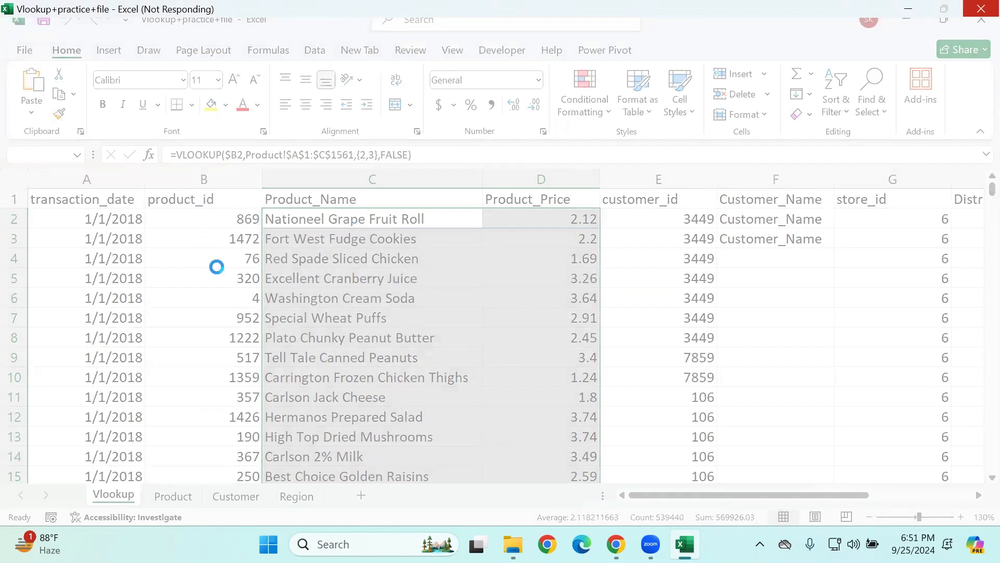
# Step: Review the product_id values and the Product_Name and Product_Price columns on the Vlookup sheet
pyautogui.click(213, 251)
pyautogui.click(313, 241)
pyautogui.moveTo(216, 217); pyautogui.dragTo(245, 471)
pyautogui.moveTo(304, 219); pyautogui.dragTo(537, 400)
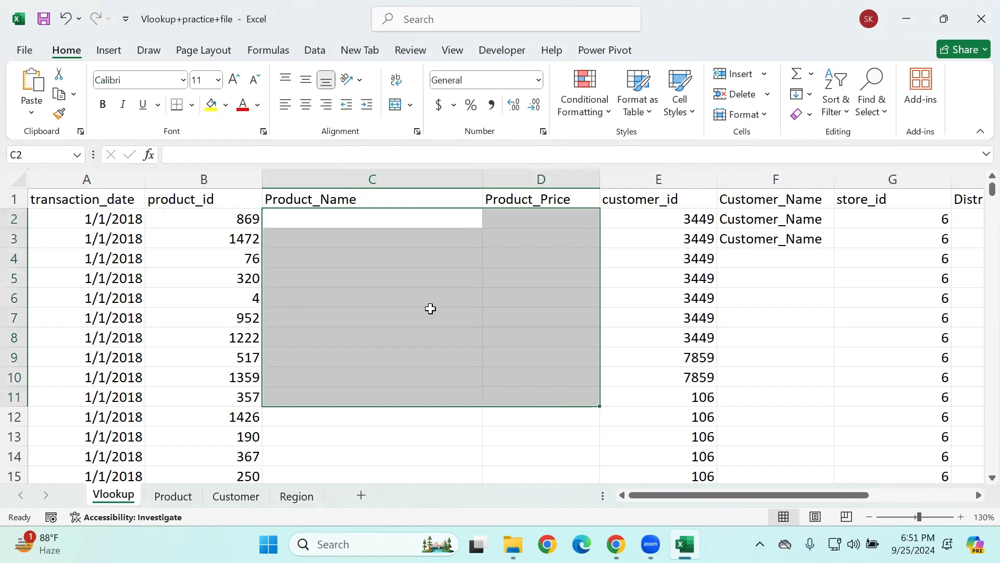
pyautogui.click(407, 299)
pyautogui.moveTo(356, 222); pyautogui.dragTo(539, 220)
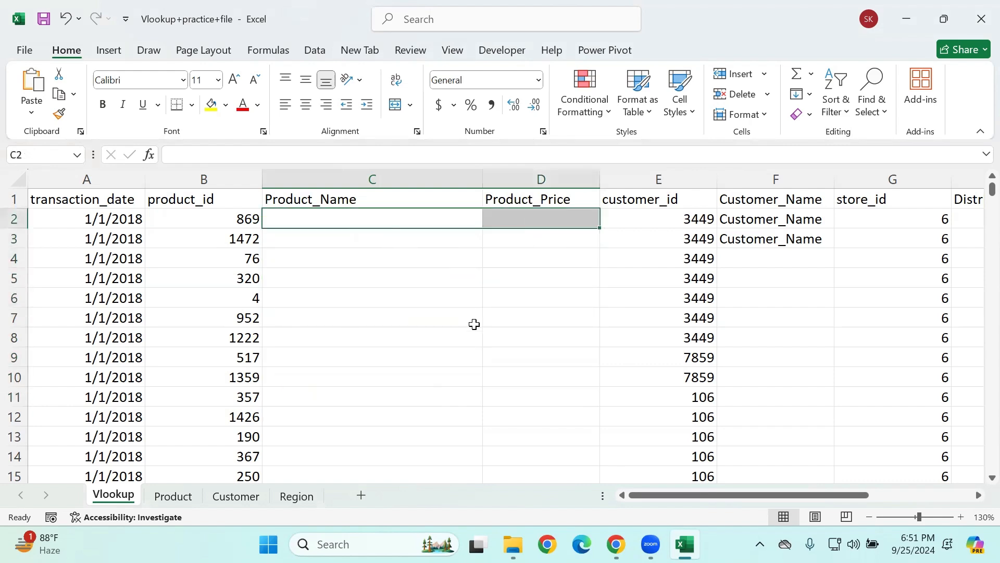
# Step: Examine the first product ids and names at the start of the Product sheet, and return to the Vlookup sheet
pyautogui.click(175, 495)
pyautogui.click(134, 348)
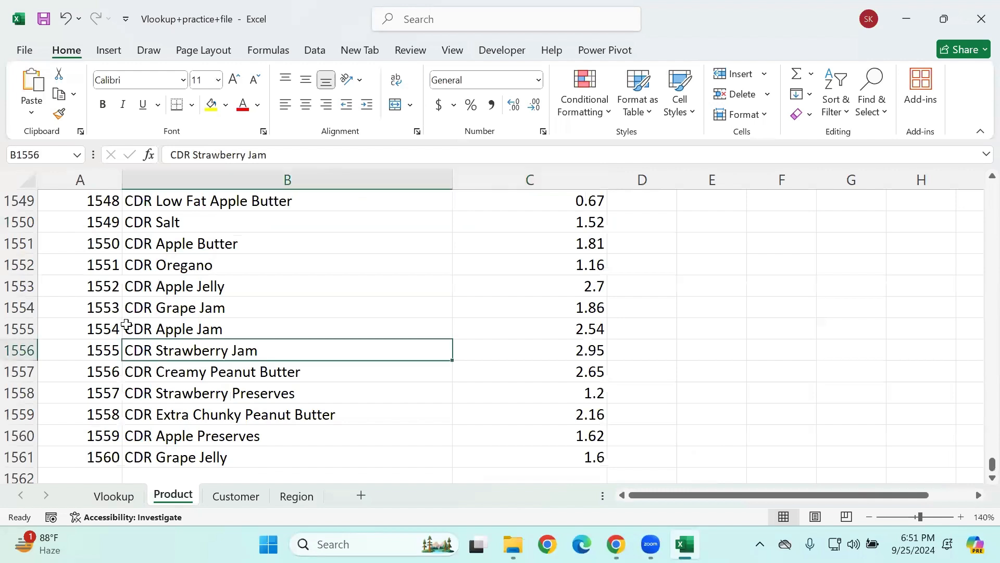
pyautogui.hotkey('ctrl', 'Up')
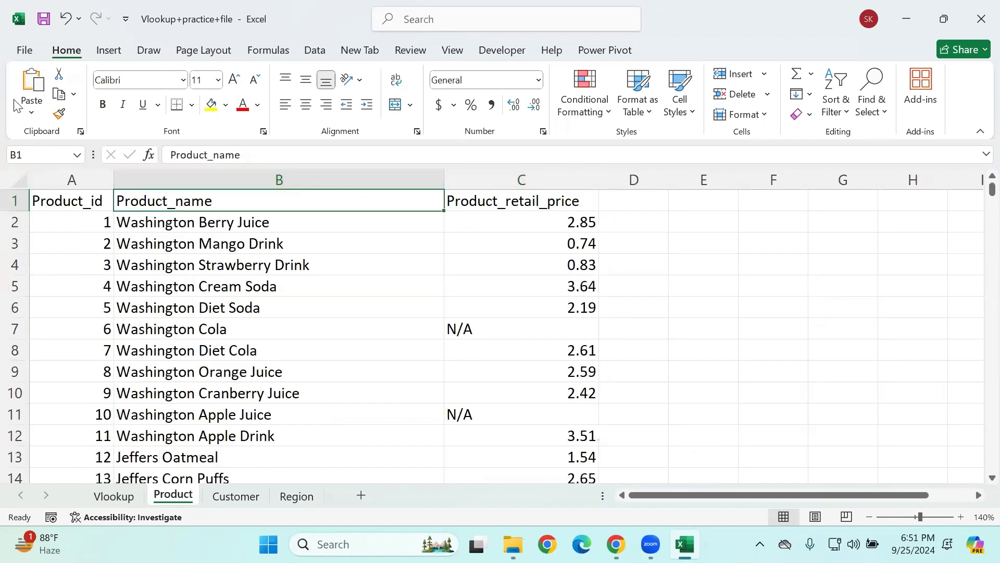
pyautogui.moveTo(71, 225); pyautogui.dragTo(268, 245)
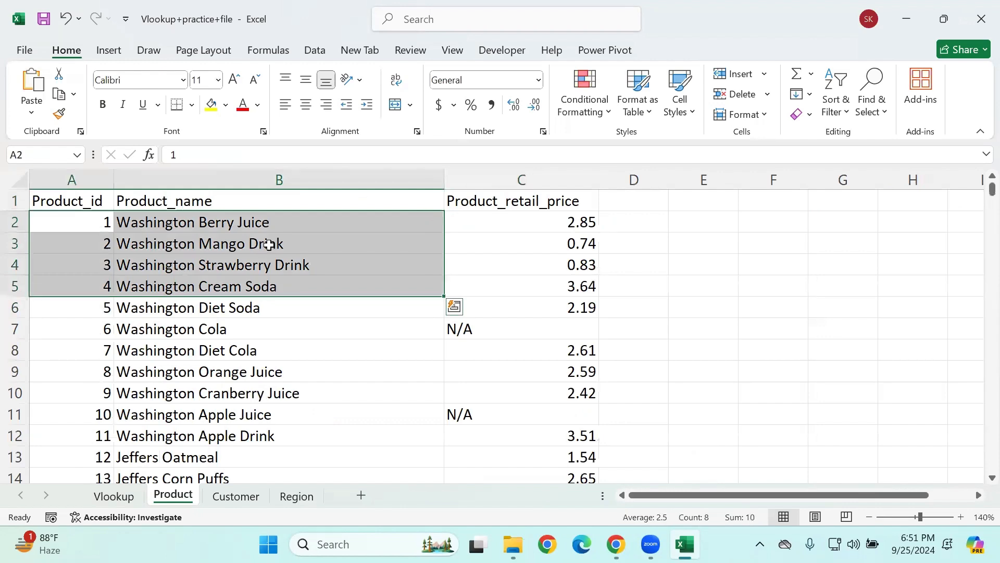
pyautogui.click(130, 496)
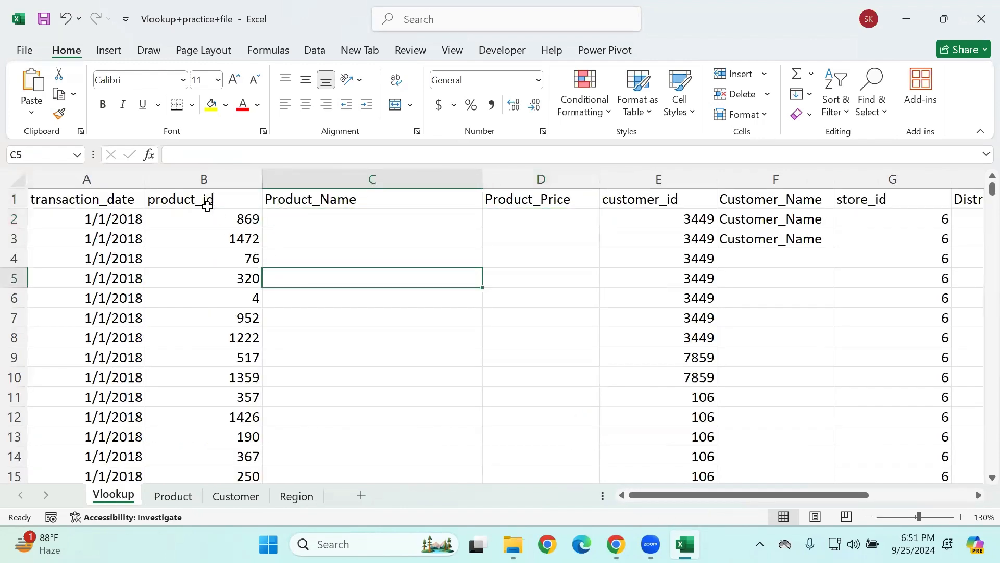
# Step: Compare the product_id column with the Product_Name cells beside it on the Vlookup sheet
pyautogui.moveTo(282, 219); pyautogui.dragTo(313, 471)
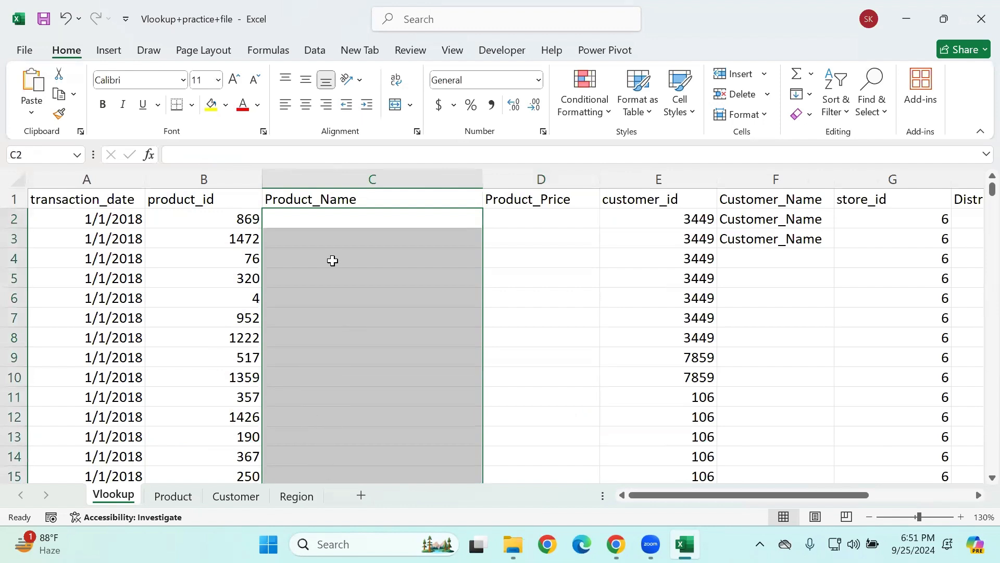
pyautogui.click(268, 232)
pyautogui.click(213, 218)
pyautogui.click(306, 217)
pyautogui.moveTo(203, 218); pyautogui.dragTo(214, 471)
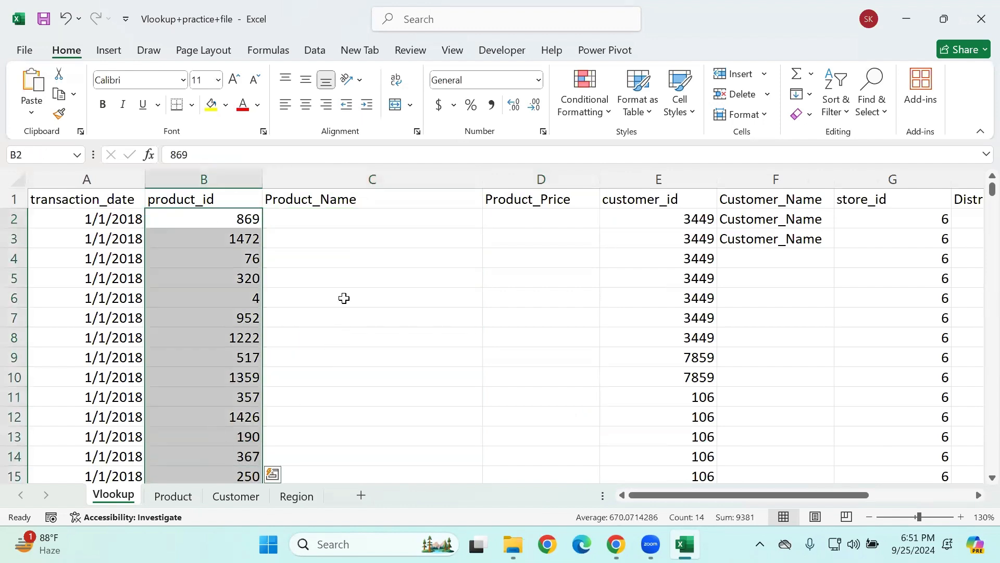
pyautogui.click(343, 237)
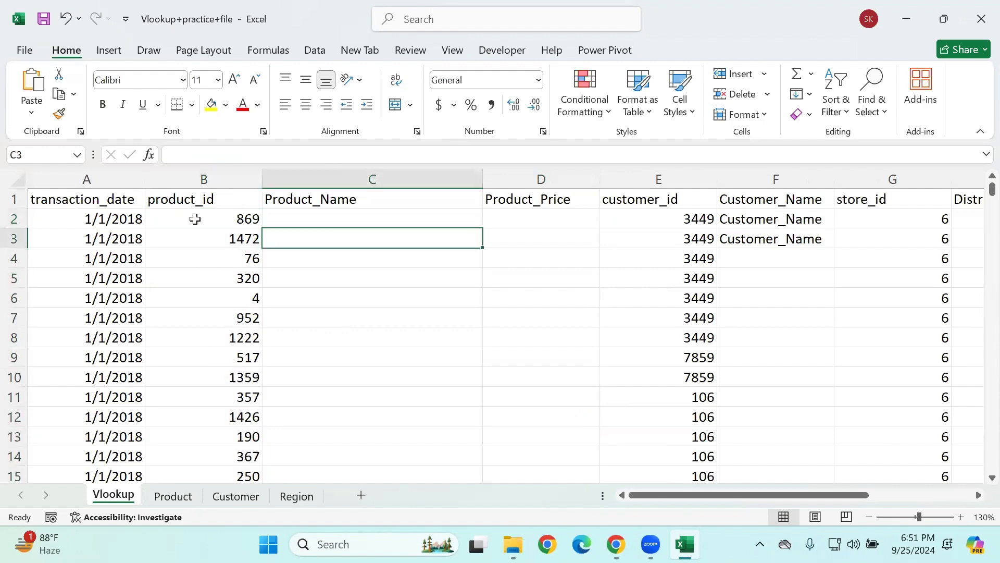
pyautogui.click(196, 219)
# Step: Search the Product sheet for product id 869
pyautogui.click(173, 496)
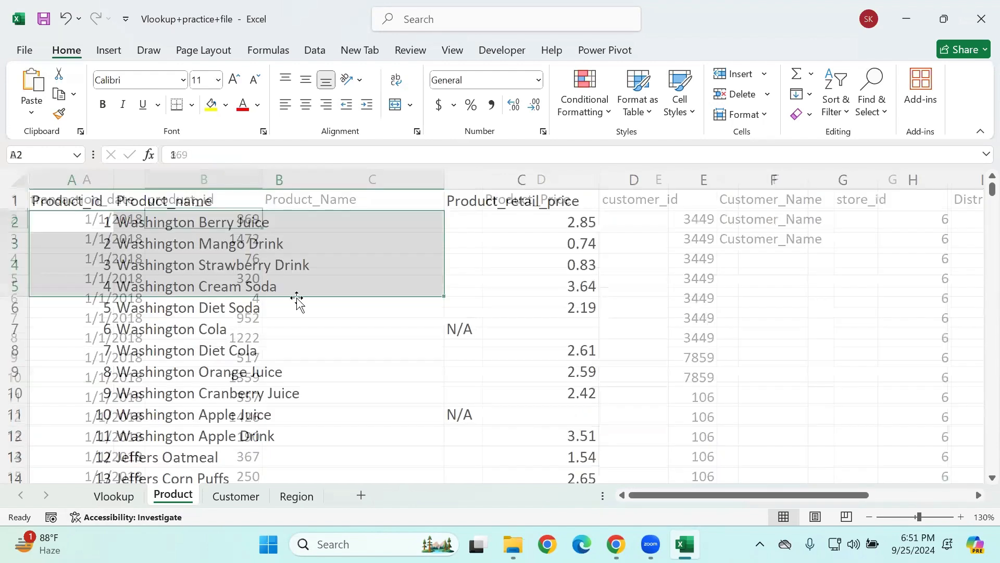
pyautogui.click(291, 351)
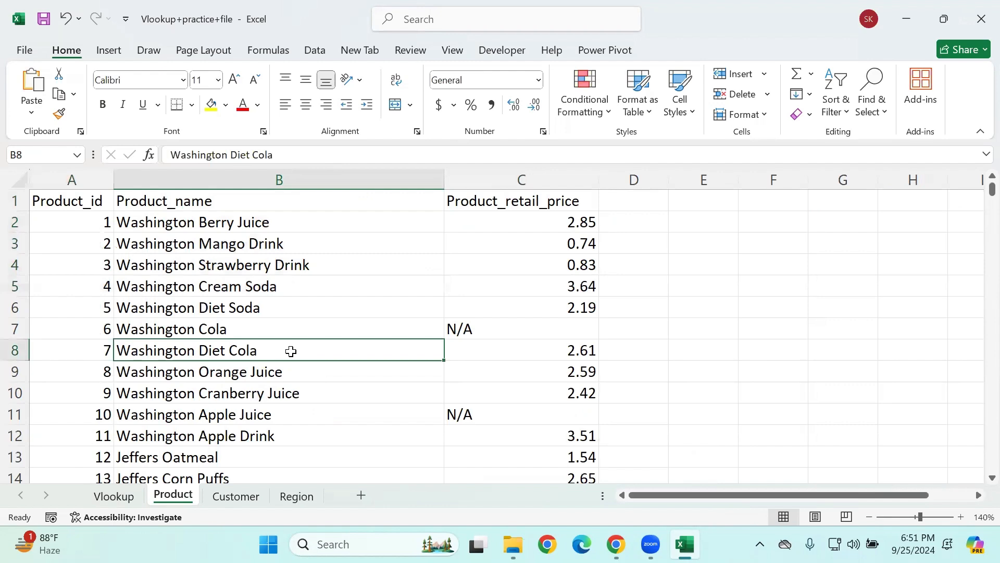
pyautogui.hotkey('ctrl', 'f')
pyautogui.write('869')
pyautogui.press('Return')
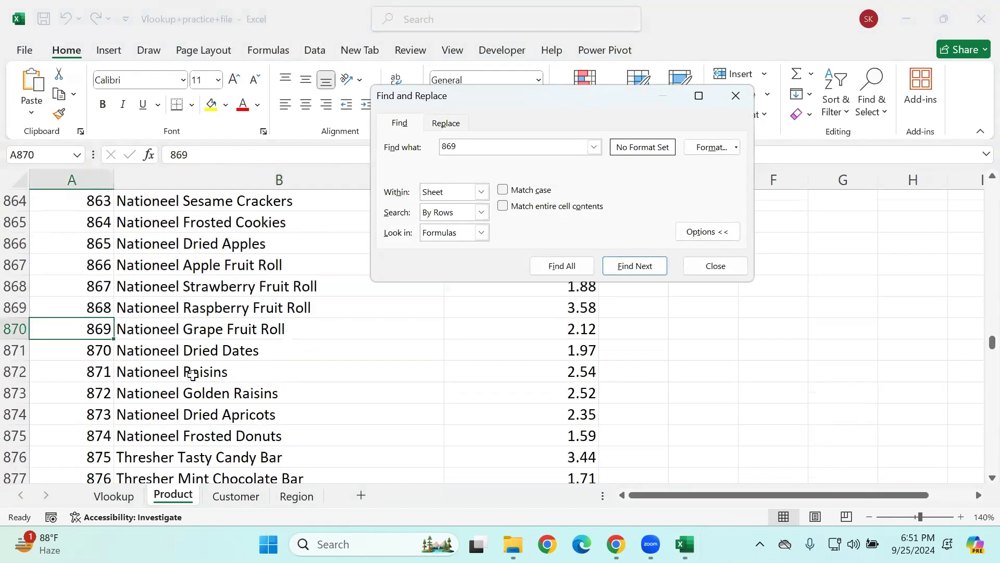
# Step: Copy the product name for id 869 into cell C2 of the Vlookup sheet and close the search dialog
pyautogui.click(150, 334)
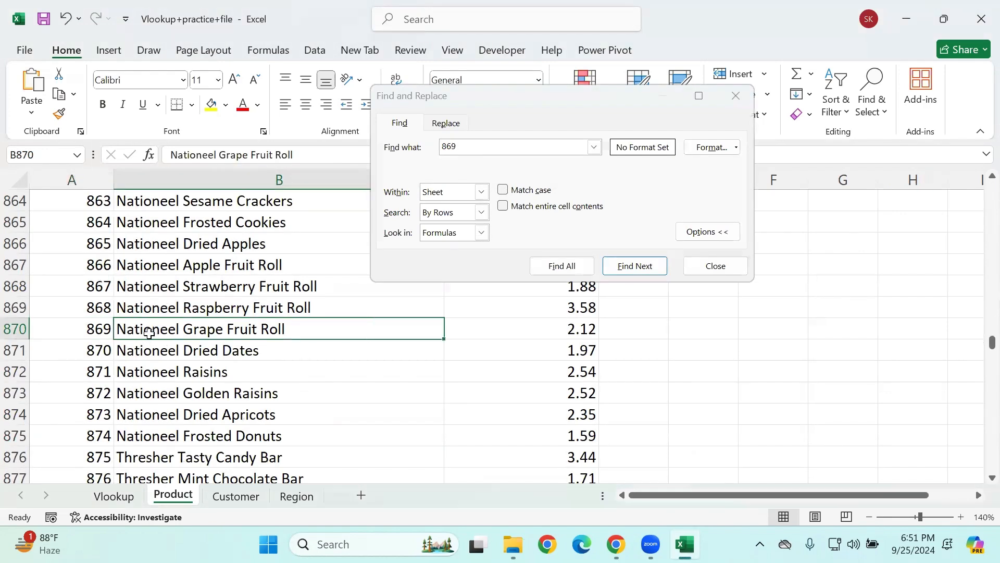
pyautogui.hotkey('ctrl', 'c')
pyautogui.click(113, 496)
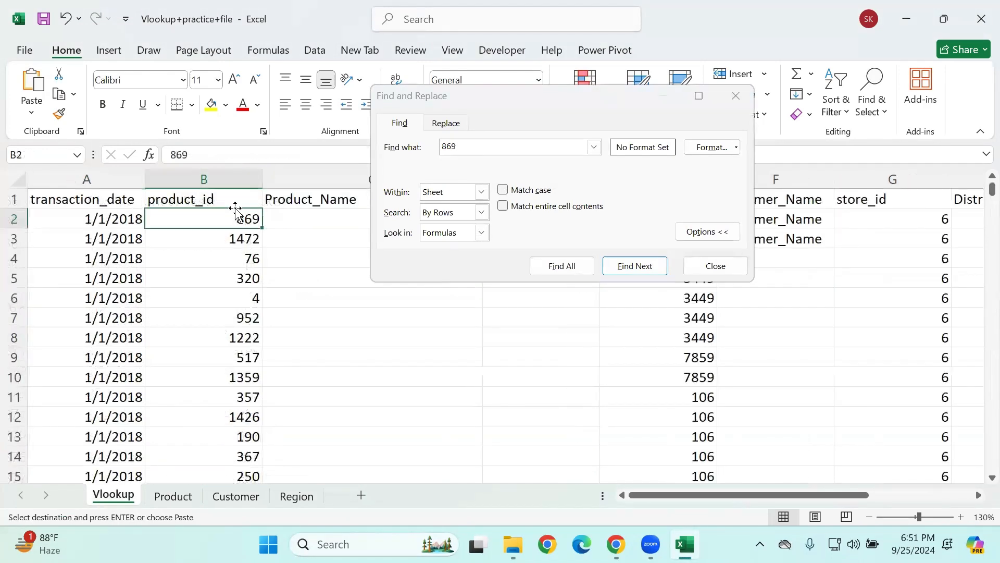
pyautogui.click(290, 220)
pyautogui.hotkey('ctrl', 'v')
pyautogui.click(735, 25)
pyautogui.click(734, 25)
pyautogui.click(408, 301)
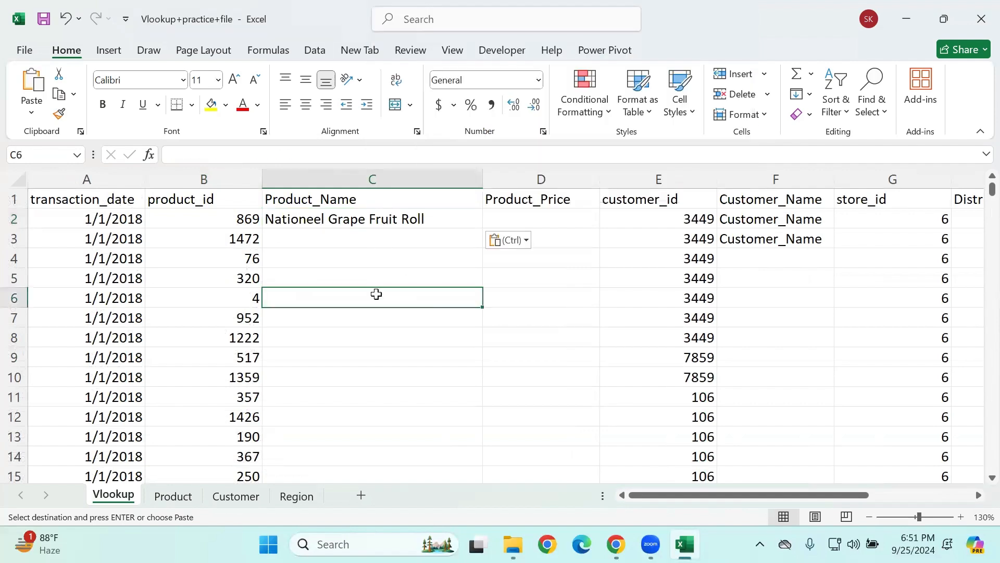
# Step: Check the last row of the product_id column and clear the pasted product name from cell C2
pyautogui.click(227, 214)
pyautogui.hotkey('ctrl', 'Down')
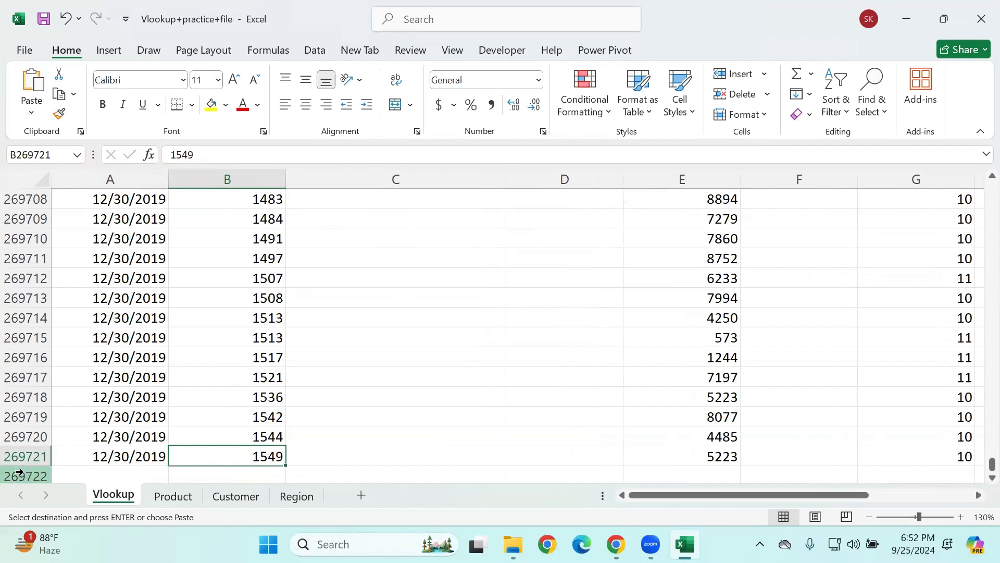
pyautogui.hotkey('ctrl', 'Up')
pyautogui.press('Right')
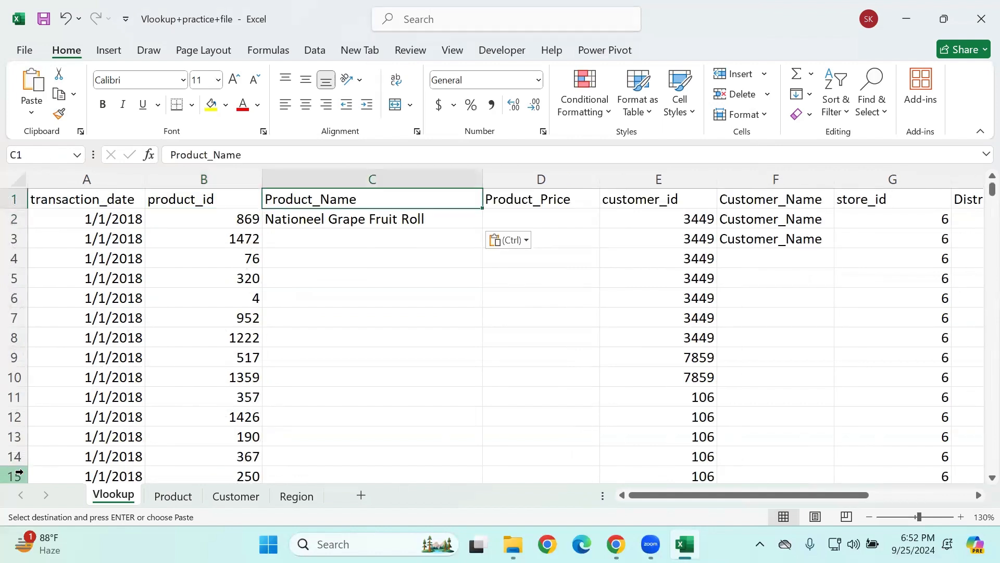
pyautogui.press('Down')
pyautogui.press('Delete')
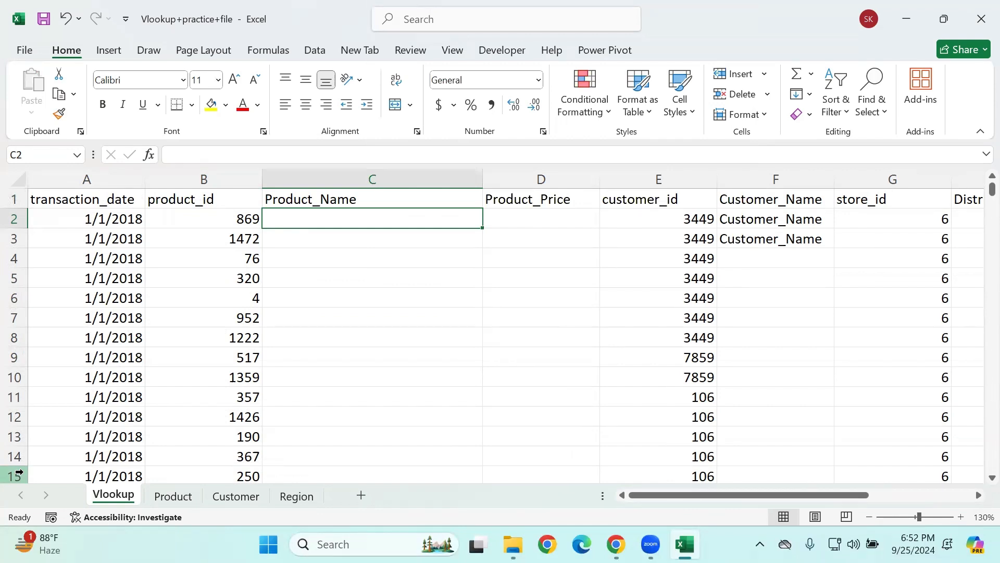
# Step: Review the product_id in B2 and the target cells C2:D2, and check the Product sheet's header row
pyautogui.click(240, 218)
pyautogui.click(441, 214)
pyautogui.moveTo(441, 214); pyautogui.dragTo(514, 214)
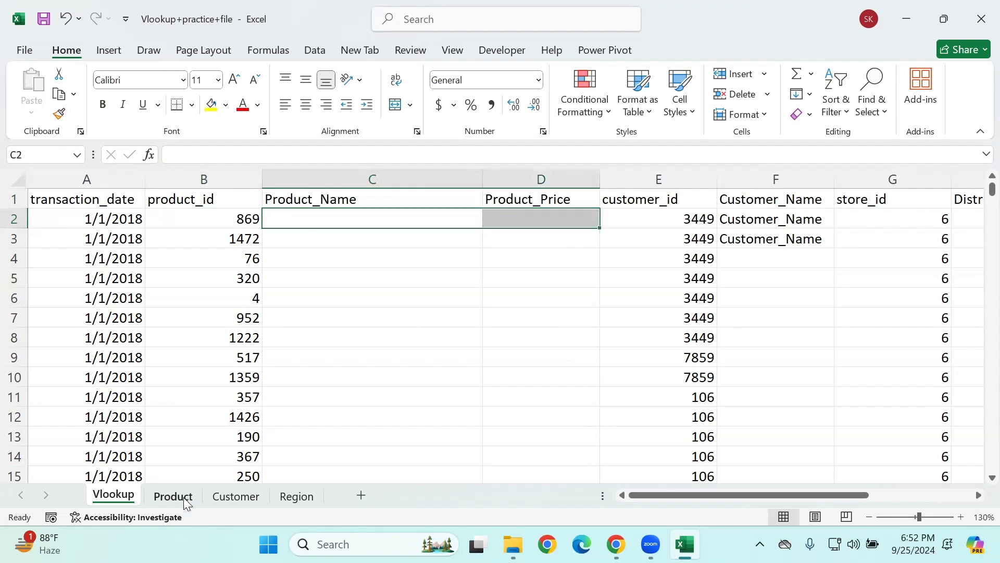
pyautogui.click(173, 496)
pyautogui.click(51, 279)
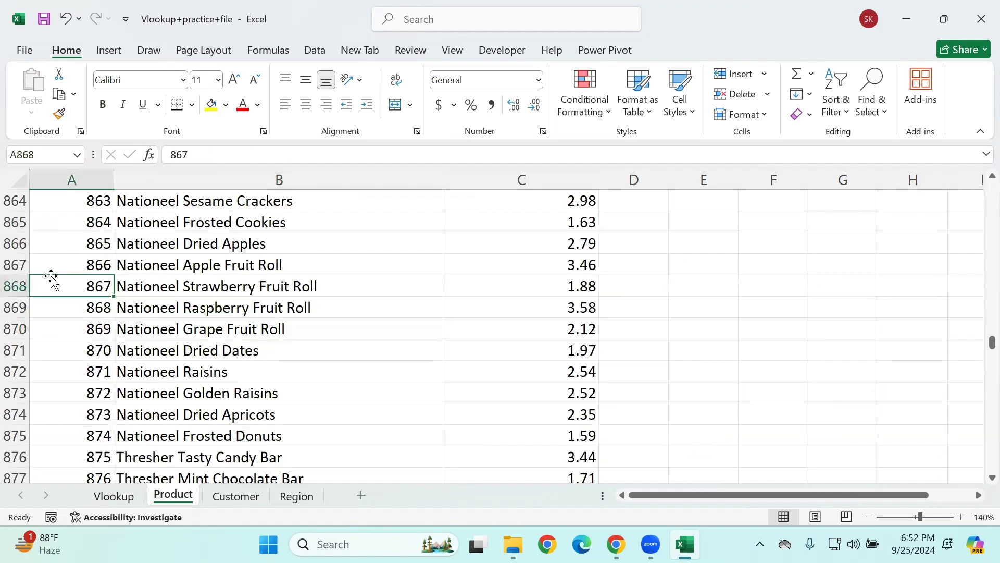
pyautogui.hotkey('ctrl', 'Up')
pyautogui.click(111, 496)
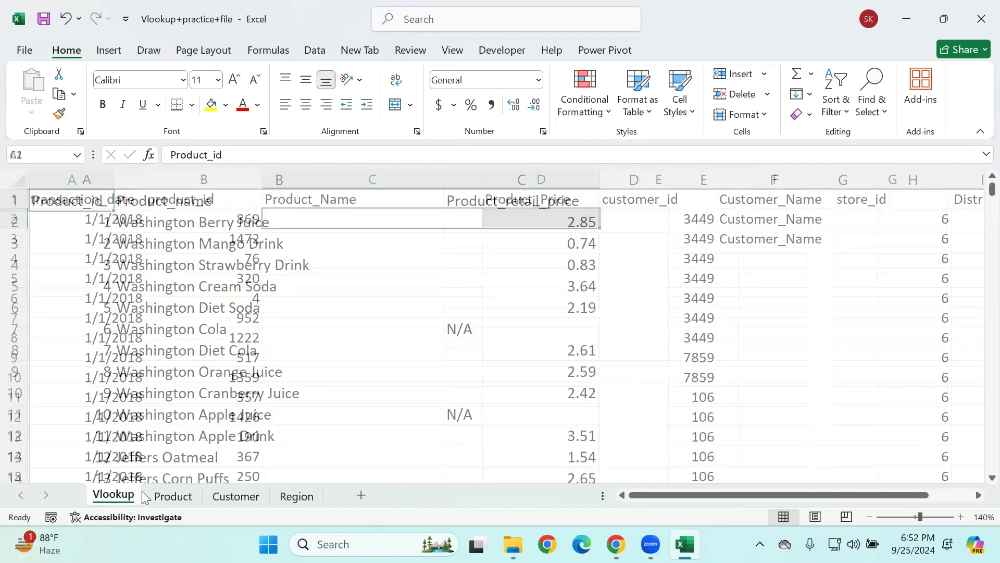
# Step: Examine the vertical layout of the Product table, highlighting A1:C14 with its id, name and retail price columns
pyautogui.click(163, 496)
pyautogui.click(155, 326)
pyautogui.moveTo(78, 226); pyautogui.dragTo(107, 263)
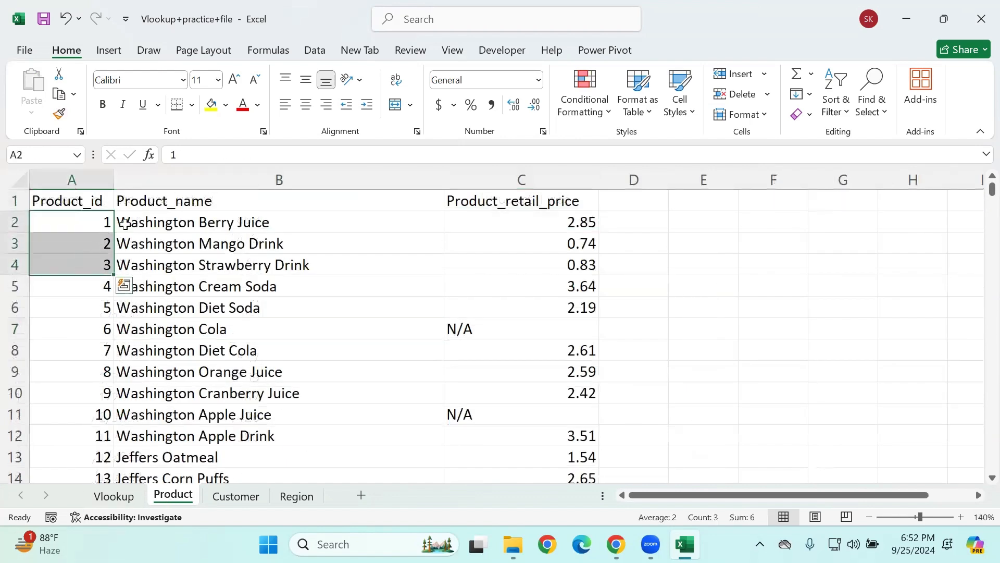
pyautogui.click(146, 220)
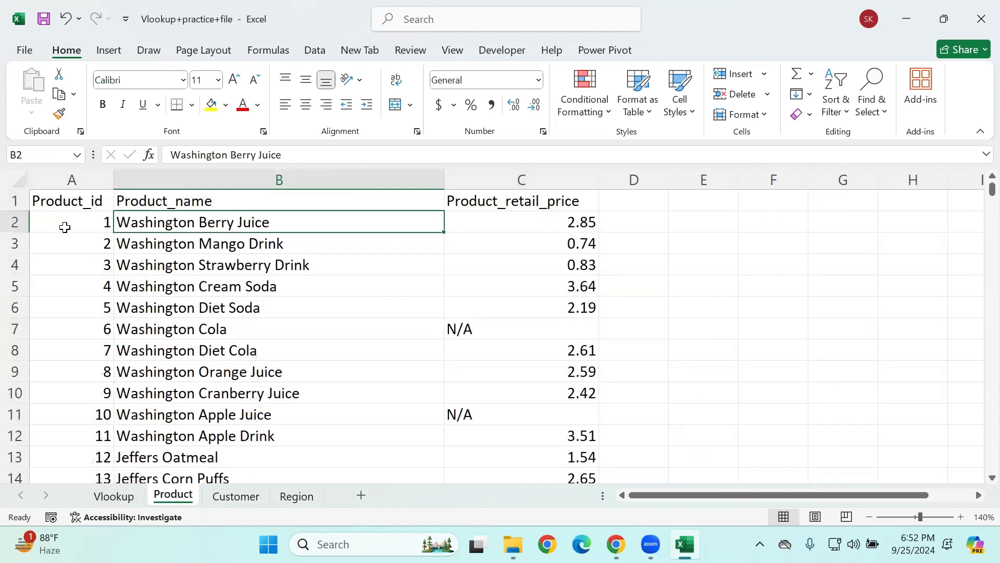
pyautogui.moveTo(43, 197); pyautogui.dragTo(552, 475)
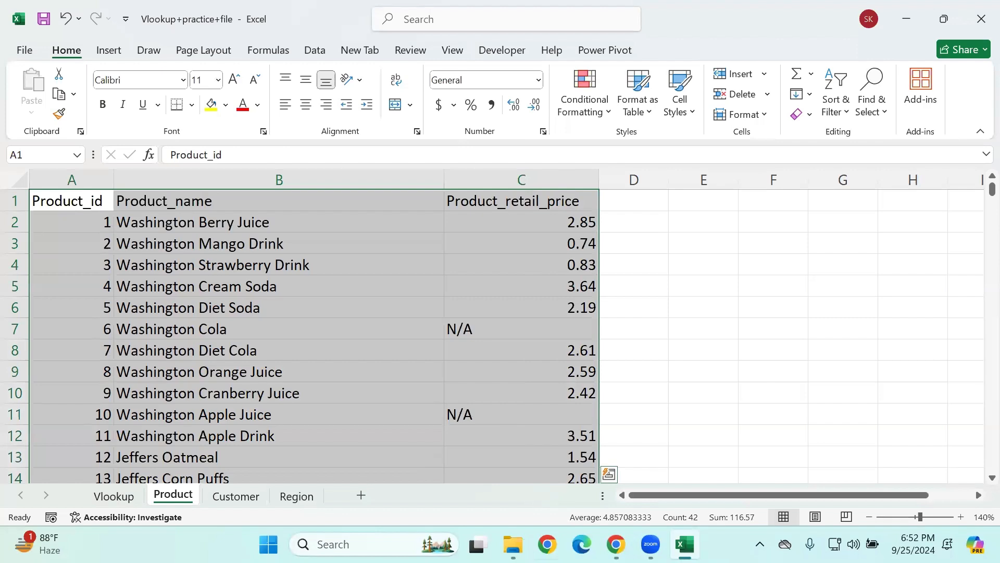
# Step: Switch to File Explorer and open the Hlookup workbook from the Excel_Study Material folder
pyautogui.click(513, 544)
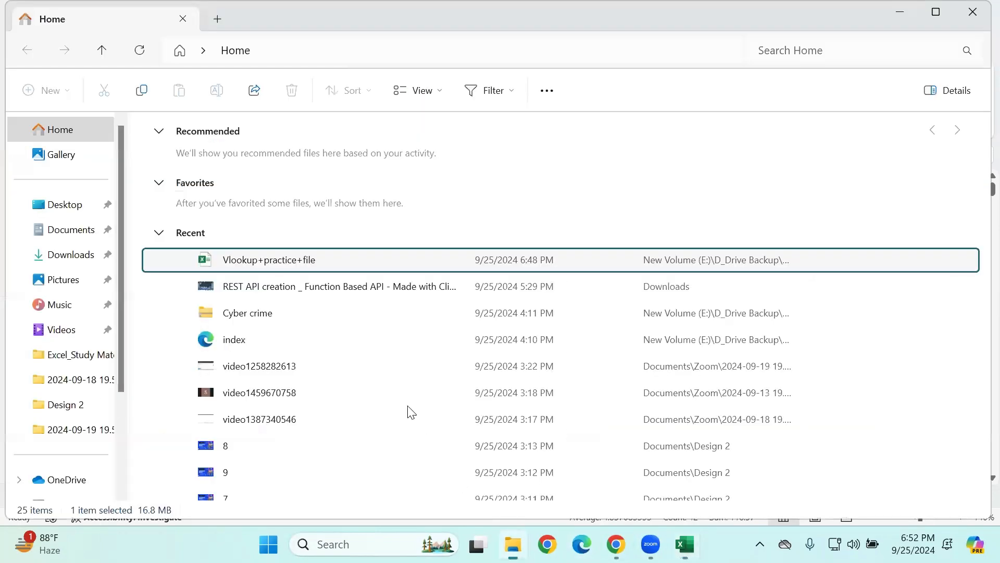
pyautogui.scroll(-5, 409, 409)
pyautogui.click(79, 379)
pyautogui.click(71, 355)
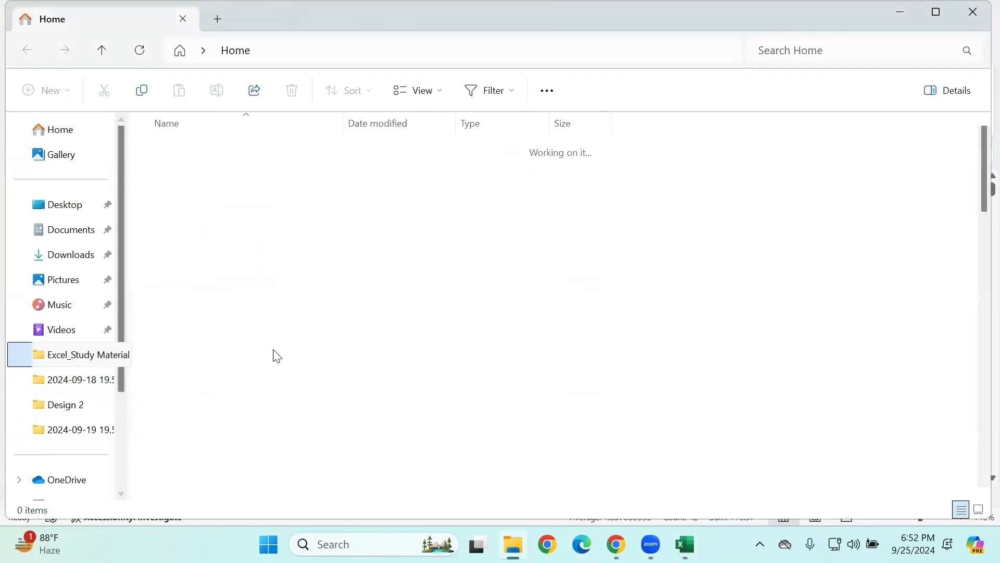
pyautogui.scroll(-5, 370, 396)
pyautogui.scroll(-1, 369, 394)
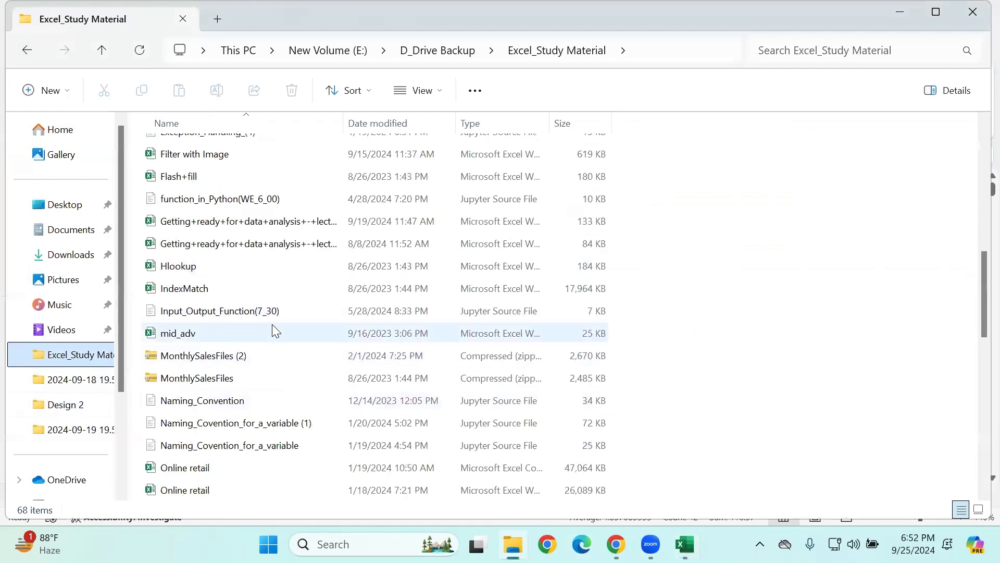
pyautogui.click(228, 267)
pyautogui.doubleClick(227, 264)
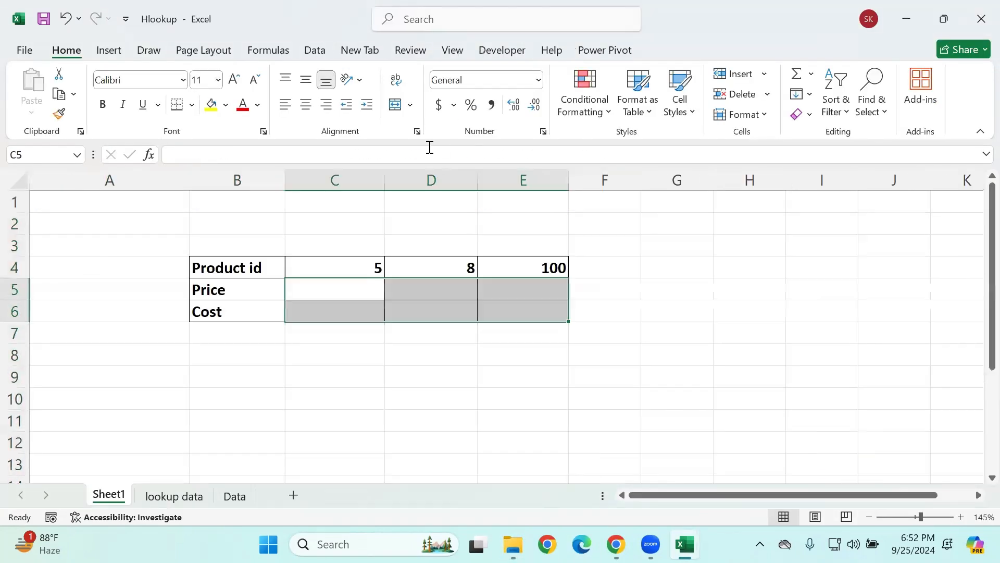
# Step: Examine the horizontal layout of the product table on the lookup data sheet, highlighting A1:D8
pyautogui.click(197, 499)
pyautogui.click(139, 297)
pyautogui.moveTo(62, 199); pyautogui.dragTo(663, 329)
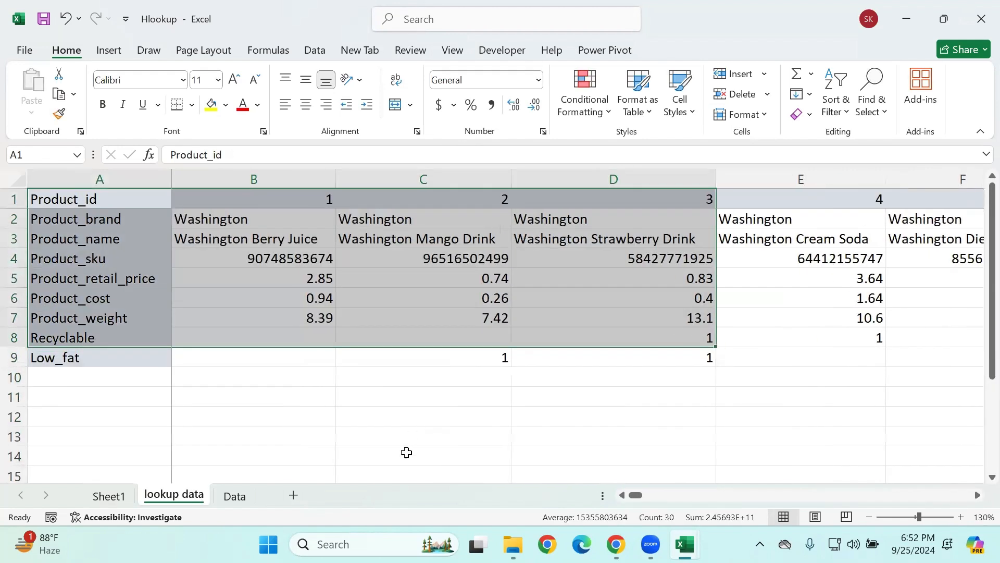
pyautogui.click(92, 202)
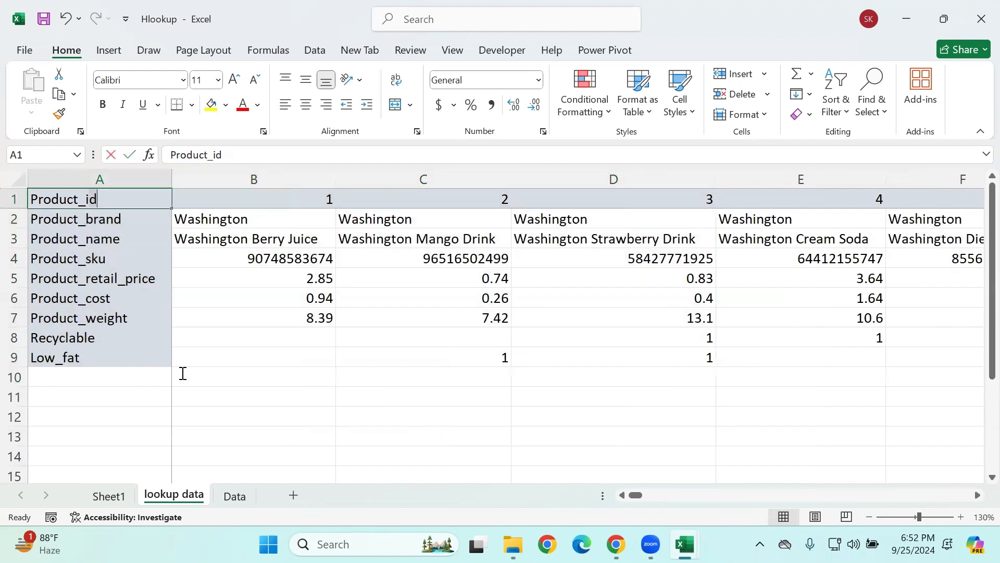
pyautogui.click(452, 331)
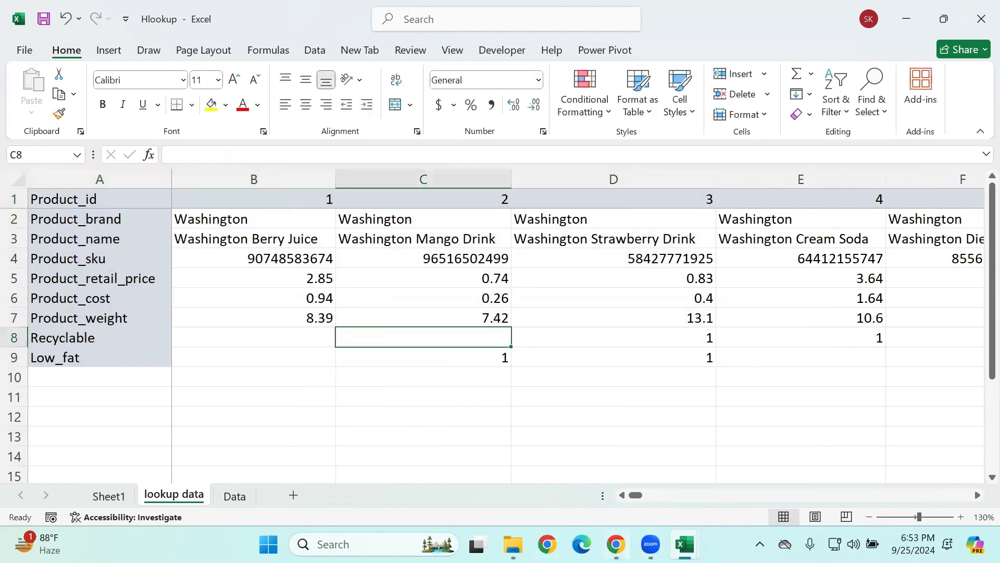
# Step: Return to the Vlookup+practice+file workbook and compare the Product table in A1:C10 with the Vlookup sheet's Product_Name column
pyautogui.moveTo(684, 544)
pyautogui.click(592, 459)
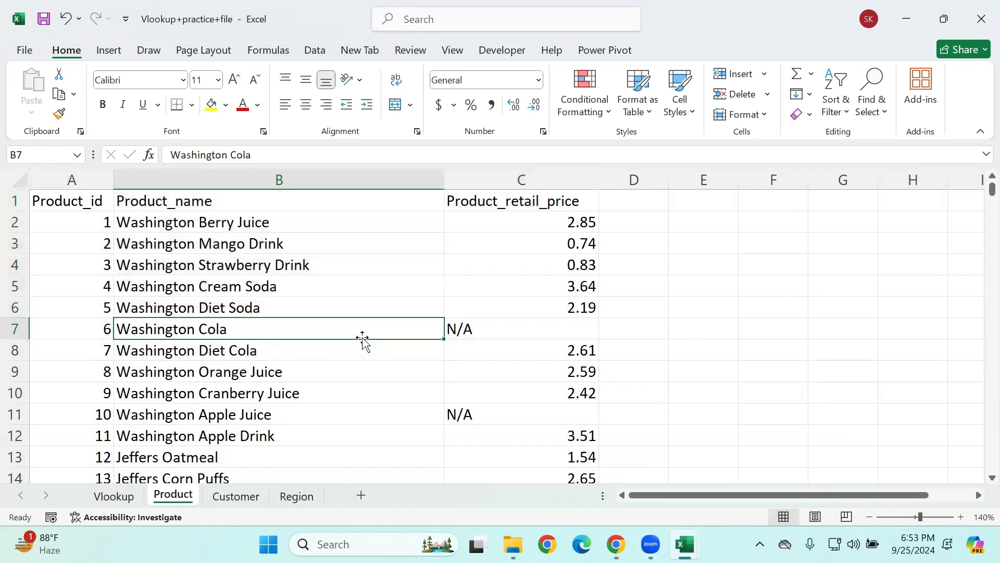
pyautogui.moveTo(53, 214); pyautogui.dragTo(472, 389)
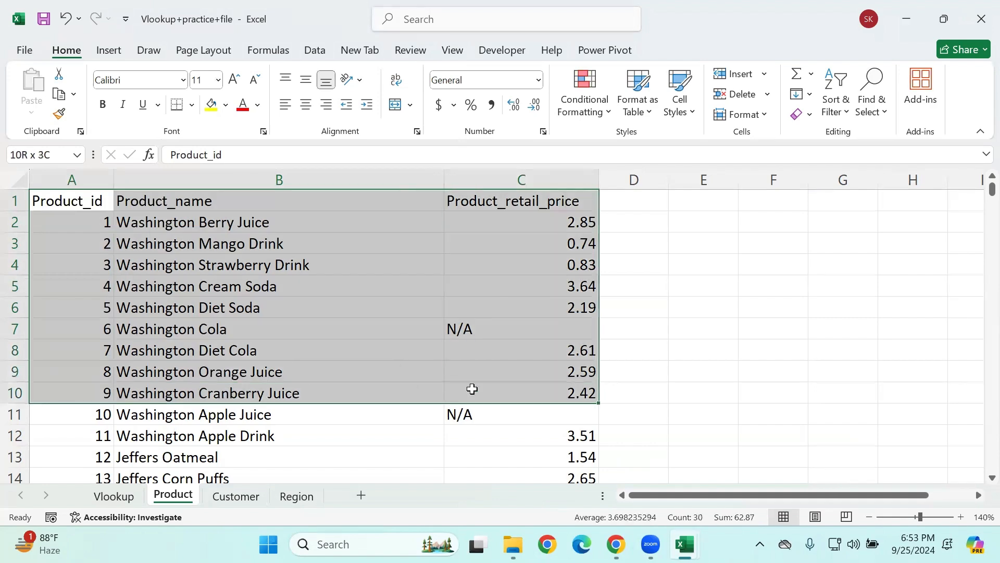
pyautogui.click(118, 497)
pyautogui.click(328, 205)
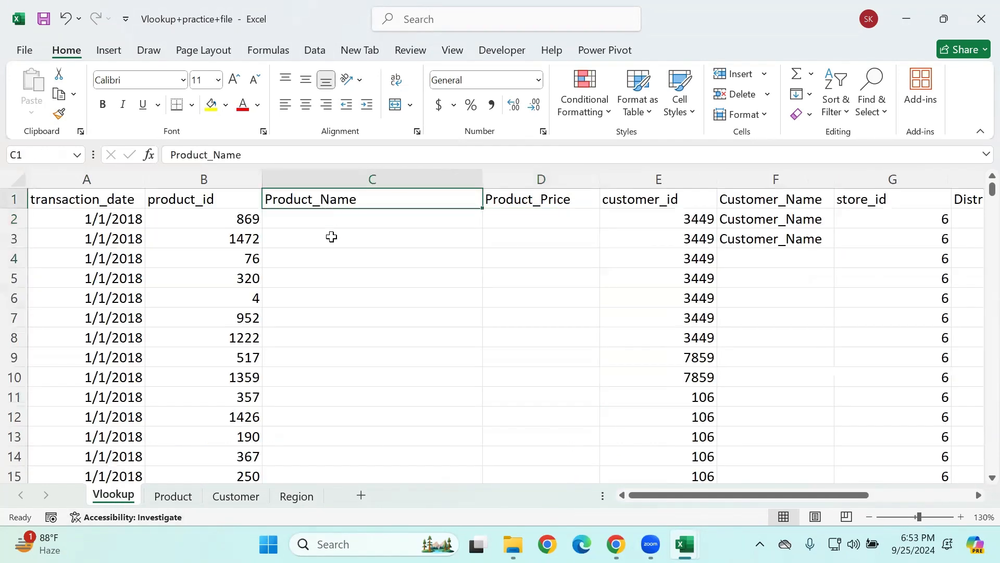
pyautogui.click(334, 238)
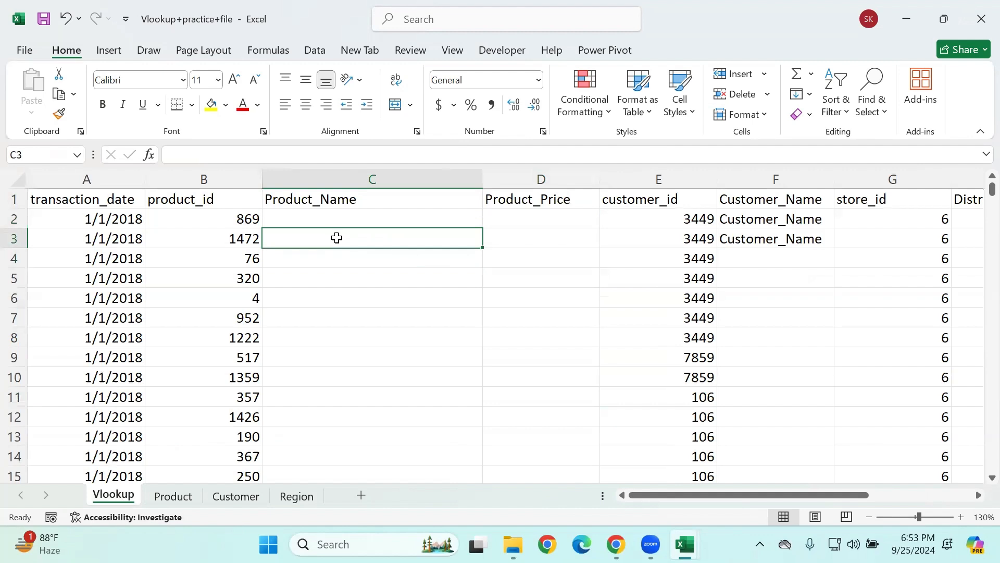
# Step: Examine the product_id values in column B of the Vlookup sheet and the adjacent cells C2:E2
pyautogui.moveTo(239, 236); pyautogui.dragTo(239, 378)
pyautogui.click(237, 219)
pyautogui.moveTo(238, 219); pyautogui.dragTo(252, 339)
pyautogui.click(401, 266)
pyautogui.click(207, 215)
pyautogui.moveTo(297, 213); pyautogui.dragTo(605, 212)
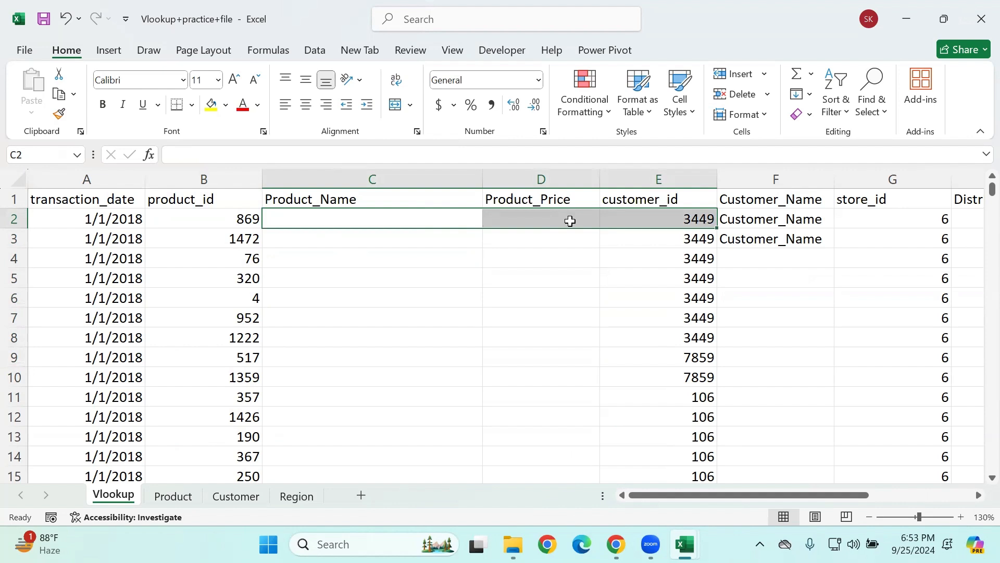
# Step: Examine Product_id as the first column of the Product sheet, highlighting A1:A9 beside the Product_name header
pyautogui.click(173, 496)
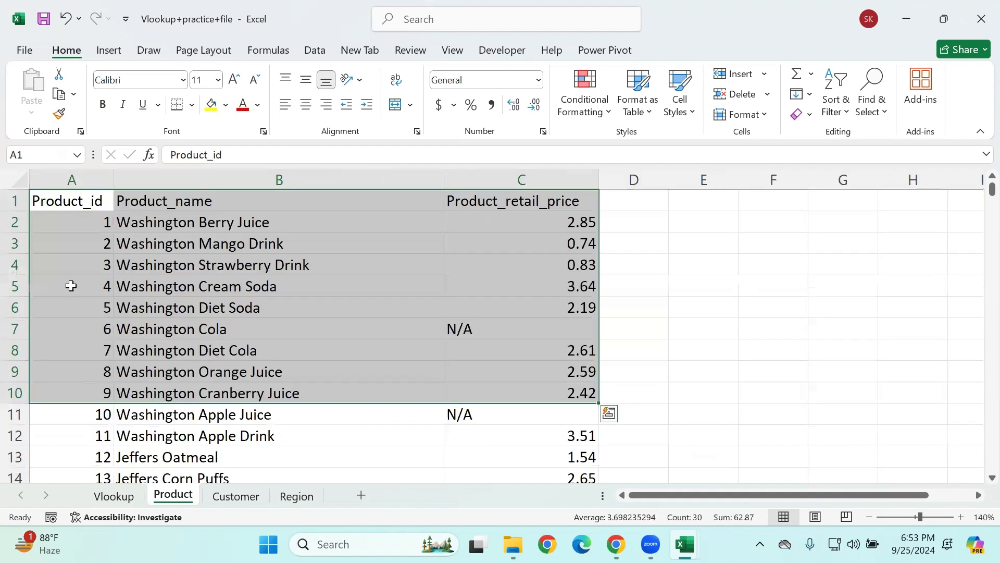
pyautogui.click(68, 245)
pyautogui.moveTo(69, 202); pyautogui.dragTo(78, 372)
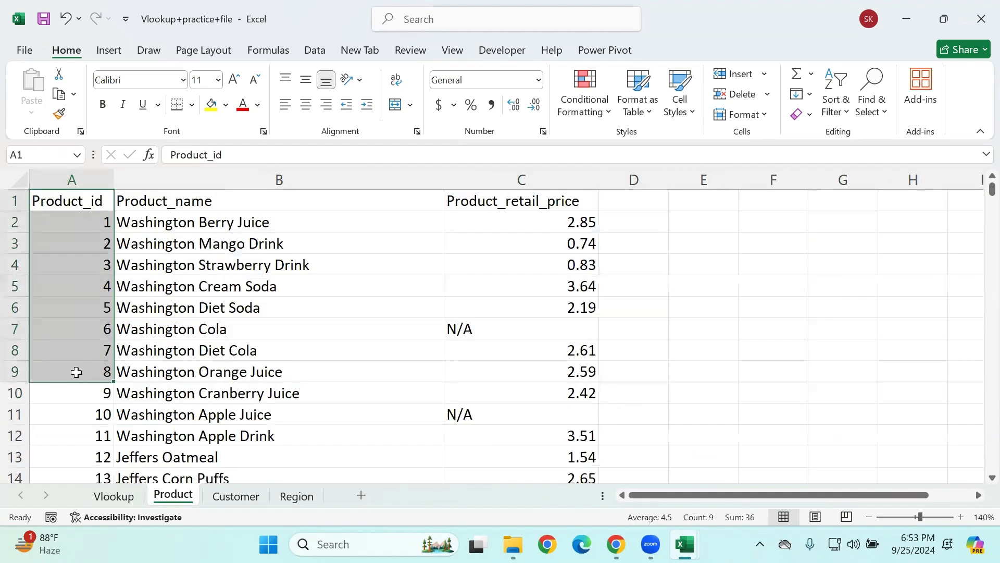
pyautogui.click(184, 207)
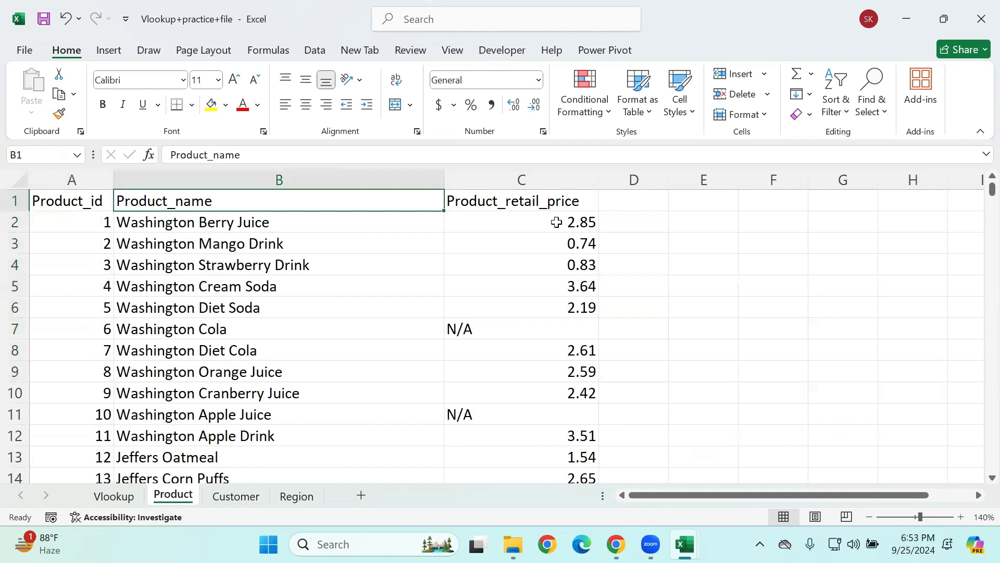
# Step: Move the whole Product_id column of the Product sheet from column A to column D, starting at D1
pyautogui.click(99, 200)
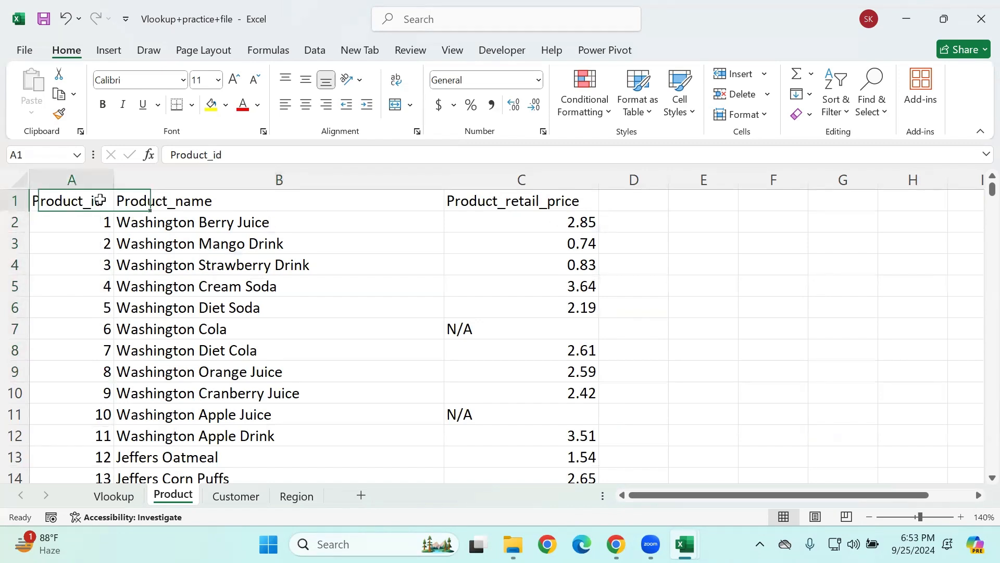
pyautogui.hotkey('ctrl', 'shift', 'Down')
pyautogui.hotkey('ctrl', 'c')
pyautogui.hotkey('ctrl', 'BackSpace')
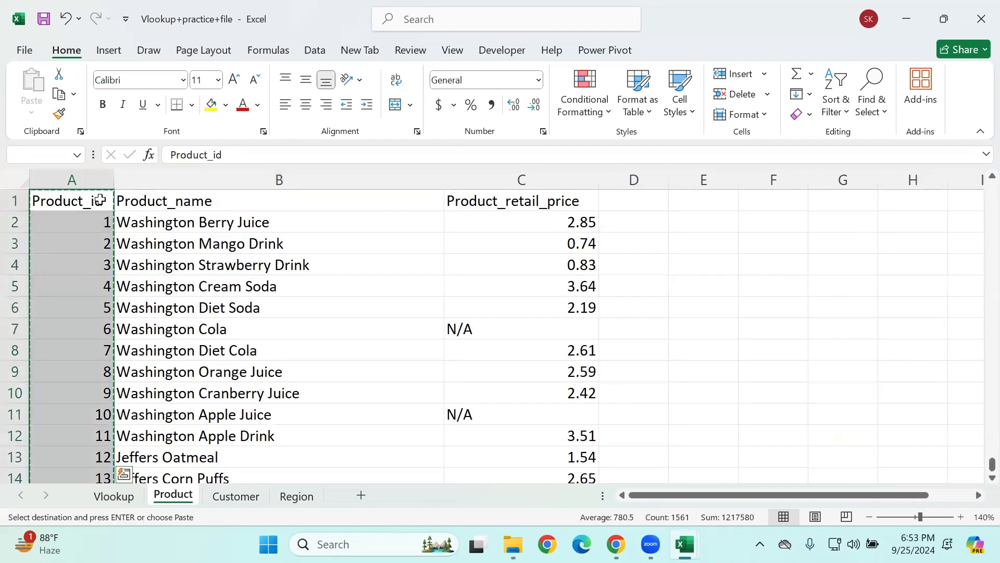
pyautogui.click(639, 208)
pyautogui.hotkey('ctrl', 'v')
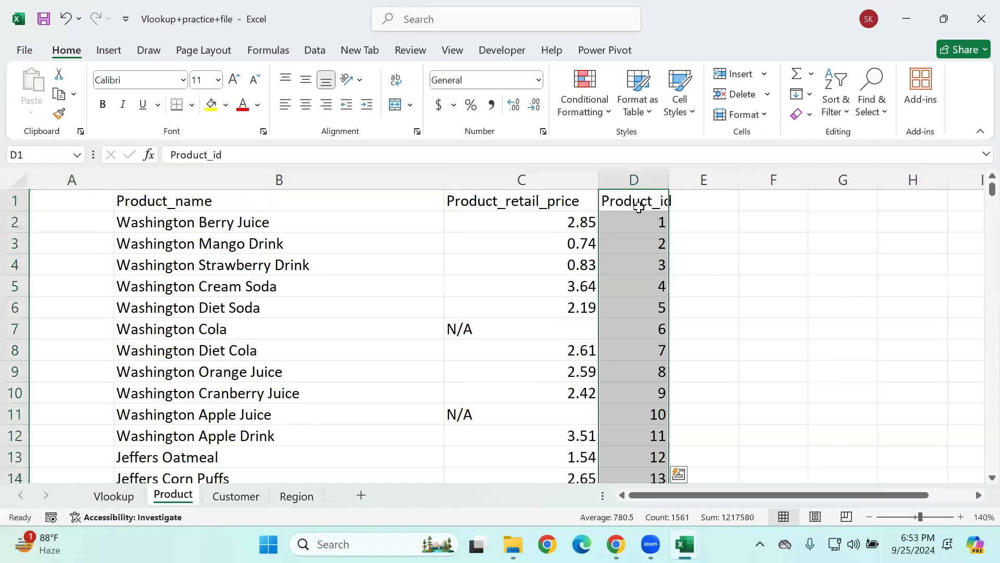
pyautogui.click(475, 280)
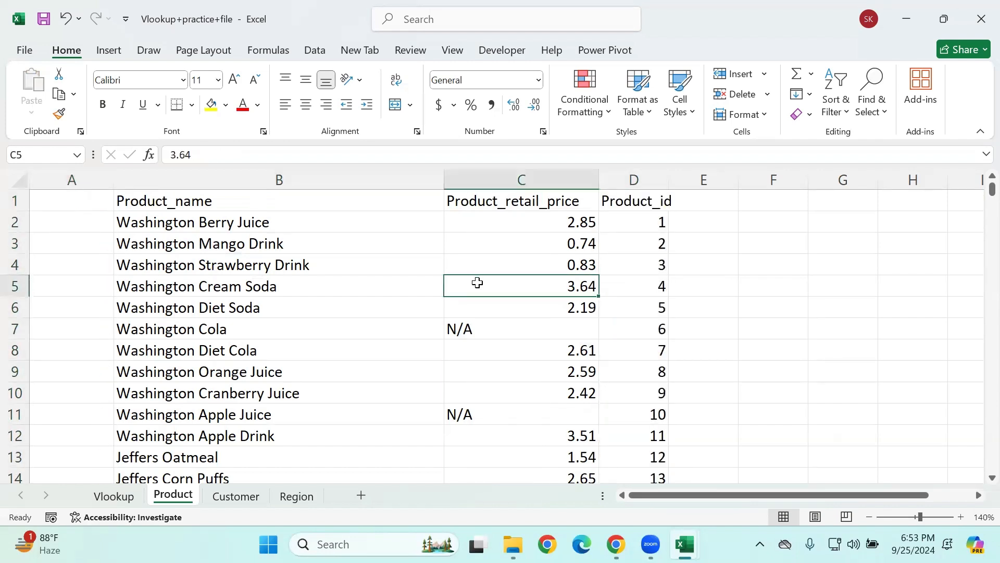
# Step: Examine the relocated Product_id column as the last column of the table, highlighting D1:D7
pyautogui.click(645, 206)
pyautogui.hotkey('shift', 'Down')
pyautogui.hotkey('shift', 'Down')
pyautogui.hotkey('shift', 'Down')
pyautogui.hotkey('shift', 'Down')
pyautogui.hotkey('shift', 'Down')
pyautogui.hotkey('shift', 'Down')
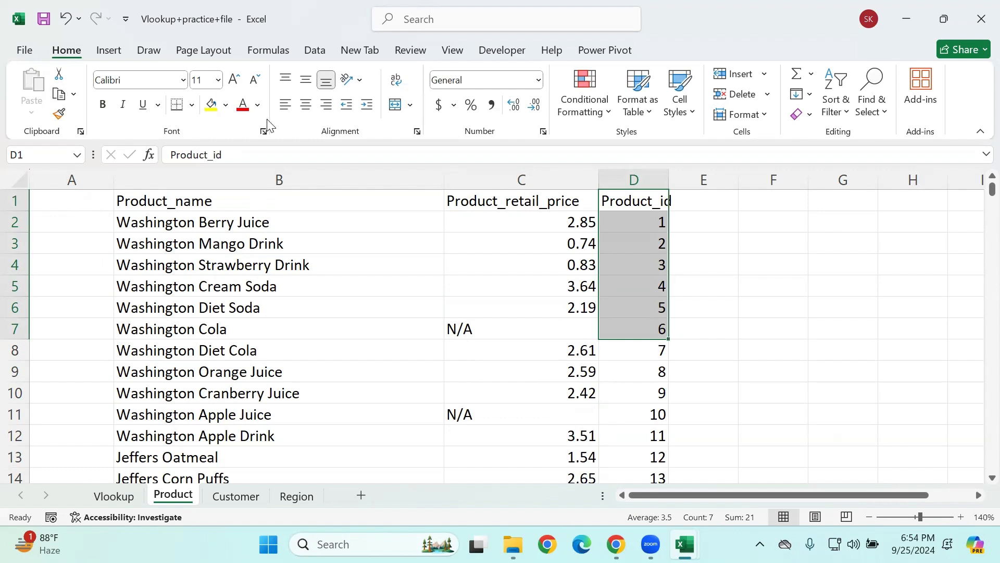
pyautogui.click(635, 244)
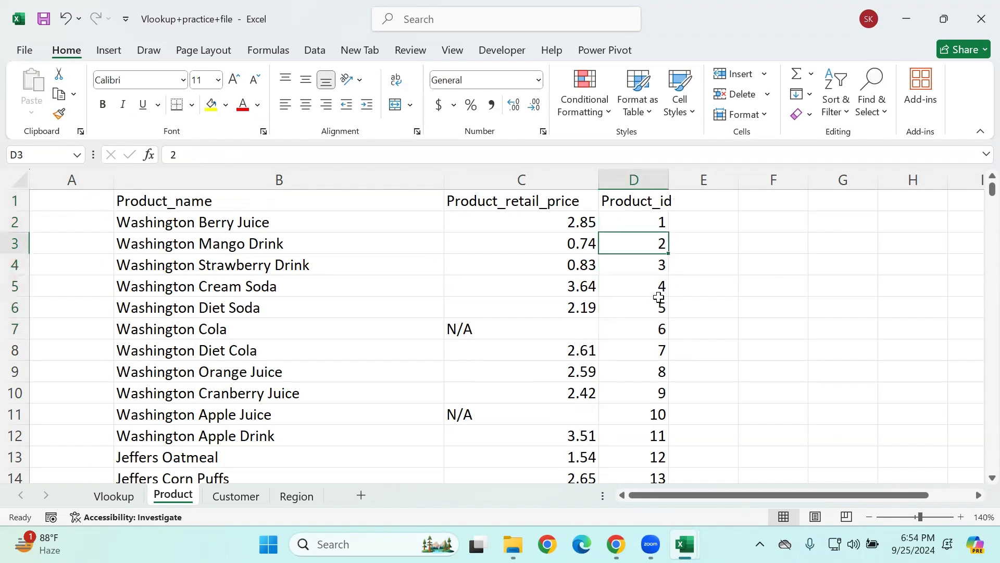
# Step: Undo the move of the Product_id column and select its second id in A3
pyautogui.hotkey('ctrl', 'z')
pyautogui.click(370, 301)
pyautogui.click(89, 239)
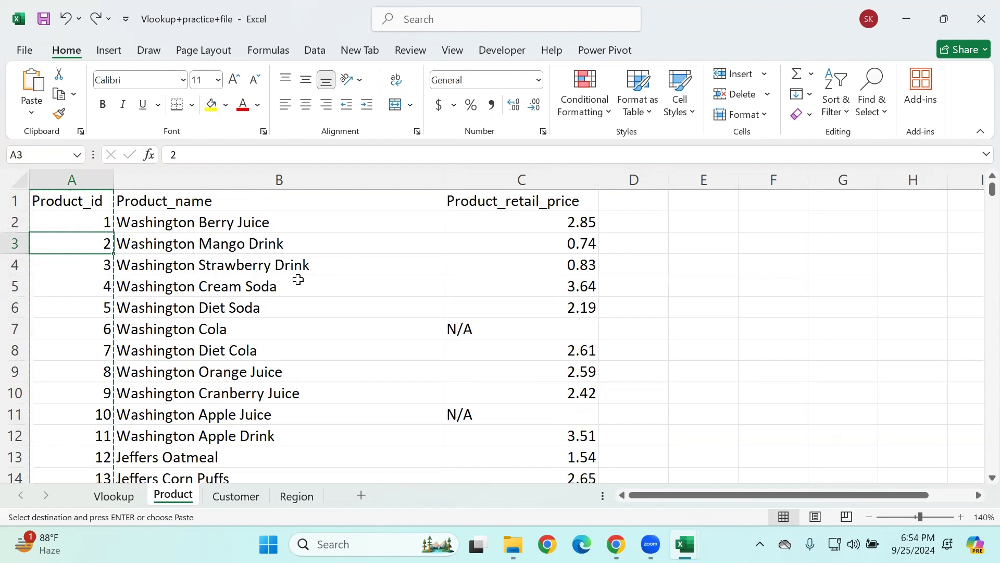
# Step: Return to the Vlookup sheet and examine the Product_Name column and neighbouring columns C to F that need lookups, ending at C2
pyautogui.click(113, 495)
pyautogui.click(323, 318)
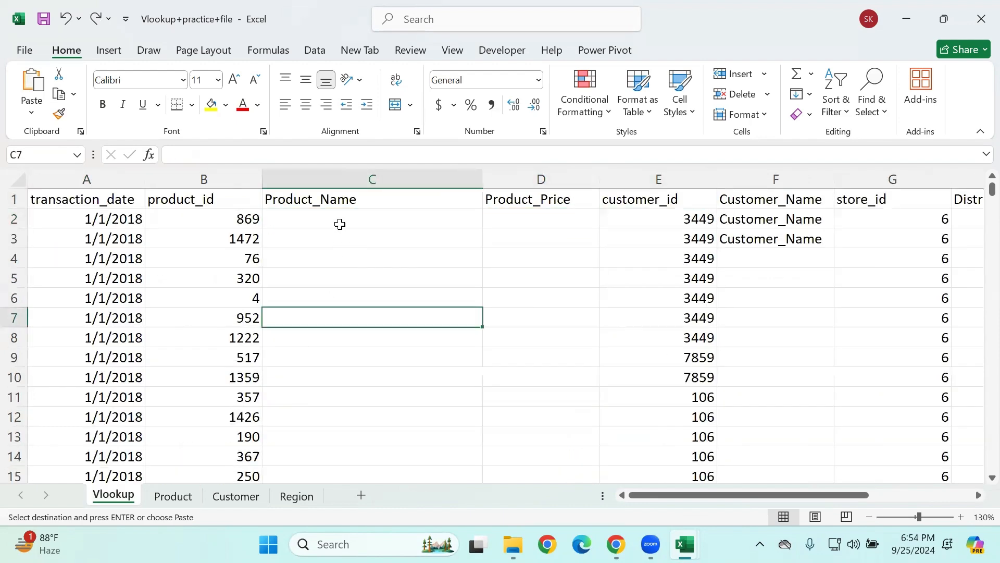
pyautogui.moveTo(339, 221); pyautogui.dragTo(360, 337)
pyautogui.moveTo(348, 436); pyautogui.dragTo(356, 519)
pyautogui.scroll(6, 335, 358)
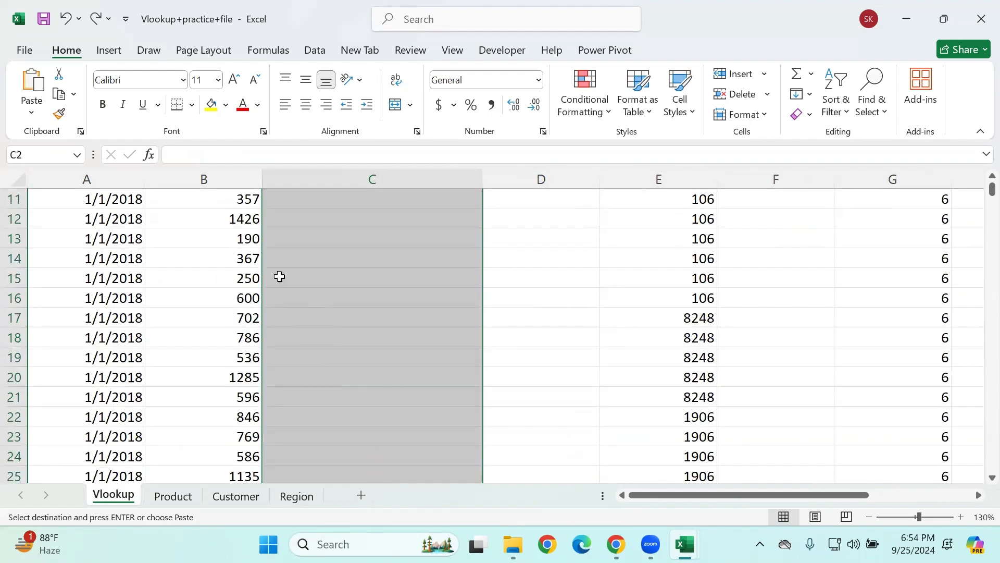
pyautogui.click(327, 249)
pyautogui.moveTo(327, 243); pyautogui.dragTo(745, 243)
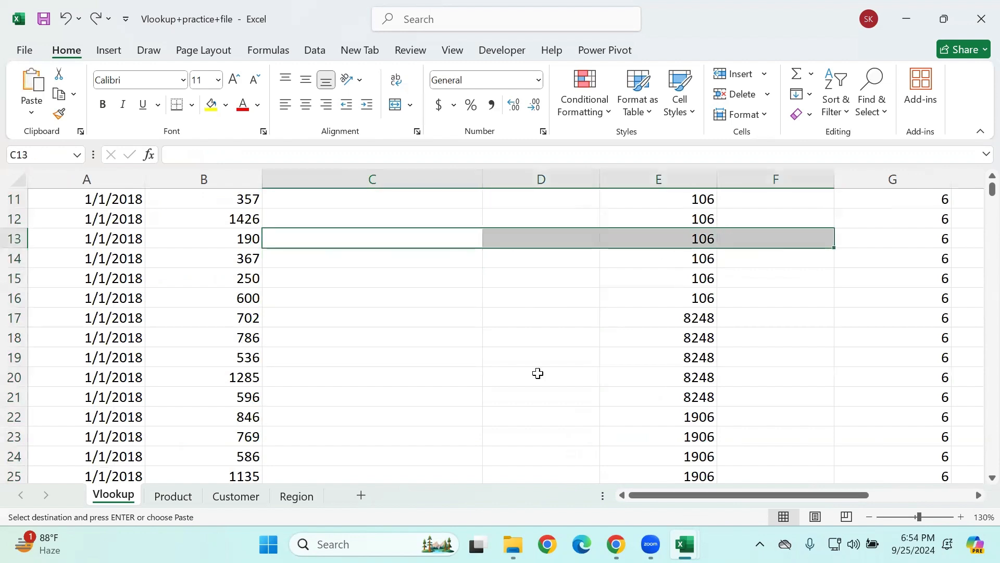
pyautogui.scroll(4, 525, 390)
pyautogui.click(464, 299)
pyautogui.click(386, 230)
pyautogui.click(385, 219)
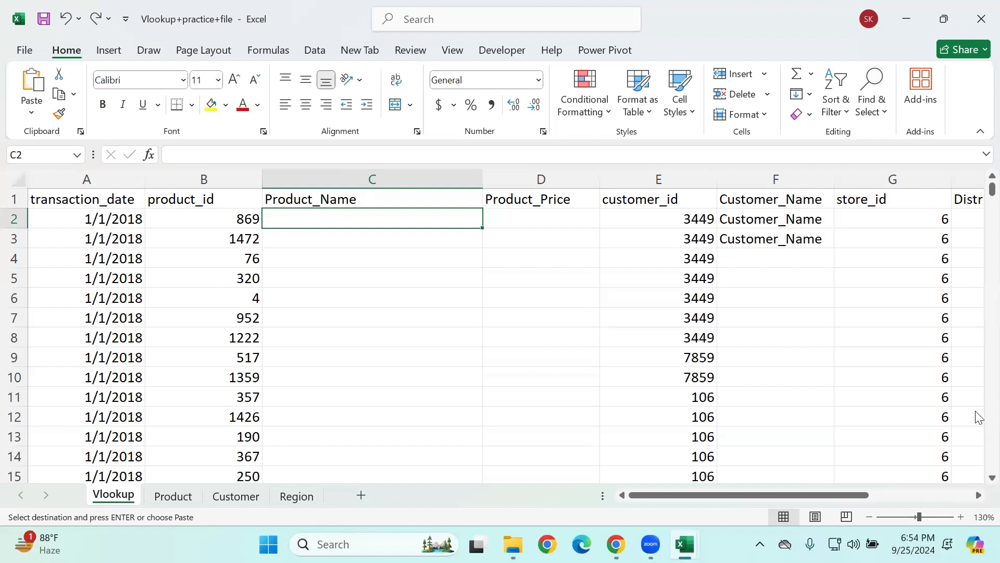
# Step: Start a VLOOKUP formula in C2 with the product id in B2 as the lookup value
pyautogui.click(350, 317)
pyautogui.click(378, 232)
pyautogui.click(384, 217)
pyautogui.write('=vlo')
pyautogui.press('Tab')
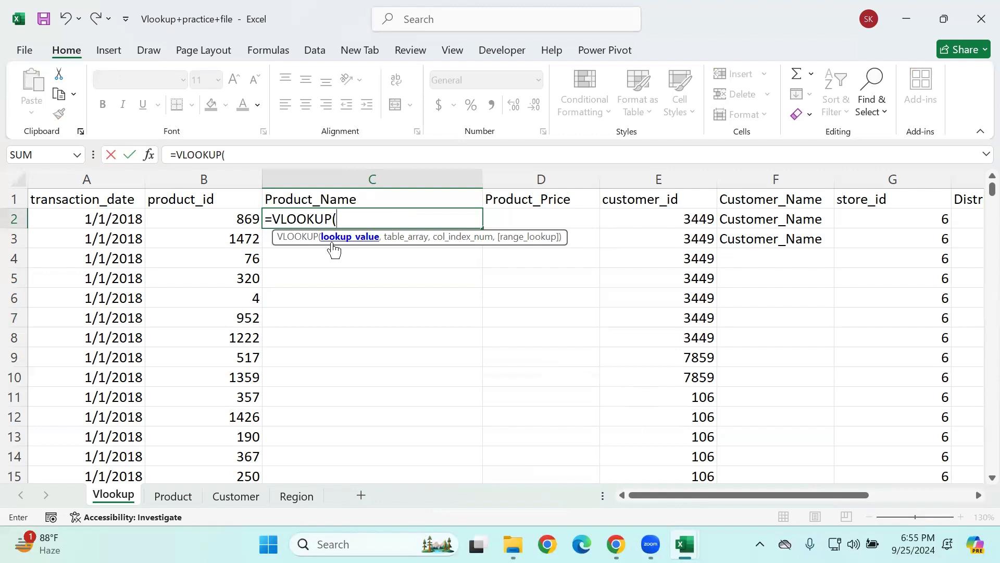
pyautogui.click(205, 236)
pyautogui.click(205, 218)
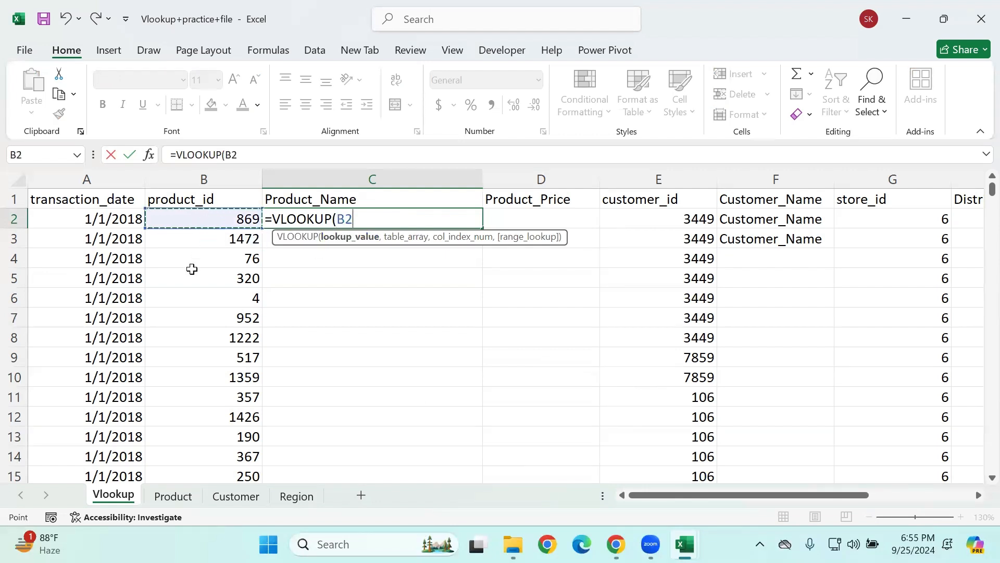
# Step: Try $B$2, B3 and the constant 4 as alternative lookup values, restoring the reference B2
pyautogui.doubleClick(344, 219)
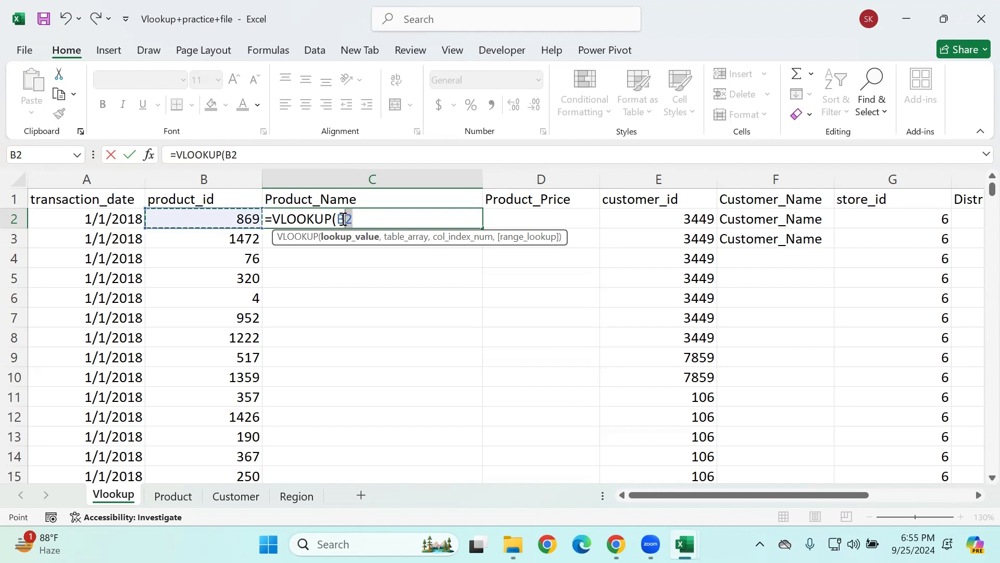
pyautogui.press('F4')
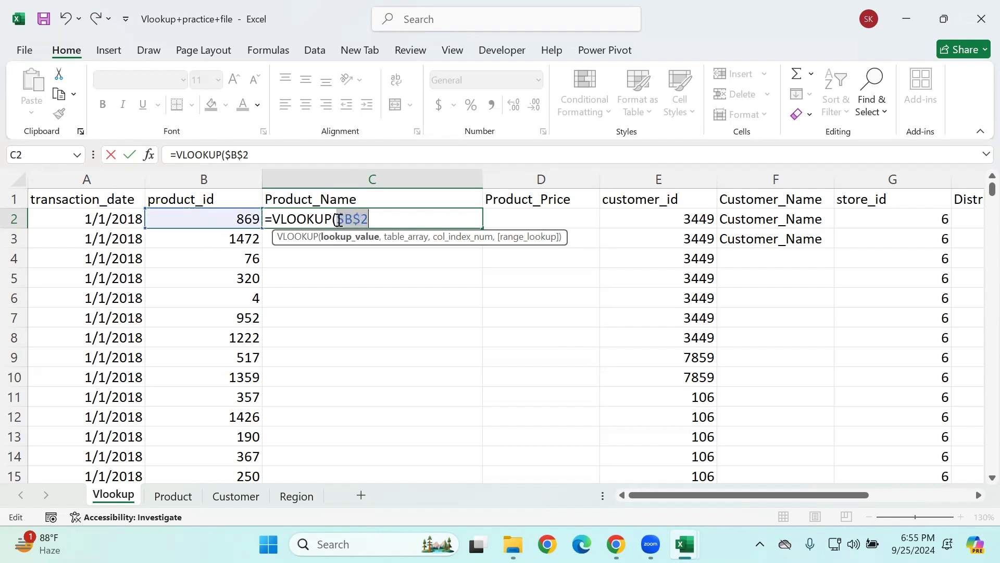
pyautogui.click(234, 236)
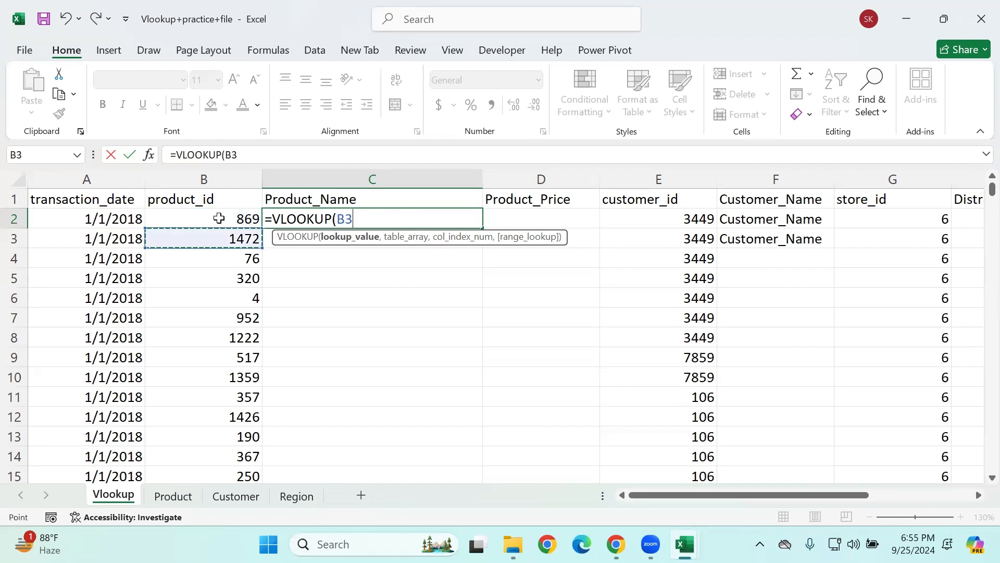
pyautogui.click(219, 217)
pyautogui.doubleClick(341, 220)
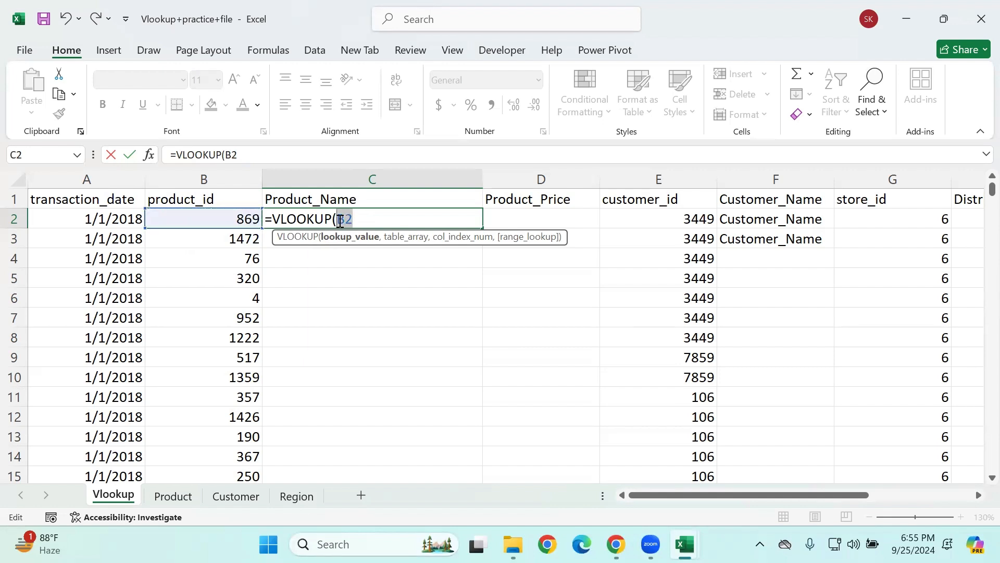
pyautogui.write('4')
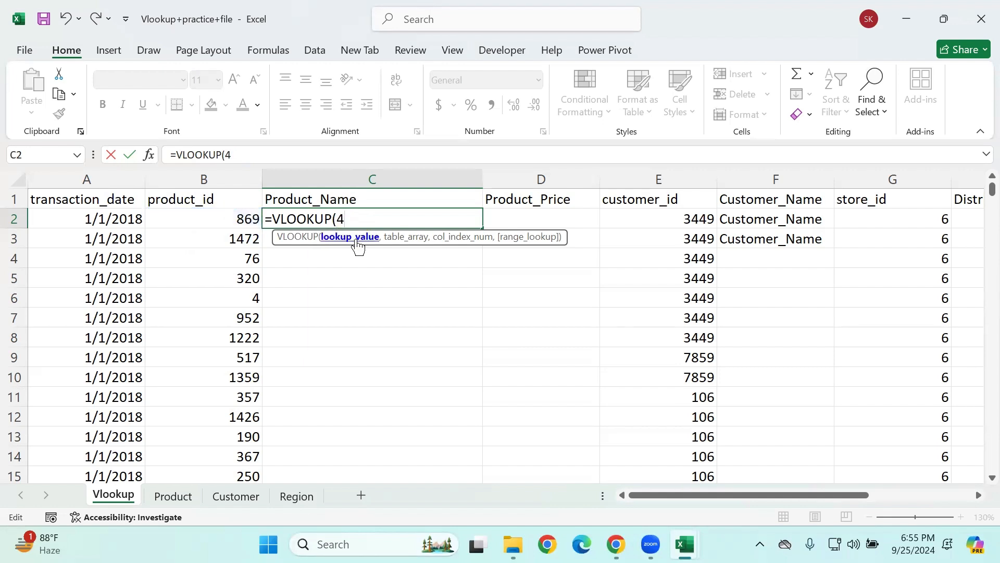
pyautogui.hotkey('ctrl', 'z')
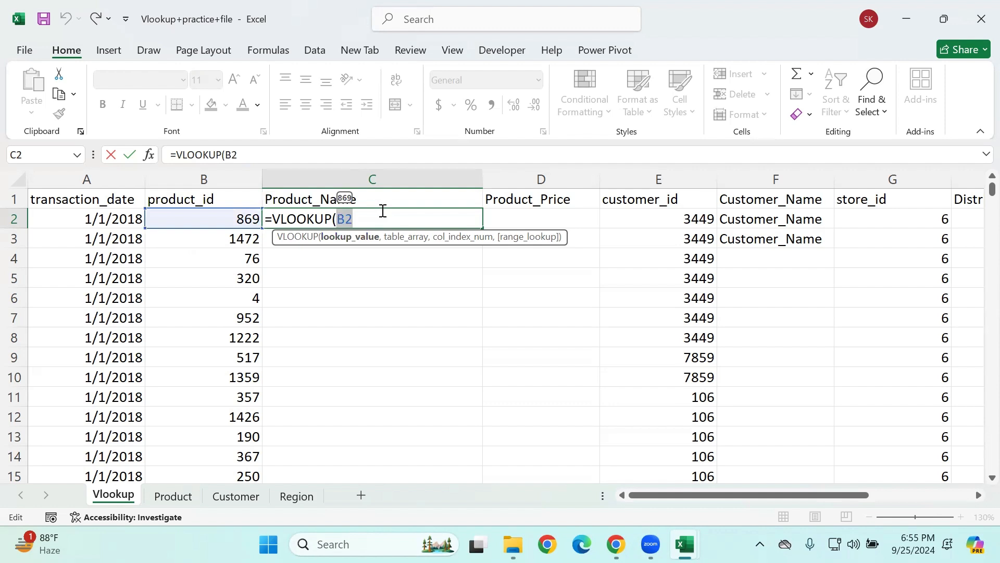
# Step: Lock only the column of the lookup value so it reads $B2, and continue to the table array argument
pyautogui.press('F4')
pyautogui.click(371, 212)
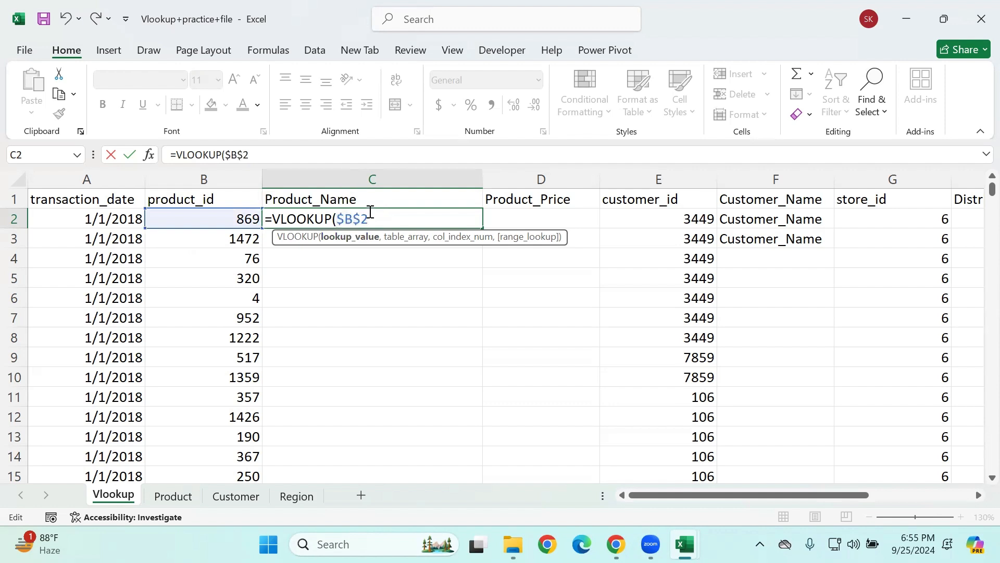
pyautogui.click(359, 216)
pyautogui.press('BackSpace')
pyautogui.write(',')
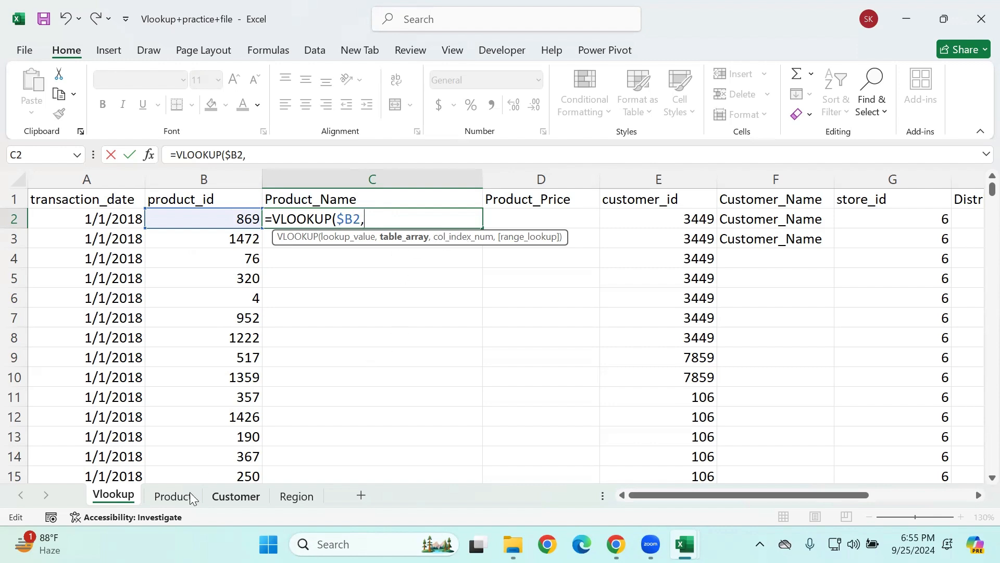
# Step: Set the table array to the full Product table as the absolute range Product!$A$1:$C$1561 and continue to the column index
pyautogui.click(176, 495)
pyautogui.click(71, 223)
pyautogui.click(68, 197)
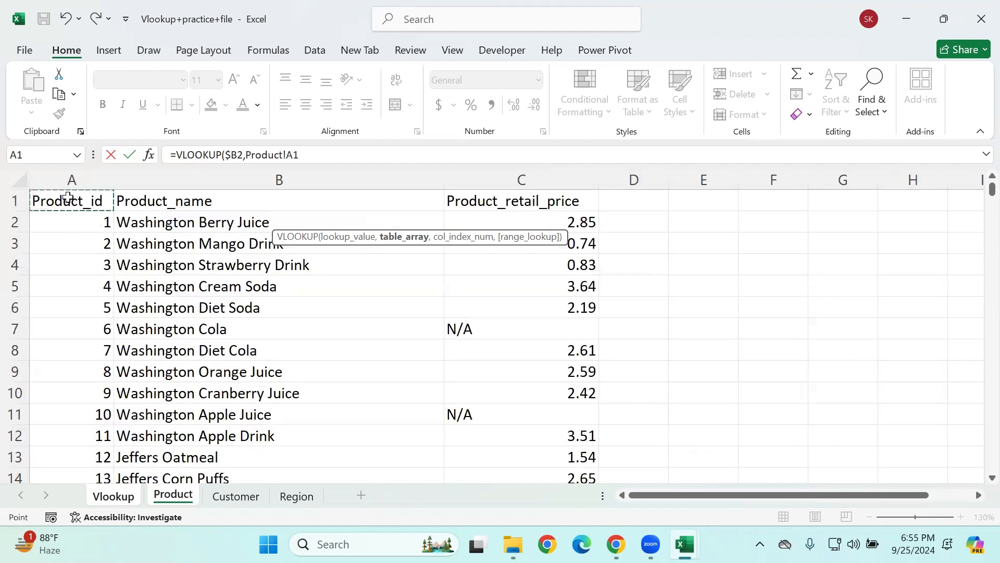
pyautogui.hotkey('shift', 'Right')
pyautogui.hotkey('shift', 'Right')
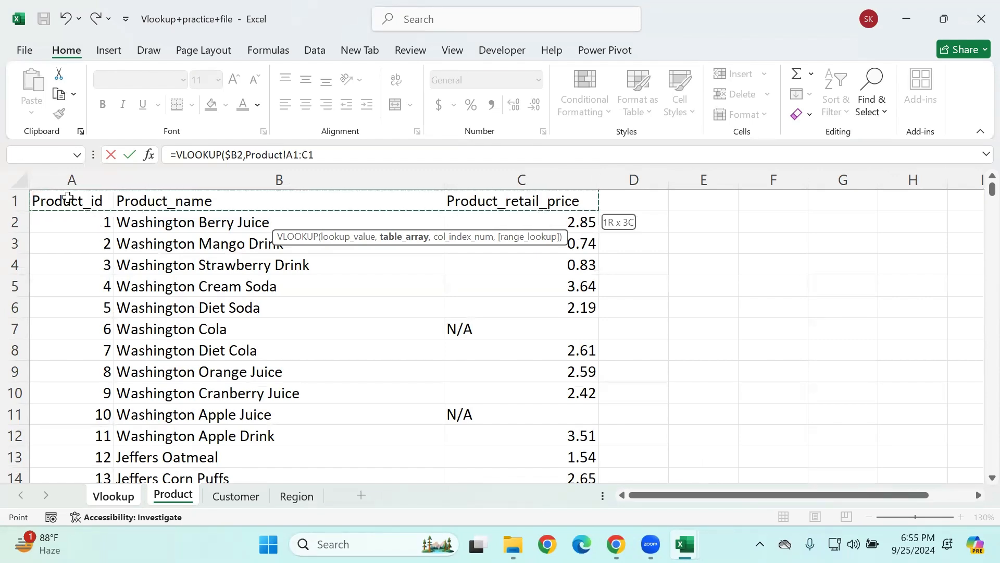
pyautogui.hotkey('ctrl', 'shift', 'Down')
pyautogui.moveTo(357, 158); pyautogui.dragTo(249, 150)
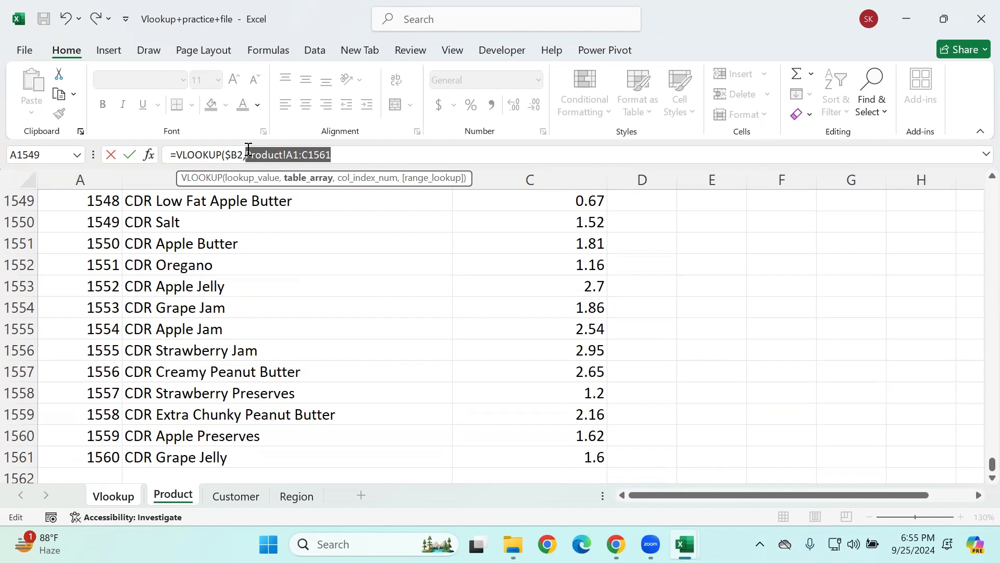
pyautogui.press('F4')
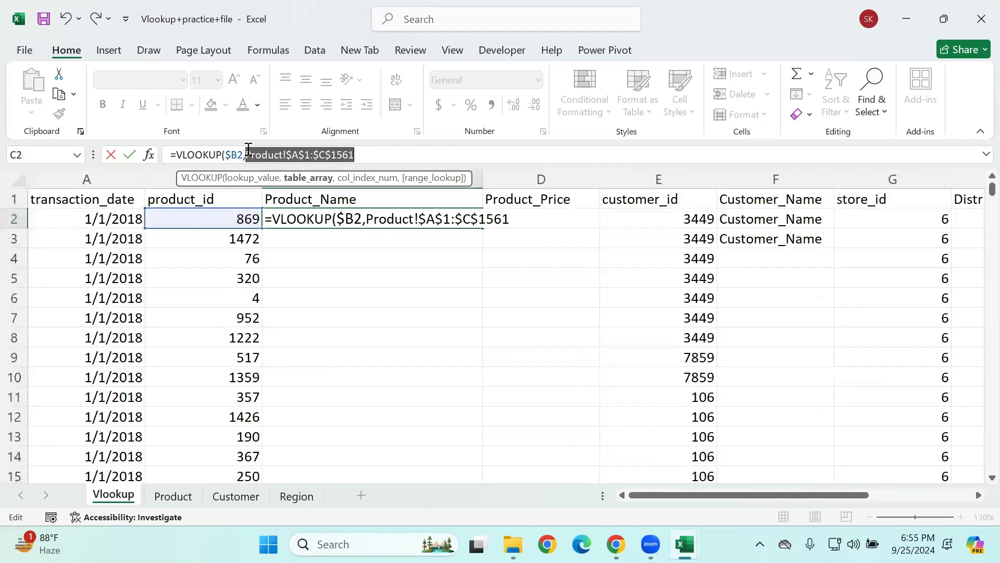
pyautogui.click(379, 153)
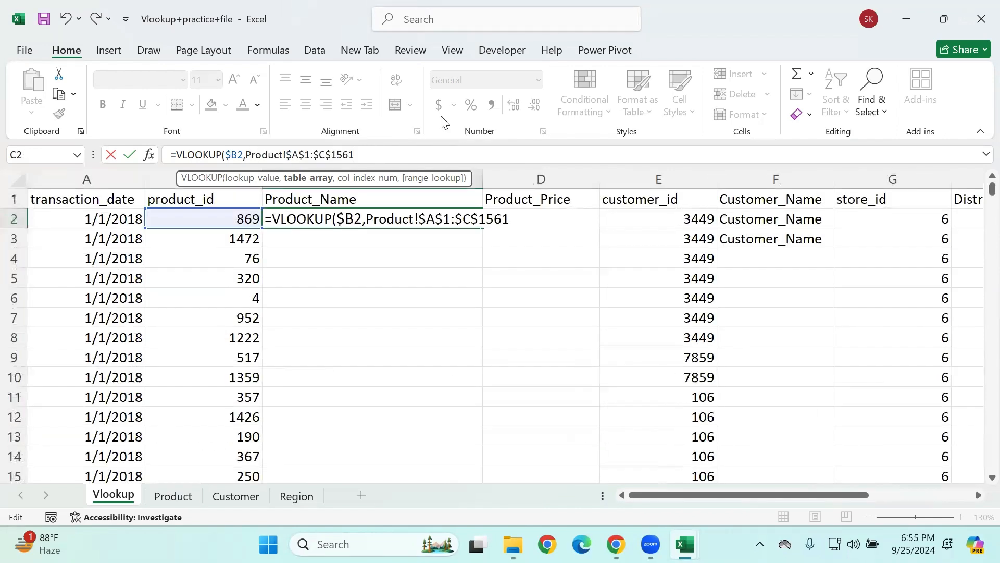
pyautogui.write(',')
# Step: Check the column order on the Product sheet and set the column index number to 2 for Product_name
pyautogui.click(174, 498)
pyautogui.click(123, 308)
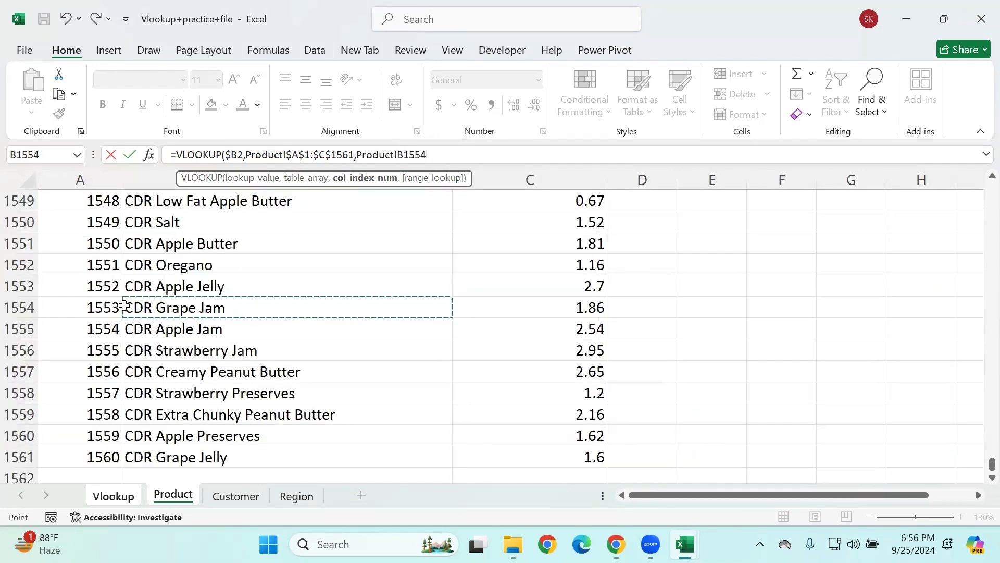
pyautogui.hotkey('ctrl', 'Up')
pyautogui.click(85, 201)
pyautogui.click(141, 203)
pyautogui.moveTo(443, 154); pyautogui.dragTo(359, 155)
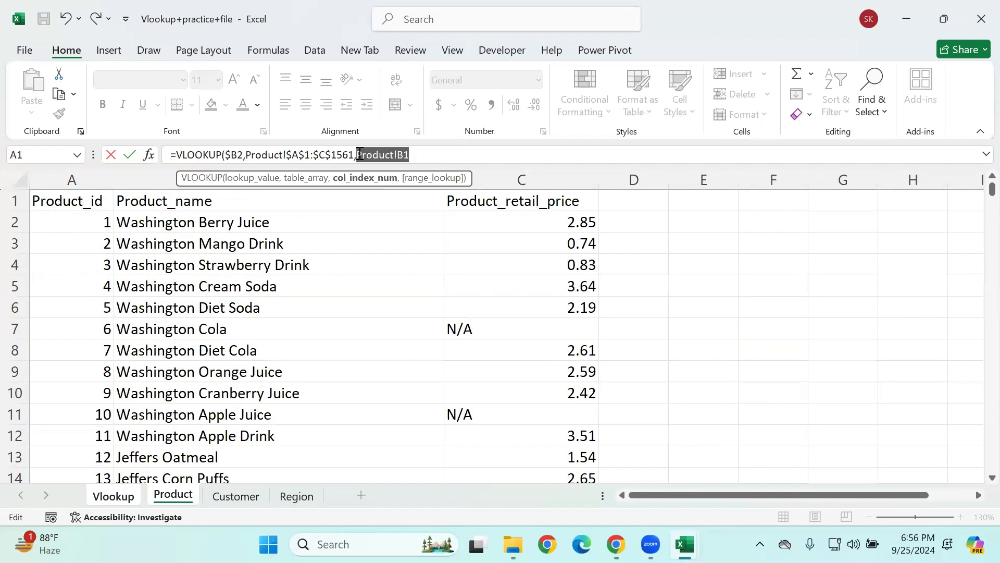
pyautogui.press('BackSpace')
pyautogui.write('2,')
# Step: Set the range lookup to FALSE for an exact match, close the VLOOKUP and enter it in C2
pyautogui.press('Down')
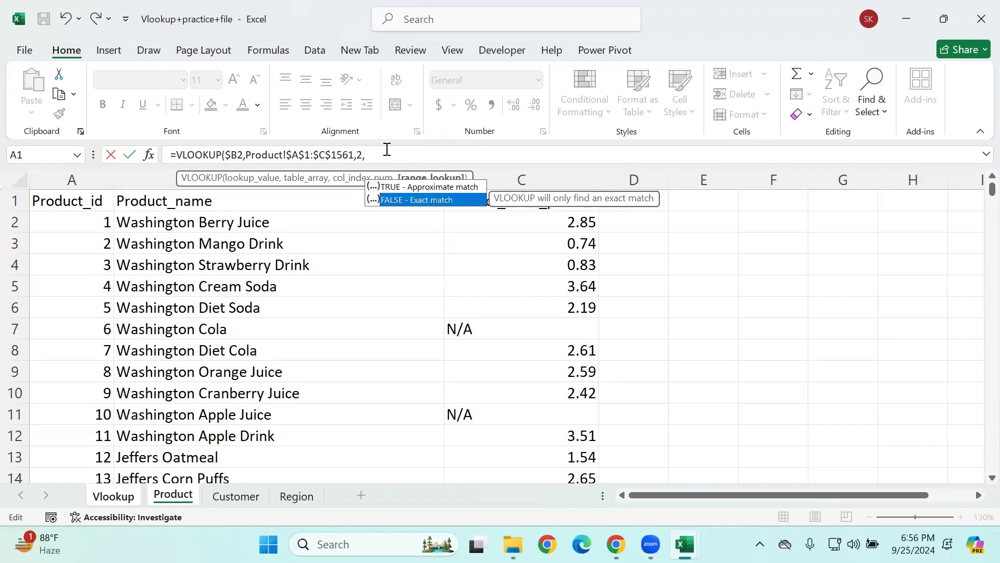
pyautogui.press('Tab')
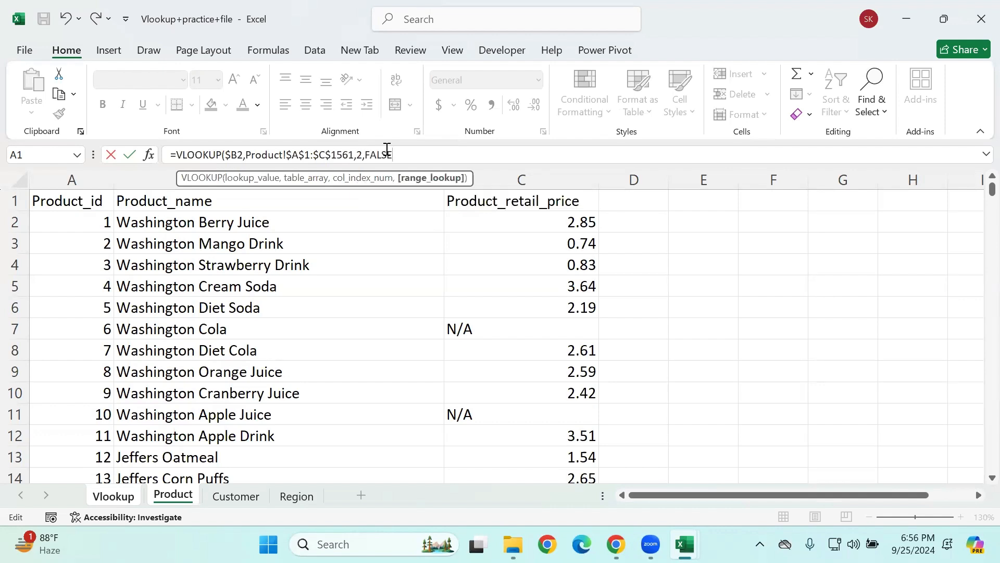
pyautogui.press('BackSpace')
pyautogui.press('BackSpace')
pyautogui.press('BackSpace')
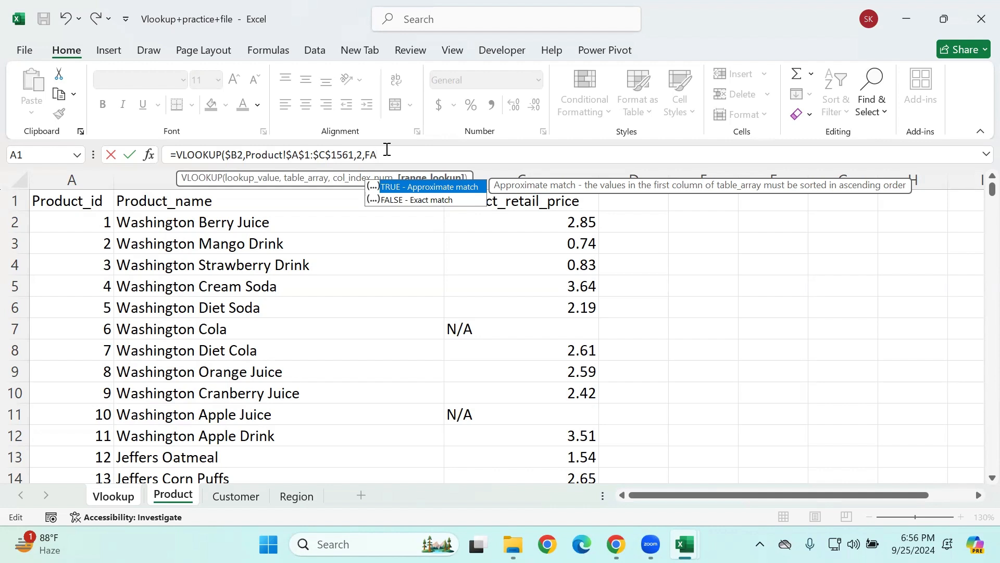
pyautogui.press('Down')
pyautogui.press('Tab')
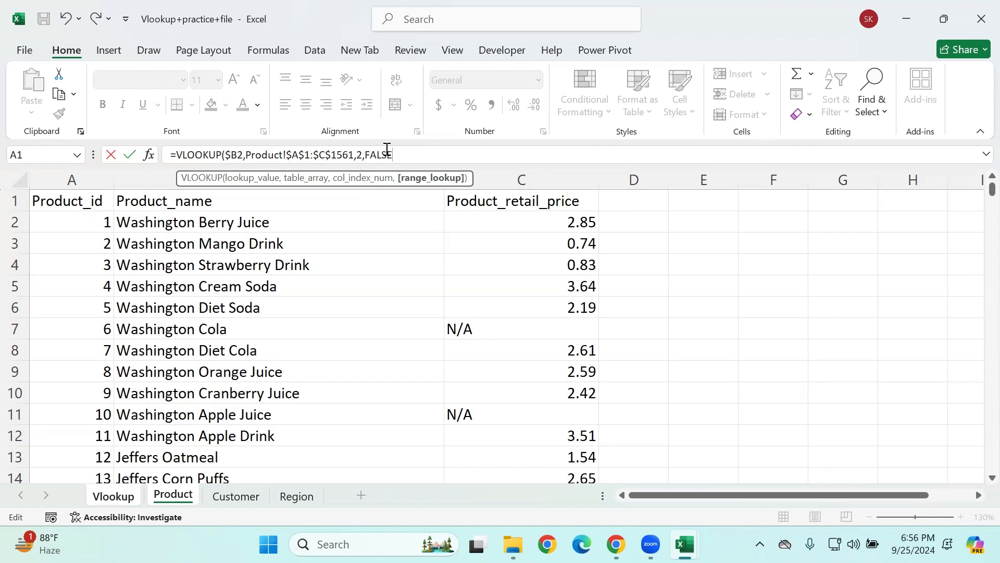
pyautogui.write(')')
pyautogui.press('Return')
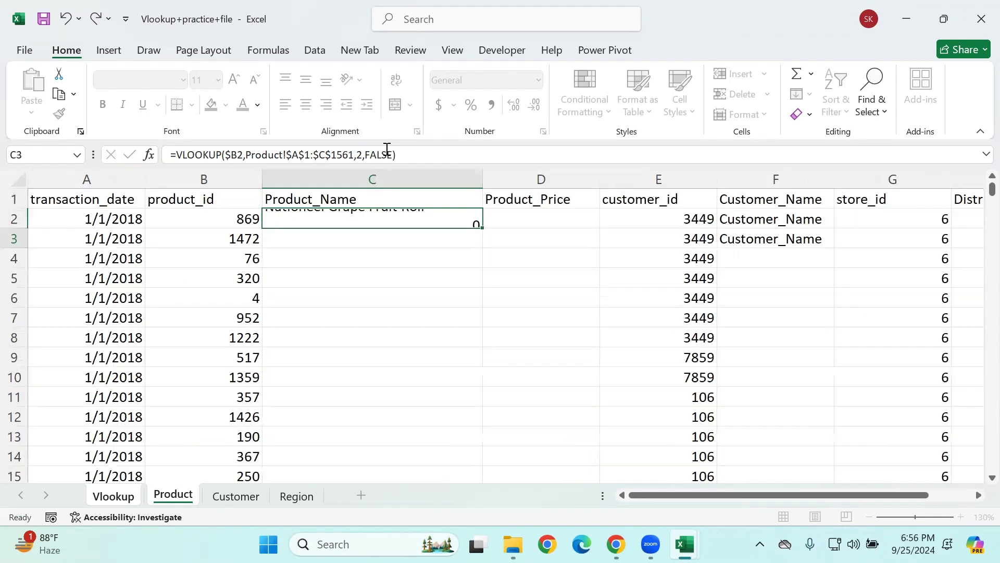
# Step: Try filling the C2 formula down the Product_Name column, undo the fill and clear C2
pyautogui.click(360, 215)
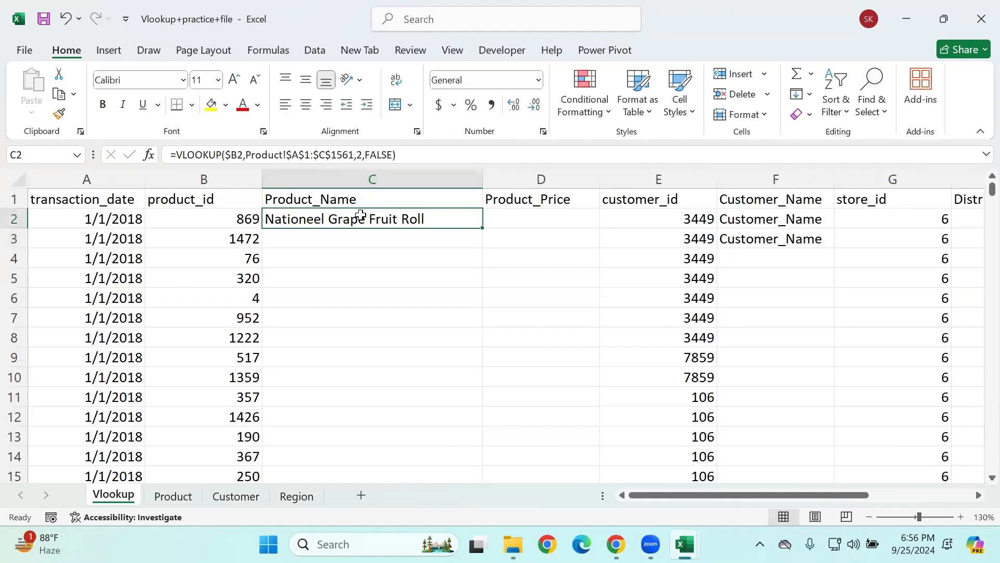
pyautogui.doubleClick(481, 229)
pyautogui.click(464, 232)
pyautogui.hotkey('ctrl', 'z')
pyautogui.click(386, 219)
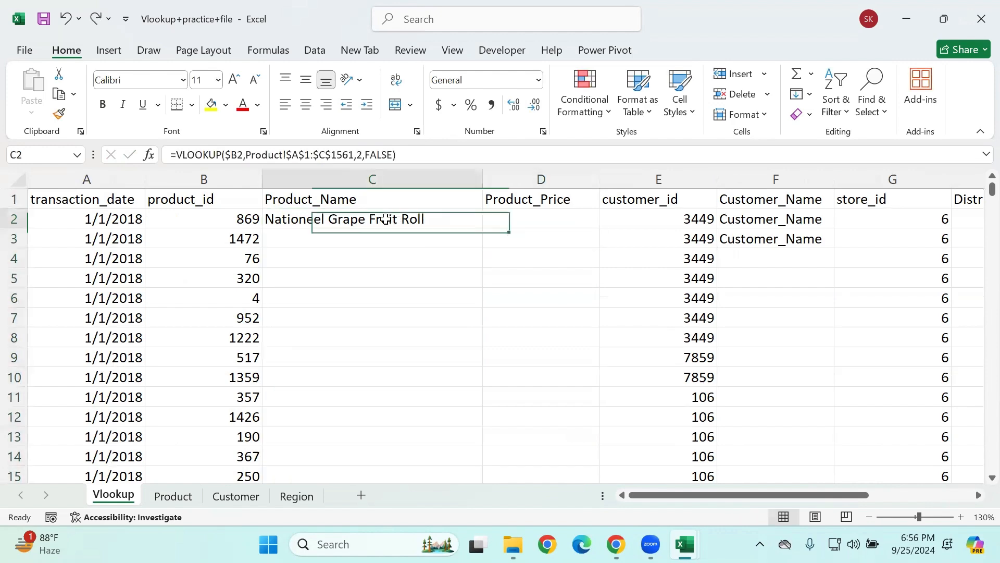
pyautogui.press('Delete')
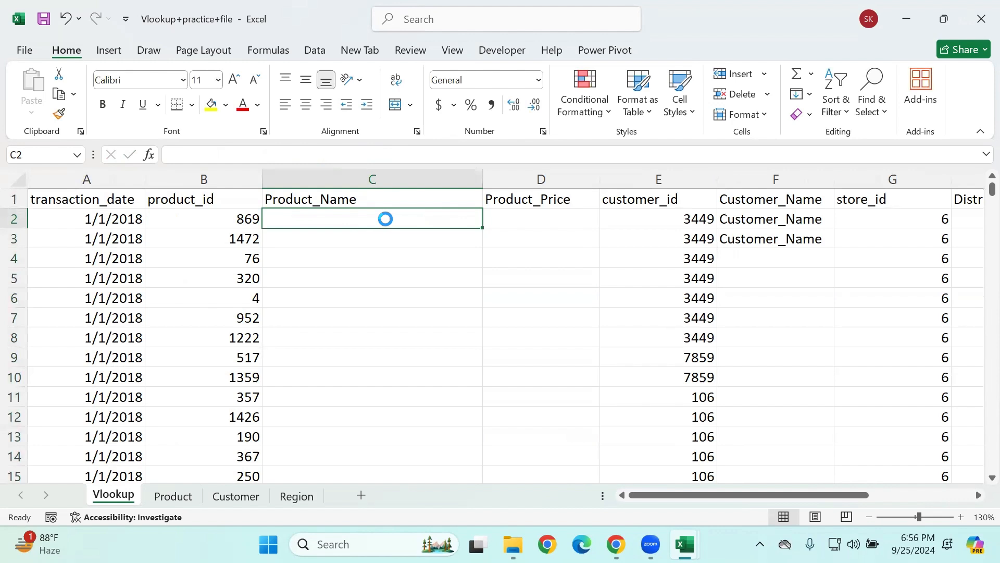
# Step: Compare the empty Product_Name and Product_Price cells in row 2 with the name and retail price columns on the Product sheet
pyautogui.click(364, 232)
pyautogui.moveTo(365, 230); pyautogui.dragTo(544, 217)
pyautogui.click(514, 255)
pyautogui.moveTo(374, 221); pyautogui.dragTo(549, 224)
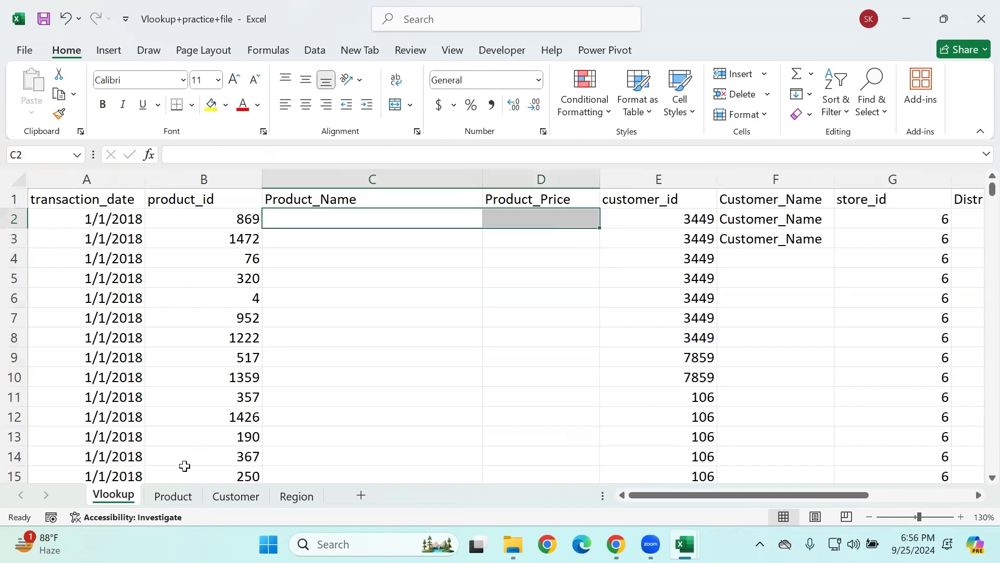
pyautogui.click(173, 496)
pyautogui.click(105, 313)
pyautogui.click(172, 230)
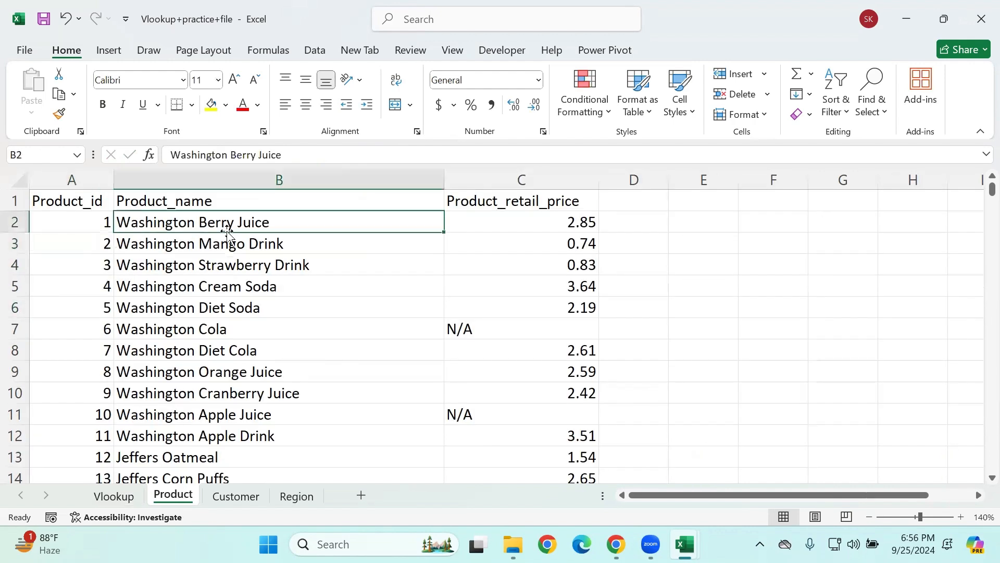
pyautogui.click(502, 228)
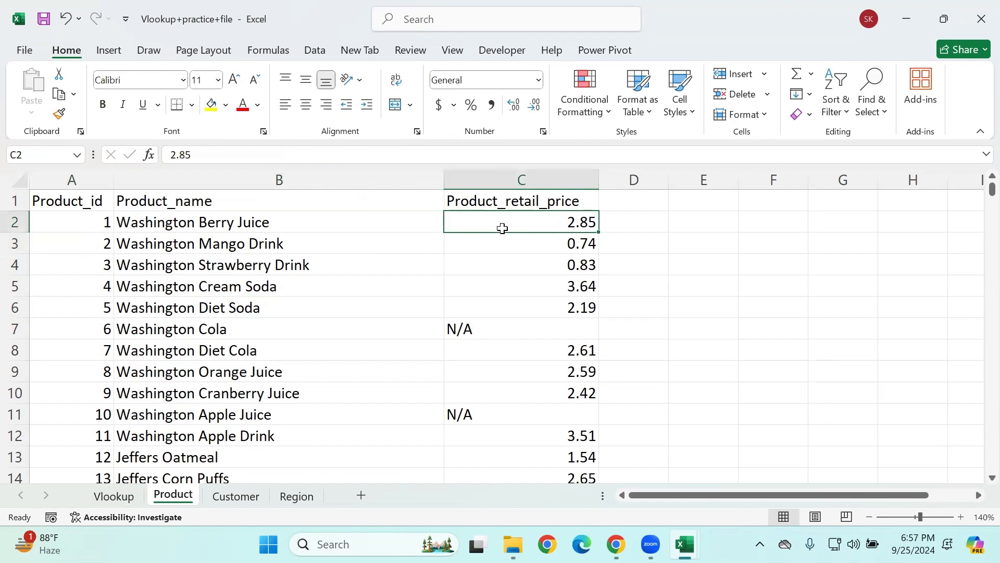
# Step: Start a VLOOKUP in C2 of the Vlookup sheet with the column-locked lookup value $B2 and continue to the table array
pyautogui.click(117, 496)
pyautogui.click(305, 199)
pyautogui.click(311, 223)
pyautogui.write('=vl')
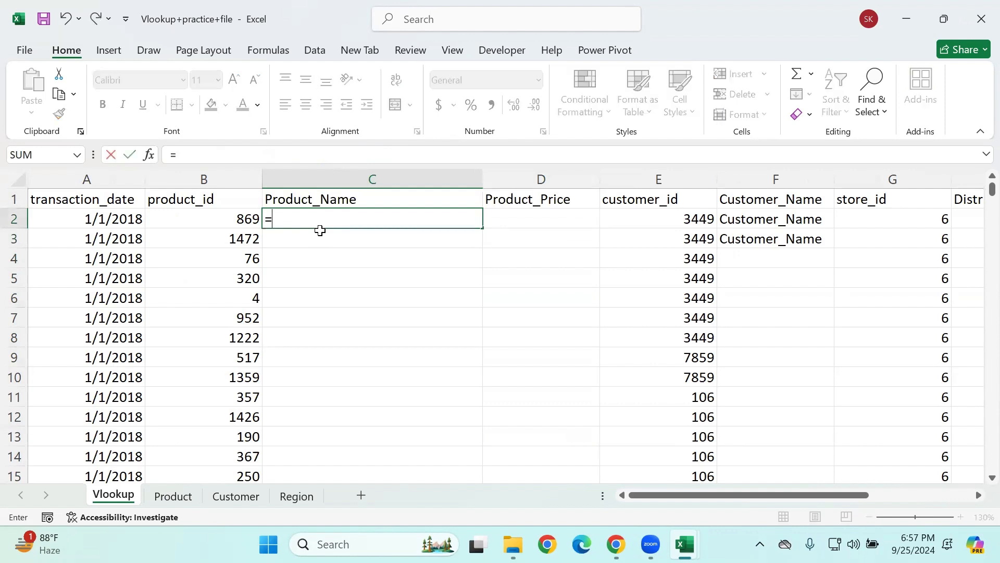
pyautogui.press('Tab')
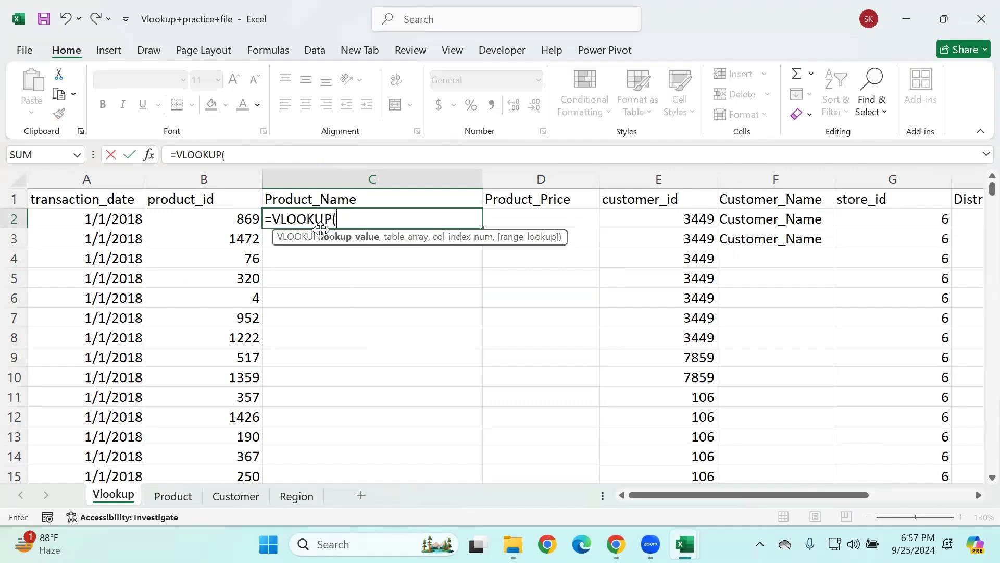
pyautogui.click(211, 216)
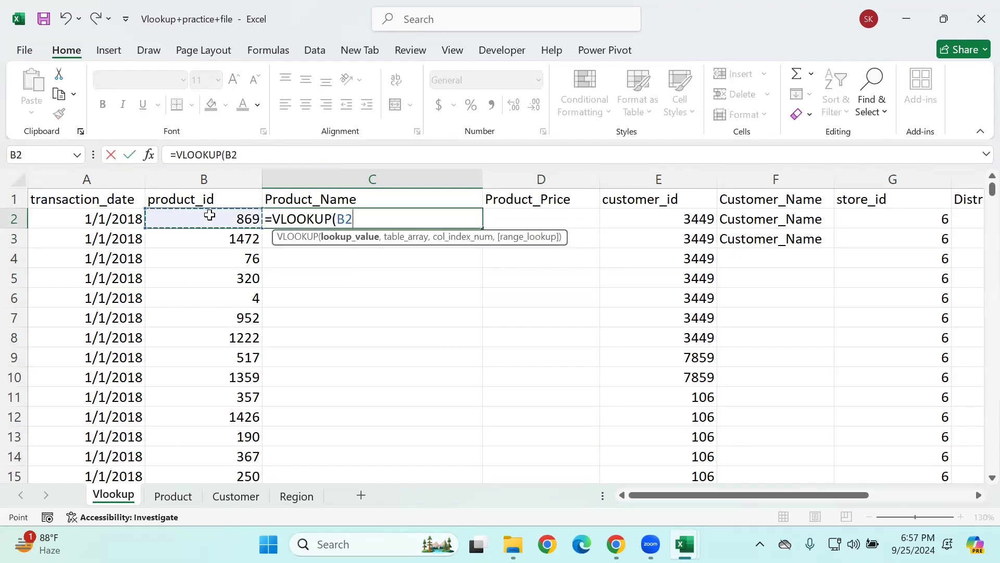
pyautogui.moveTo(365, 219); pyautogui.dragTo(336, 218)
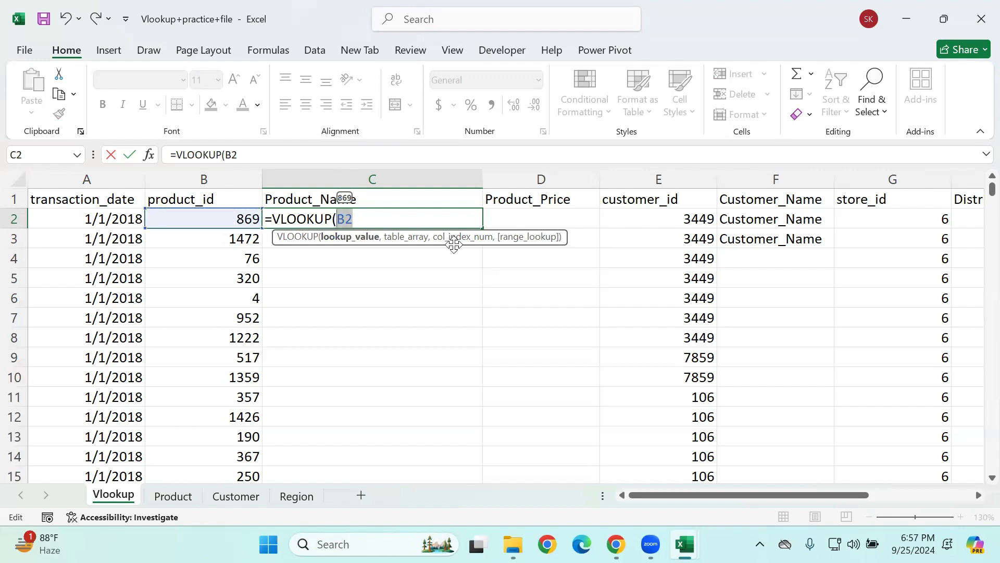
pyautogui.press('F4')
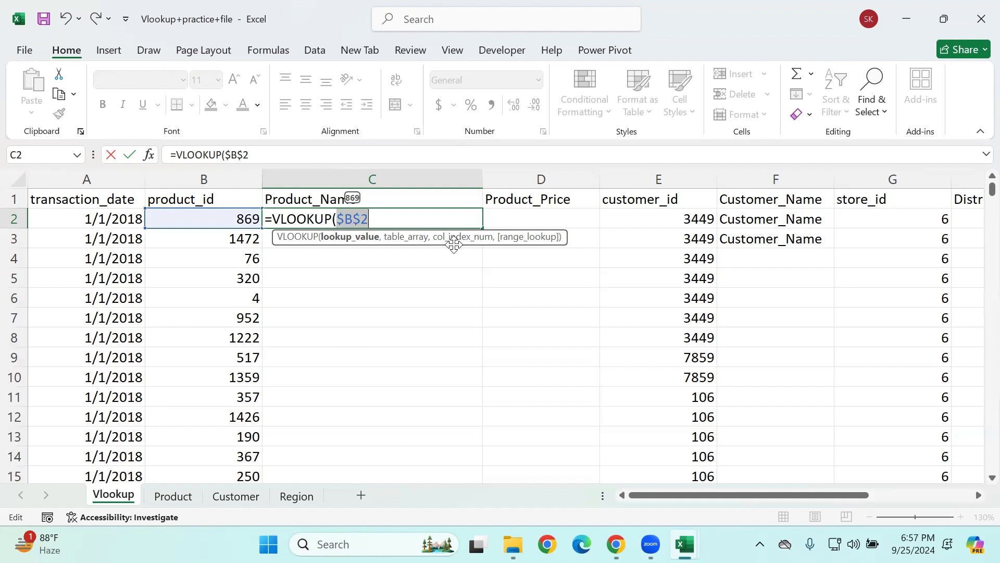
pyautogui.click(347, 220)
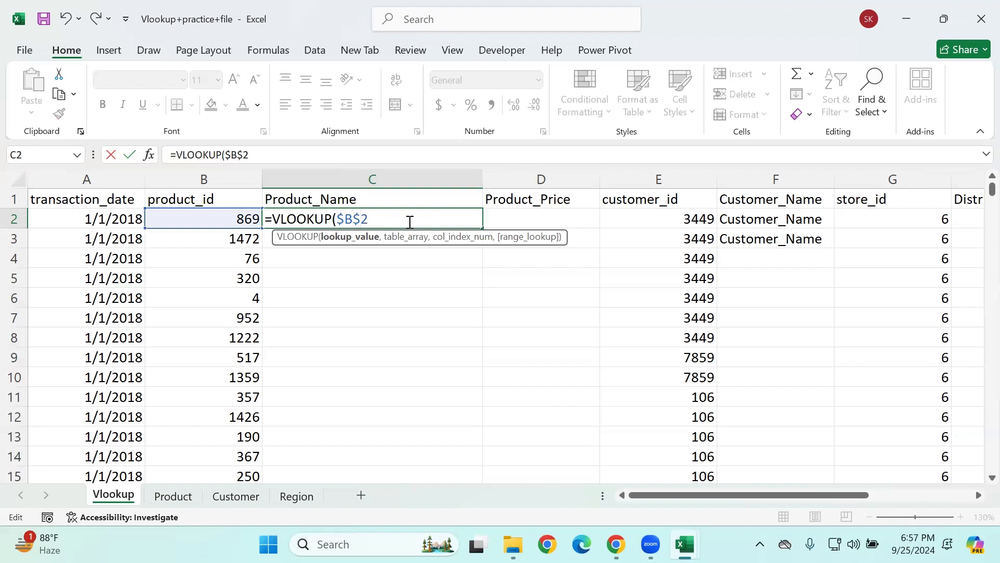
pyautogui.press('BackSpace')
pyautogui.write(',')
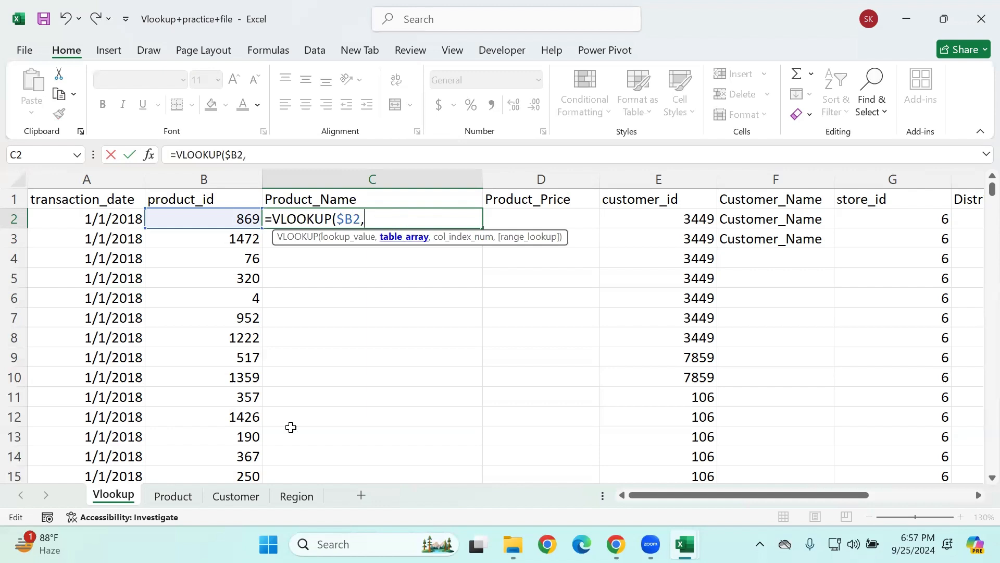
# Step: Set the table array to the whole Product table as Product!$A$1:$C$1561 and continue to the column index
pyautogui.click(178, 492)
pyautogui.click(74, 198)
pyautogui.hotkey('shift', 'Right')
pyautogui.hotkey('shift', 'Right')
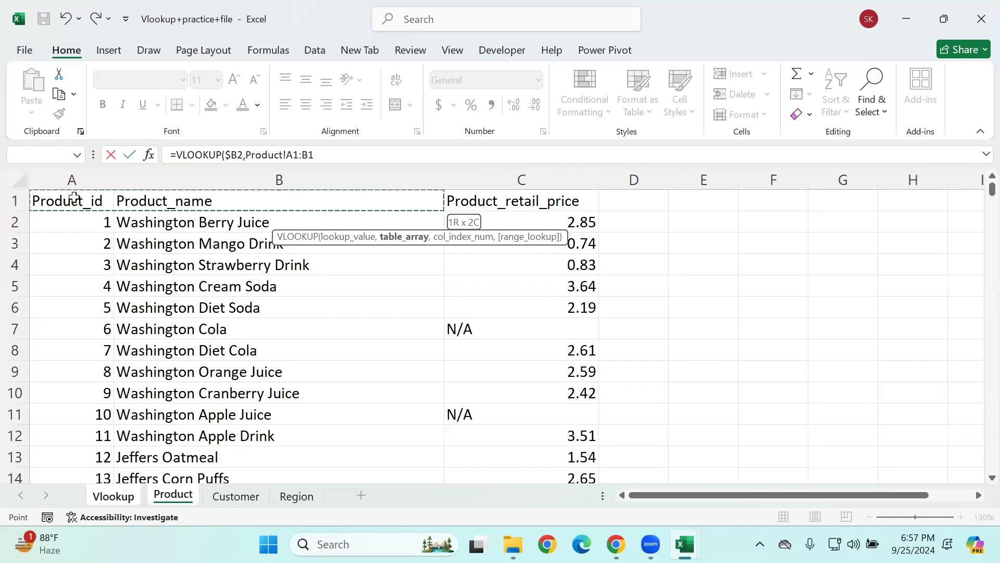
pyautogui.hotkey('ctrl', 'shift', 'Down')
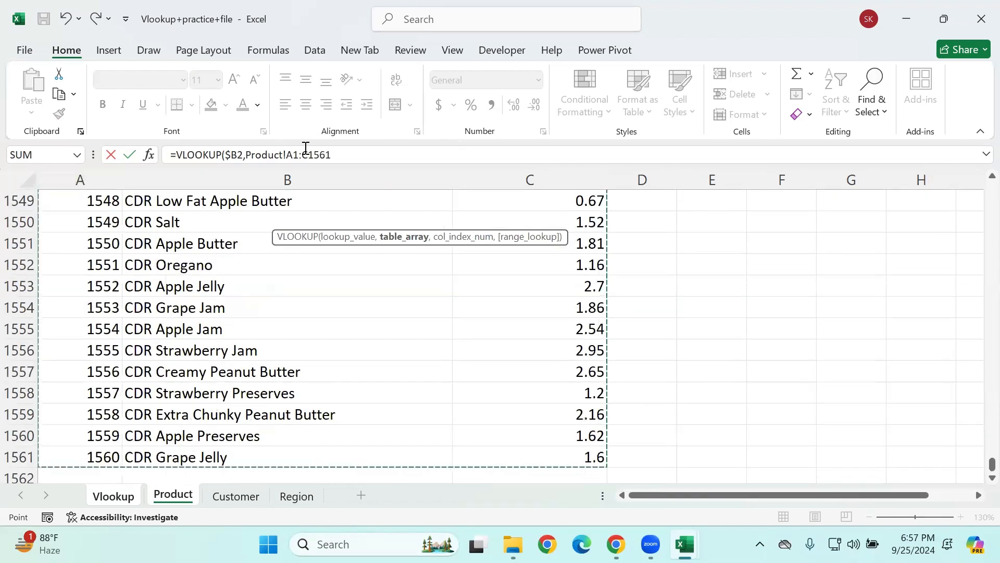
pyautogui.moveTo(332, 155); pyautogui.dragTo(245, 155)
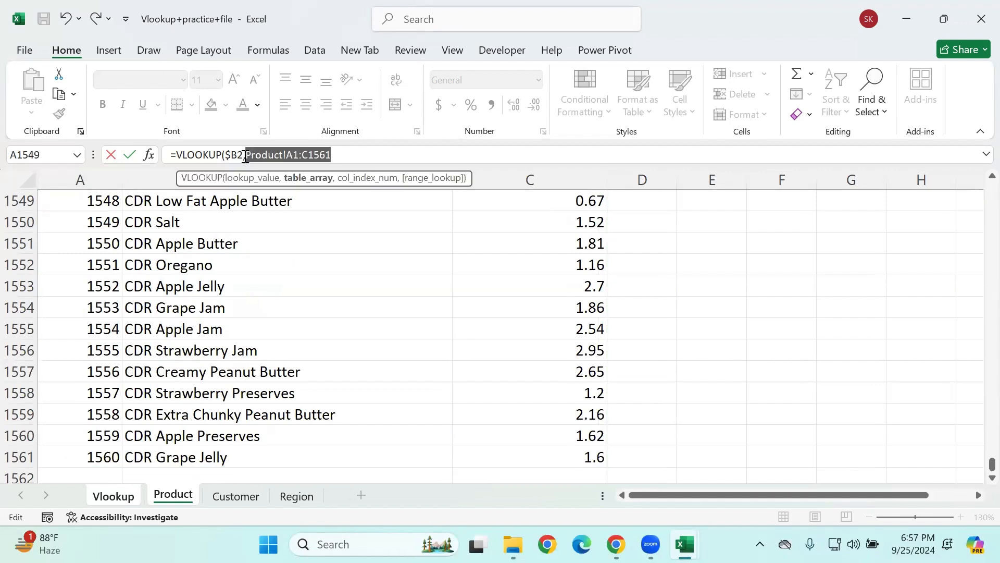
pyautogui.press('F4')
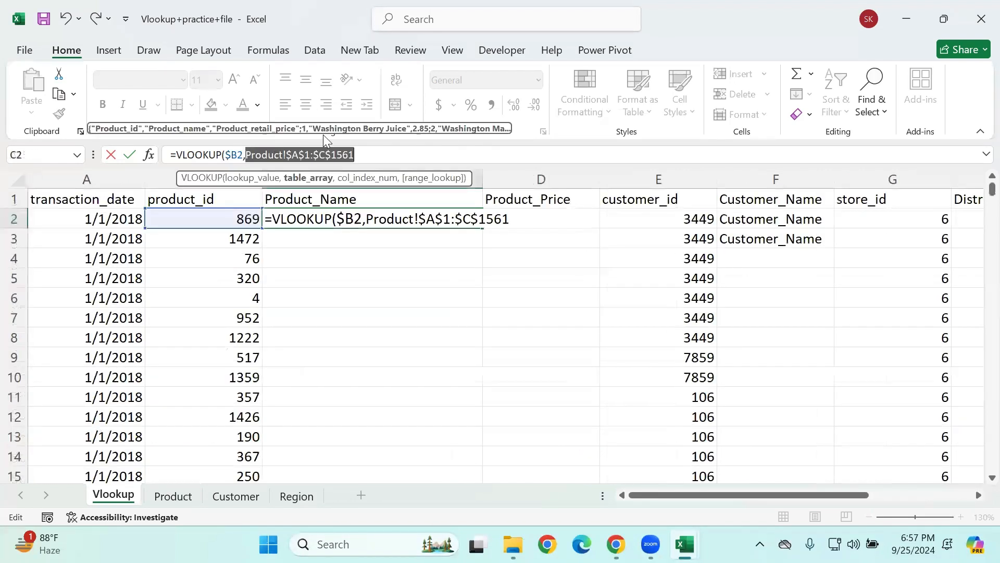
pyautogui.click(396, 147)
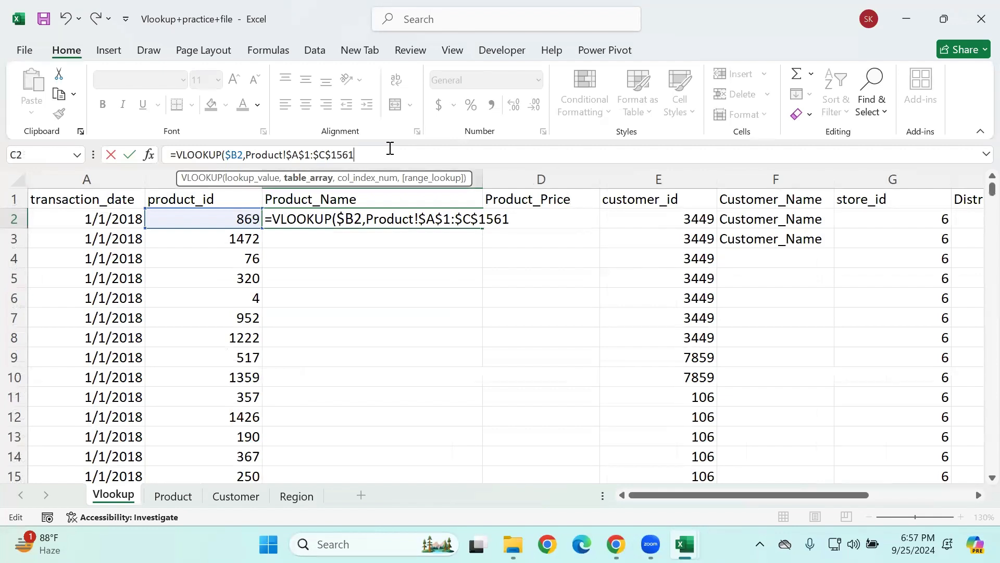
pyautogui.write(',')
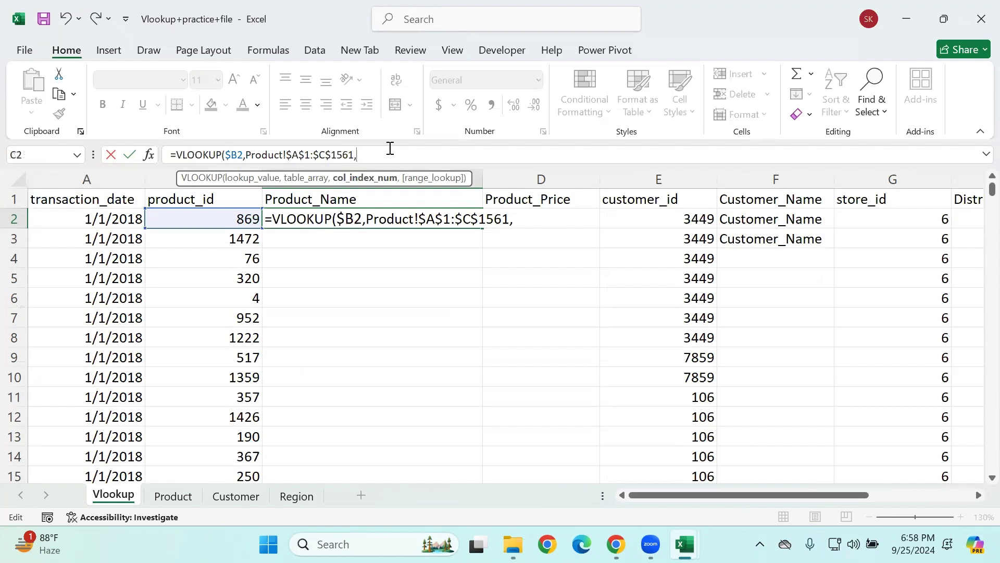
# Step: Set the column index to the array {2,3} with FALSE for exact match and enter the formula in C2
pyautogui.write('{2,3')
pyautogui.write('},')
pyautogui.press('Tab')
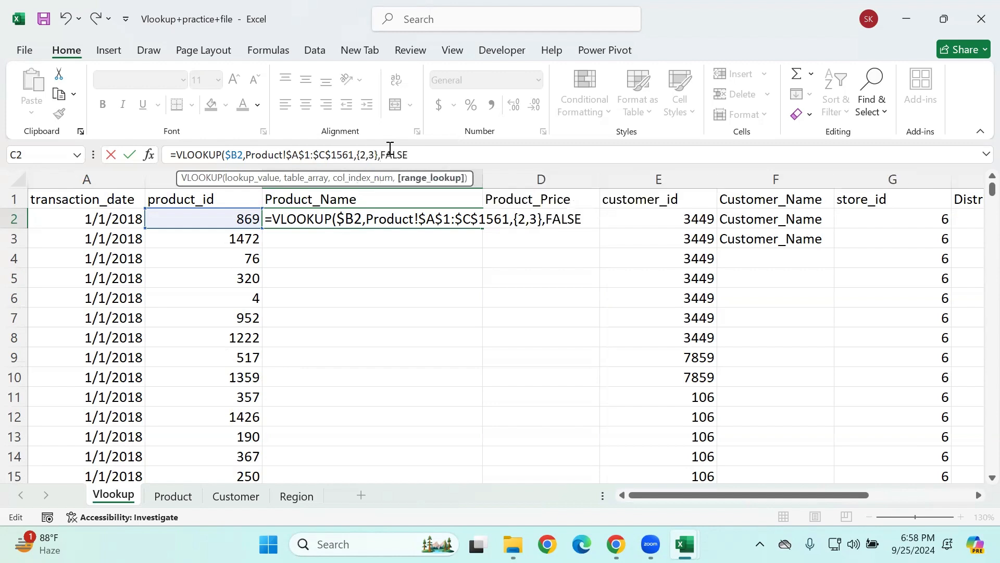
pyautogui.press('Return')
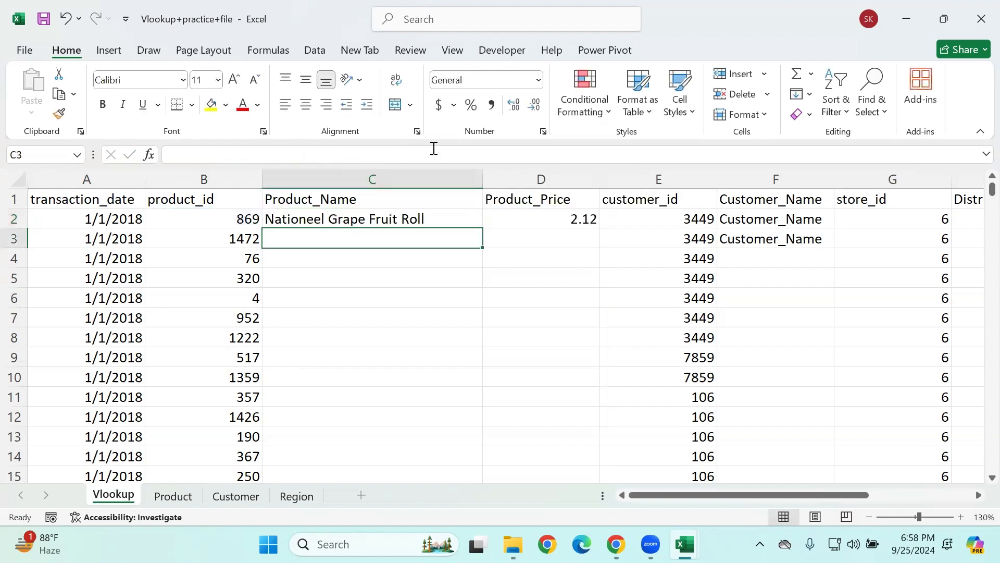
# Step: Try filling the two-column lookup from C2:D2 down to row 14 and undo the fill
pyautogui.moveTo(353, 222); pyautogui.dragTo(611, 464)
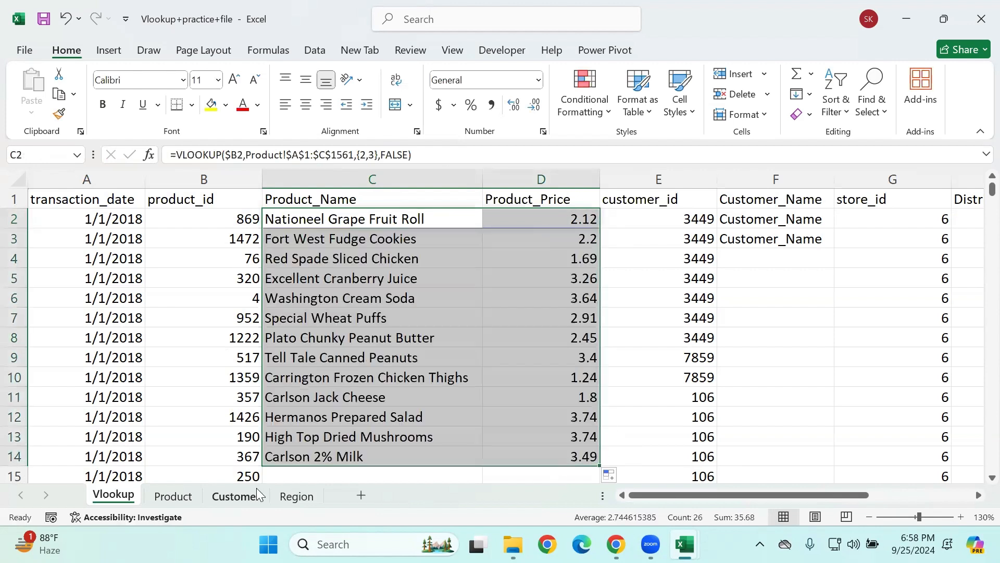
pyautogui.hotkey('ctrl', 'z')
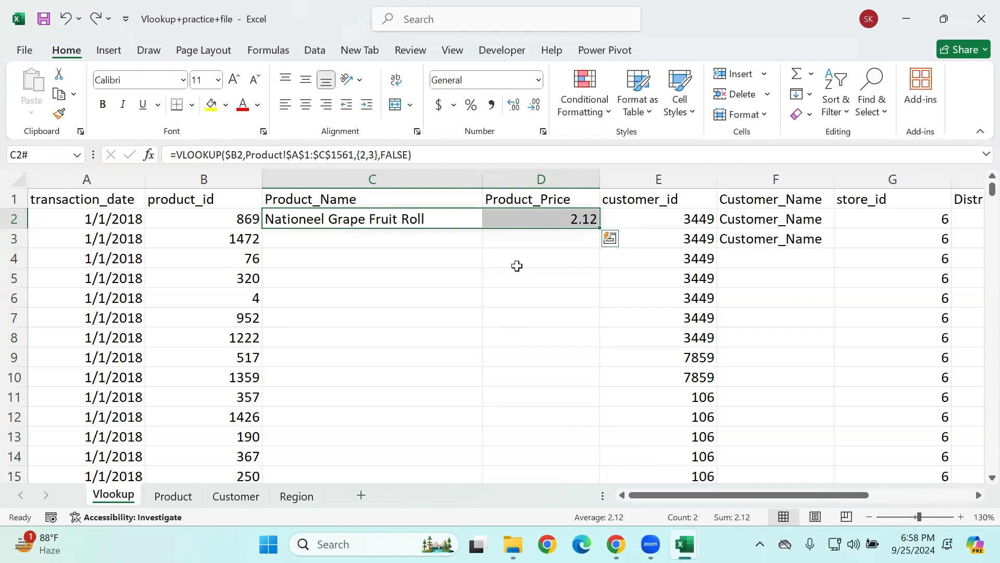
pyautogui.hotkey('ctrl', 'z')
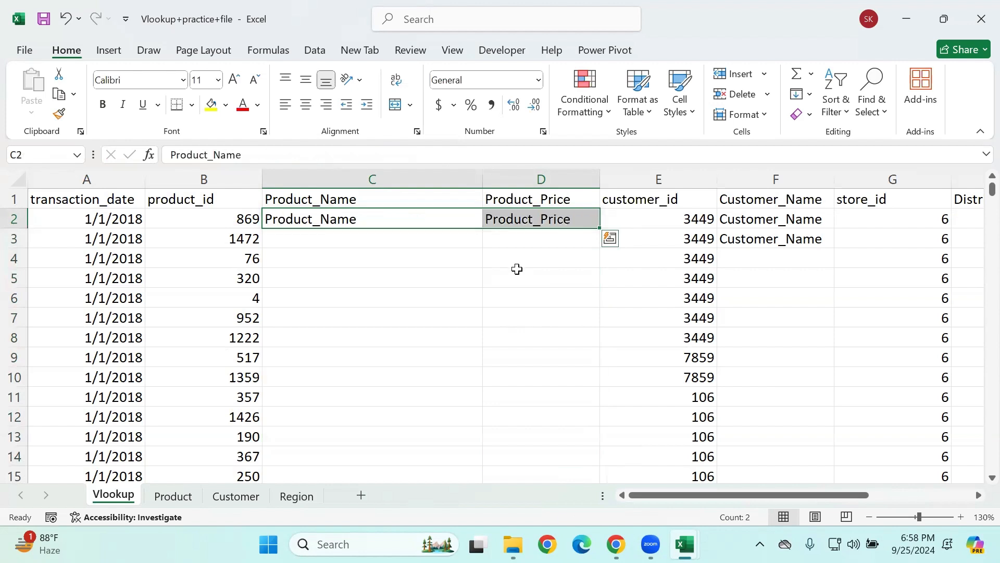
pyautogui.hotkey('ctrl', 'z')
pyautogui.click(517, 271)
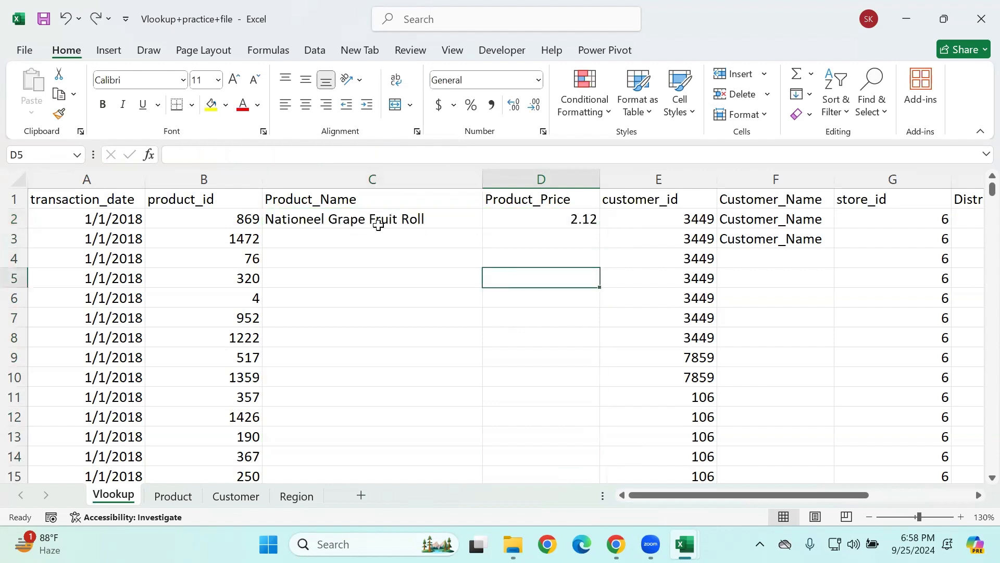
# Step: Copy the two-column lookup result in C2:D2 of the Vlookup sheet
pyautogui.click(378, 223)
pyautogui.keyDown('shift'); pyautogui.click(515, 208); pyautogui.keyUp('shift')
pyautogui.hotkey('ctrl', 'c')
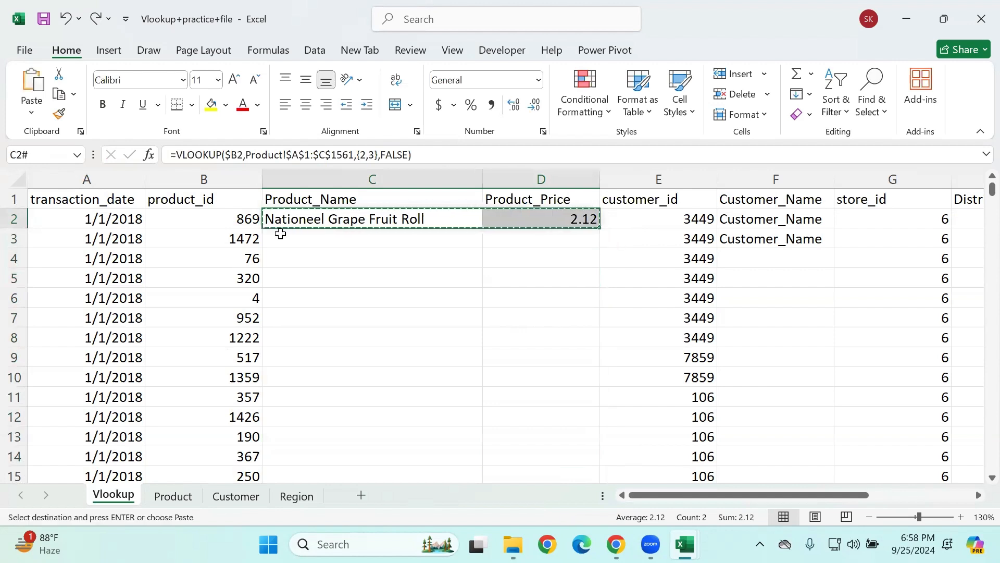
# Step: Select columns C and D from row 269721 up to row 2 and paste the copied lookup, confirming the large operation
pyautogui.click(225, 223)
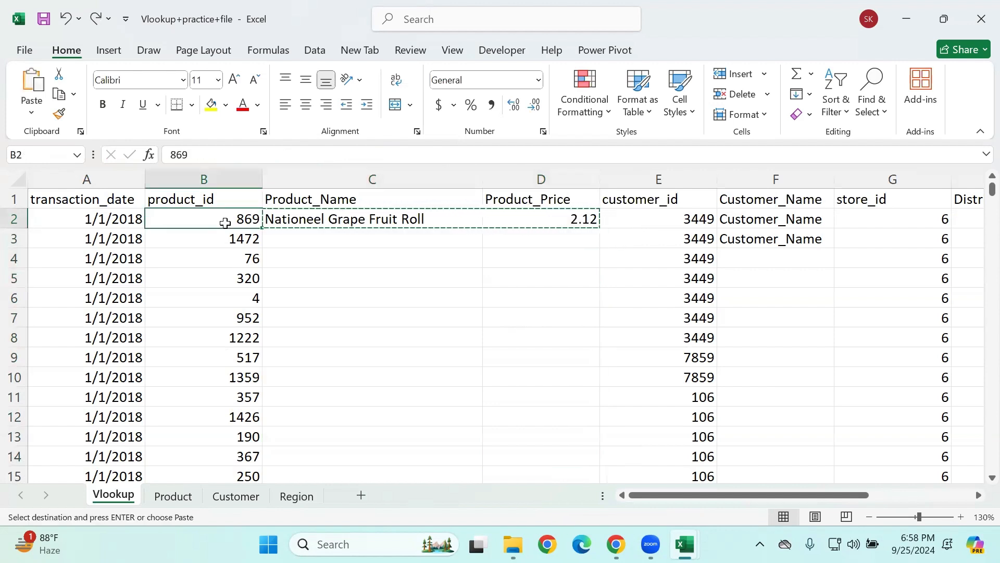
pyautogui.hotkey('ctrl', 'Down')
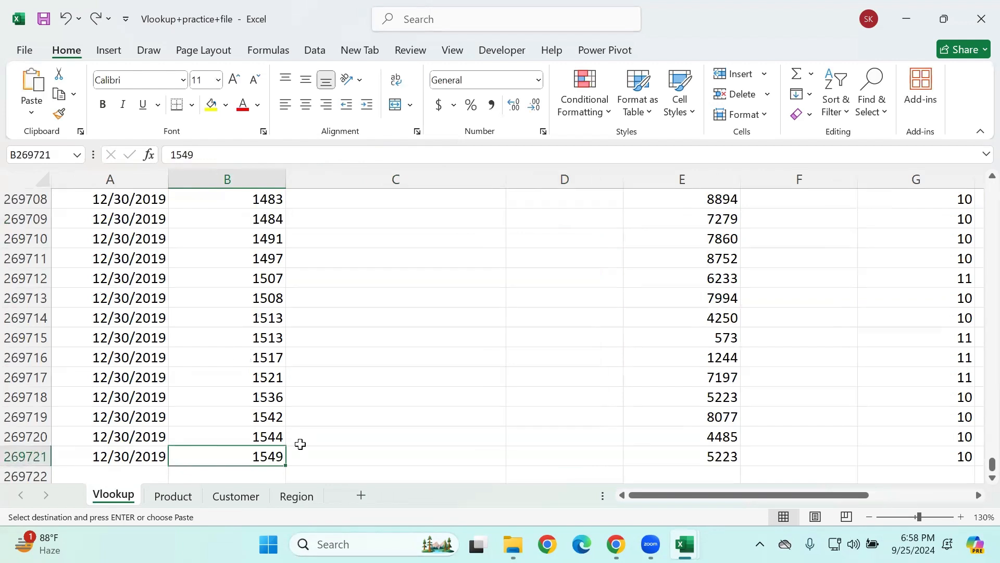
pyautogui.click(315, 457)
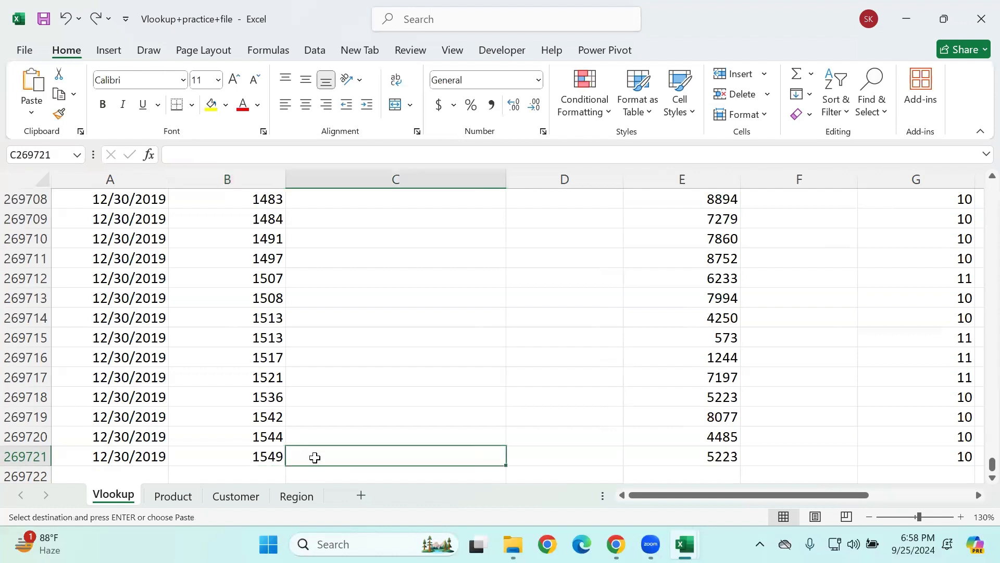
pyautogui.hotkey('shift', 'Right')
pyautogui.hotkey('shift', 'Up')
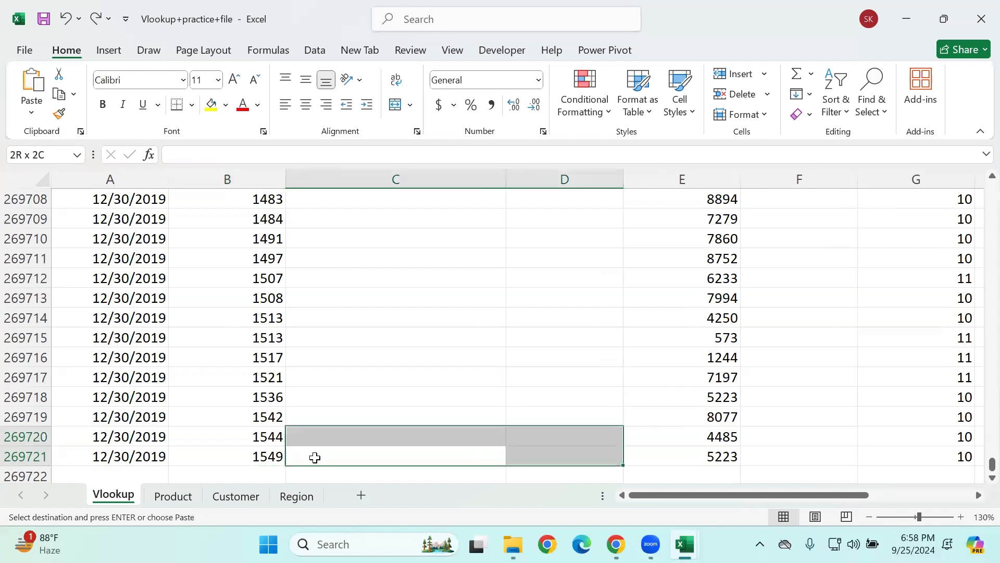
pyautogui.hotkey('ctrl', 'shift', 'Up')
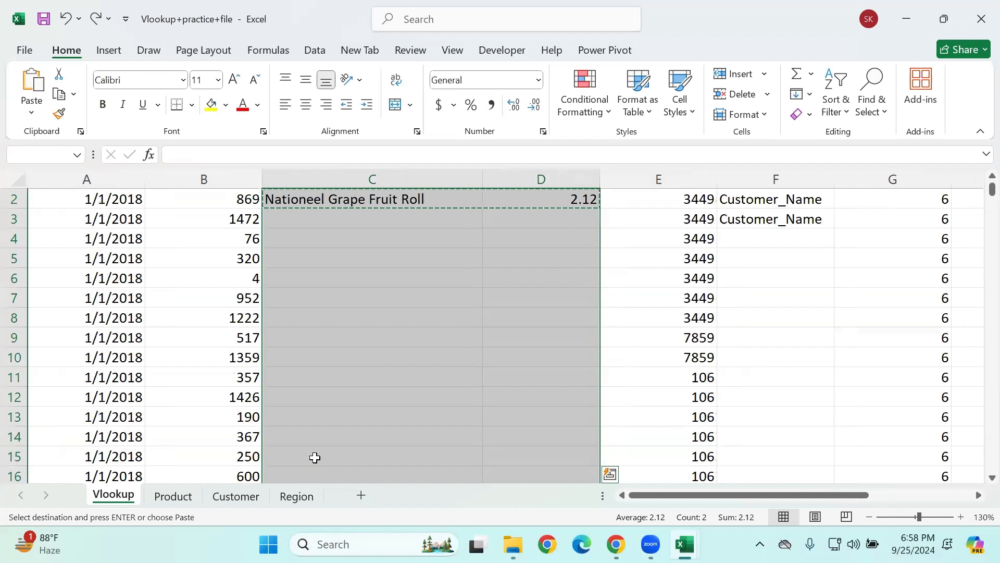
pyautogui.scroll(1, 315, 457)
pyautogui.hotkey('ctrl', 'v')
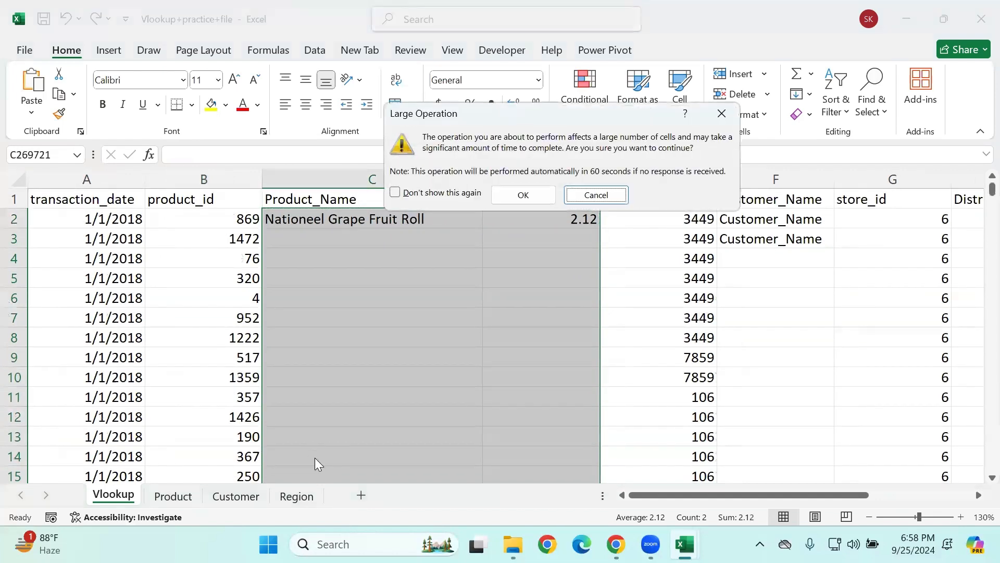
pyautogui.press('Left')
pyautogui.press('Return')
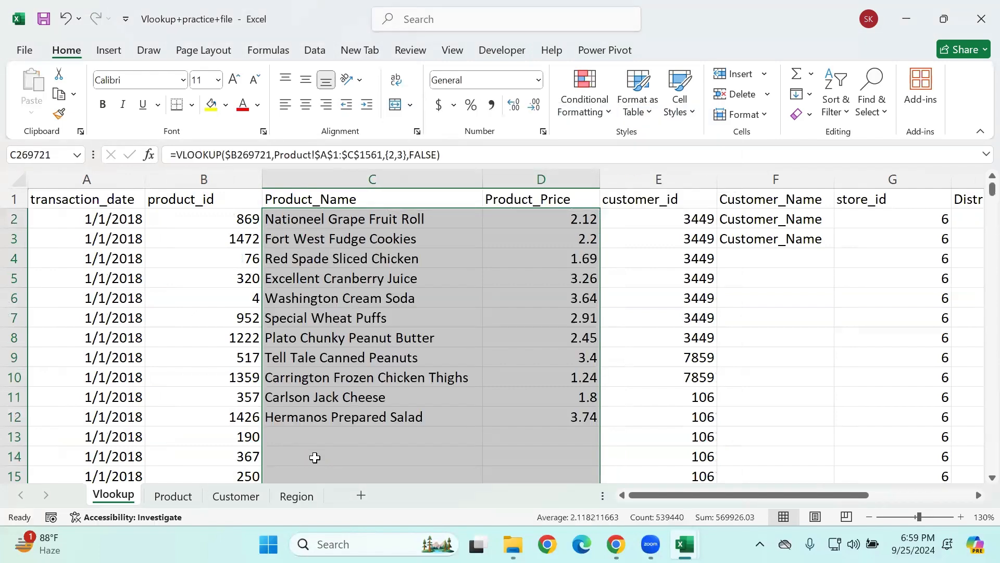
# Step: Undo the paste over C2:D269721 and return to the first row of the product_id column
pyautogui.click(590, 281)
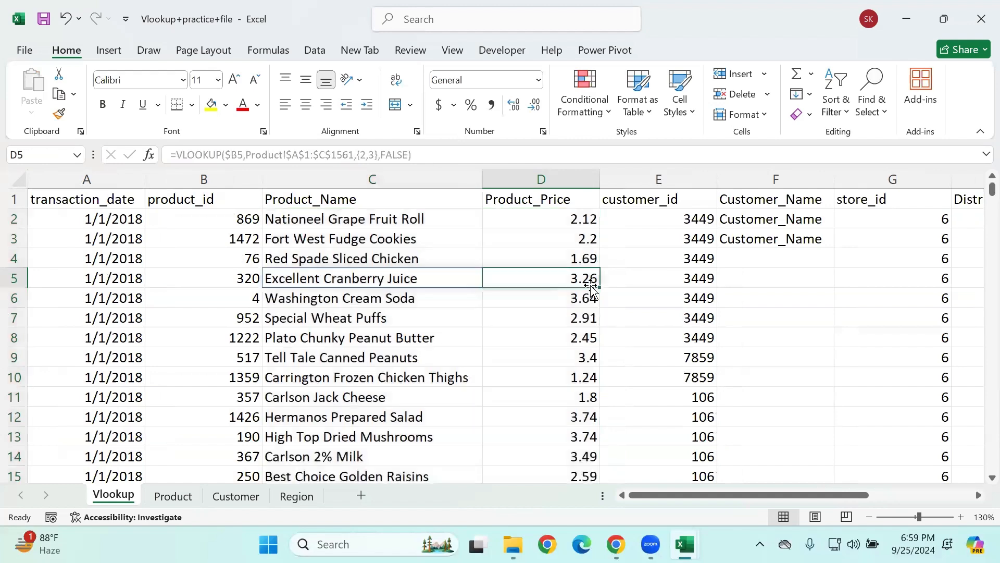
pyautogui.hotkey('ctrl', 'z')
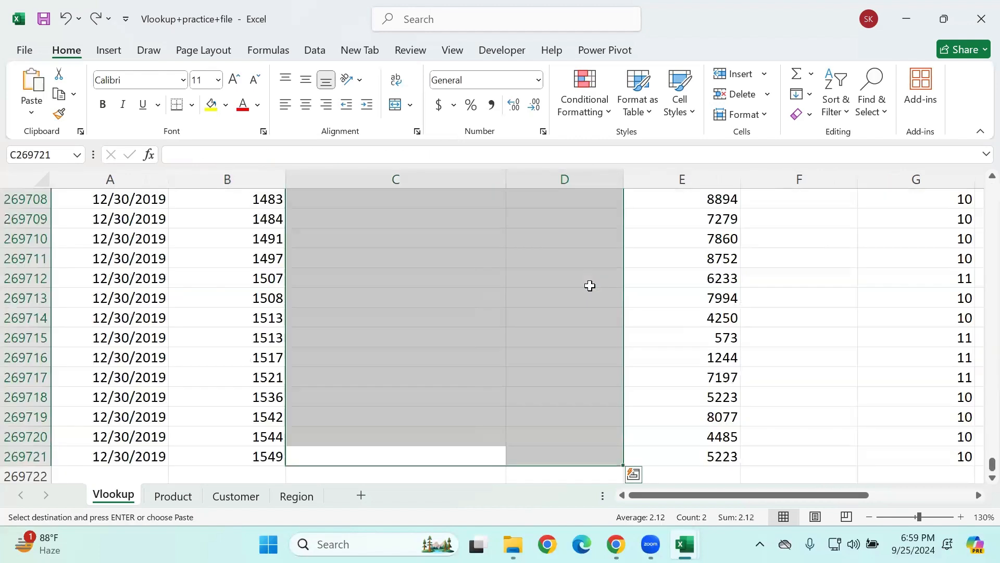
pyautogui.click(590, 286)
pyautogui.click(255, 410)
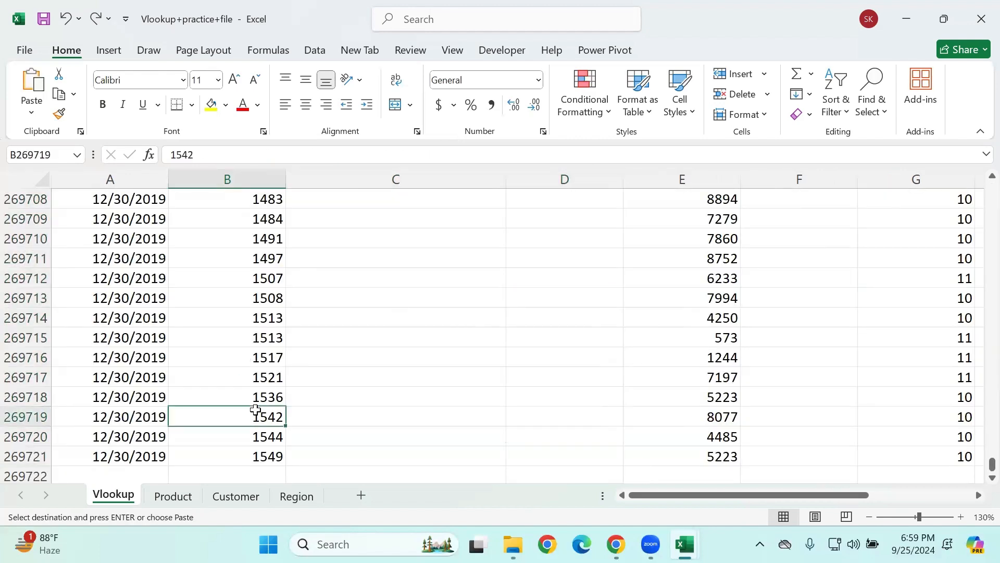
pyautogui.hotkey('ctrl', 'Up')
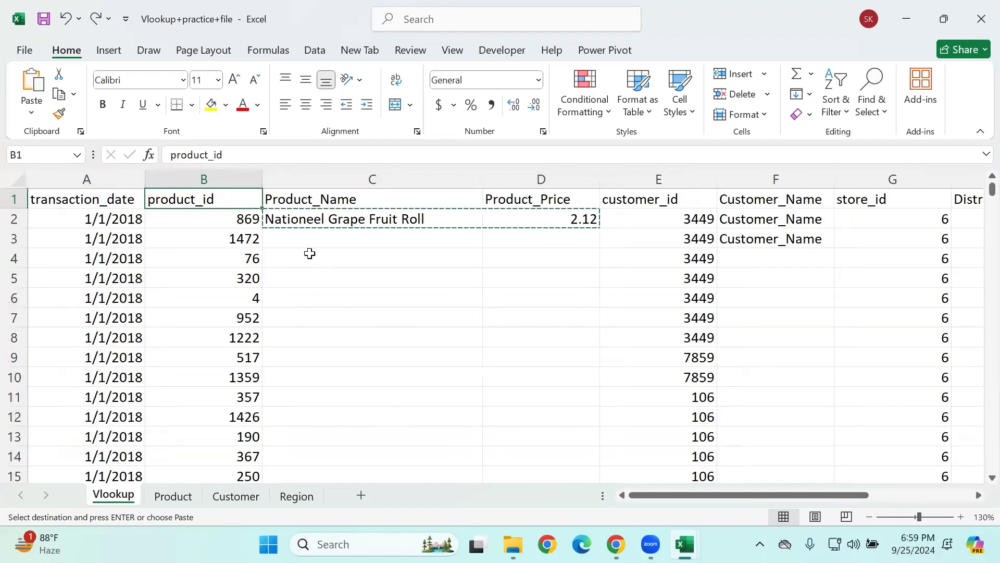
# Step: Use Go To to select the range C2:D269721 while keeping C2:D2 copied
pyautogui.moveTo(309, 226); pyautogui.dragTo(527, 215)
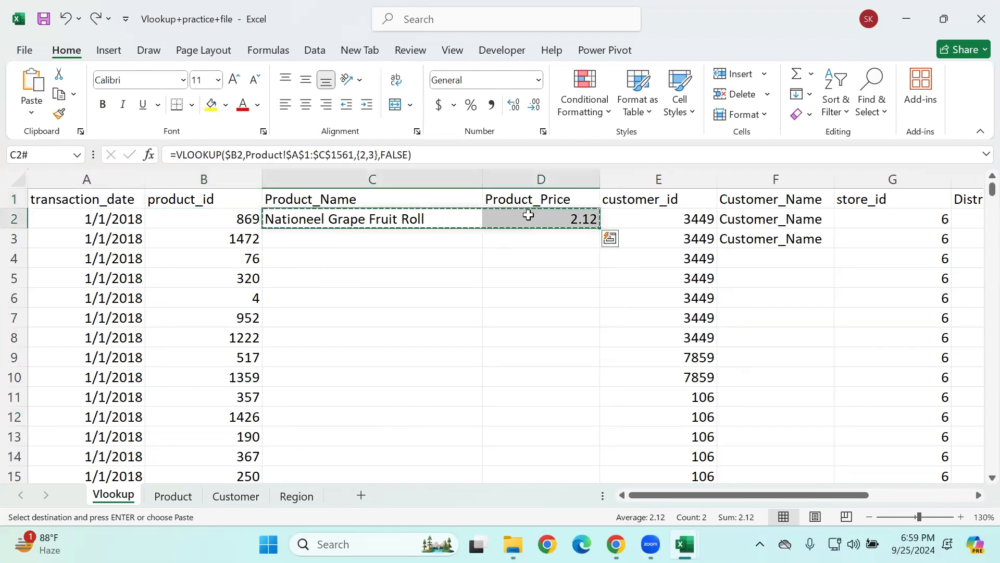
pyautogui.hotkey('ctrl', 'g')
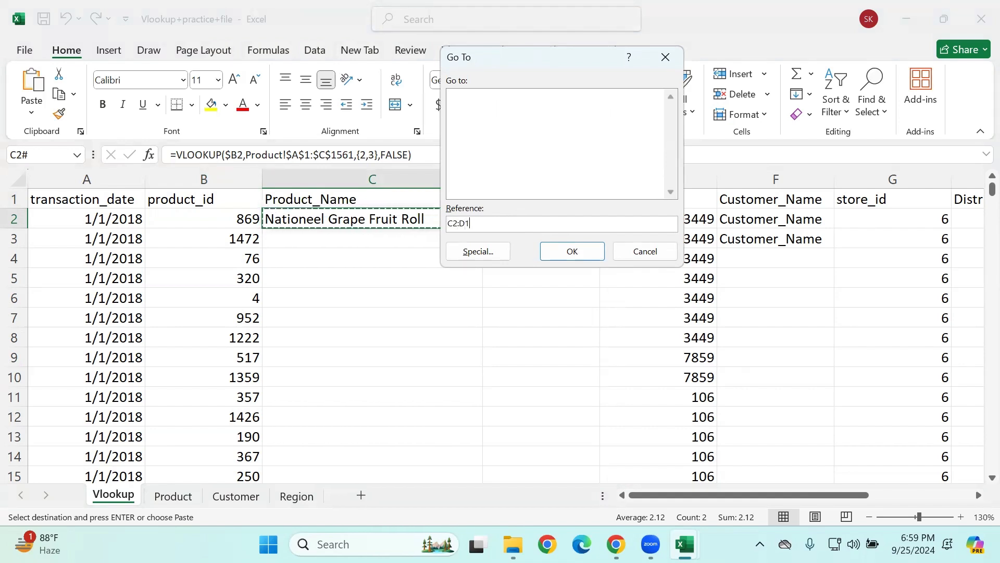
pyautogui.write('C2:D169721')
pyautogui.press('BackSpace')
pyautogui.press('BackSpace')
pyautogui.press('BackSpace')
pyautogui.press('BackSpace')
pyautogui.press('BackSpace')
pyautogui.write('69721')
pyautogui.click(586, 257)
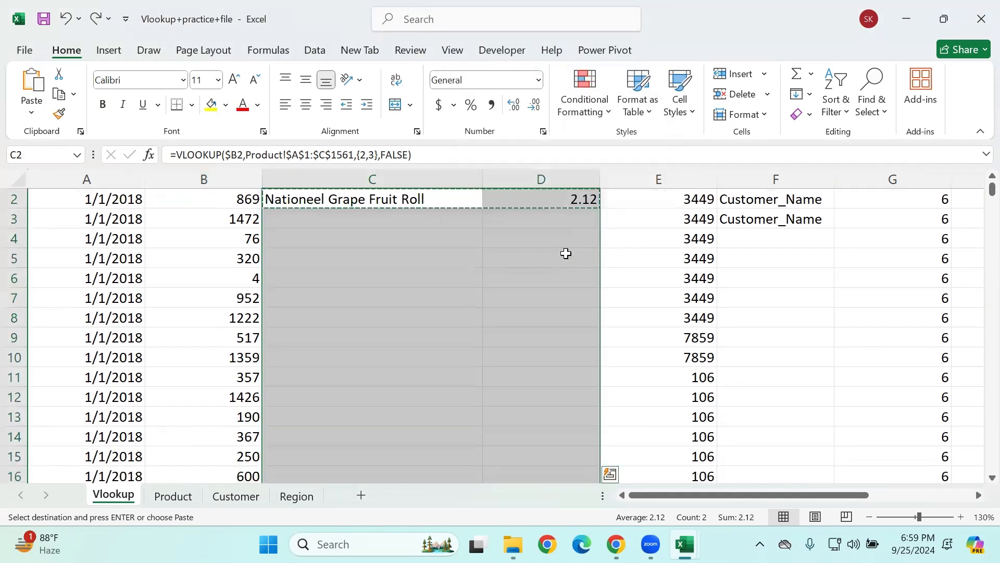
# Step: Paste the copied lookup over the selected C2:D269721 range and accept the large operation
pyautogui.press('Return')
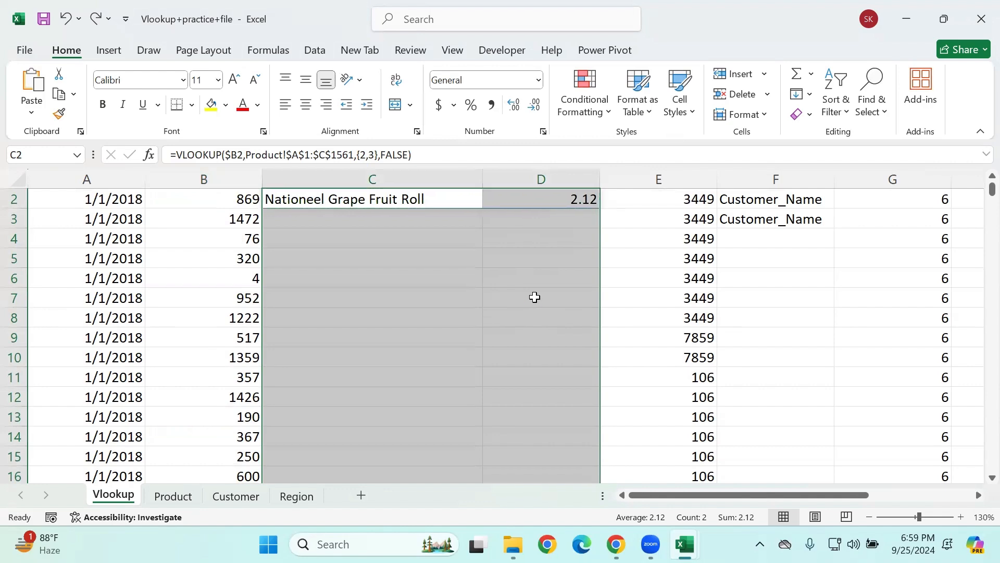
pyautogui.press('Left')
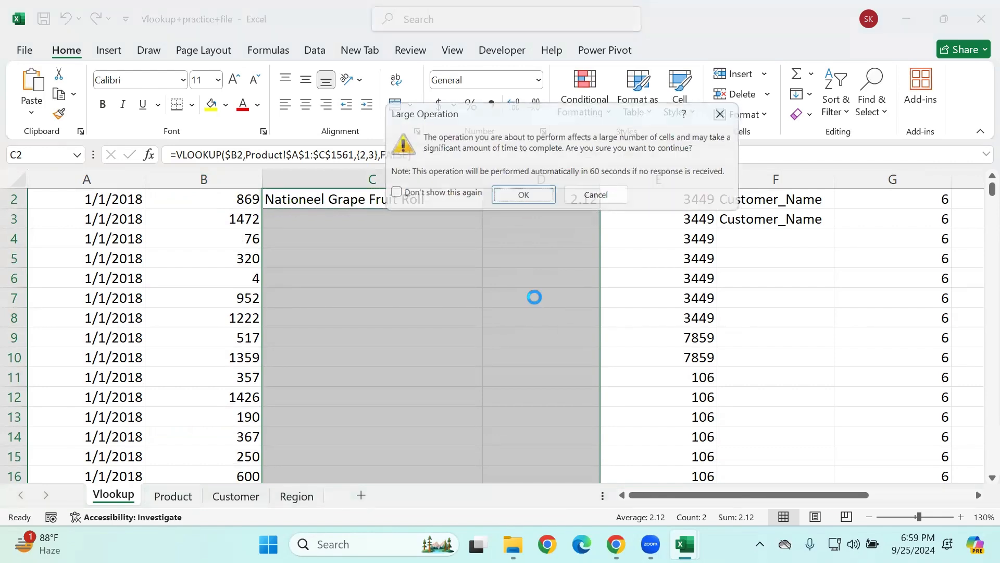
pyautogui.press('Return')
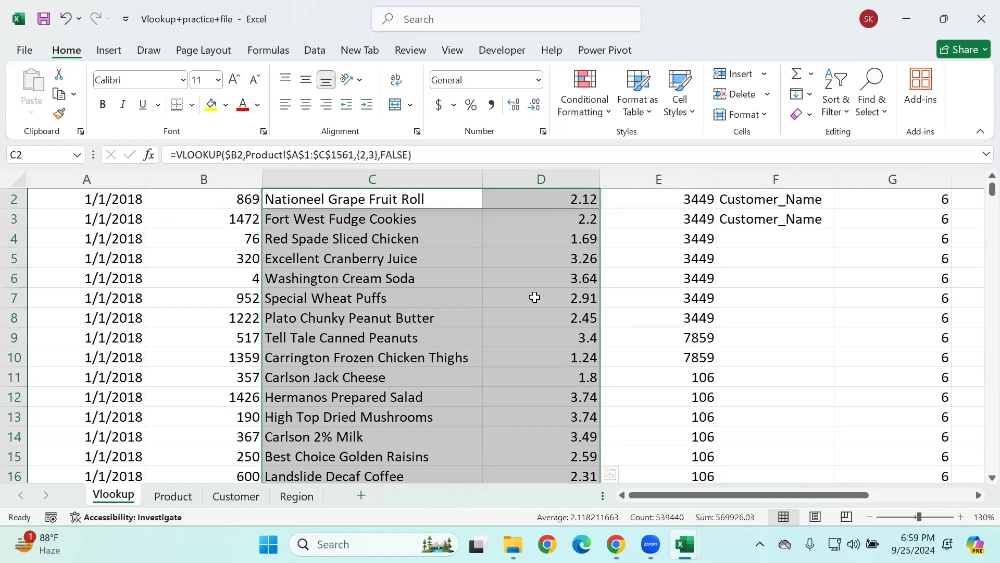
pyautogui.click(537, 343)
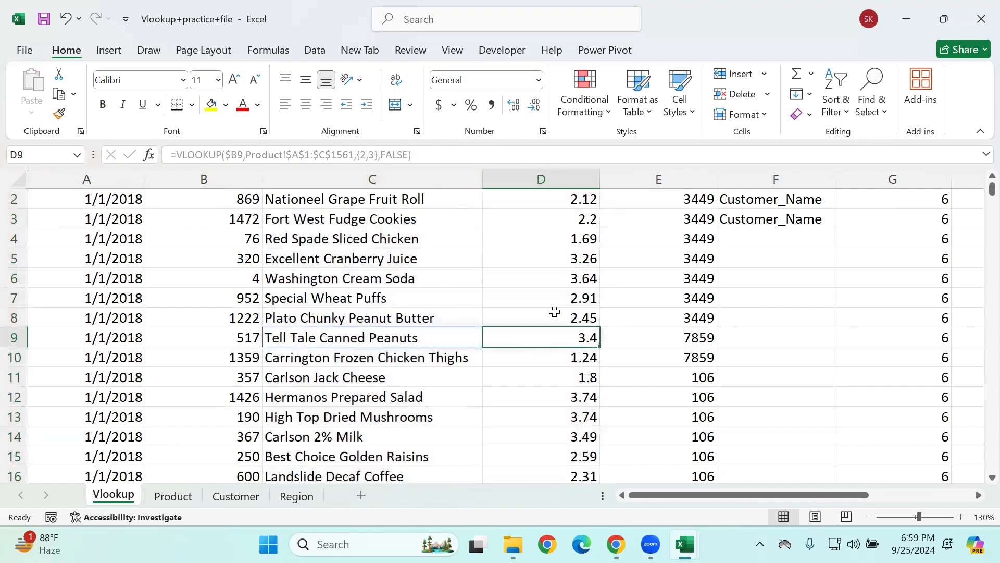
# Step: Clear the two stray Customer_Name entries in F2:F3
pyautogui.scroll(1, 654, 373)
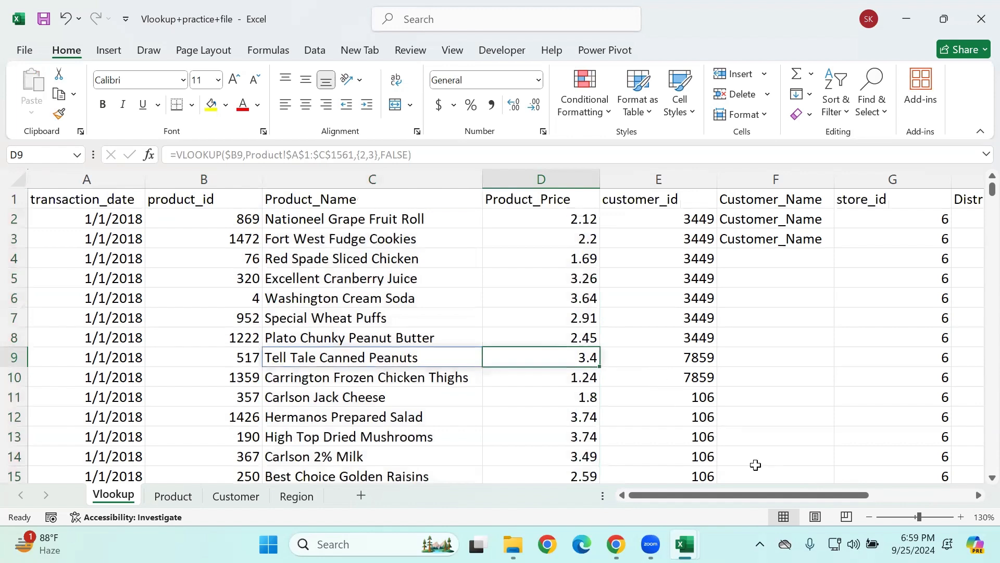
pyautogui.moveTo(750, 219); pyautogui.dragTo(753, 238)
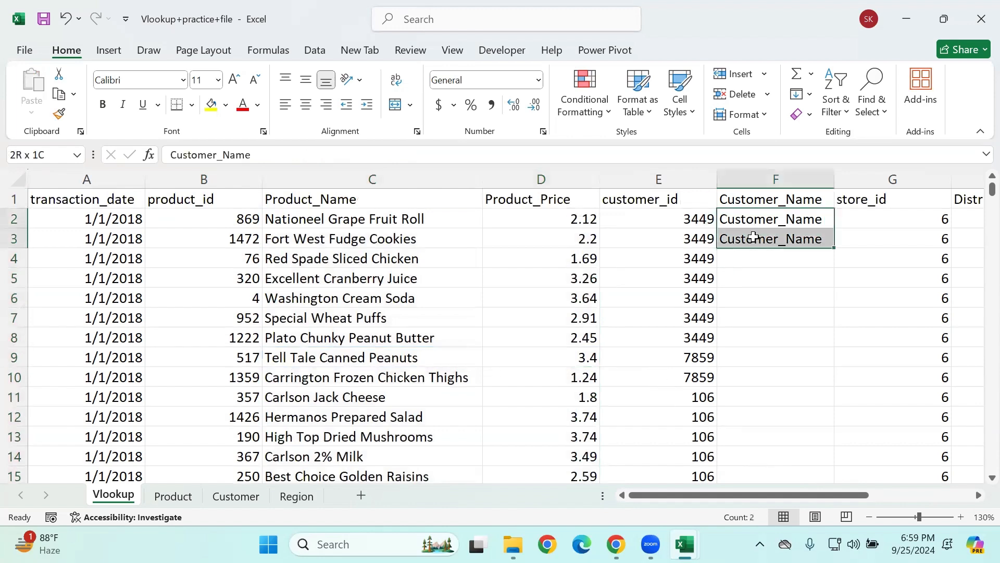
pyautogui.press('Delete')
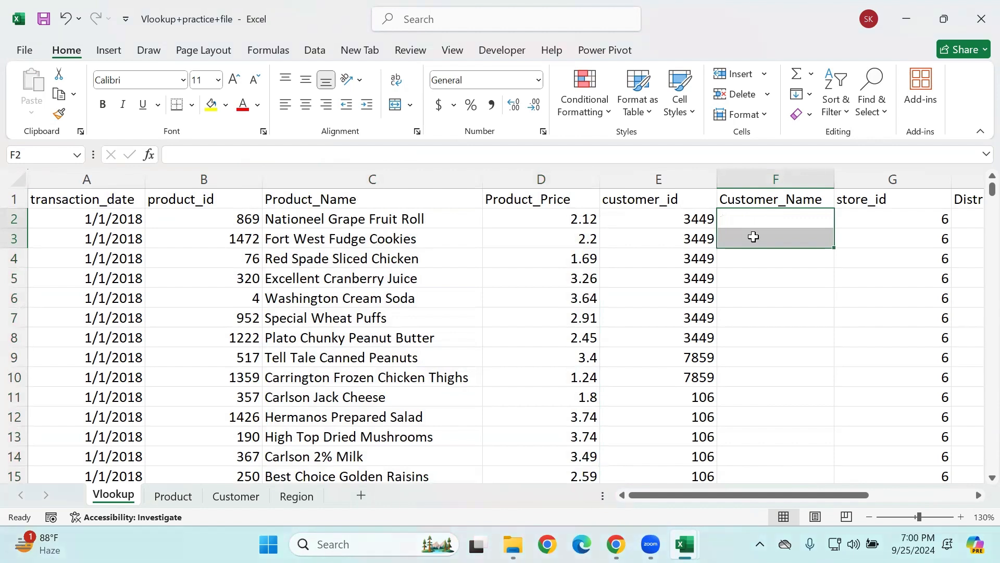
# Step: Check the filled lookup formulas in the Product_Name and Product_Price columns
pyautogui.click(517, 240)
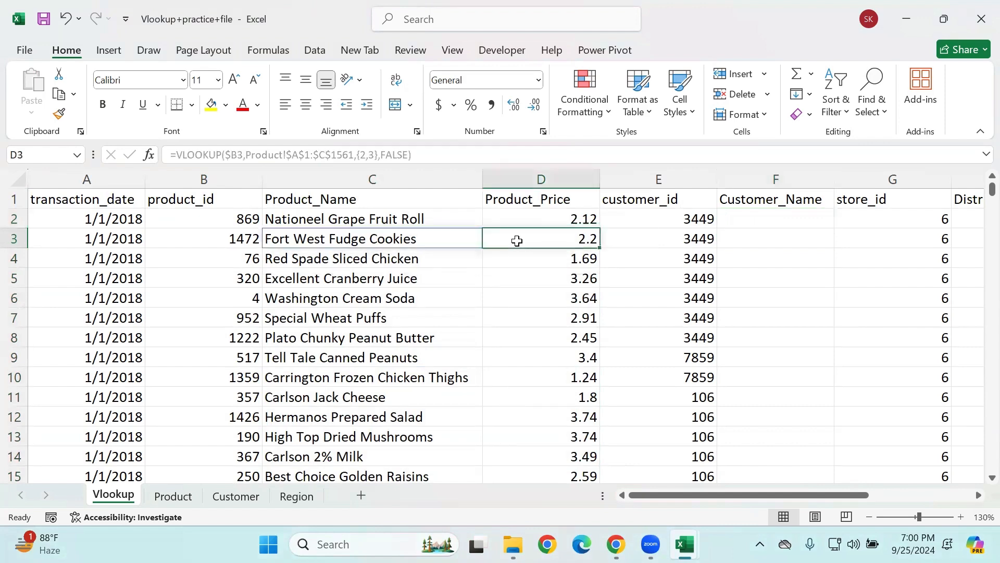
pyautogui.moveTo(363, 231); pyautogui.dragTo(551, 395)
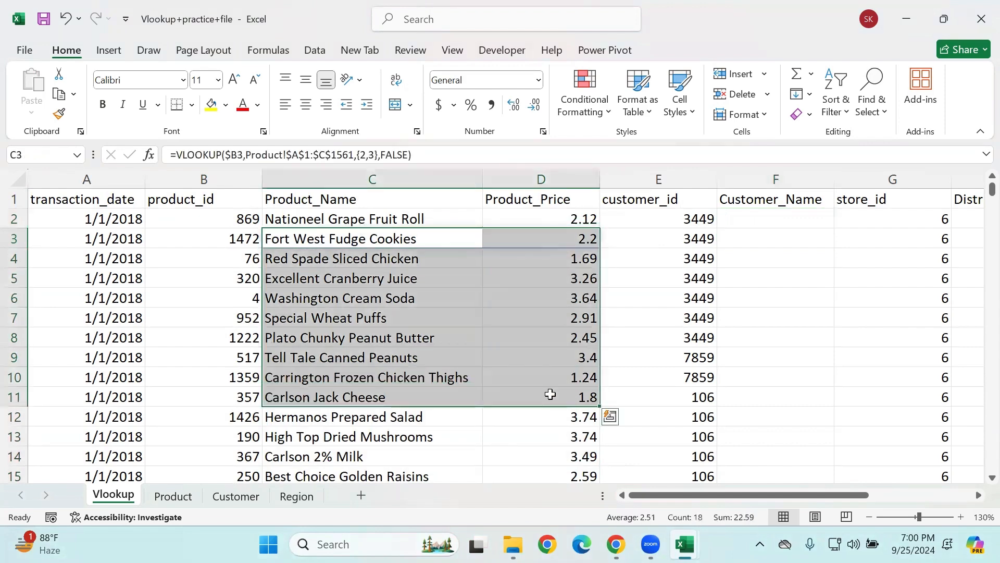
pyautogui.click(473, 335)
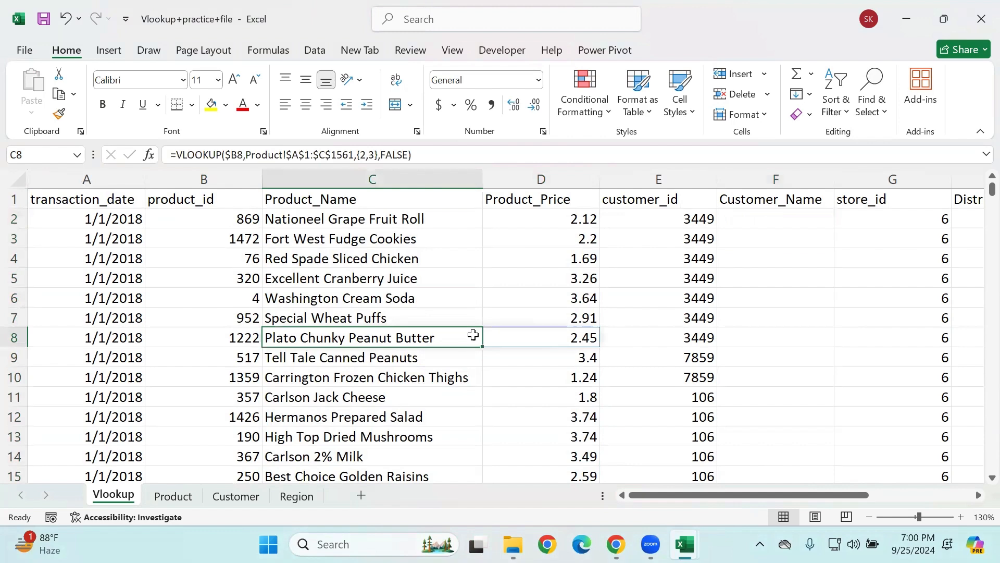
# Step: Switch to WhatsApp Web in Chrome and send the Question_Paper workbook as a document to the Adv Excel group chat
pyautogui.moveTo(616, 544)
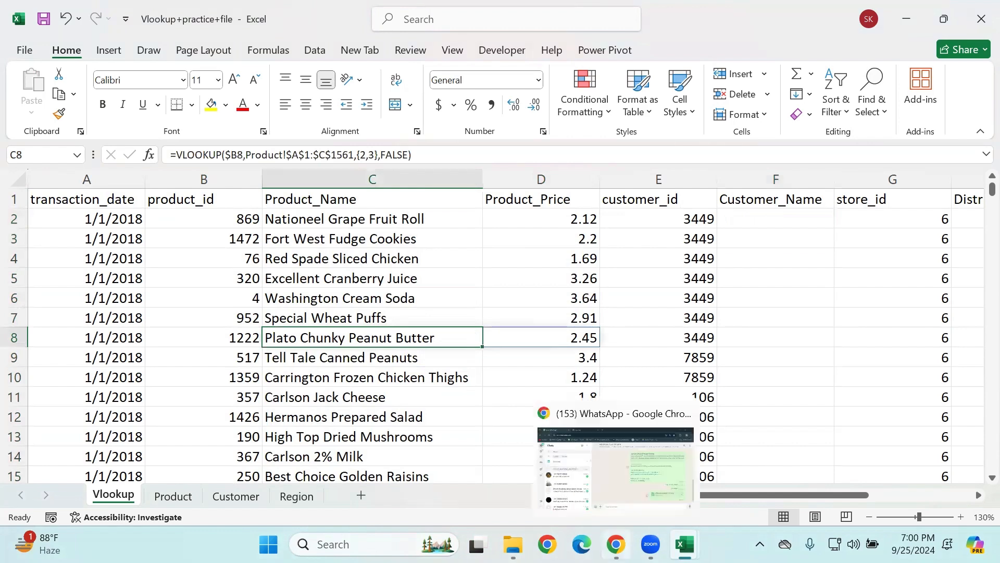
pyautogui.click(601, 489)
pyautogui.click(409, 505)
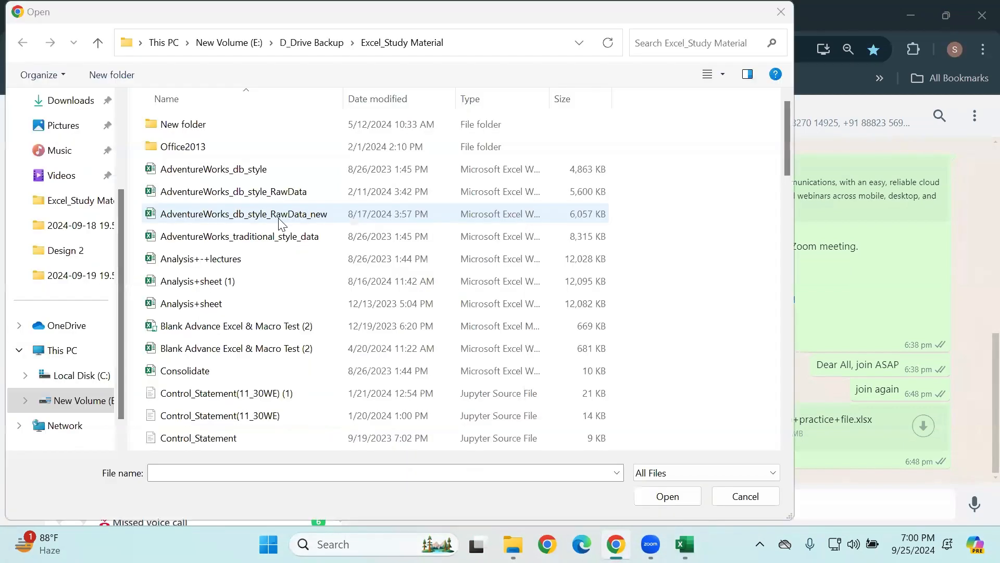
pyautogui.scroll(-7, 208, 334)
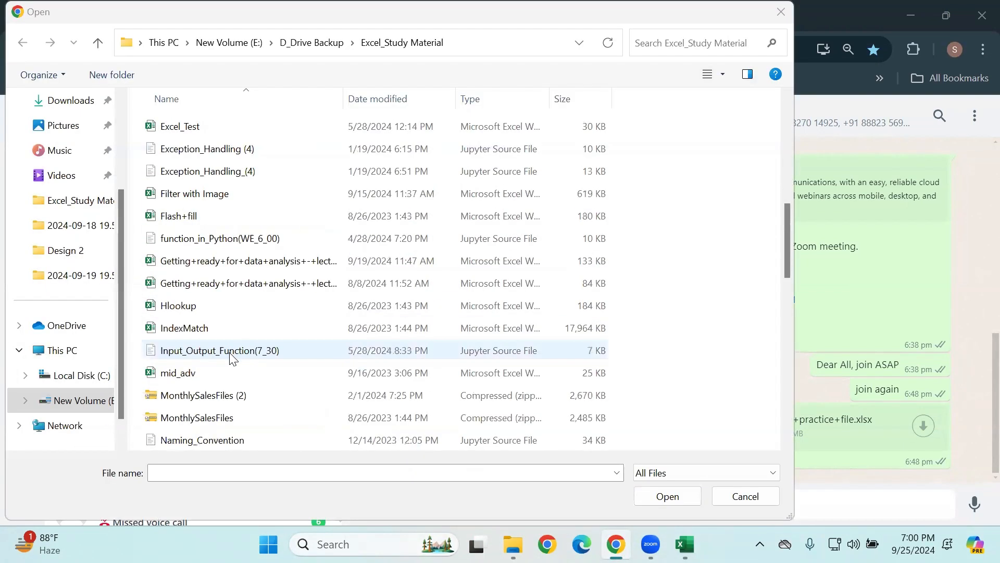
pyautogui.scroll(-7, 237, 354)
pyautogui.scroll(-4, 242, 360)
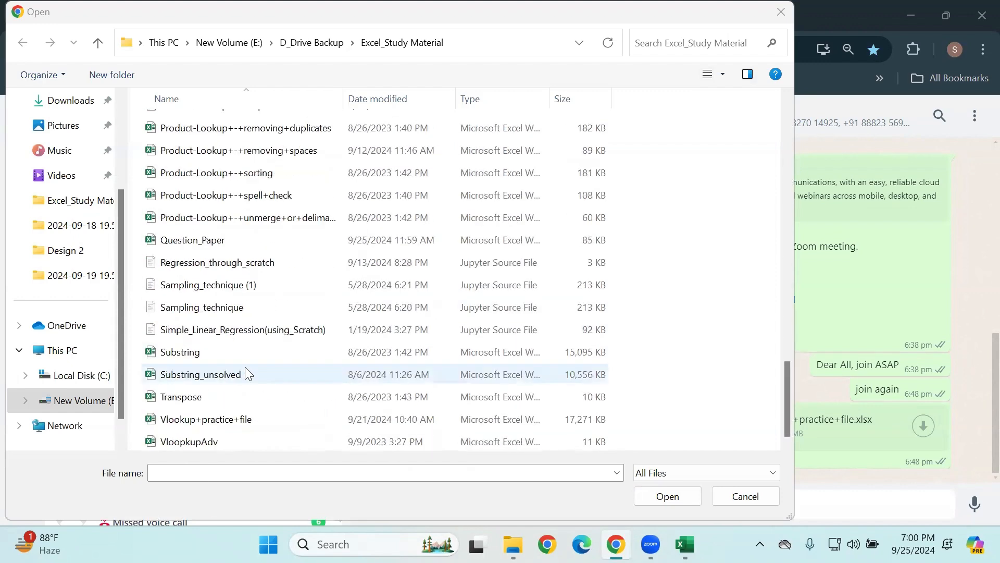
pyautogui.doubleClick(237, 241)
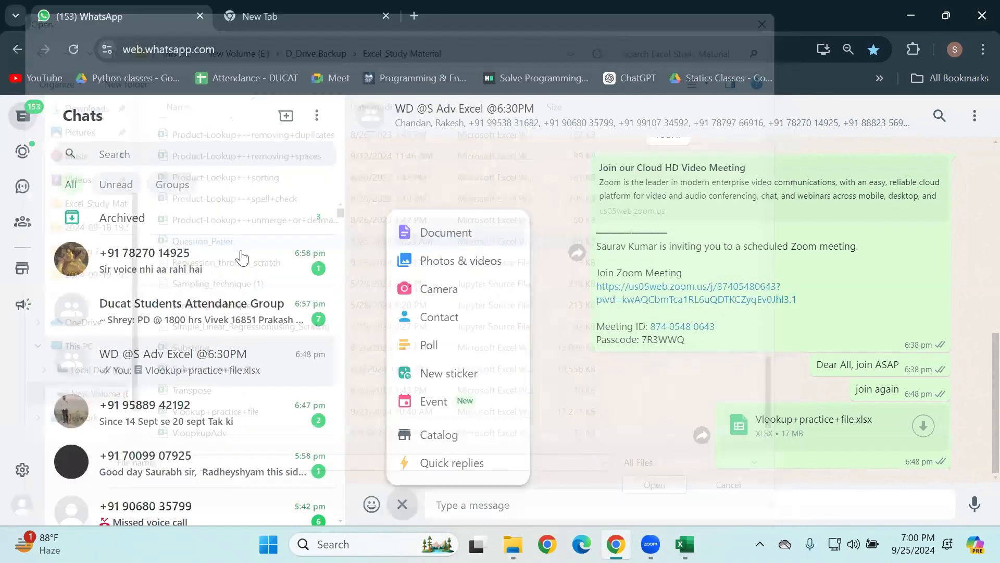
pyautogui.click(969, 489)
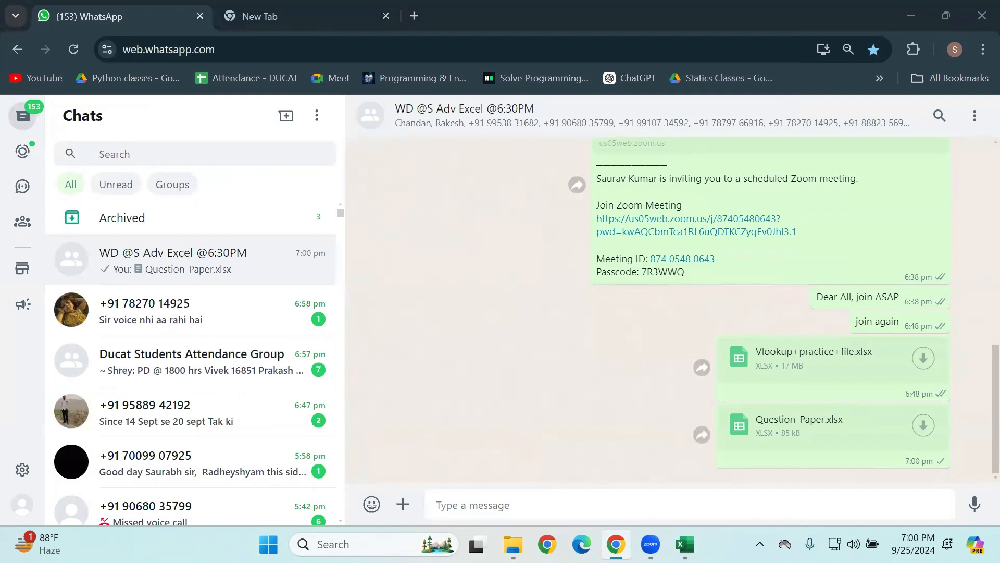
# Step: Switch to the Hlookup workbook in Excel and return to the Vlookup+practice+file workbook
pyautogui.moveTo(686, 544)
pyautogui.click(761, 469)
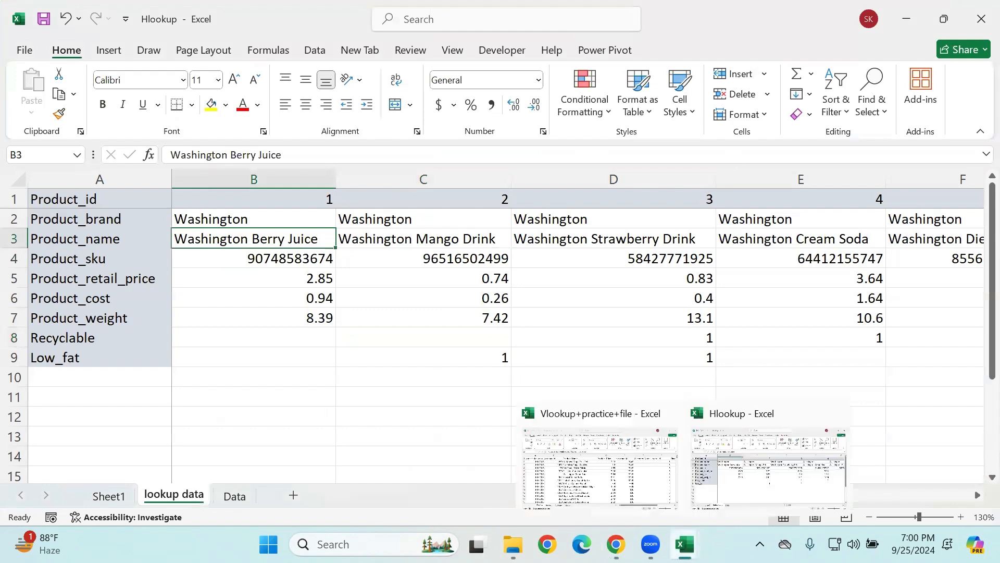
pyautogui.click(641, 471)
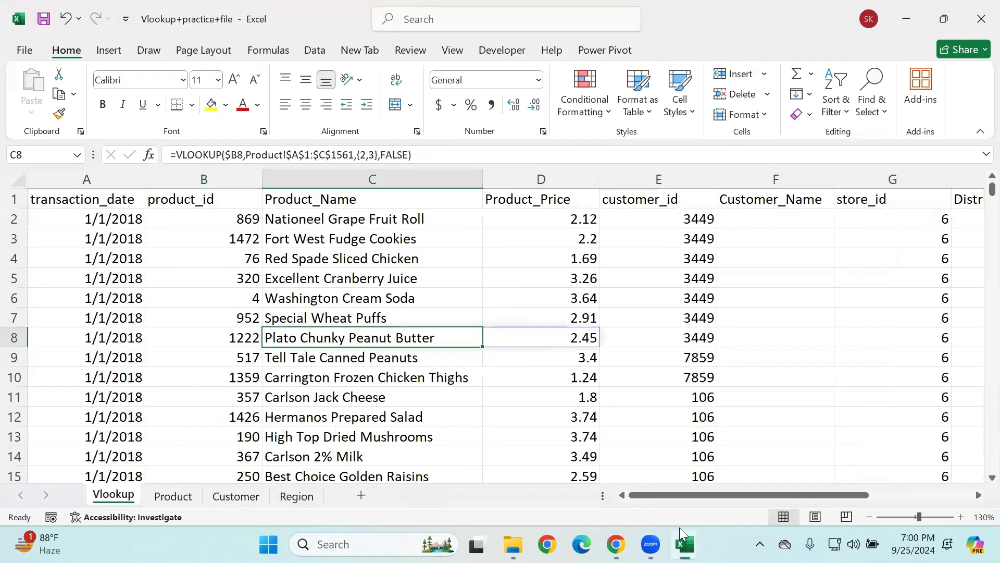
# Step: Switch to File Explorer and open the Question_Paper workbook from the recent files
pyautogui.click(526, 536)
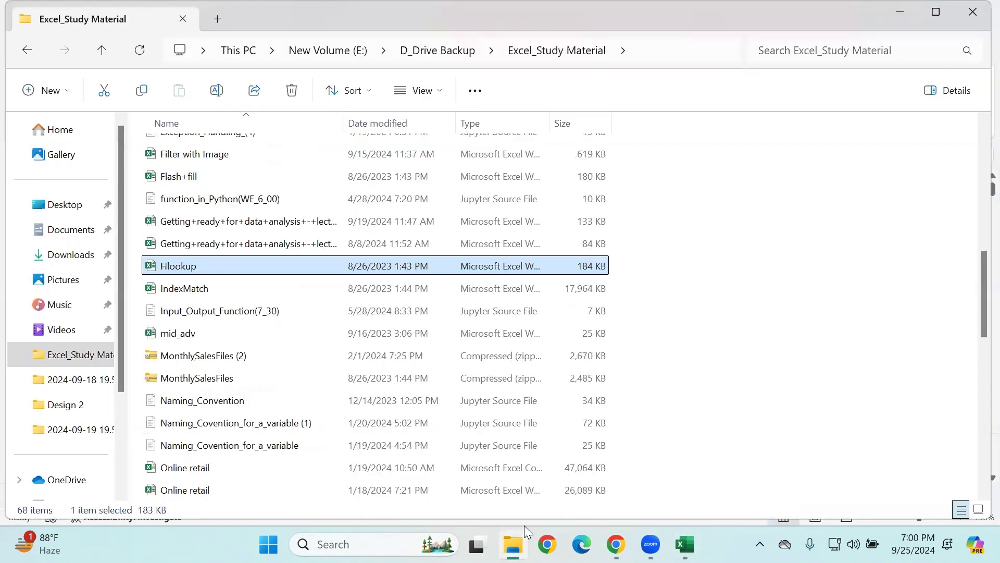
pyautogui.scroll(10, 476, 290)
pyautogui.scroll(-8, 208, 273)
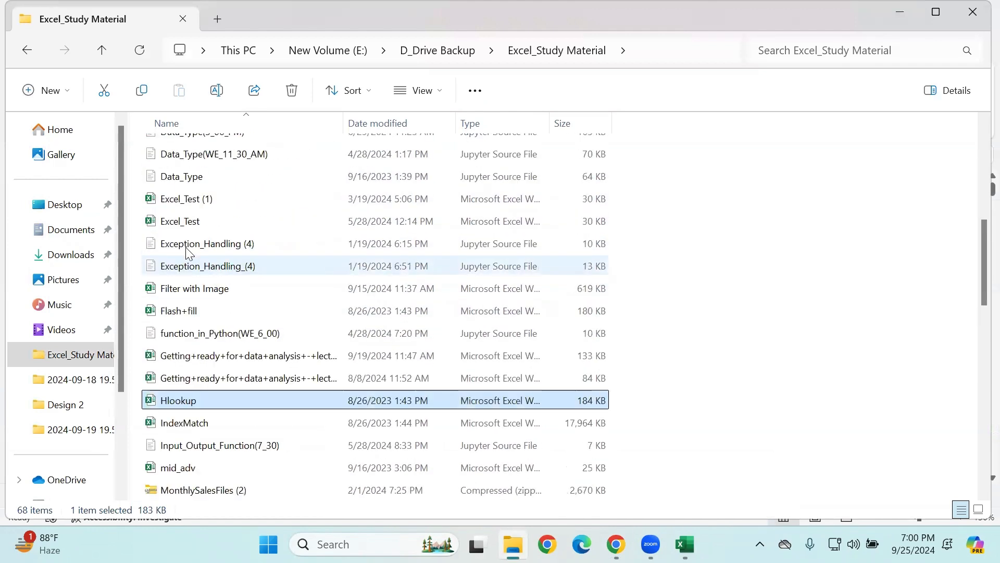
pyautogui.click(59, 133)
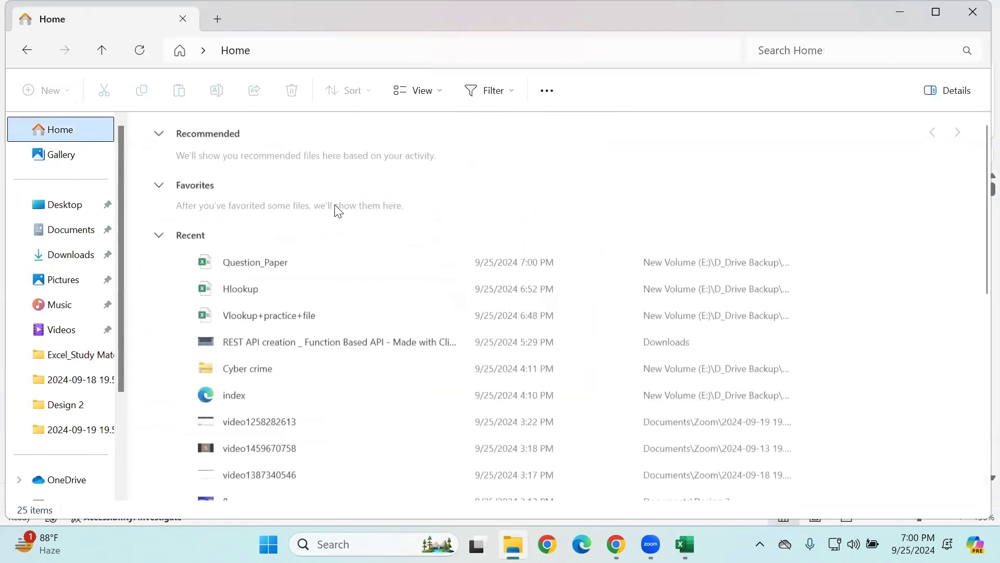
pyautogui.scroll(-2, 337, 210)
pyautogui.doubleClick(299, 150)
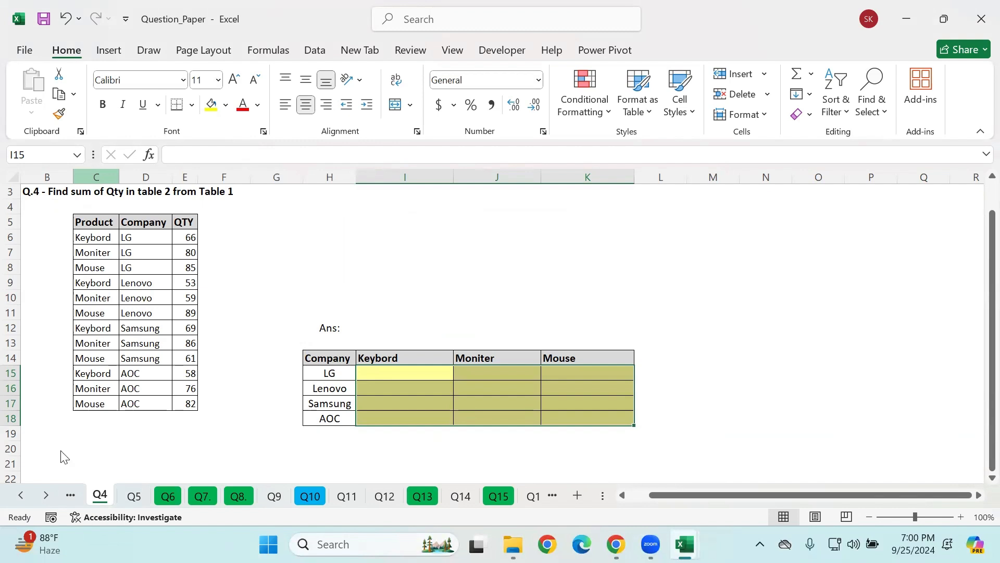
# Step: Go to the Q1 sheet and select the first Record Type cell in Table X
pyautogui.click(22, 495)
pyautogui.click(21, 495)
pyautogui.click(98, 495)
pyautogui.click(297, 379)
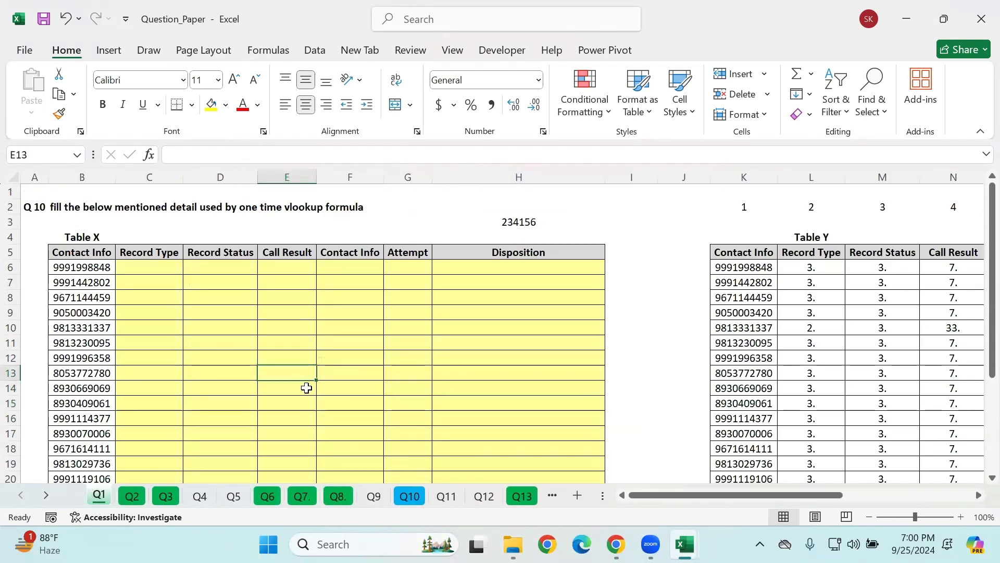
pyautogui.click(129, 280)
pyautogui.click(133, 268)
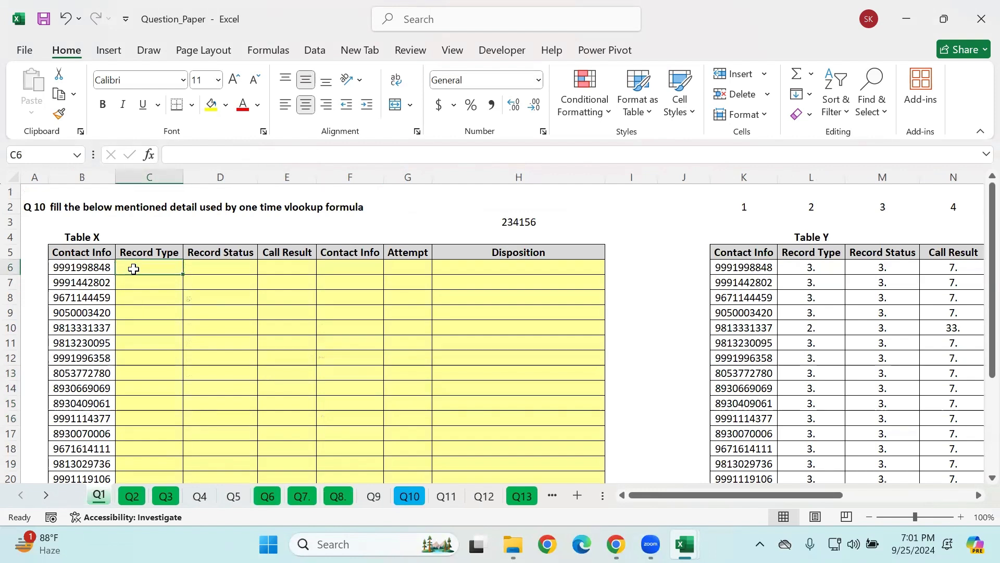
pyautogui.moveTo(138, 273); pyautogui.dragTo(577, 268)
pyautogui.click(212, 282)
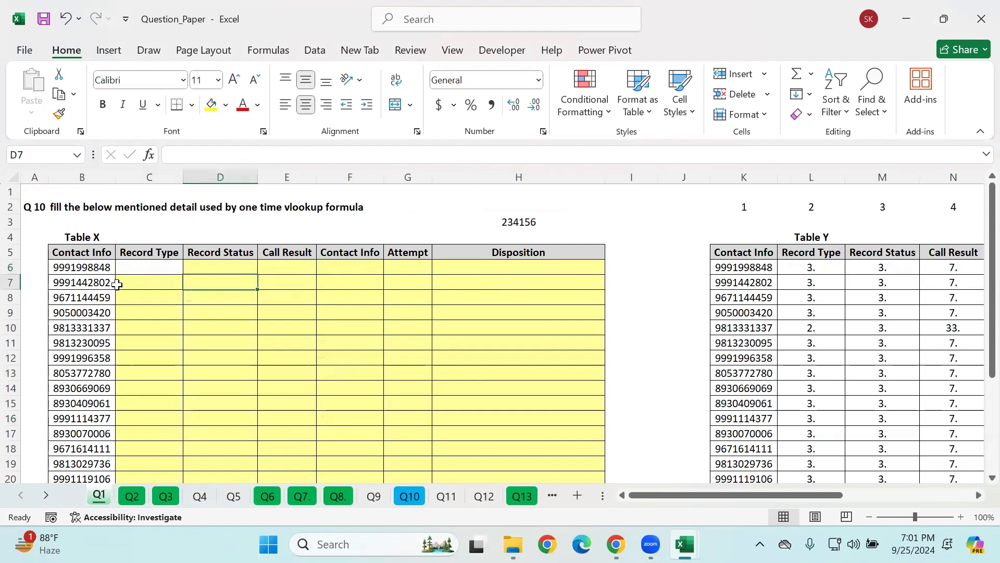
pyautogui.moveTo(72, 267); pyautogui.dragTo(78, 297)
pyautogui.click(207, 268)
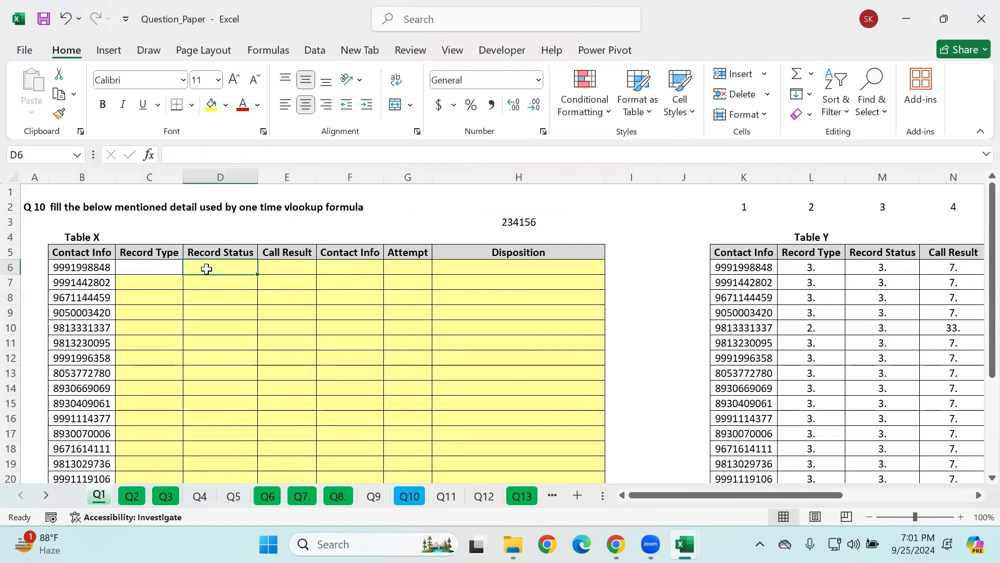
pyautogui.hotkey('ctrl', 'z')
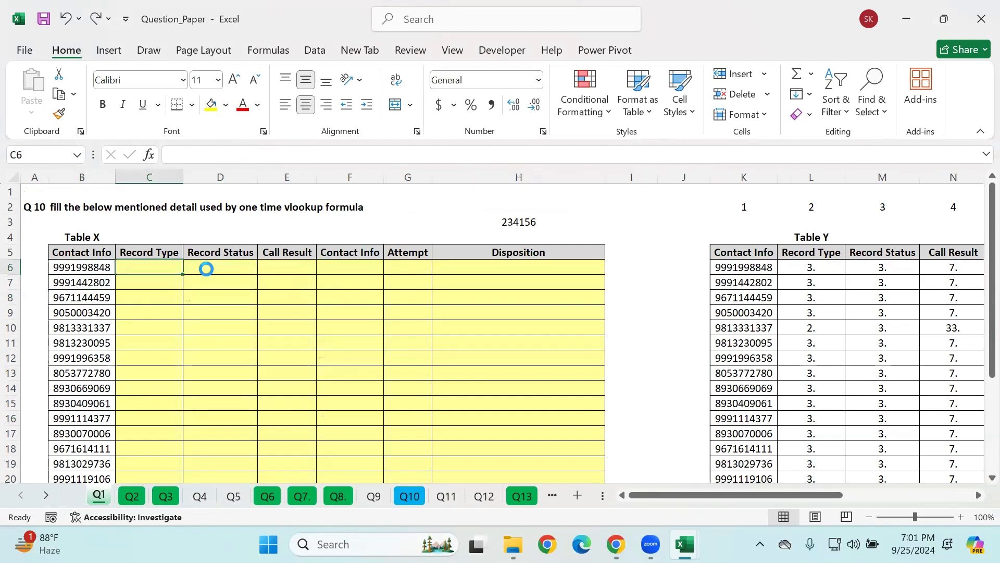
# Step: Compare the column headers and their order in Table X with the numbered columns of Table Y
pyautogui.click(214, 327)
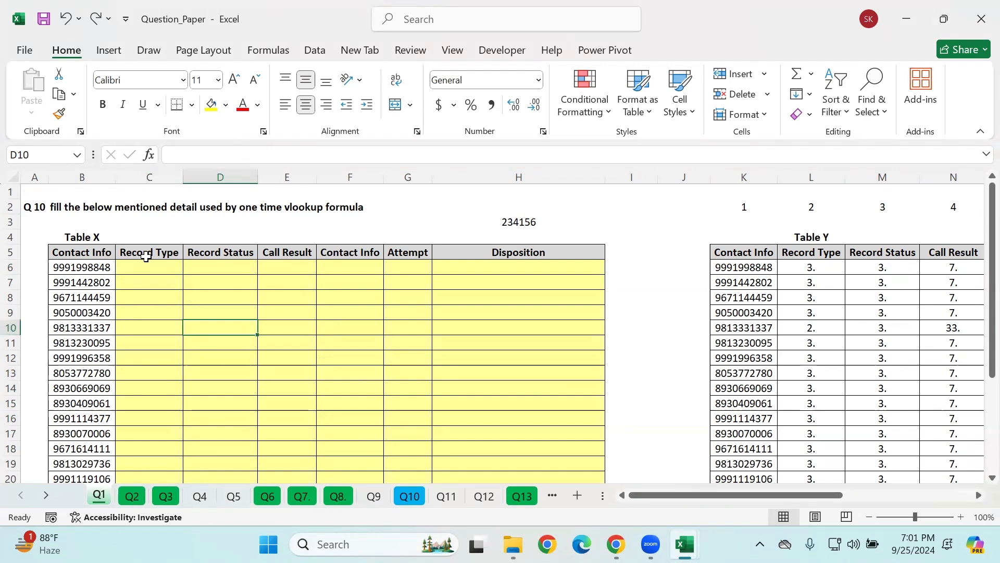
pyautogui.click(178, 256)
pyautogui.moveTo(180, 264); pyautogui.dragTo(542, 297)
pyautogui.moveTo(687, 493); pyautogui.dragTo(893, 504)
pyautogui.moveTo(381, 252); pyautogui.dragTo(385, 433)
pyautogui.moveTo(437, 255); pyautogui.dragTo(882, 248)
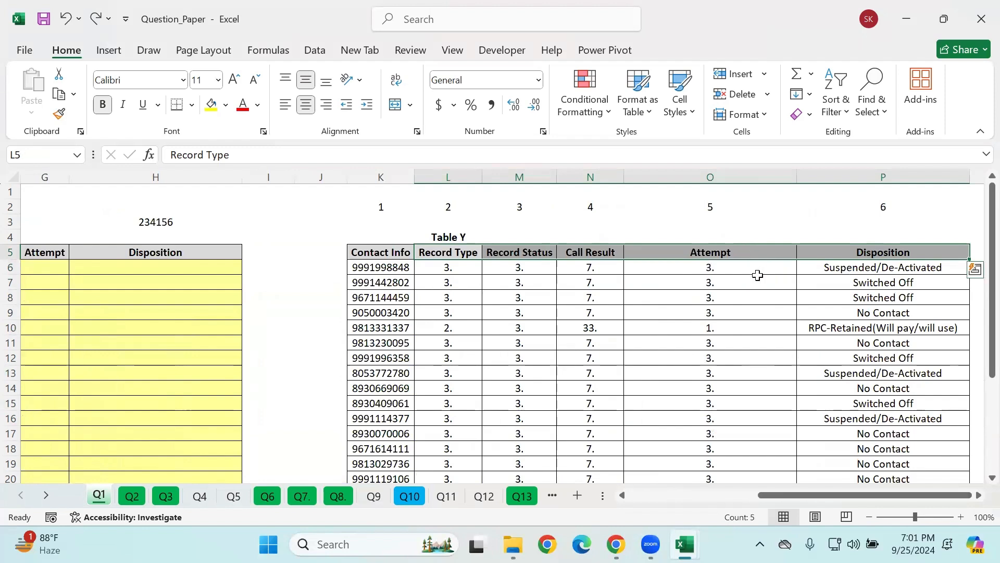
pyautogui.moveTo(821, 502); pyautogui.dragTo(691, 502)
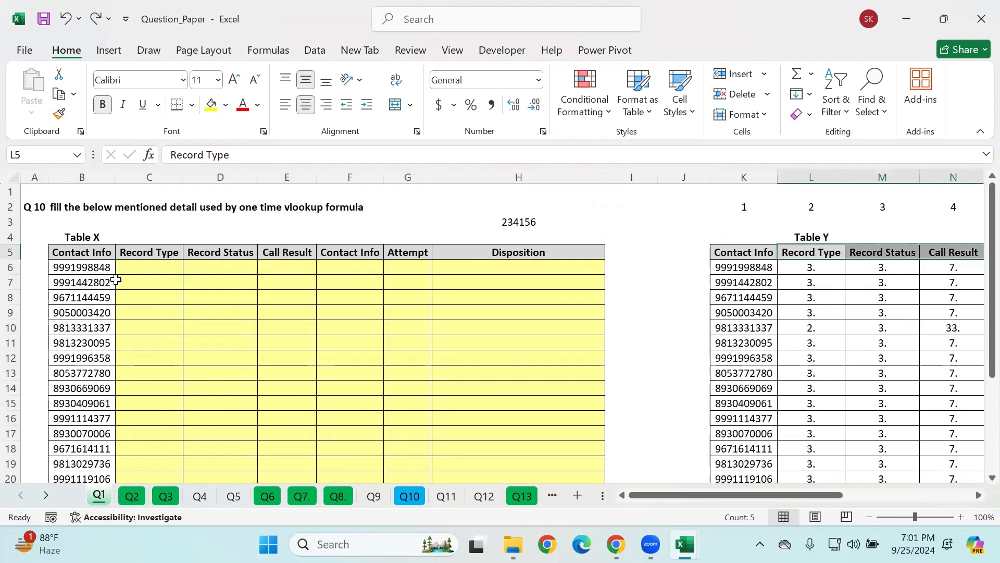
pyautogui.moveTo(143, 233); pyautogui.dragTo(216, 249)
pyautogui.moveTo(160, 188); pyautogui.dragTo(518, 346)
pyautogui.click(744, 252)
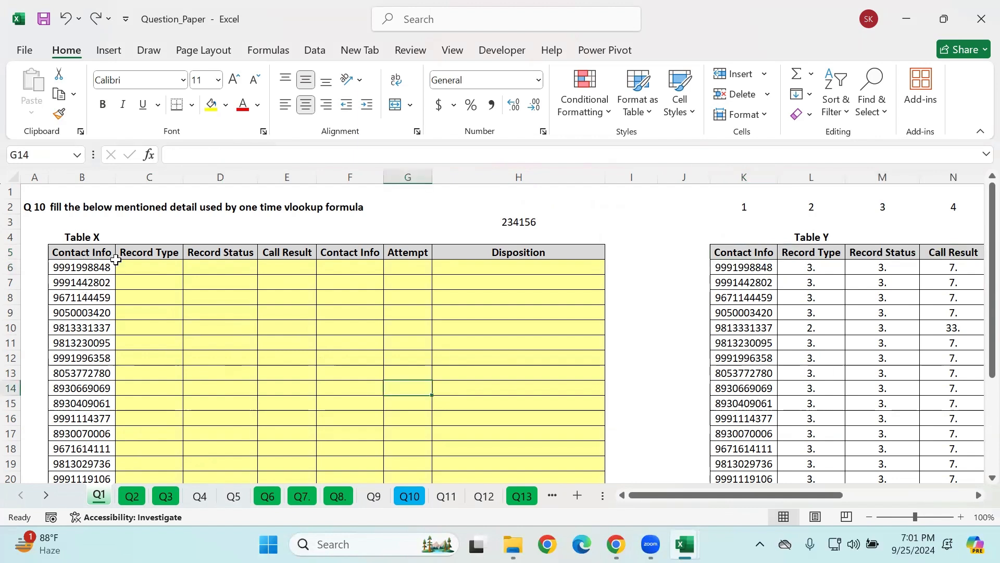
pyautogui.moveTo(125, 268); pyautogui.dragTo(218, 267)
pyautogui.moveTo(363, 269); pyautogui.dragTo(574, 398)
pyautogui.click(136, 286)
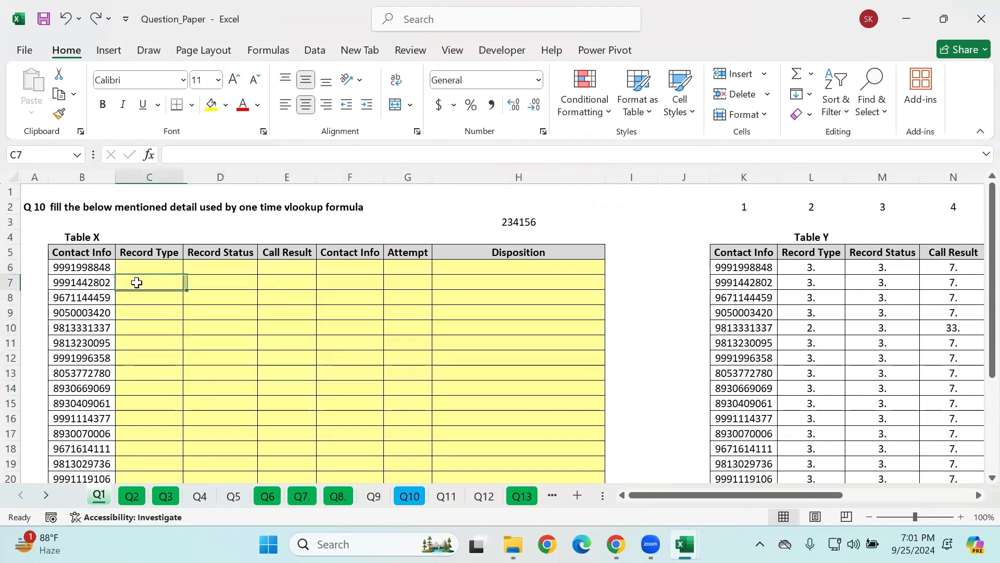
pyautogui.click(143, 264)
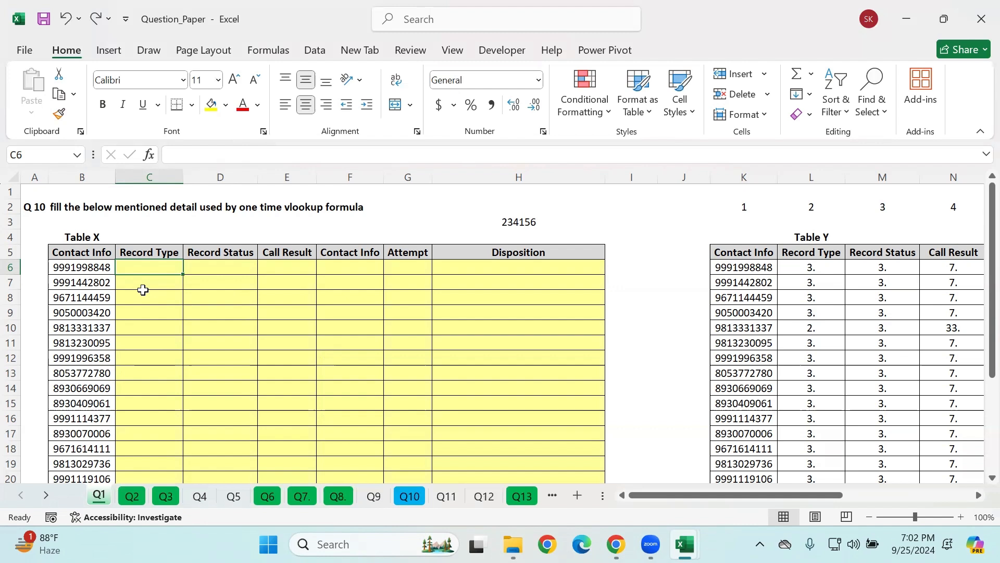
pyautogui.click(919, 81)
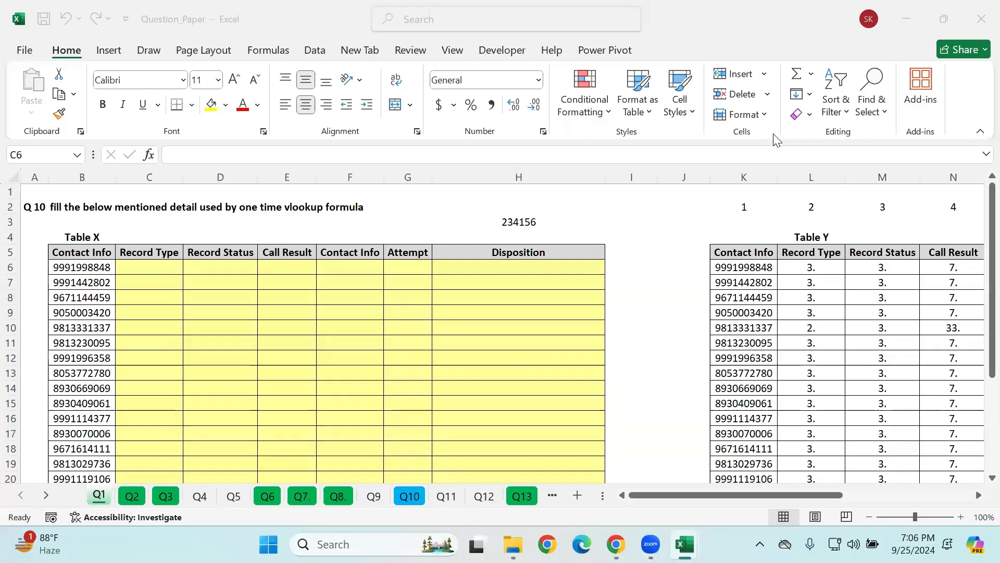
# Step: Start a VLOOKUP formula in C6 with the column-locked contact cell $B6 as the lookup value
pyautogui.click(147, 268)
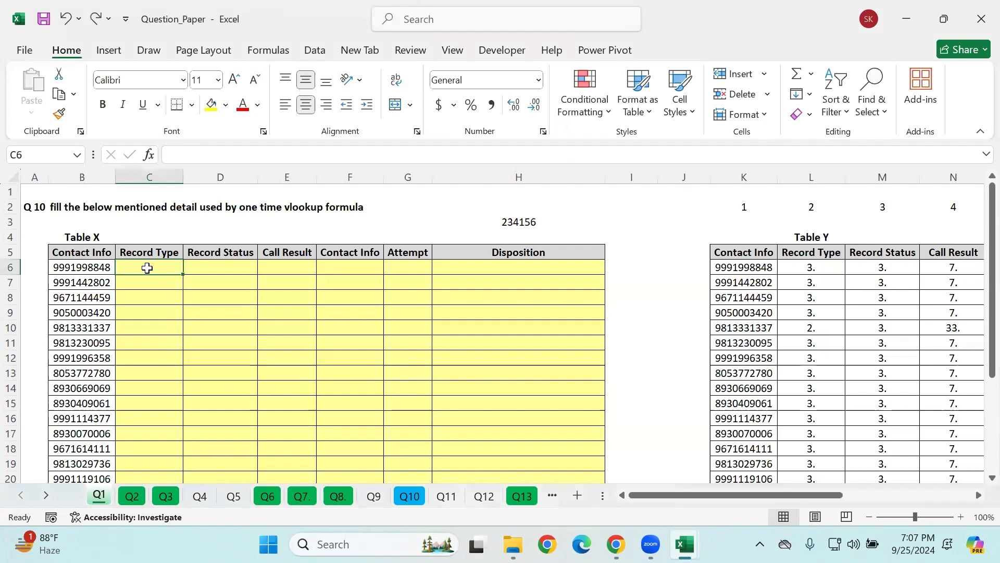
pyautogui.write('=vlo')
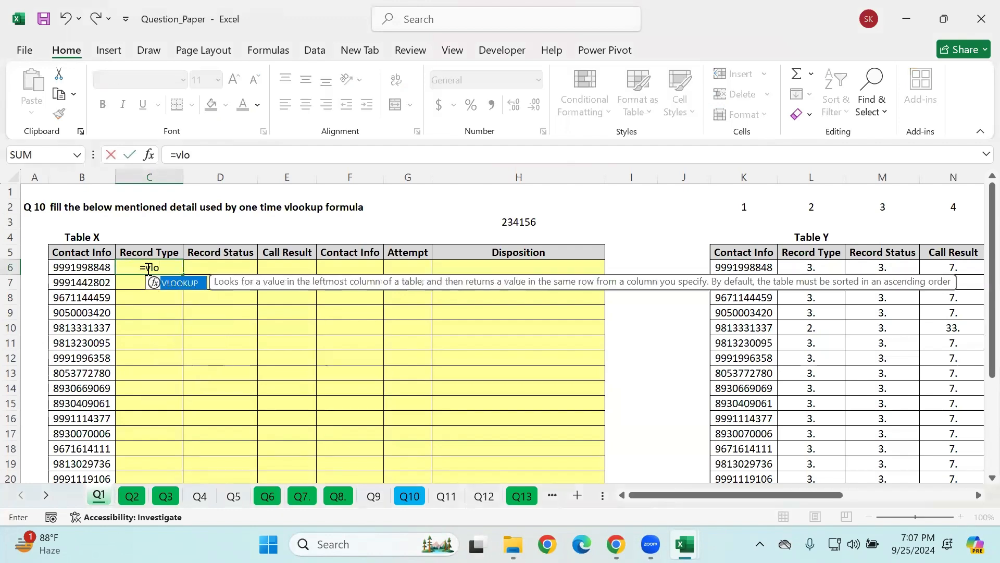
pyautogui.press('Tab')
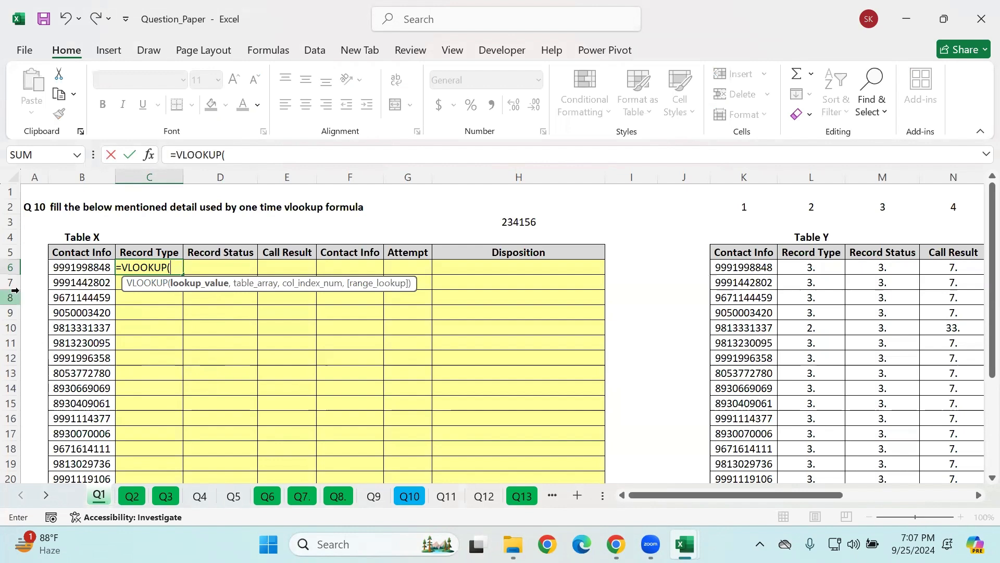
pyautogui.click(73, 269)
pyautogui.moveTo(239, 154); pyautogui.dragTo(228, 151)
pyautogui.press('F4')
pyautogui.click(290, 151)
pyautogui.click(245, 157)
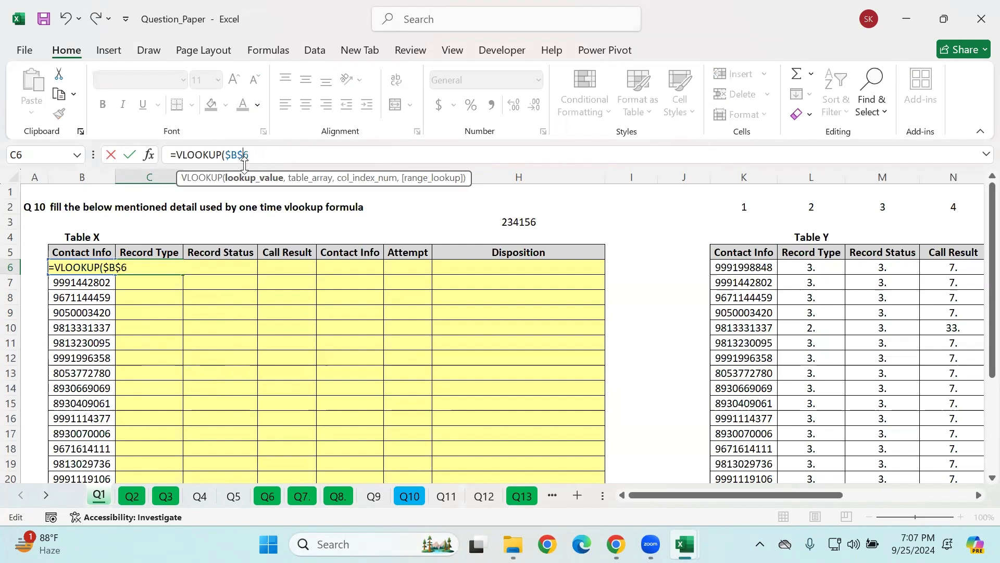
pyautogui.press('BackSpace')
pyautogui.write(',')
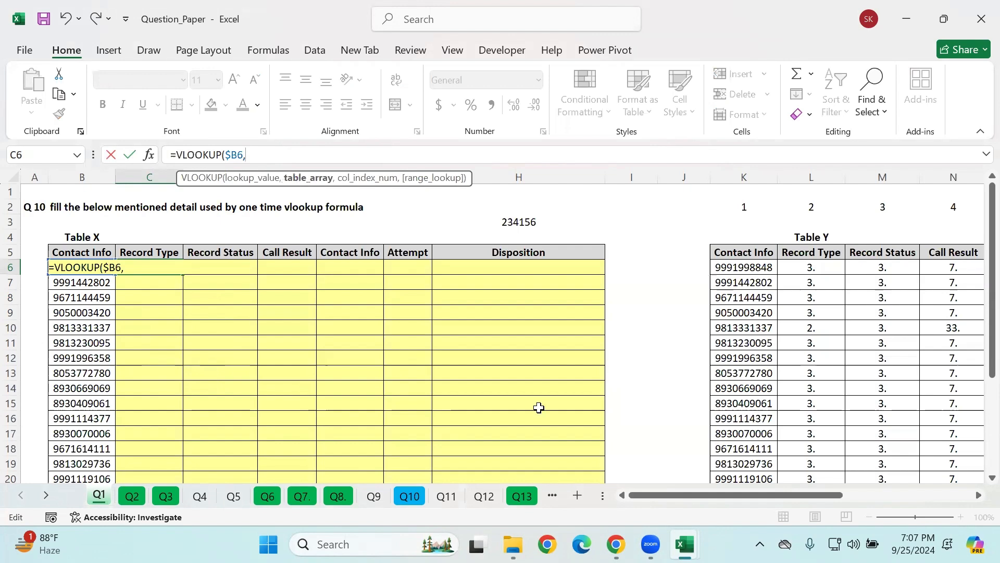
# Step: Add all of Table Y as the formula's table array, locked as $K$5:$P$28
pyautogui.click(698, 266)
pyautogui.moveTo(718, 259); pyautogui.dragTo(726, 266)
pyautogui.hotkey('ctrl', 'shift', 'Down')
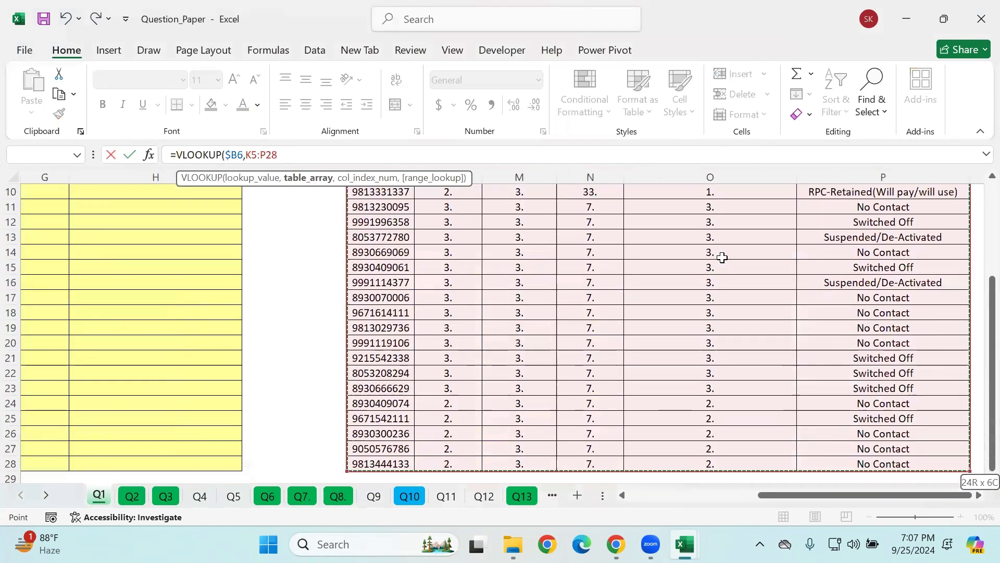
pyautogui.moveTo(302, 153); pyautogui.dragTo(247, 157)
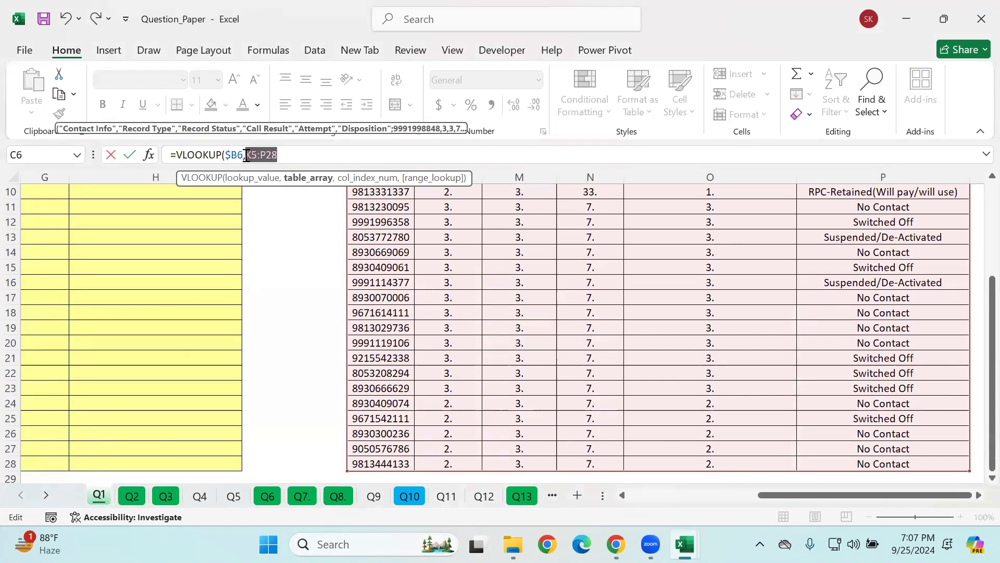
pyautogui.press('F4')
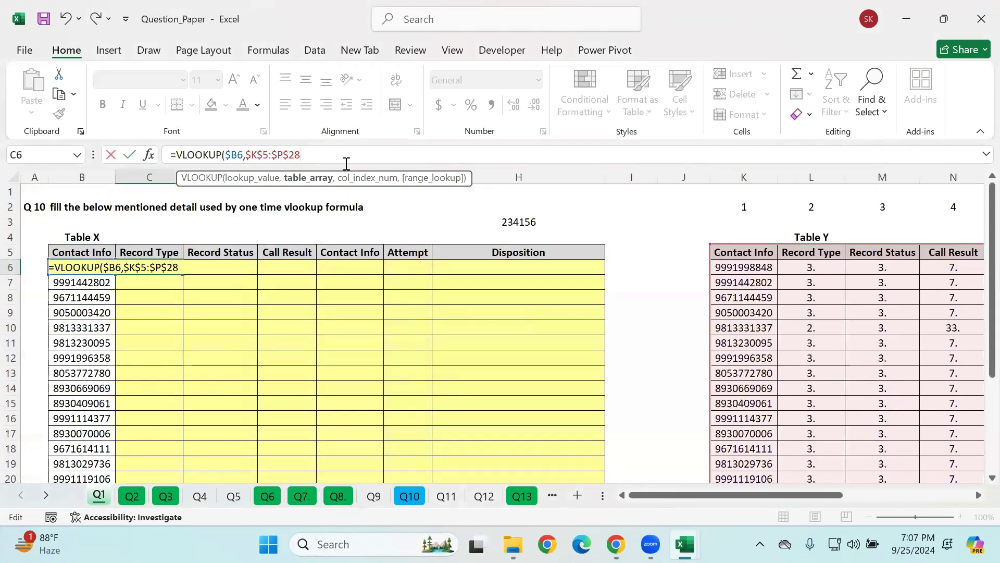
pyautogui.write(',')
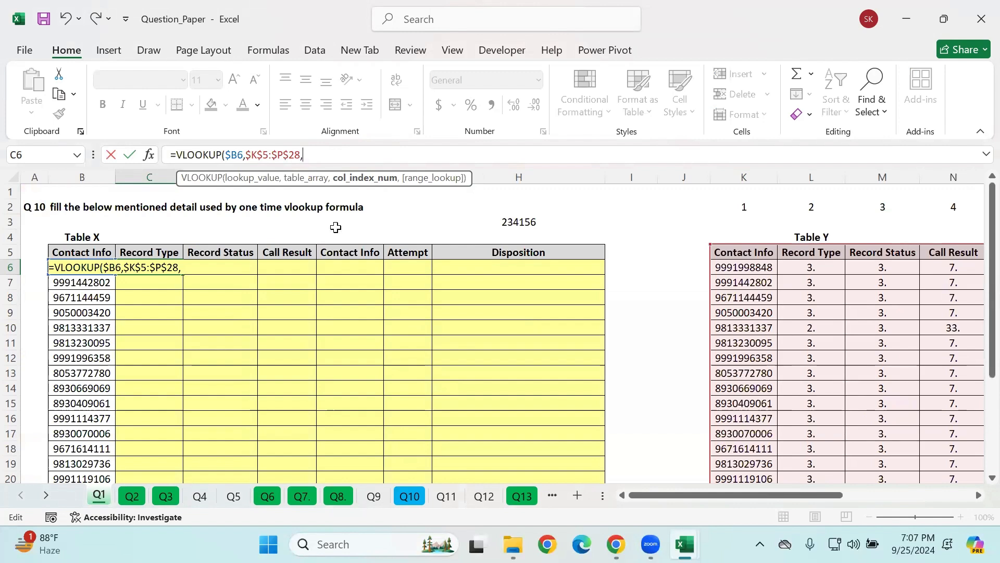
# Step: Complete the C6 formula with the column index array {2,3,4,1,5,6} and an empty range lookup argument
pyautogui.press('Home')
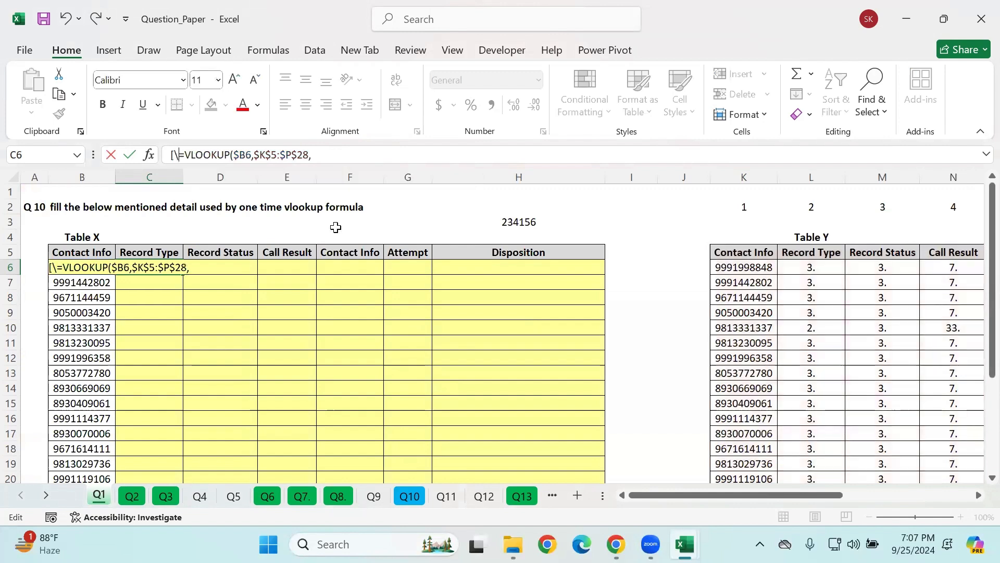
pyautogui.press('End')
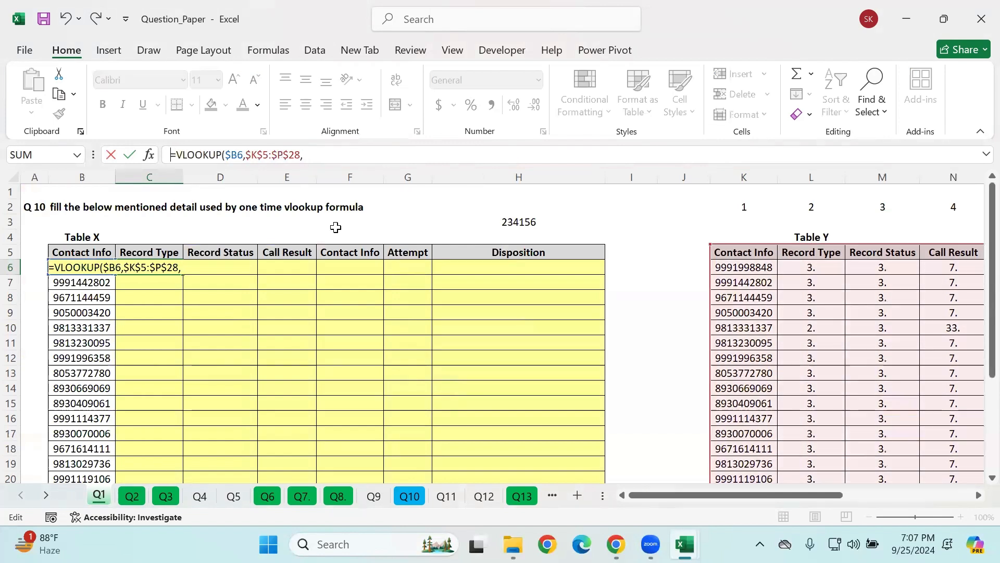
pyautogui.click(347, 161)
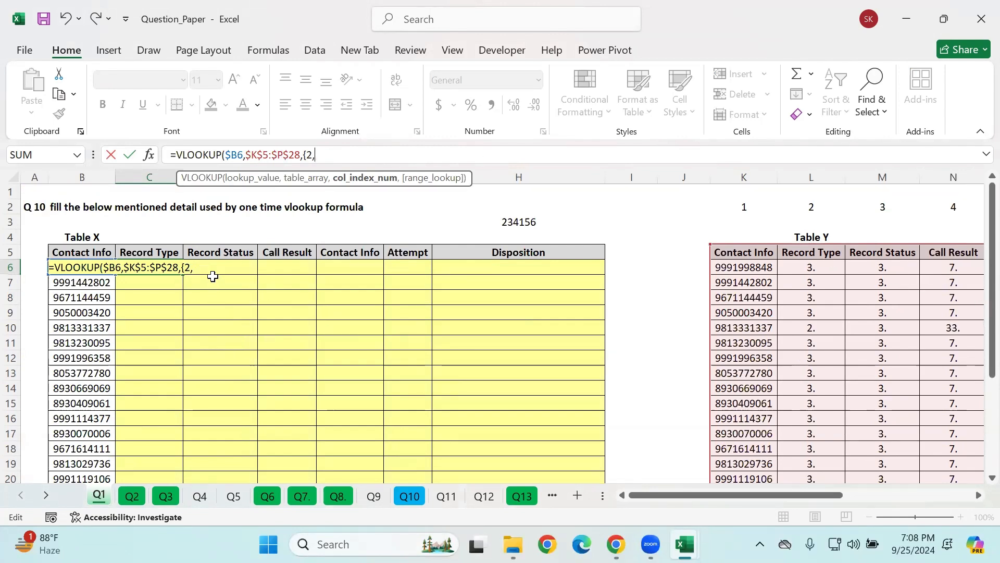
pyautogui.write('3,4')
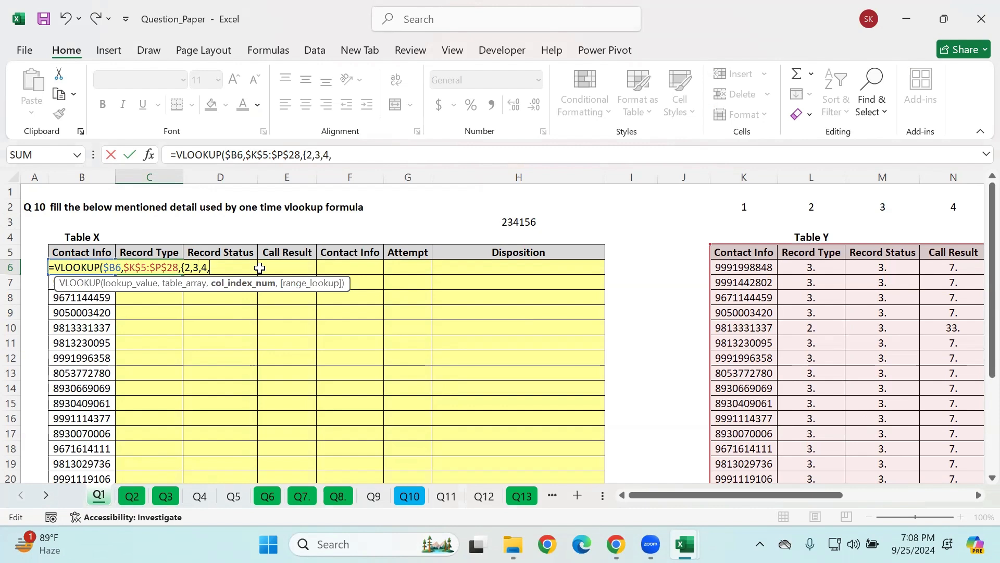
pyautogui.write(',1,5,6')
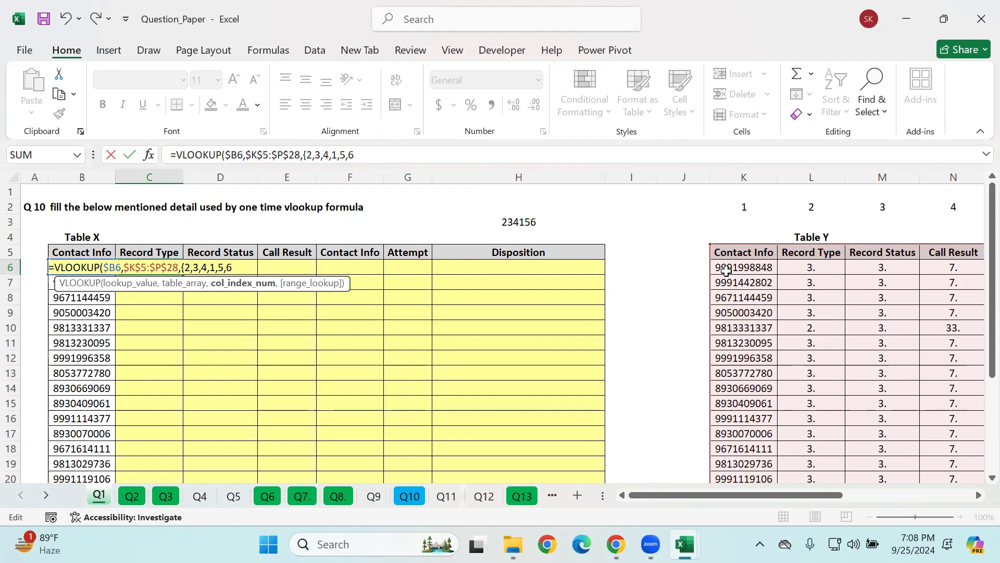
pyautogui.write(',')
pyautogui.press('Down')
pyautogui.press('Tab')
pyautogui.press('Return')
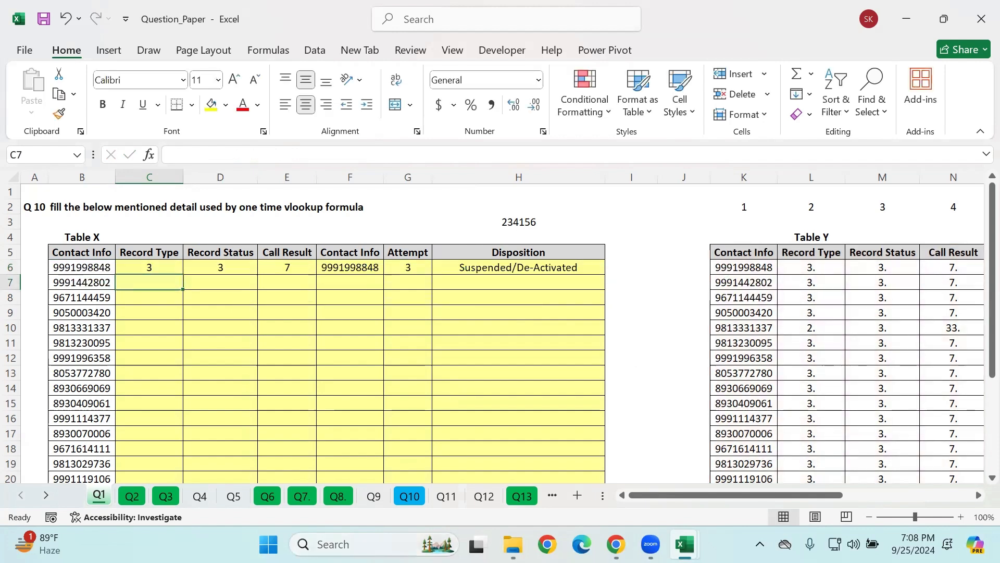
# Step: Try to fill the C6 lookup formula down through row 29, and undo that fill
pyautogui.moveTo(140, 267); pyautogui.dragTo(604, 484)
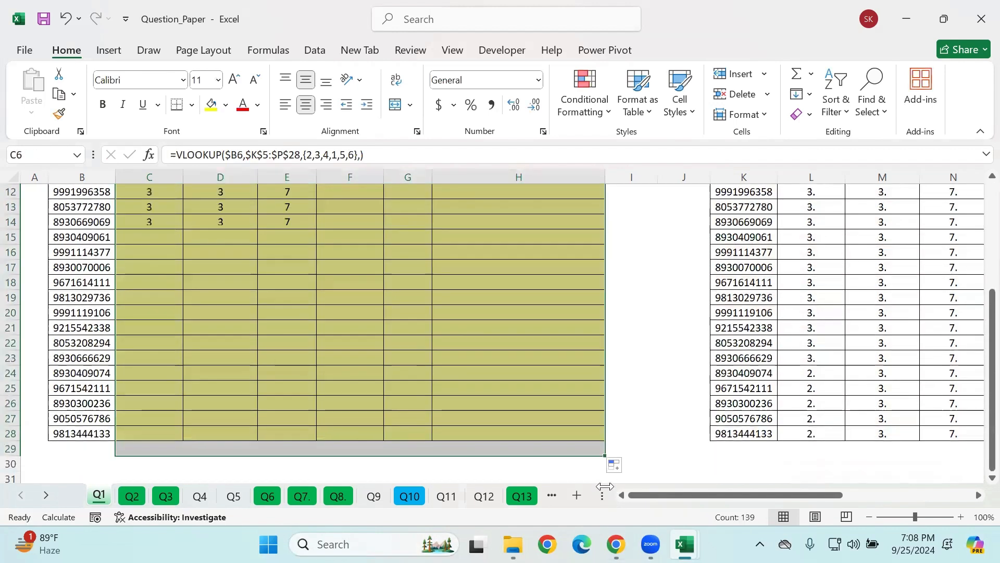
pyautogui.click(629, 407)
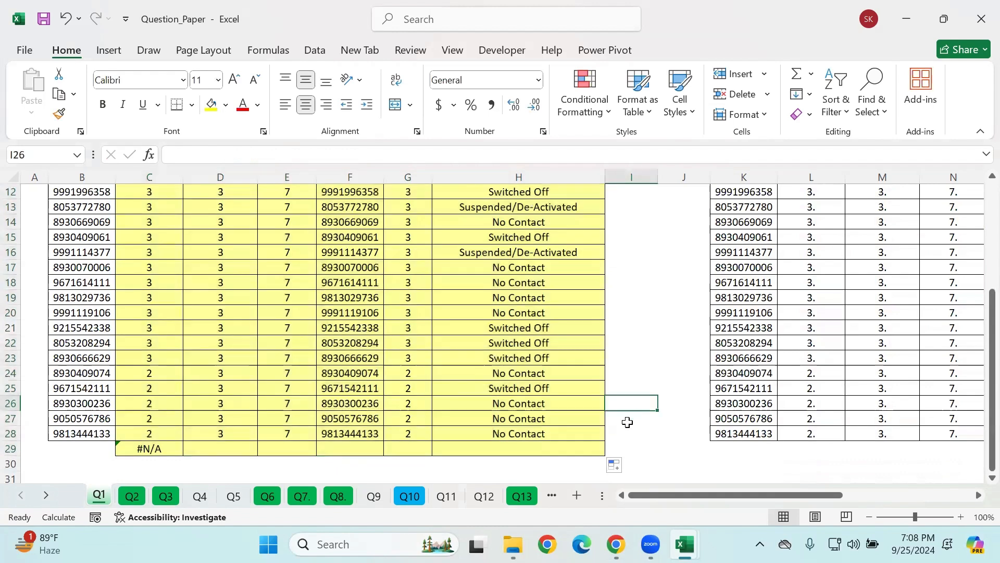
pyautogui.hotkey('ctrl', 'z')
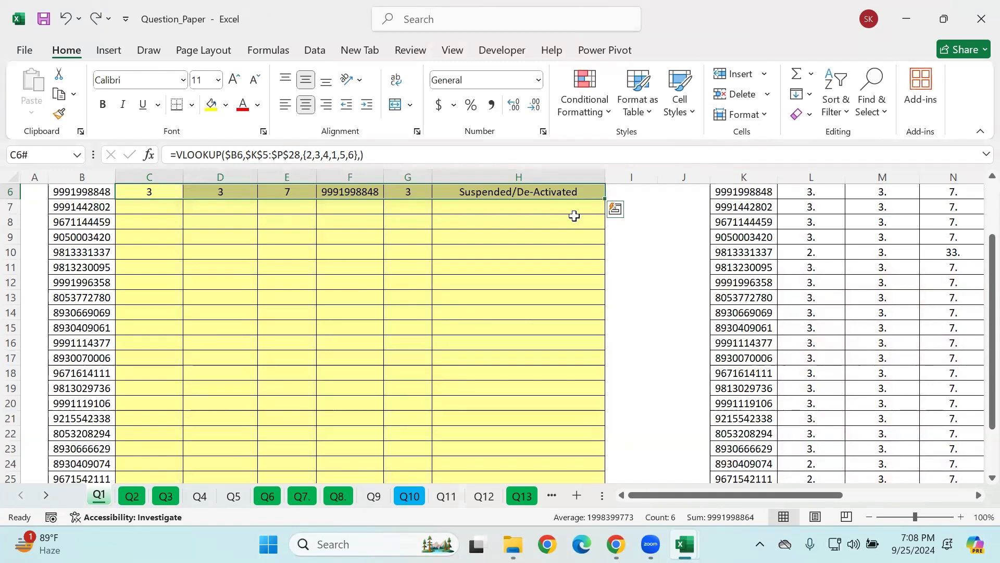
# Step: Try to fill the row 6 lookup results down Table X, and undo the resulting move
pyautogui.moveTo(604, 199); pyautogui.dragTo(608, 271)
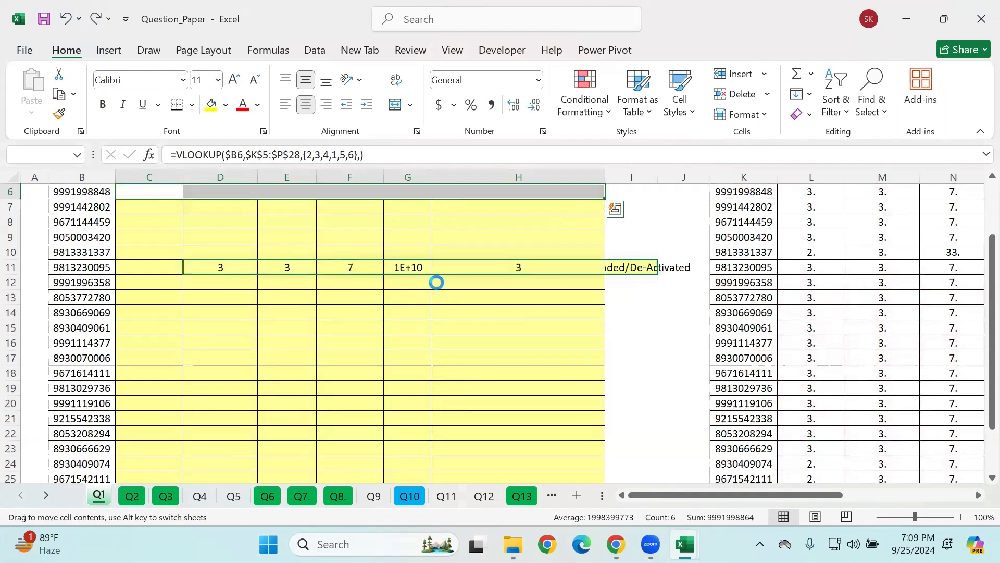
pyautogui.hotkey('ctrl', 'z')
pyautogui.click(161, 221)
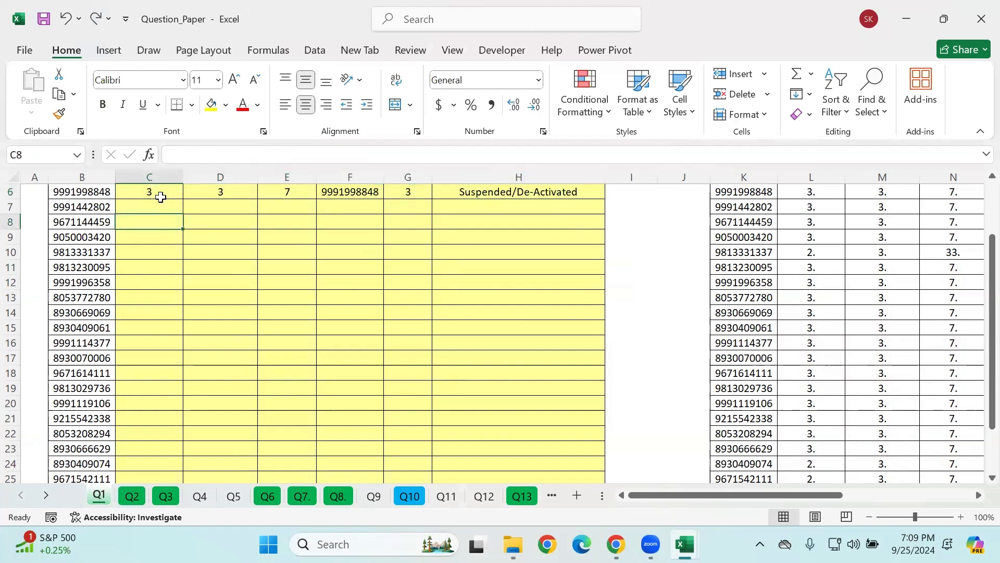
# Step: Clear the lookup results from C6:H6 in Table X
pyautogui.scroll(2, 206, 224)
pyautogui.moveTo(192, 281); pyautogui.dragTo(298, 287)
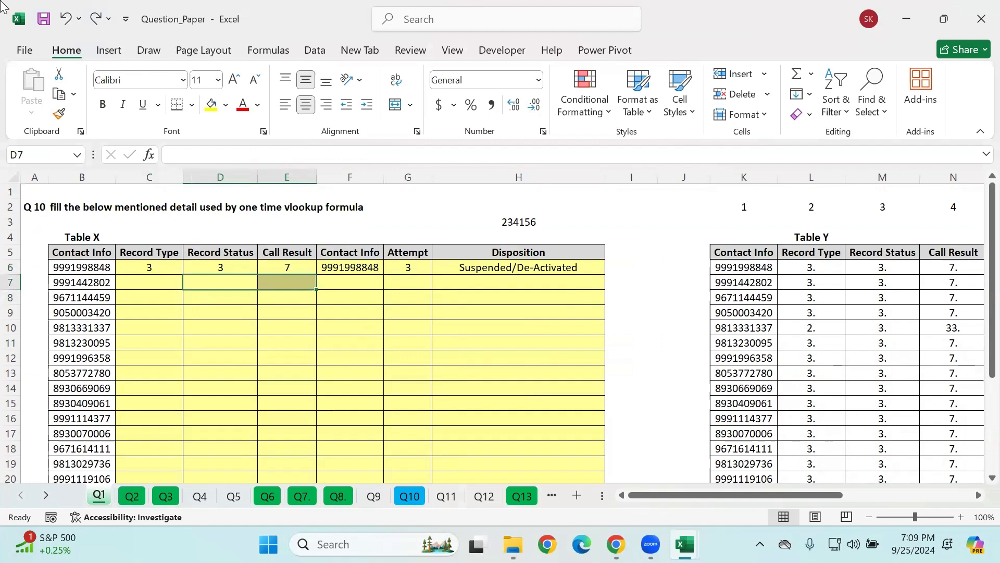
pyautogui.press('Delete')
pyautogui.click(108, 52)
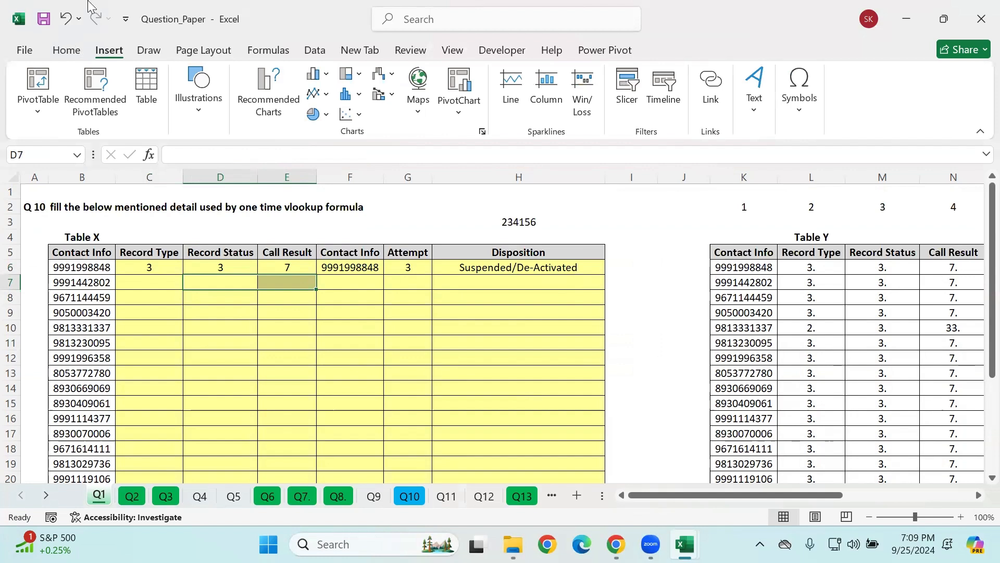
pyautogui.moveTo(150, 266); pyautogui.dragTo(603, 268)
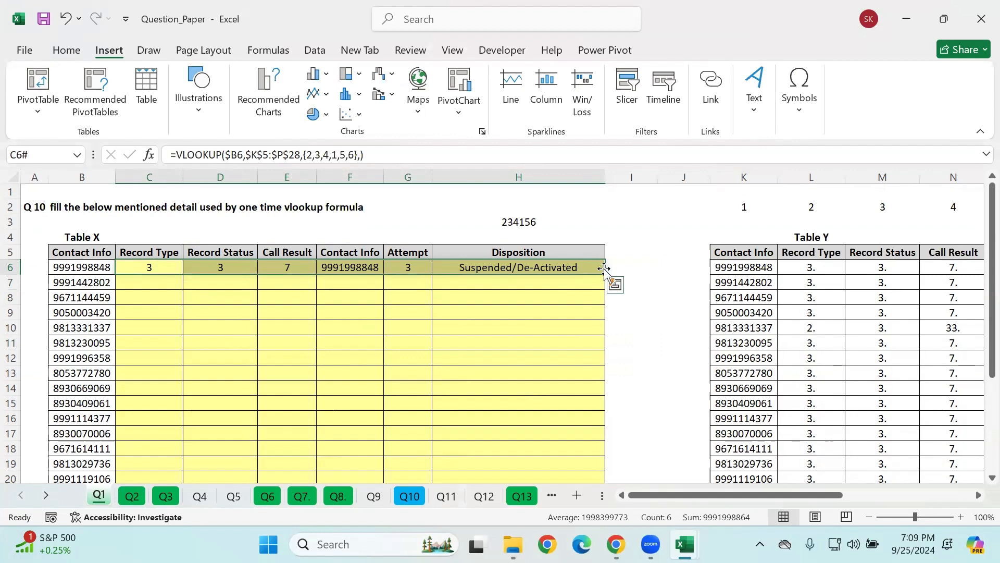
pyautogui.press('Delete')
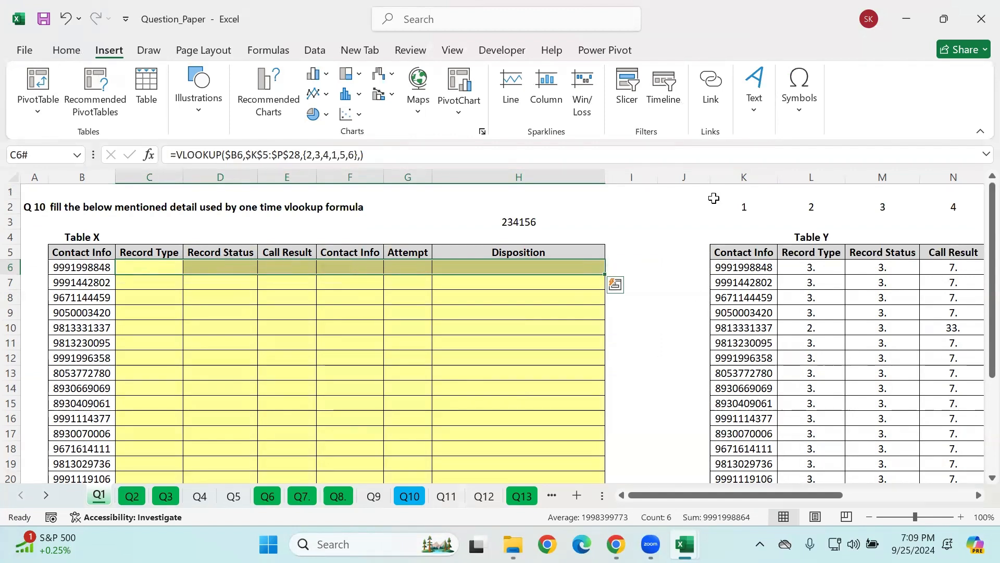
pyautogui.click(681, 357)
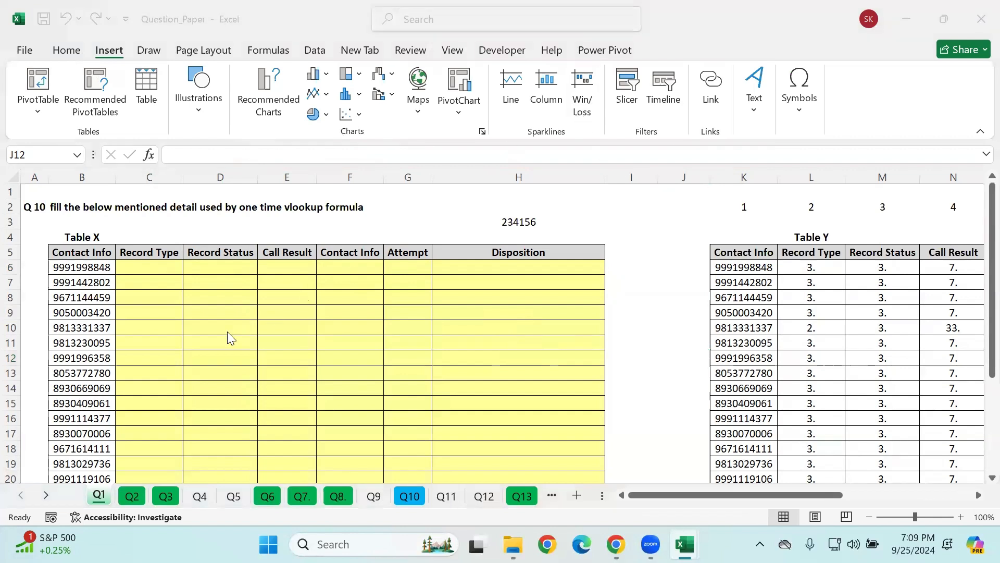
# Step: Start a new VLOOKUP formula in C6, the first Record Type cell of Table X
pyautogui.click(155, 255)
pyautogui.click(157, 271)
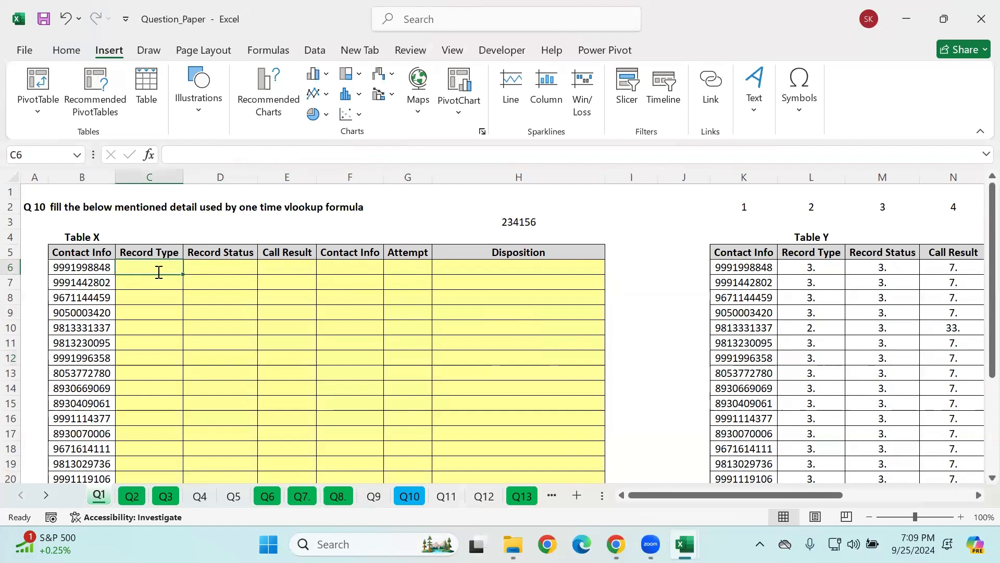
pyautogui.write('=vl')
pyautogui.press('Tab')
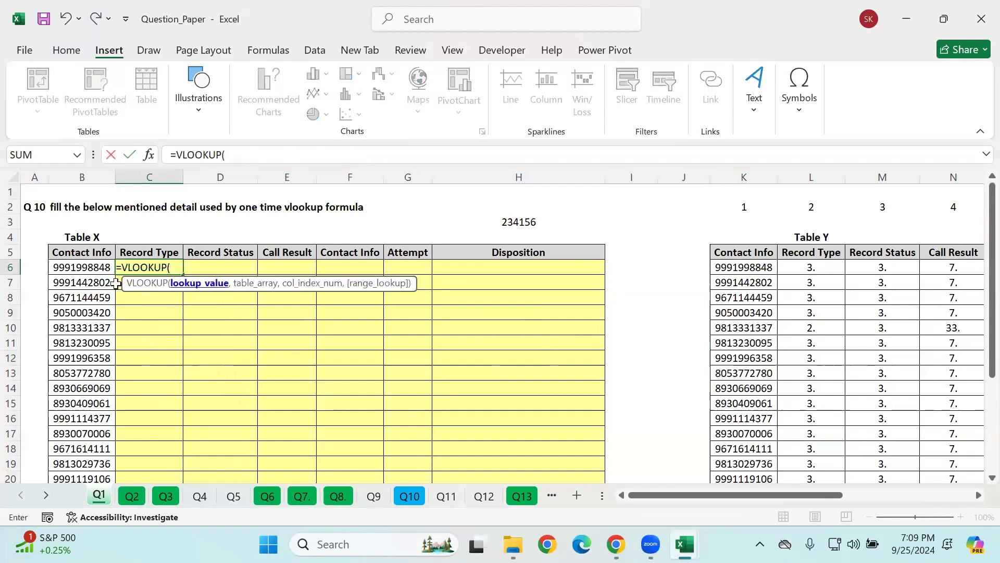
pyautogui.click(98, 269)
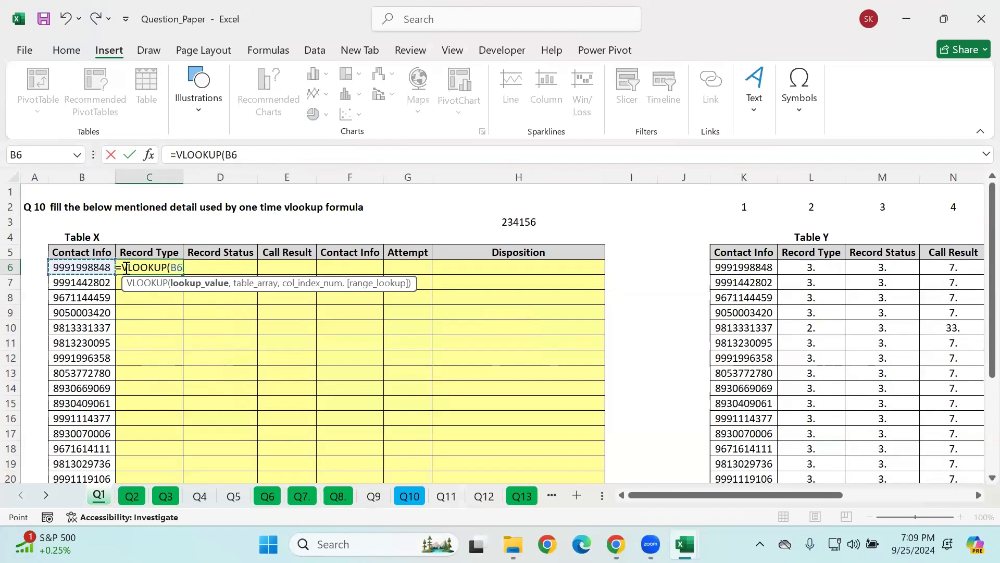
pyautogui.hotkey('shift', 'Left')
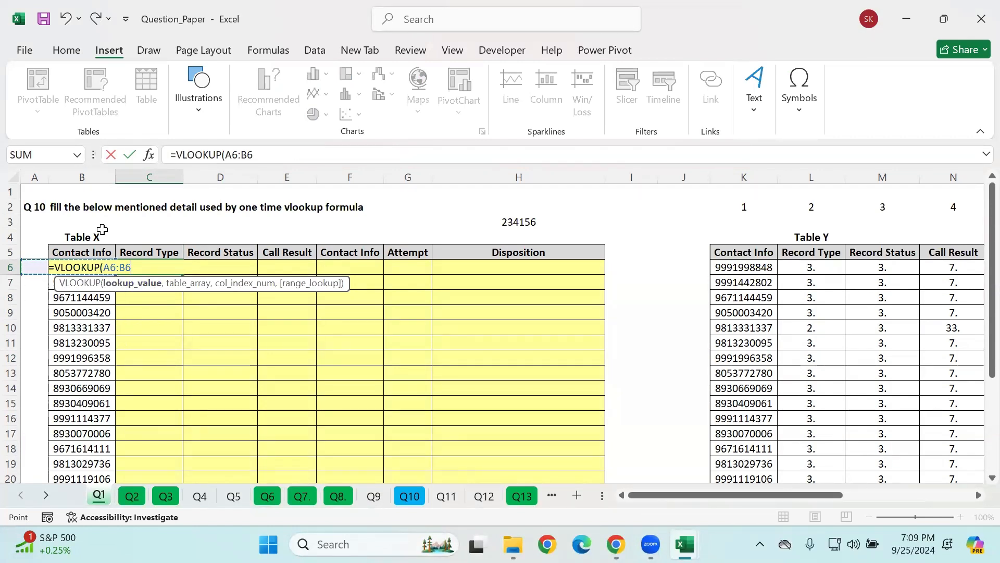
pyautogui.write(',')
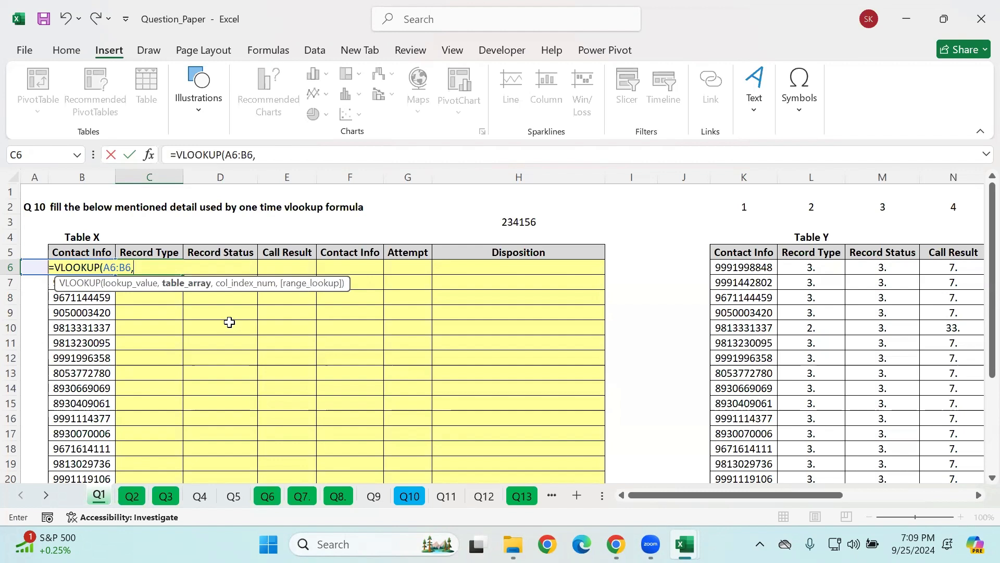
pyautogui.write('\\')
pyautogui.press('BackSpace')
pyautogui.press('BackSpace')
pyautogui.press('BackSpace')
pyautogui.press('BackSpace')
pyautogui.press('BackSpace')
pyautogui.press('BackSpace')
pyautogui.press('BackSpace')
pyautogui.press('BackSpace')
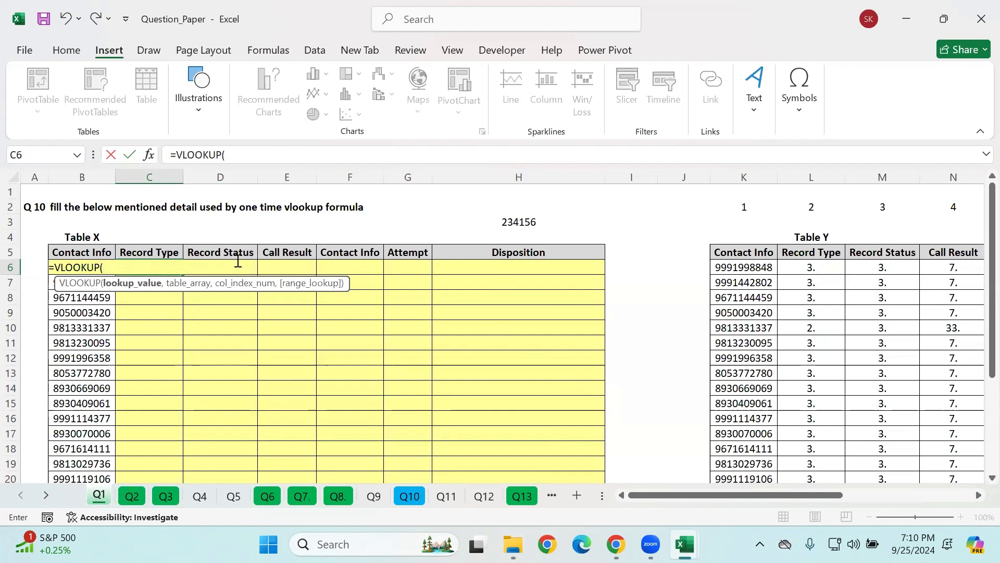
# Step: Enter the contact cell B6 as the C6 formula's lookup value
pyautogui.click(109, 254)
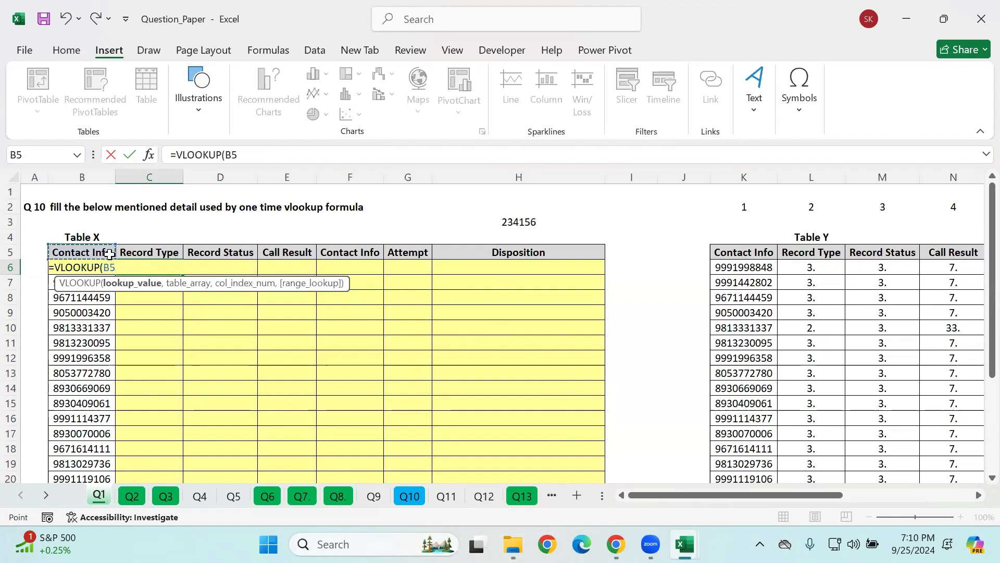
pyautogui.press('Down')
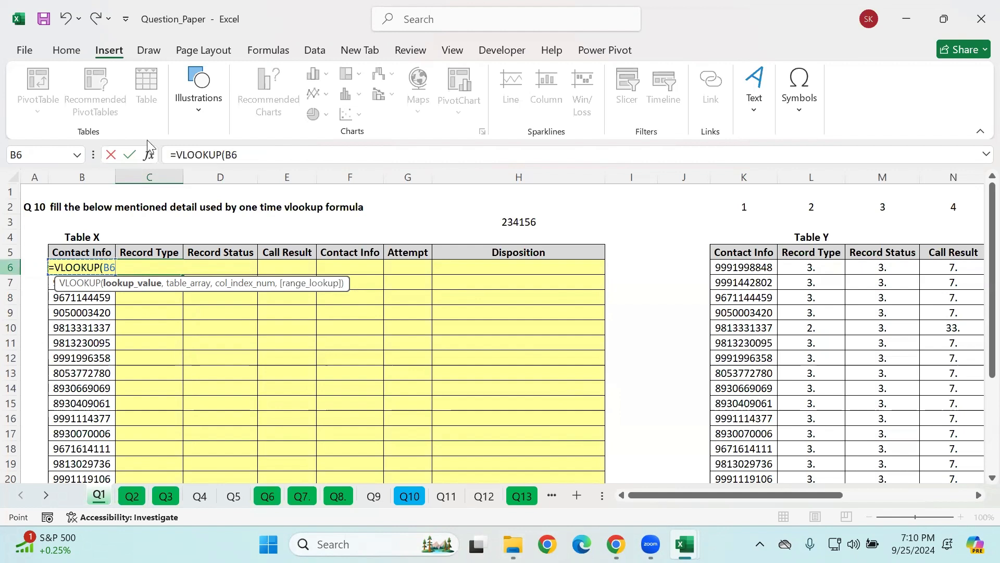
pyautogui.click(268, 156)
pyautogui.doubleClick(231, 154)
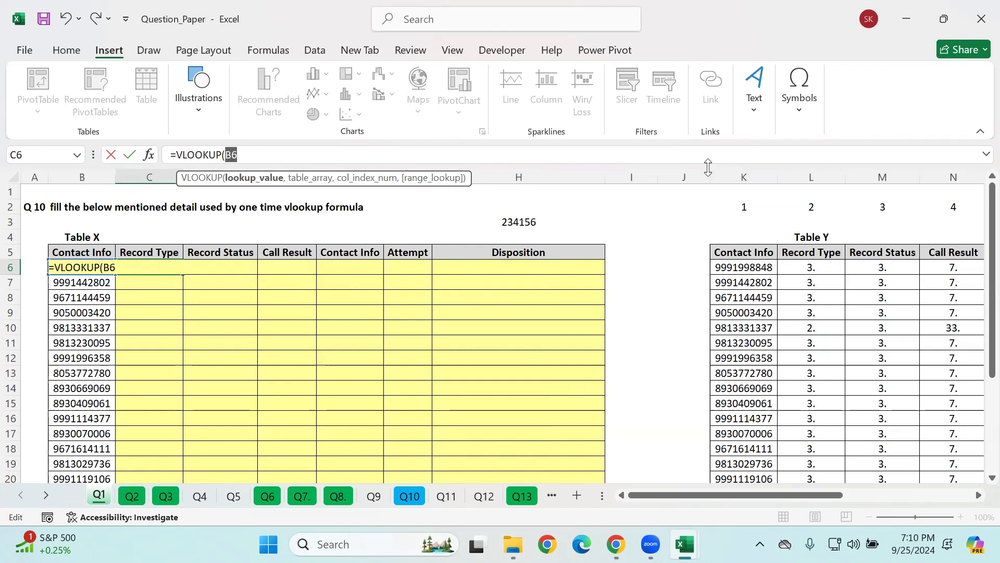
pyautogui.click(388, 157)
pyautogui.write('{')
pyautogui.press('super+p')
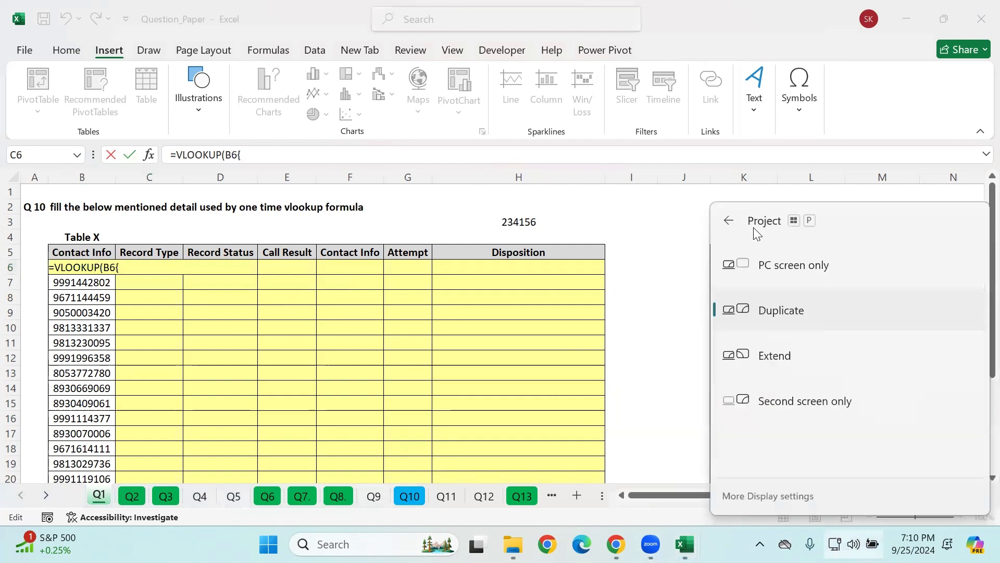
pyautogui.click(332, 155)
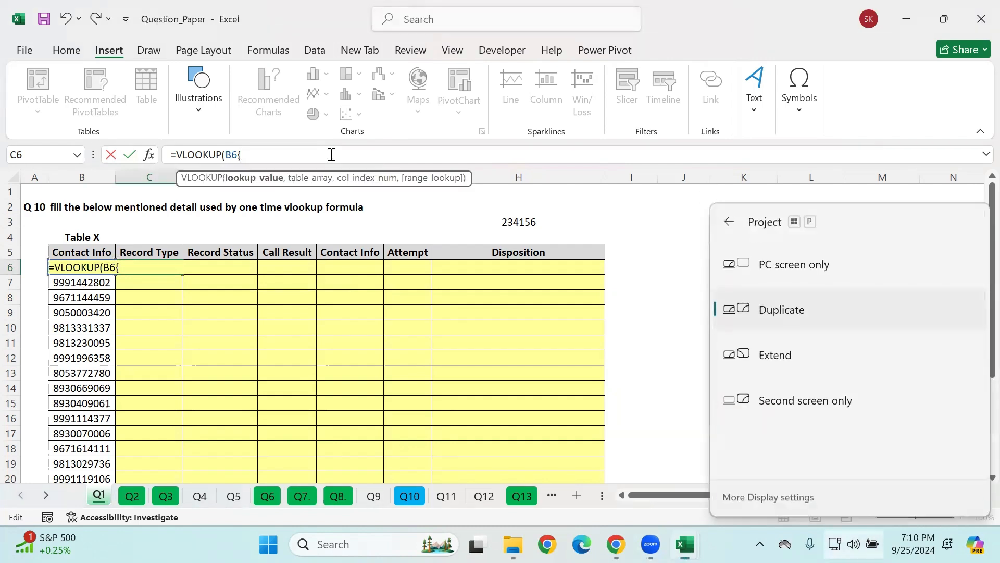
pyautogui.write(',')
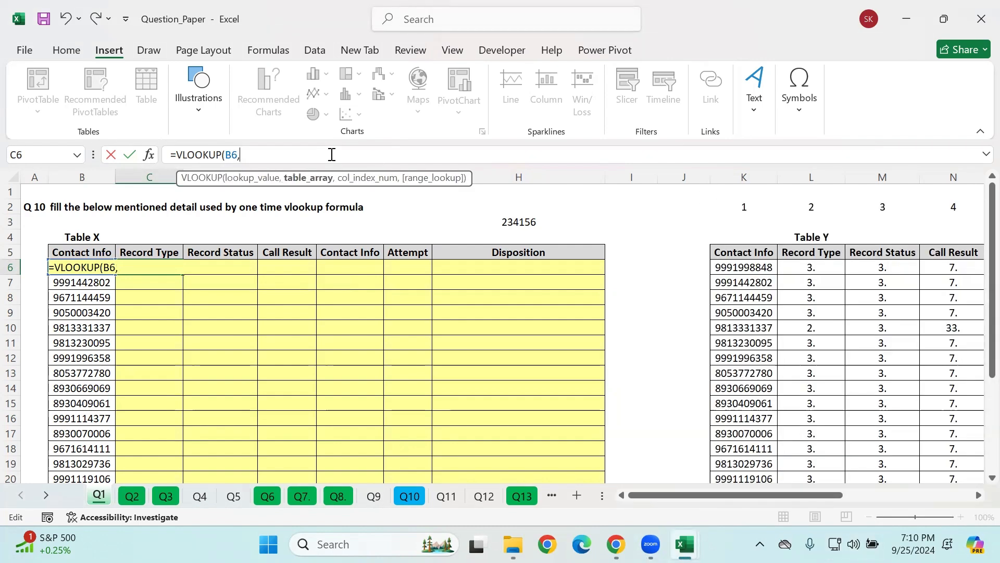
# Step: Add all of Table Y, K5:P28, as the table array and lock it as $K$5:$P$28
pyautogui.click(753, 255)
pyautogui.moveTo(753, 255); pyautogui.dragTo(888, 99)
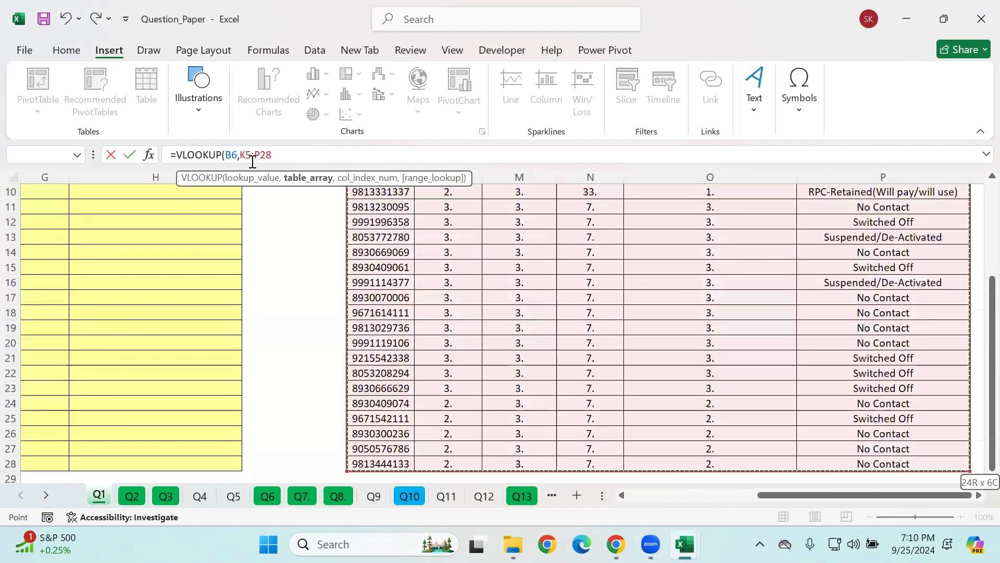
pyautogui.moveTo(272, 155); pyautogui.dragTo(240, 154)
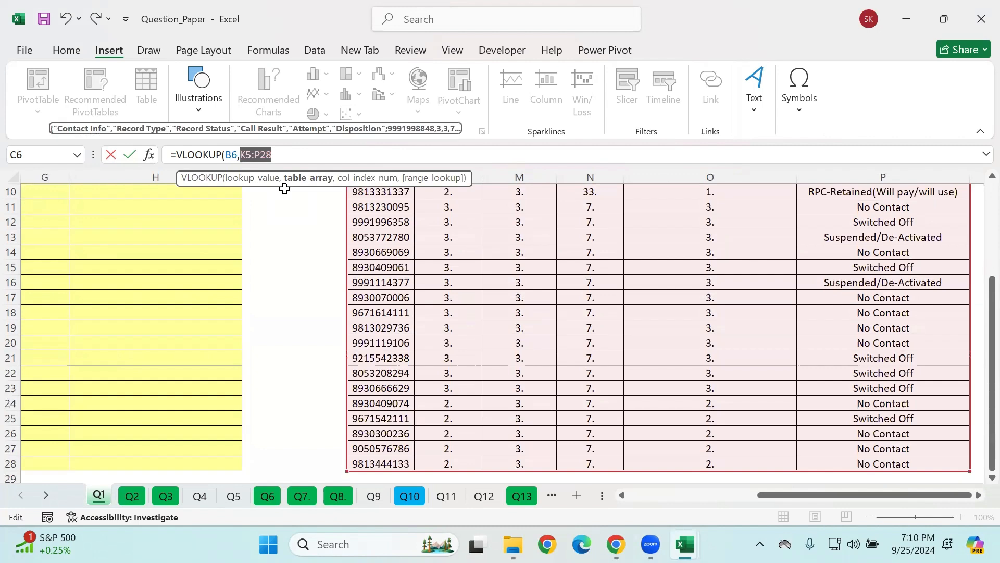
pyautogui.press('F4')
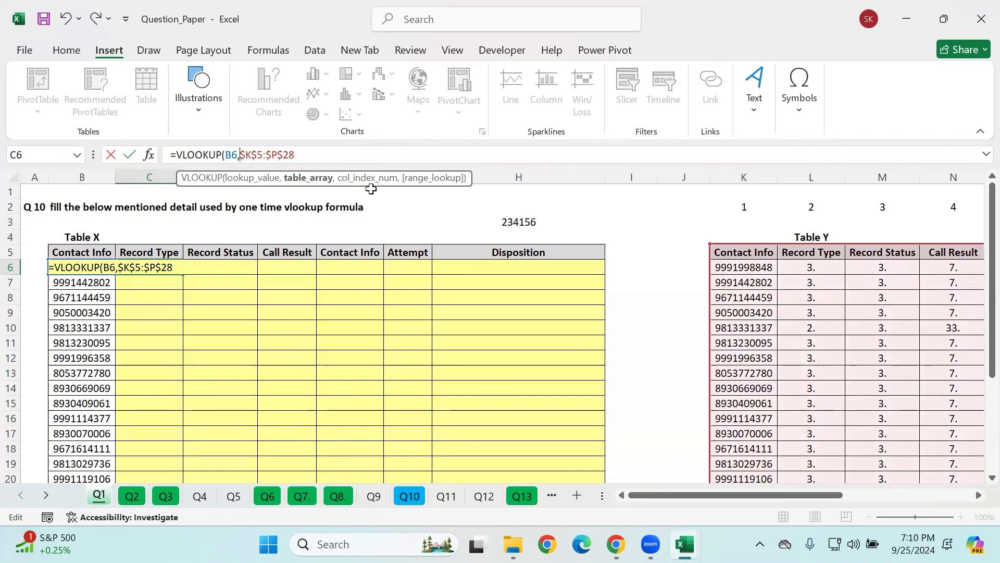
pyautogui.write(',')
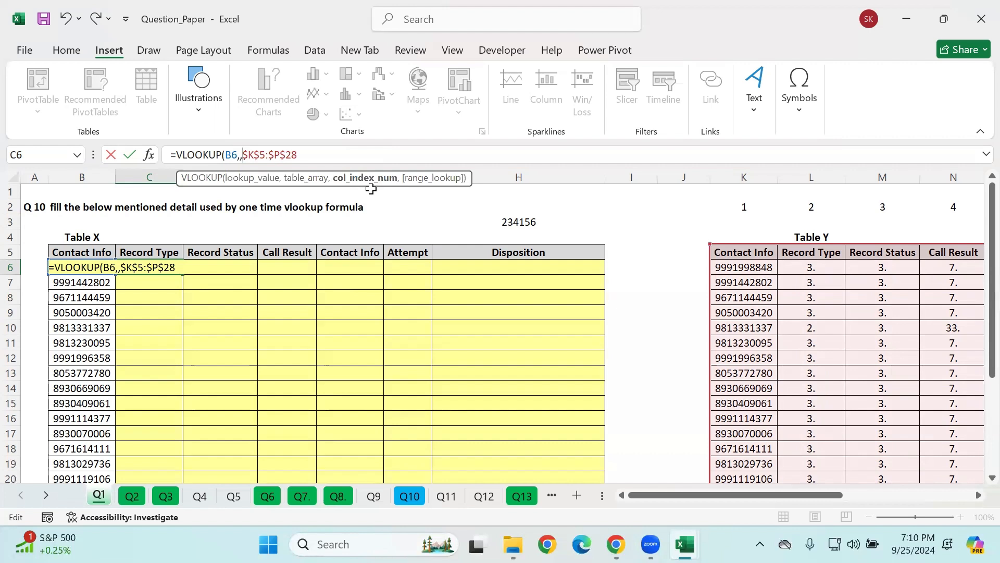
pyautogui.write(']]')
pyautogui.press('BackSpace')
pyautogui.press('BackSpace')
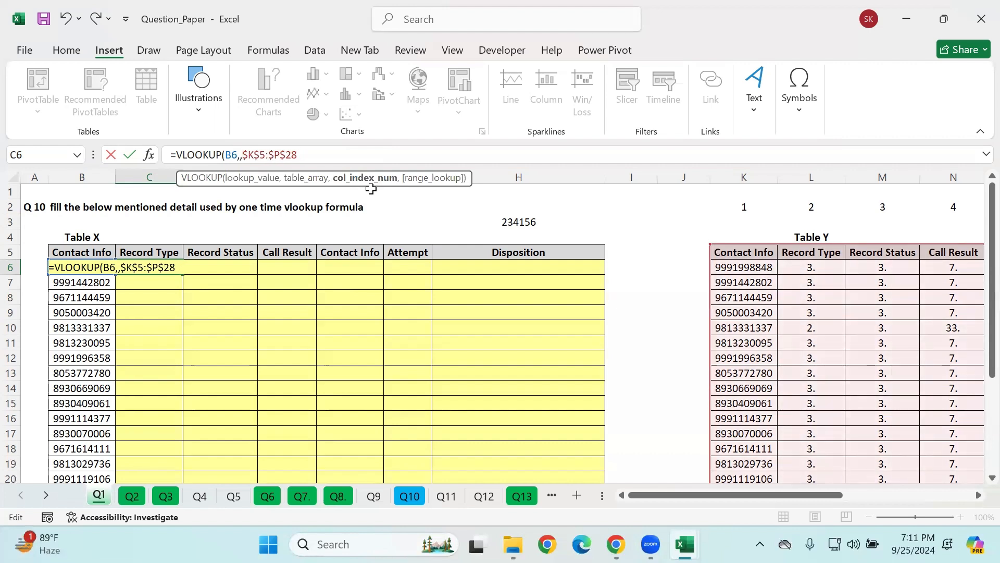
pyautogui.press('Left')
pyautogui.press('Left')
pyautogui.press('Left')
pyautogui.press('Left')
pyautogui.press('Left')
pyautogui.press('Left')
pyautogui.press('Left')
pyautogui.press('Left')
pyautogui.press('Right')
pyautogui.press('Right')
pyautogui.press('Right')
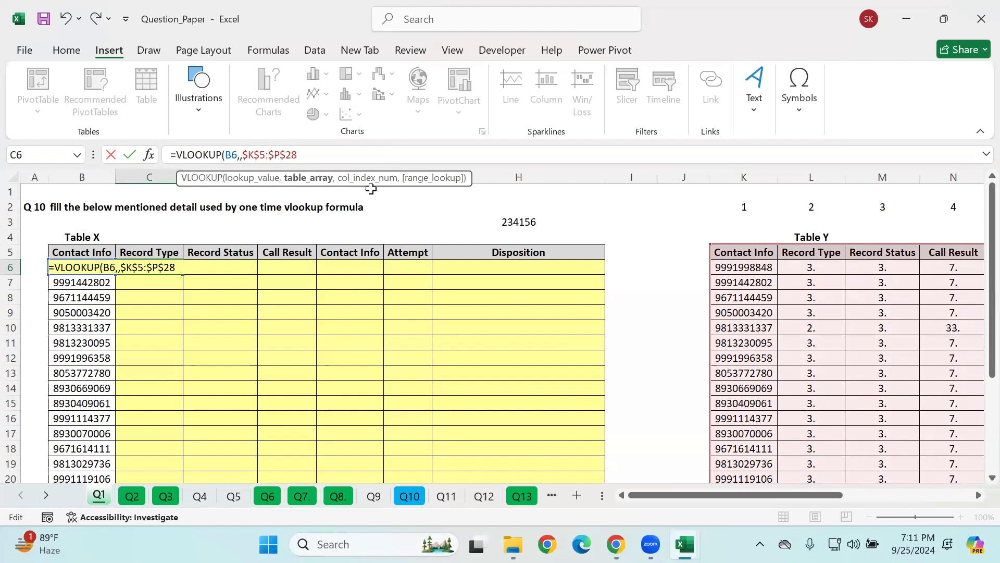
pyautogui.press('BackSpace')
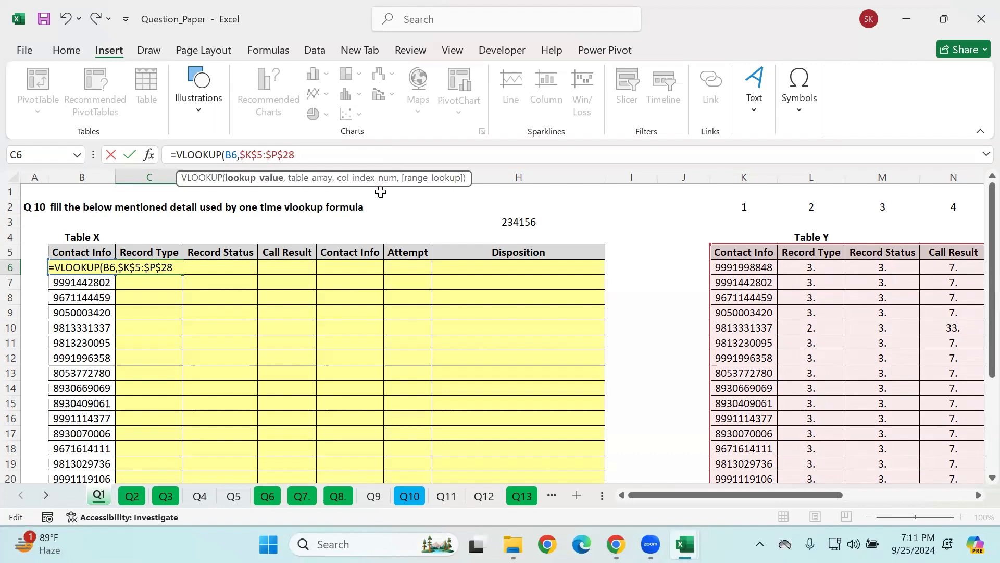
# Step: Try the column index array {2,3,4,5} after the table array in the C6 formula
pyautogui.click(320, 152)
pyautogui.write(',{')
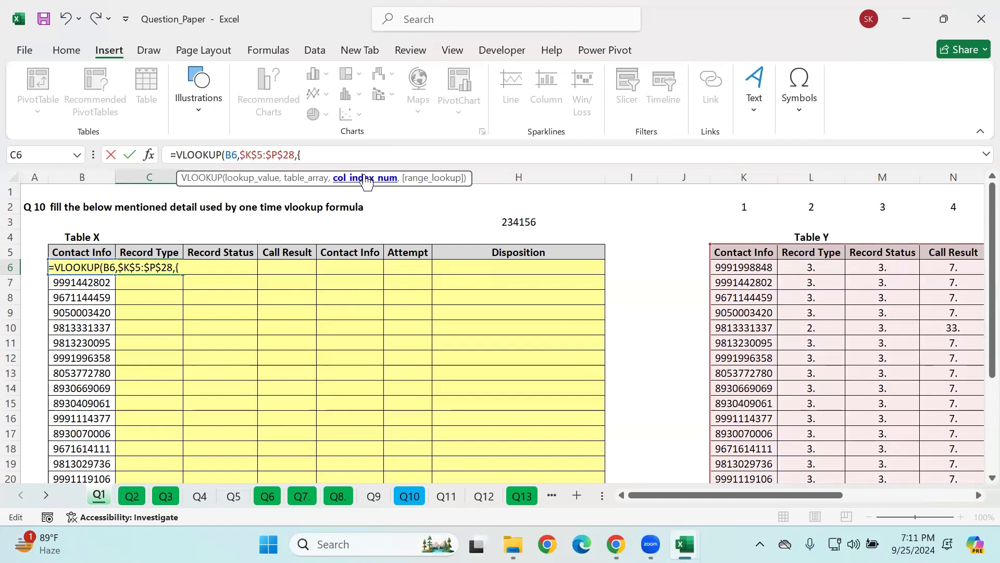
pyautogui.write('m3')
pyautogui.press('BackSpace')
pyautogui.press('BackSpace')
pyautogui.press('BackSpace')
pyautogui.write('1')
pyautogui.press('BackSpace')
pyautogui.write('2,3,4,5},')
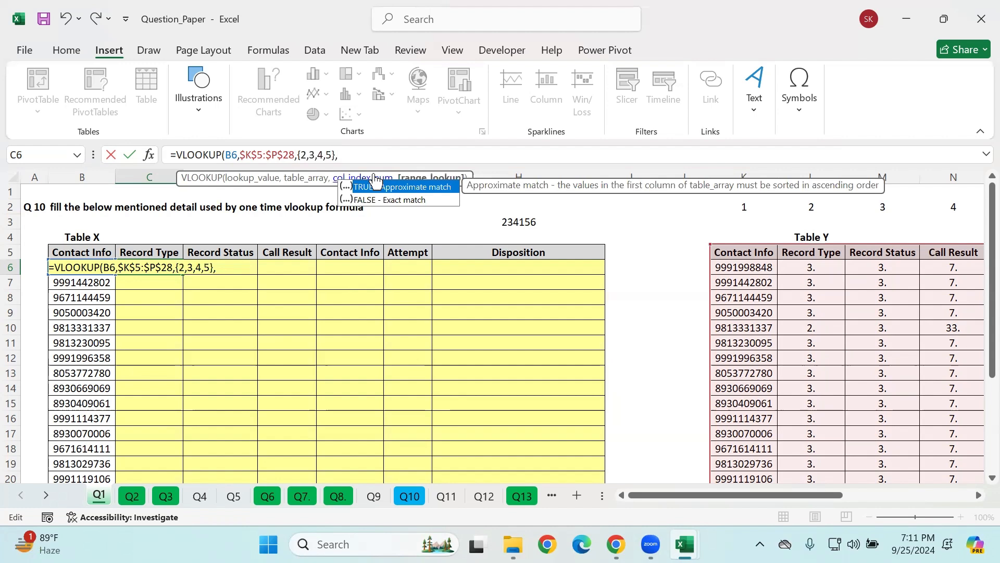
# Step: Remove the column index array {2,3,4,5} from the C6 formula and restore the table array's end reference as $P$28
pyautogui.write('\\')
pyautogui.press('BackSpace')
pyautogui.press('BackSpace')
pyautogui.press('BackSpace')
pyautogui.press('BackSpace')
pyautogui.press('BackSpace')
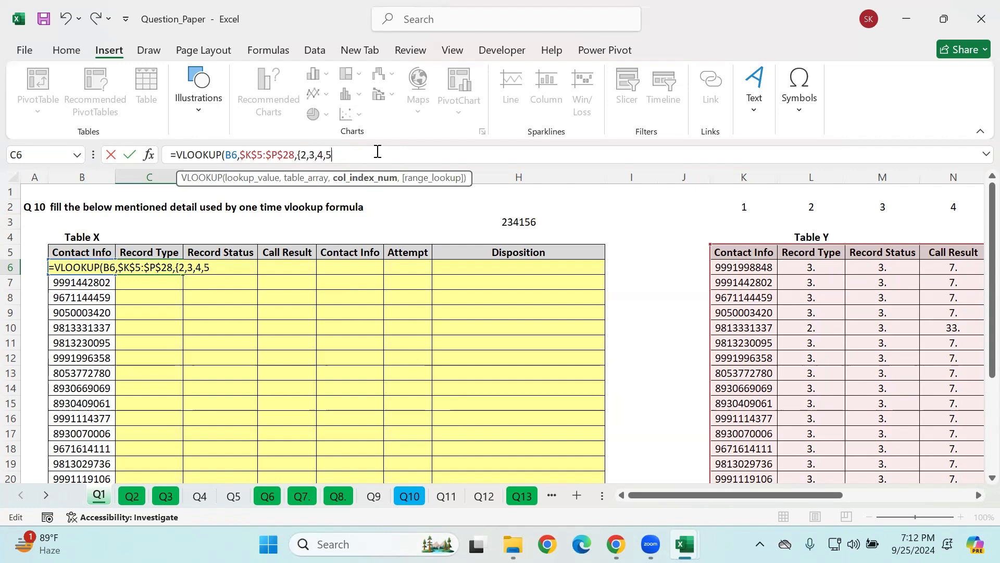
pyautogui.write(']]]]]]]]]]')
pyautogui.write(']\\\\\\\\\\\\')
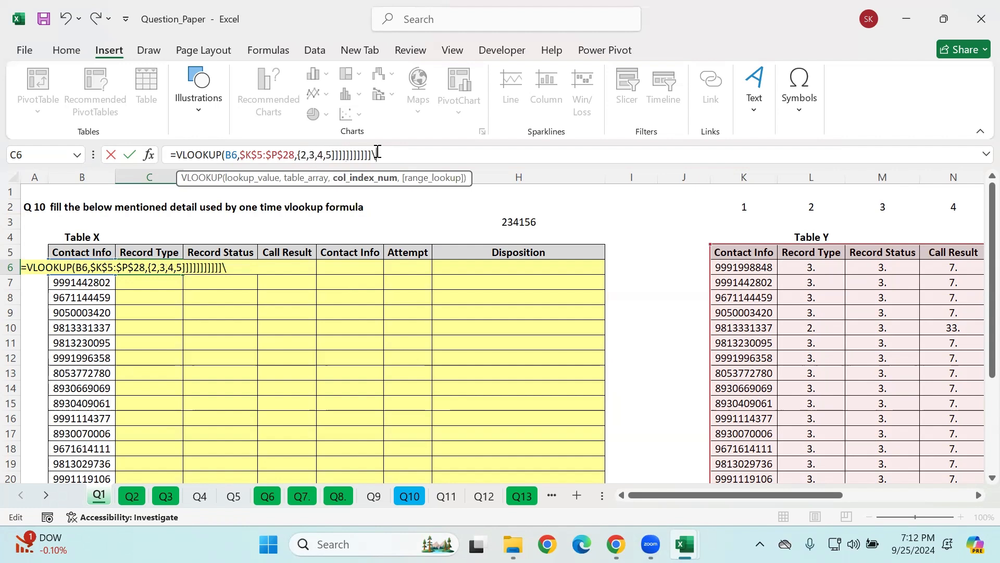
pyautogui.press('BackSpace')
pyautogui.press('BackSpace')
pyautogui.press('BackSpace')
pyautogui.press('BackSpace')
pyautogui.press('BackSpace')
pyautogui.press('BackSpace')
pyautogui.press('BackSpace')
pyautogui.press('BackSpace')
pyautogui.press('BackSpace')
pyautogui.press('BackSpace')
pyautogui.press('BackSpace')
pyautogui.press('BackSpace')
pyautogui.press('BackSpace')
pyautogui.press('BackSpace')
pyautogui.press('BackSpace')
pyautogui.press('BackSpace')
pyautogui.press('BackSpace')
pyautogui.press('BackSpace')
pyautogui.press('BackSpace')
pyautogui.press('BackSpace')
pyautogui.press('BackSpace')
pyautogui.press('BackSpace')
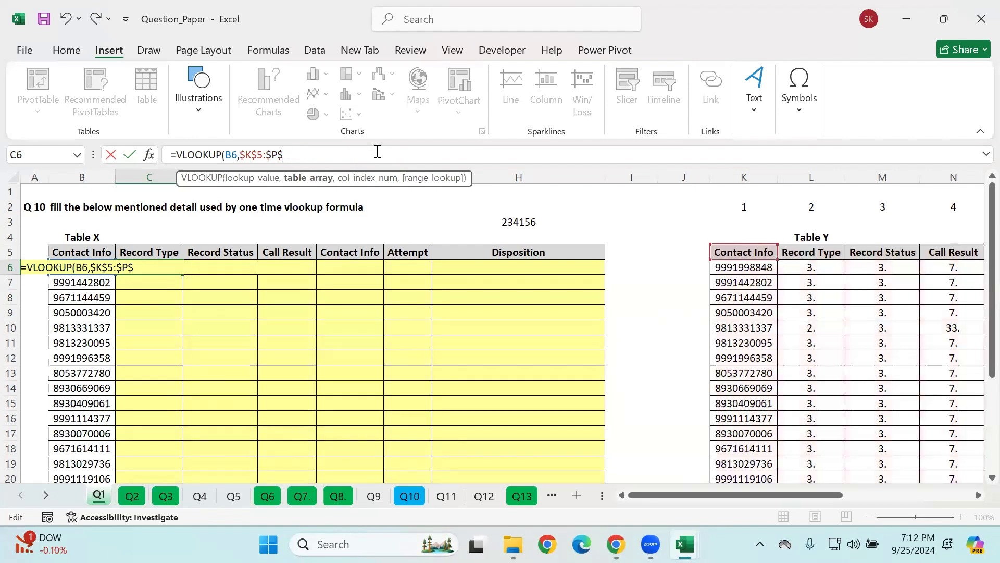
pyautogui.press('BackSpace')
pyautogui.press('BackSpace')
pyautogui.write('P$28,')
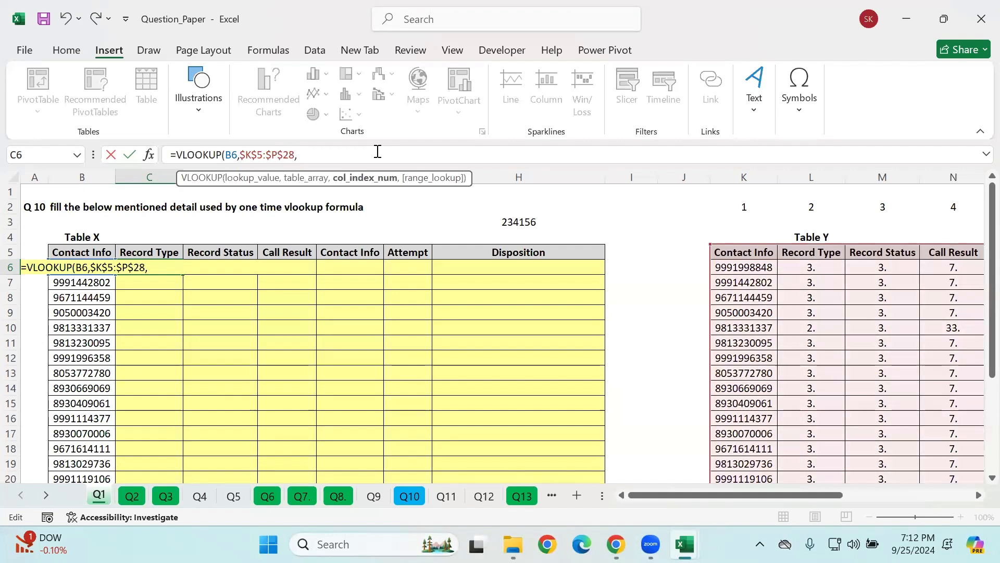
pyautogui.write('{1,2,3,1,')
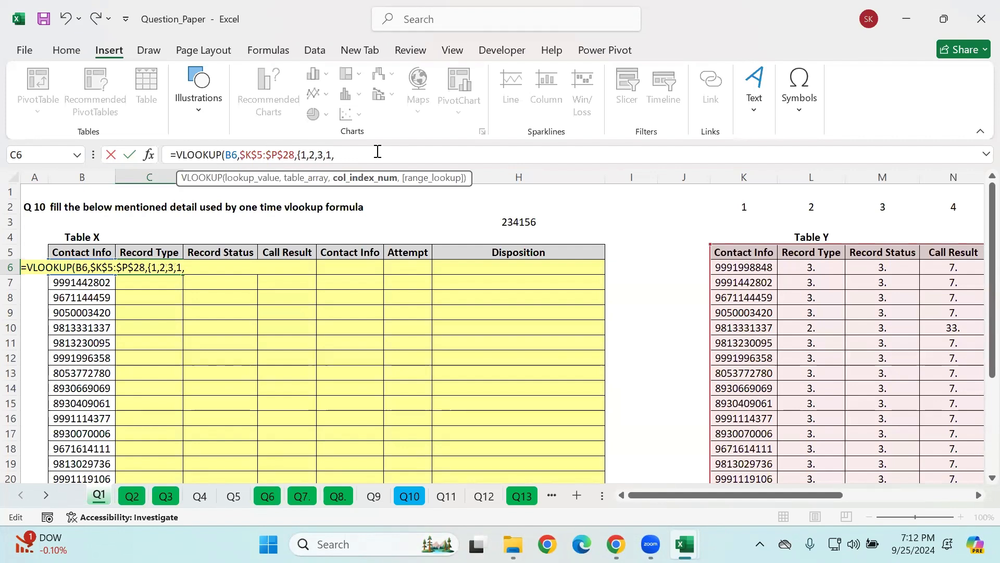
pyautogui.write('5,')
# Step: Add the column index array {2,3,4,1,5,6} after the table array in the C6 VLOOKUP formula
pyautogui.press('BackSpace')
pyautogui.press('BackSpace')
pyautogui.press('BackSpace')
pyautogui.press('BackSpace')
pyautogui.press('BackSpace')
pyautogui.press('BackSpace')
pyautogui.press('BackSpace')
pyautogui.press('BackSpace')
pyautogui.press('BackSpace')
pyautogui.press('BackSpace')
pyautogui.write('2,3,4,1,5,')
pyautogui.write('}.')
# Step: Finish the C6 formula with FALSE as the exact-match argument, separated by a comma, and enter it
pyautogui.write('fla')
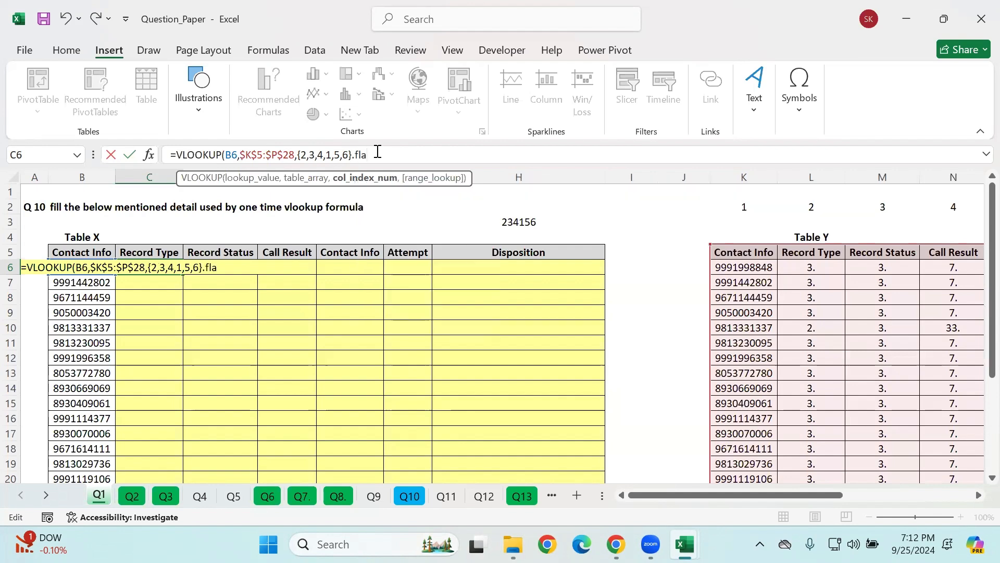
pyautogui.press('Return')
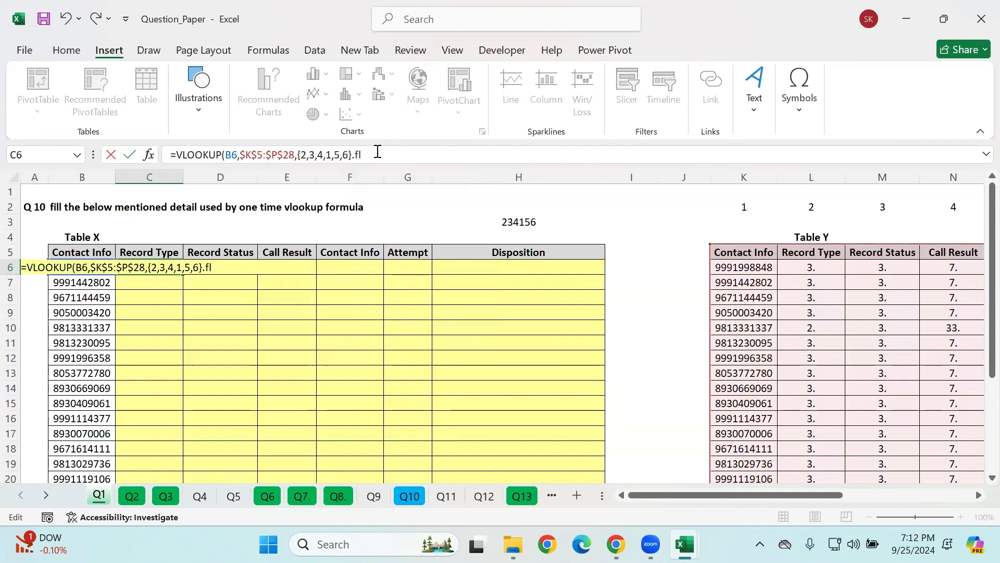
pyautogui.click(377, 151)
pyautogui.press('BackSpace')
pyautogui.press('BackSpace')
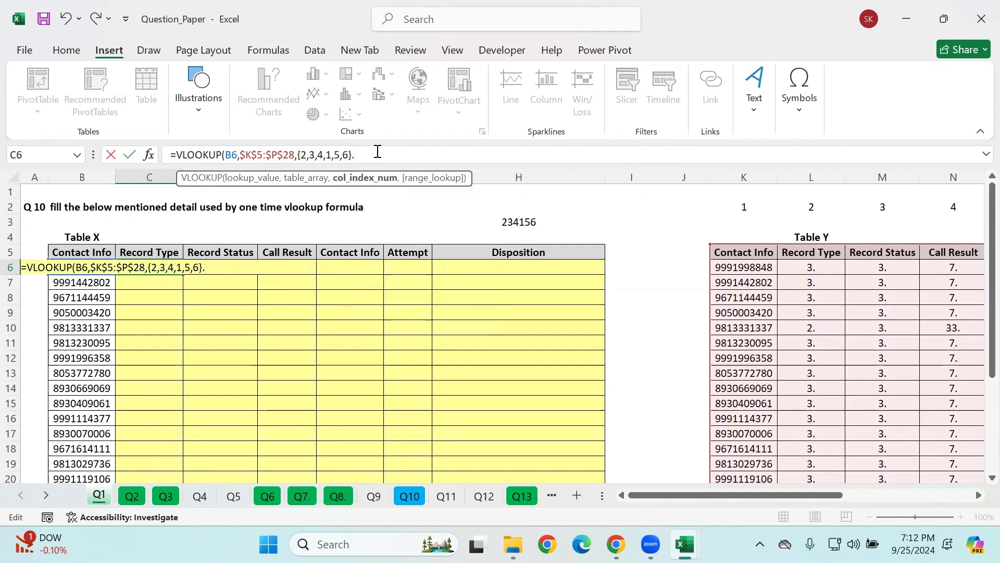
pyautogui.write(',')
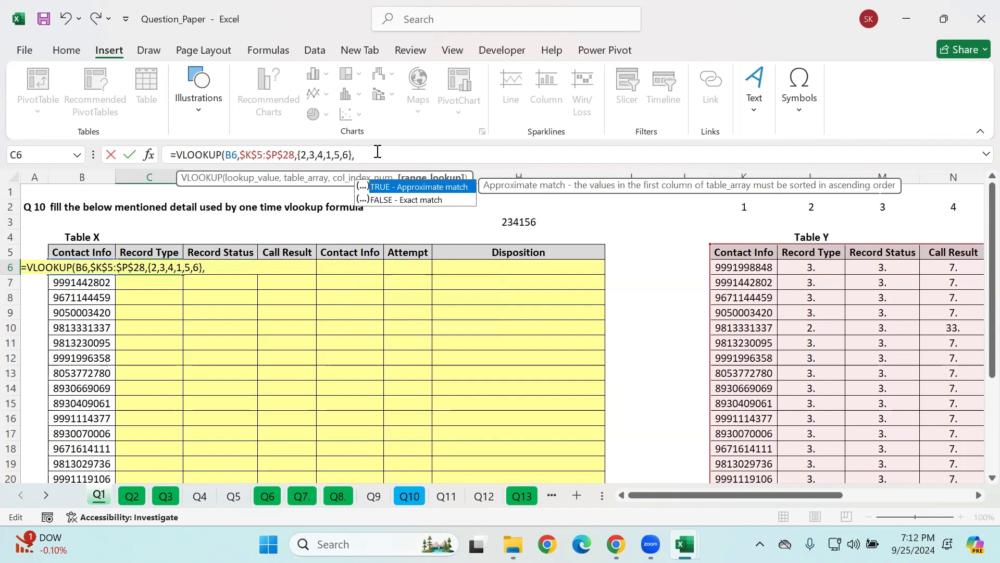
pyautogui.press('Left')
pyautogui.press('Right')
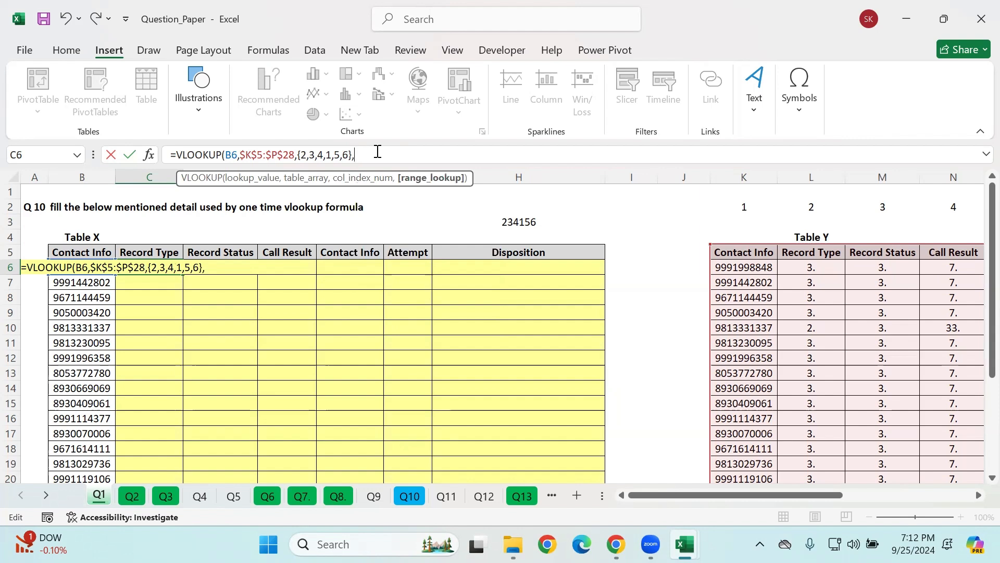
pyautogui.write('Fa')
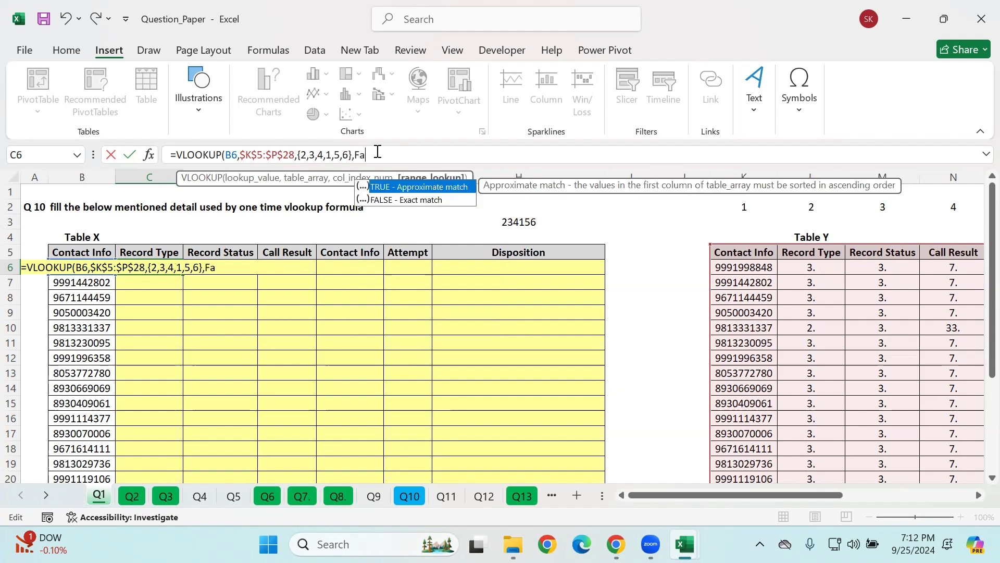
pyautogui.press('Down')
pyautogui.press('Tab')
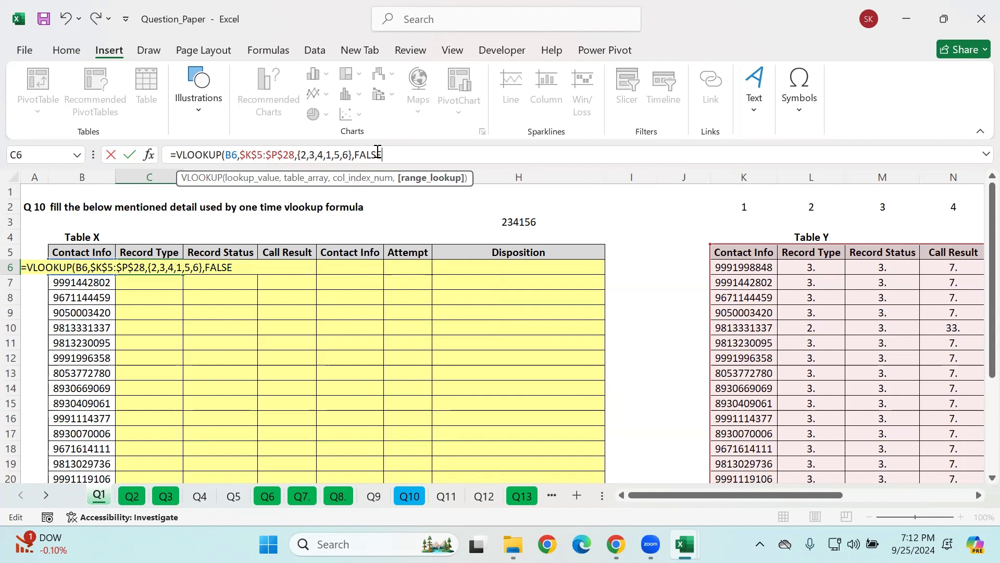
pyautogui.write(')')
pyautogui.press('Return')
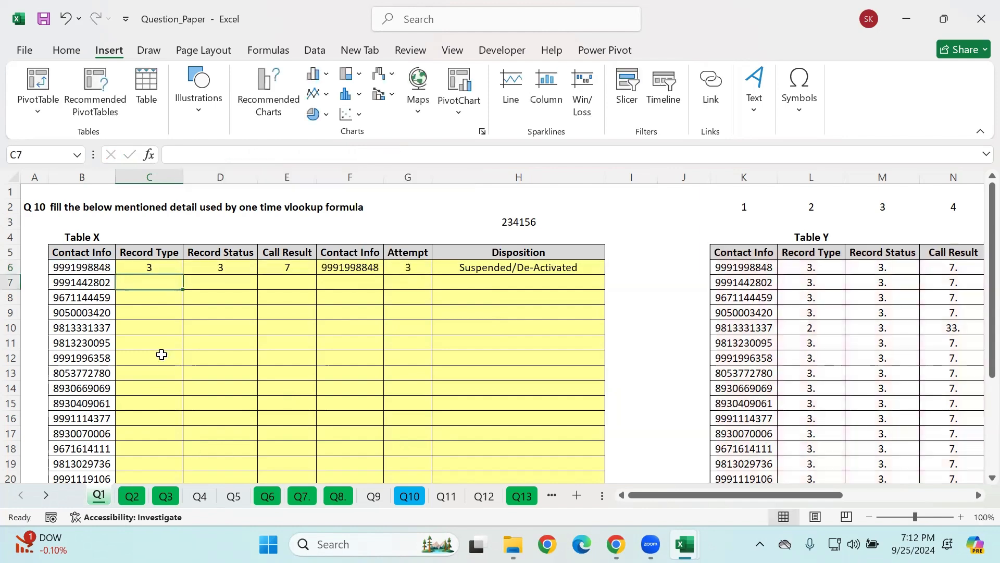
# Step: Fill the lookup formula row C6:H6 down Table X to row 28
pyautogui.moveTo(134, 264); pyautogui.dragTo(542, 263)
pyautogui.moveTo(603, 275); pyautogui.dragTo(599, 279)
pyautogui.moveTo(104, 258); pyautogui.dragTo(408, 270)
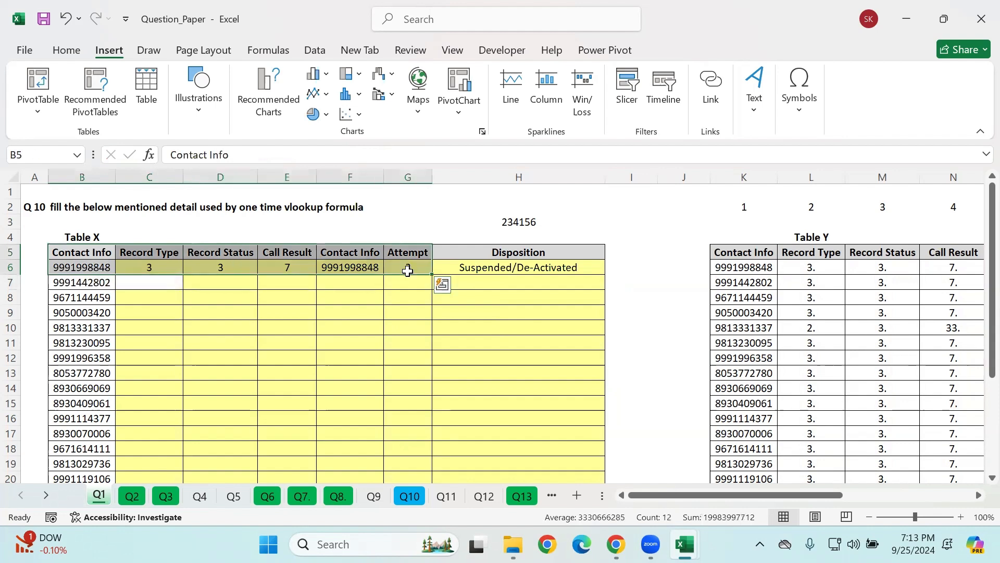
pyautogui.click(489, 269)
pyautogui.click(265, 322)
pyautogui.moveTo(140, 269); pyautogui.dragTo(592, 293)
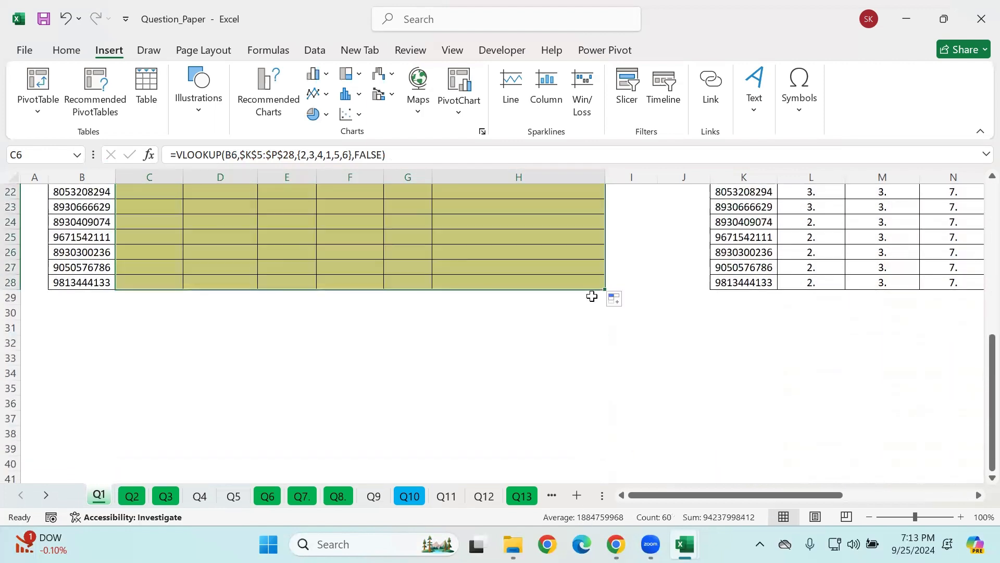
pyautogui.scroll(7, 539, 299)
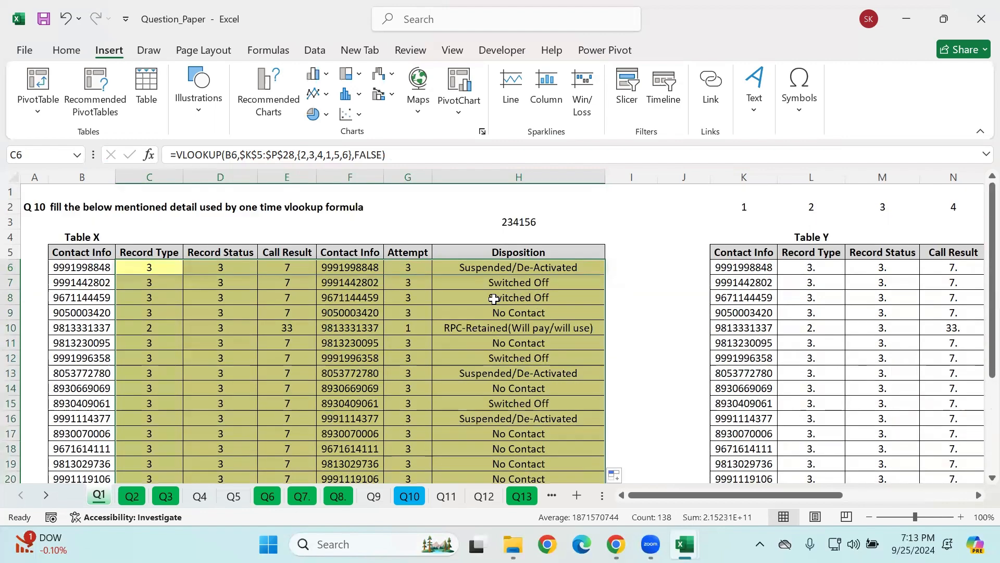
# Step: Look through the question sheets from Q2 to Q13 for the next exercise
pyautogui.click(96, 517)
pyautogui.click(133, 496)
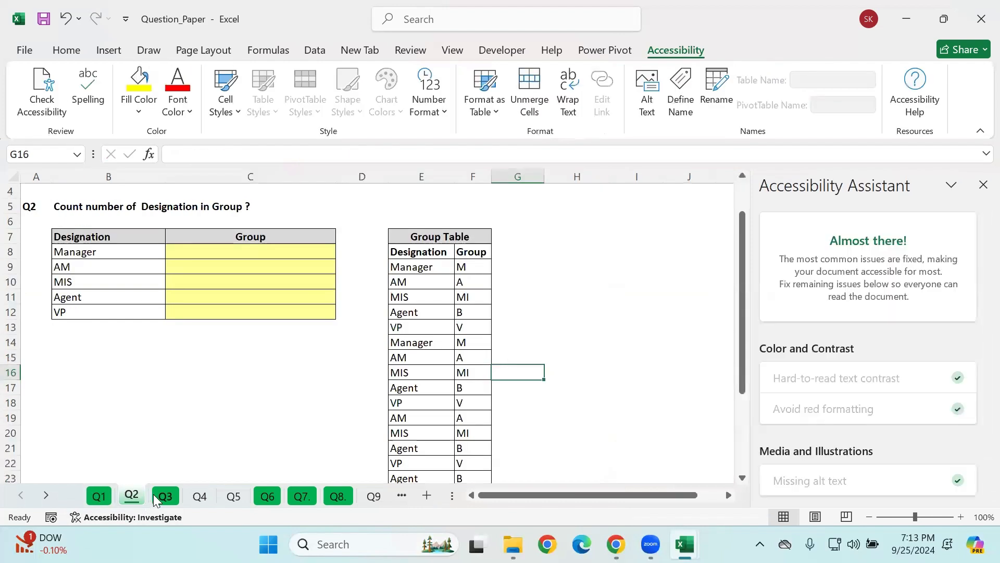
pyautogui.click(157, 497)
pyautogui.click(268, 496)
pyautogui.click(310, 498)
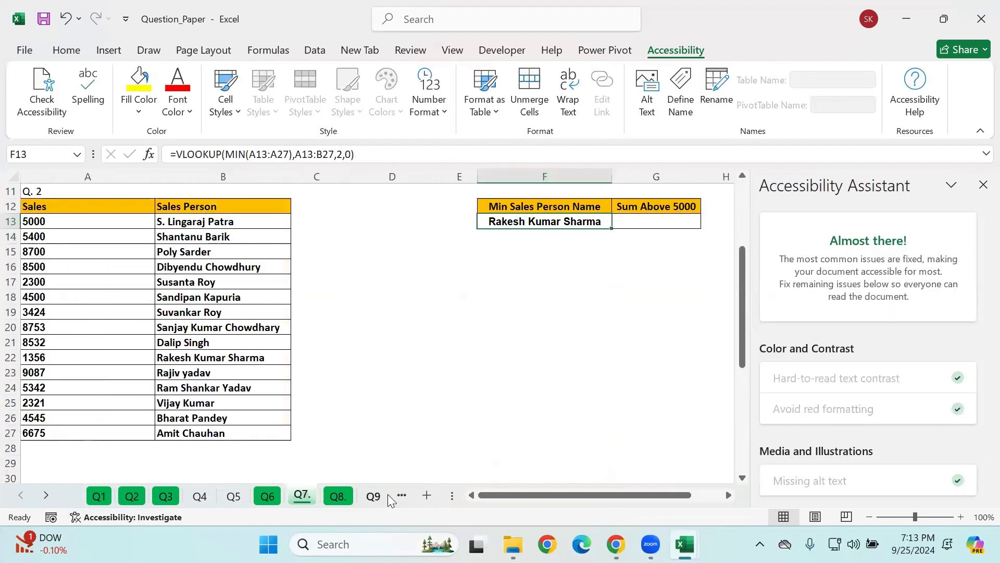
pyautogui.click(374, 497)
pyautogui.click(401, 496)
pyautogui.click(376, 497)
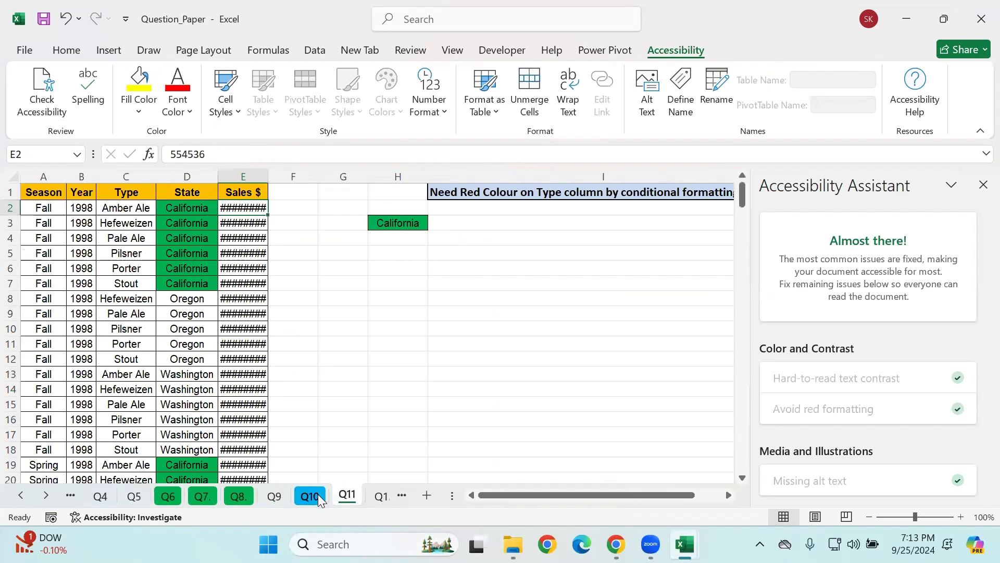
pyautogui.click(372, 498)
pyautogui.click(376, 498)
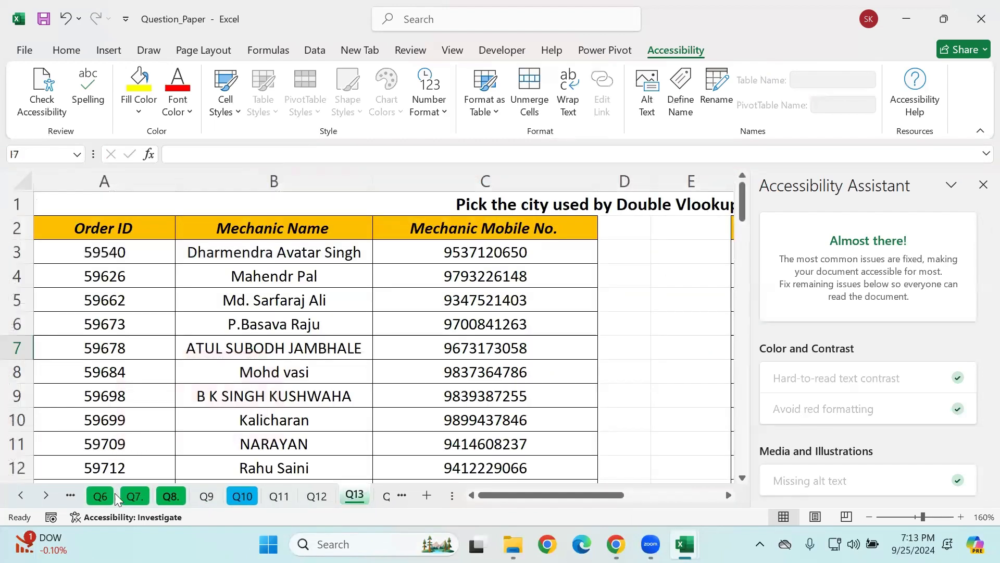
pyautogui.scroll(-1, 313, 400)
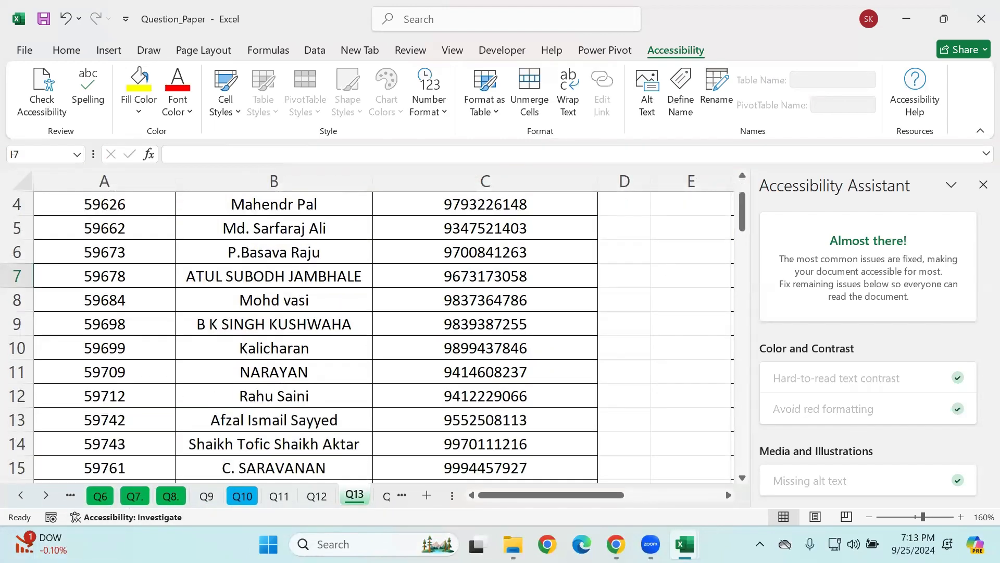
pyautogui.scroll(1, 426, 402)
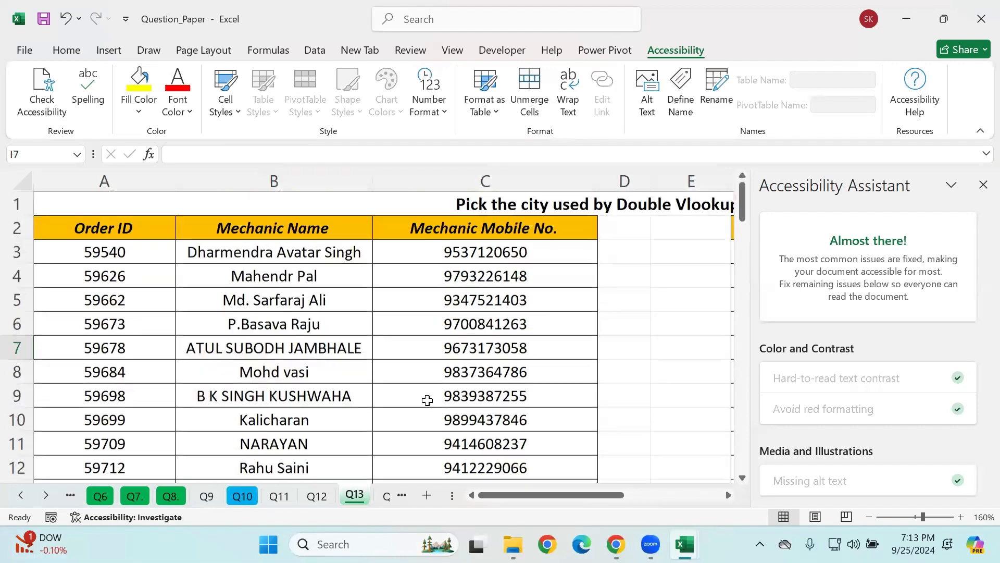
# Step: Review the exercises on sheets Q11, Q12, Q8 and Q7 again
pyautogui.click(279, 496)
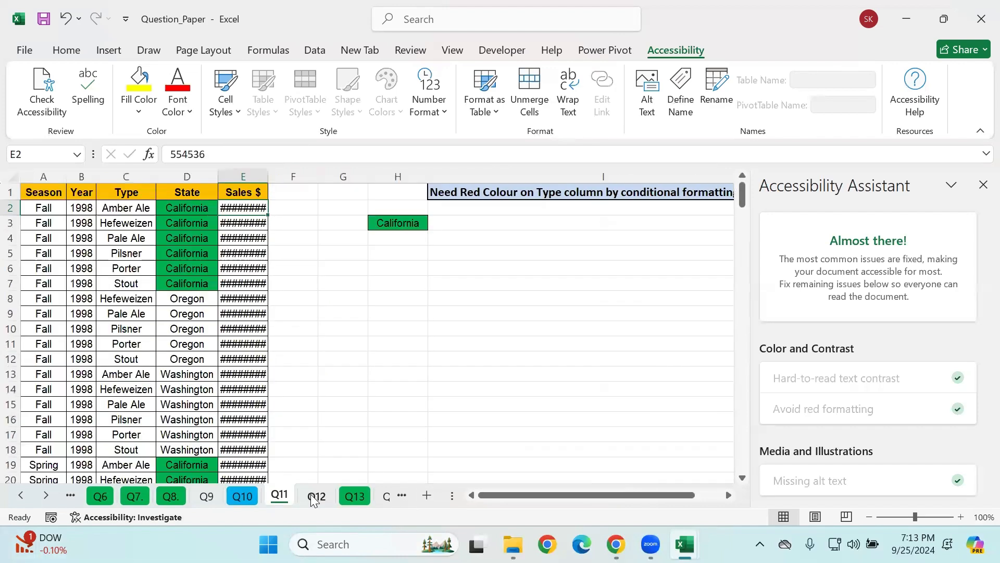
pyautogui.click(317, 496)
pyautogui.click(280, 496)
pyautogui.click(218, 497)
pyautogui.click(181, 497)
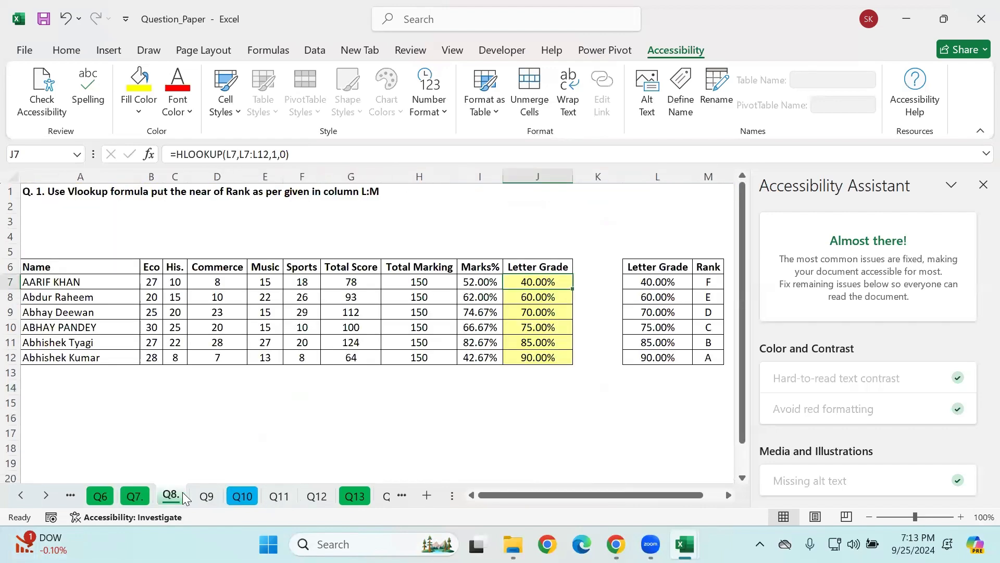
pyautogui.click(135, 496)
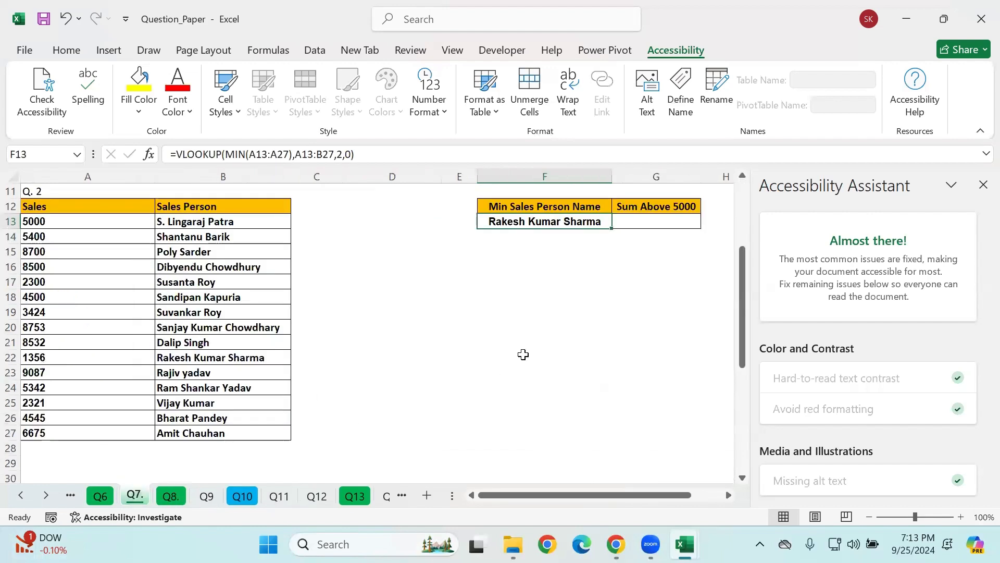
pyautogui.click(522, 355)
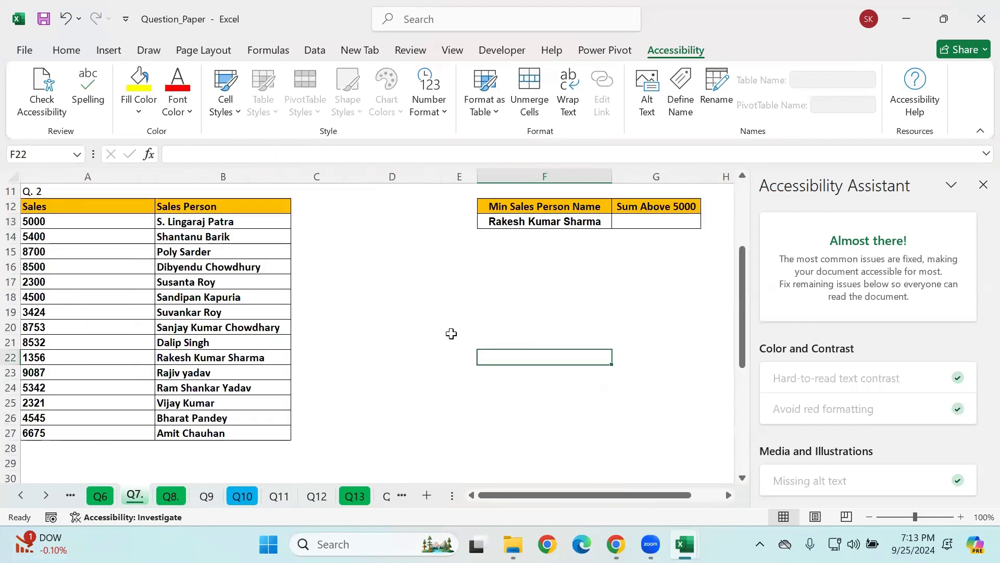
pyautogui.scroll(3, 417, 355)
pyautogui.click(301, 499)
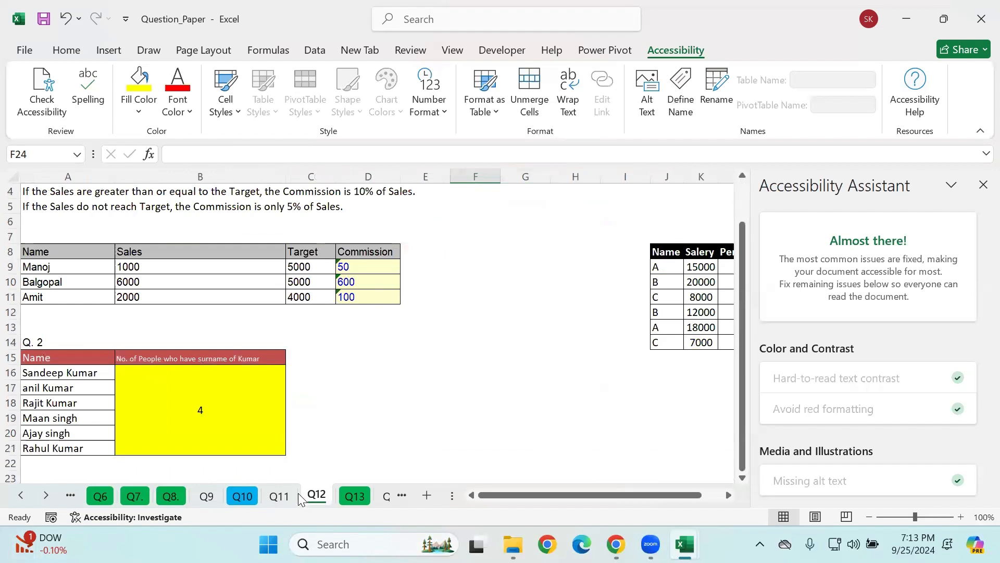
# Step: On sheet Q14, clear the existing reverse VLOOKUP formula from the Product Name cell G3
pyautogui.click(386, 498)
pyautogui.click(370, 386)
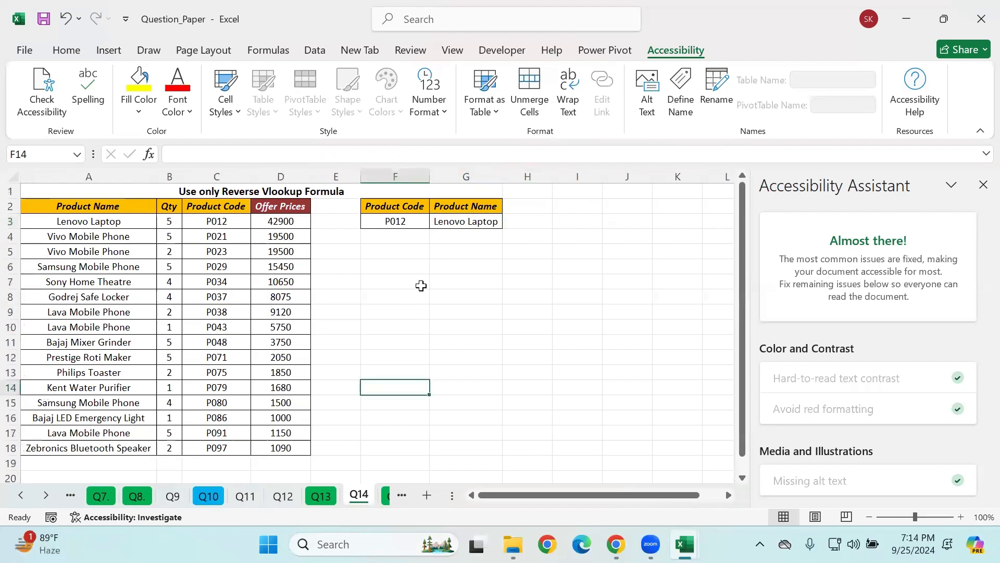
pyautogui.click(452, 217)
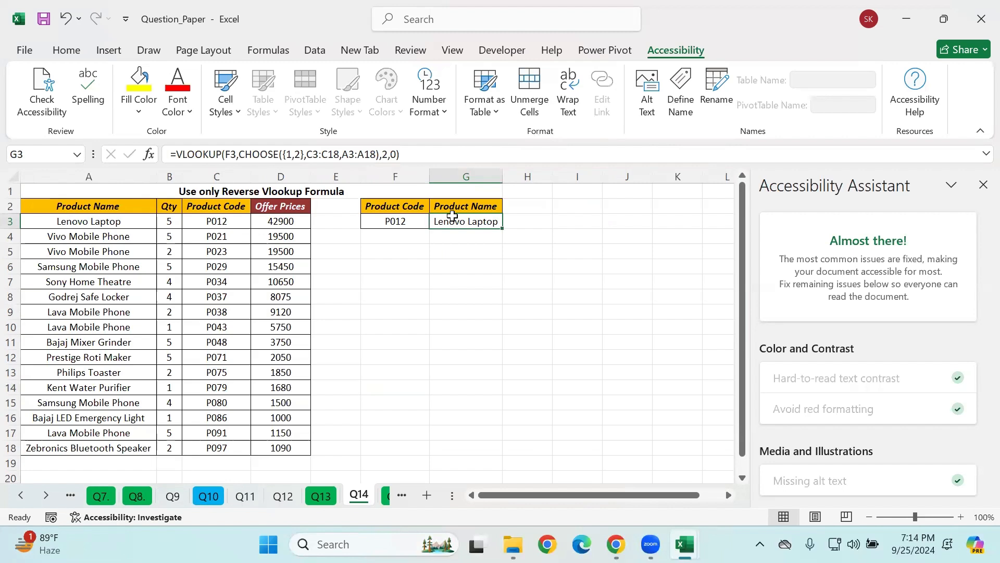
pyautogui.press('Delete')
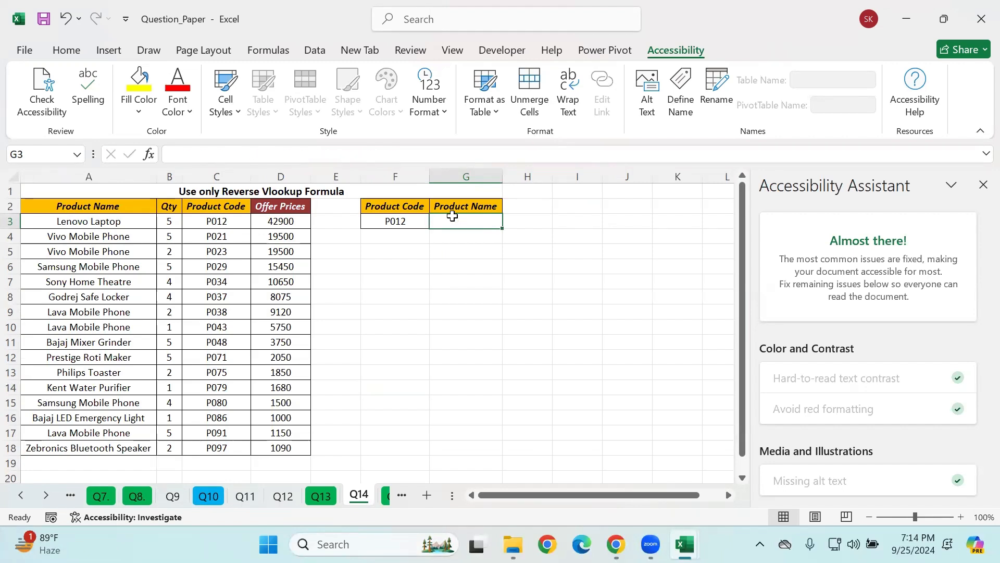
pyautogui.click(433, 270)
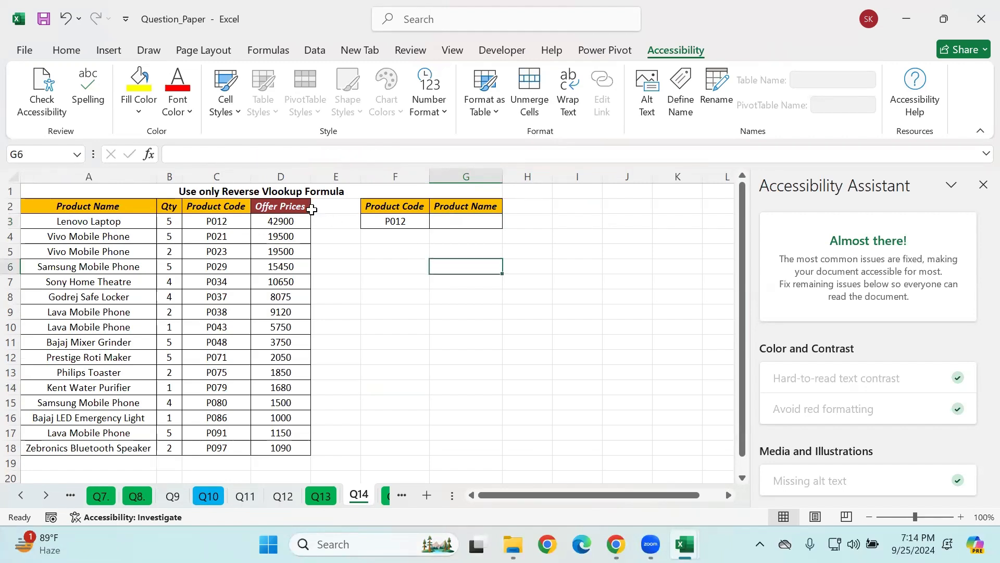
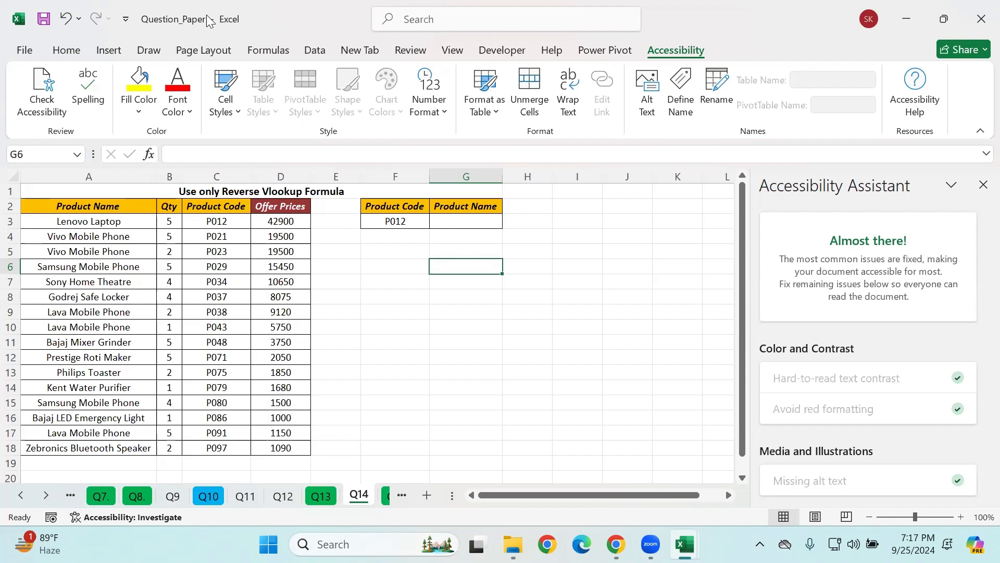
pyautogui.click(448, 221)
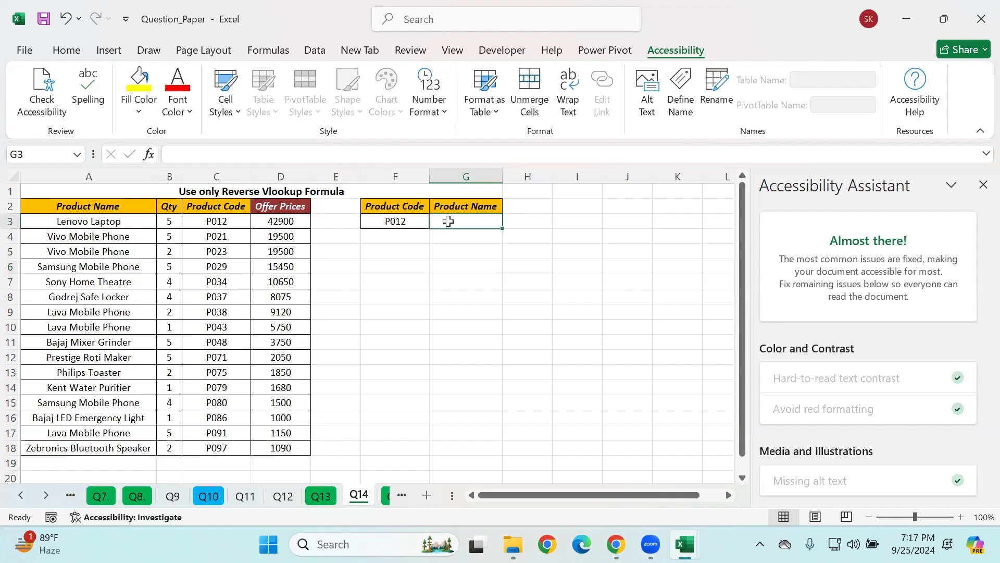
pyautogui.write('=vl')
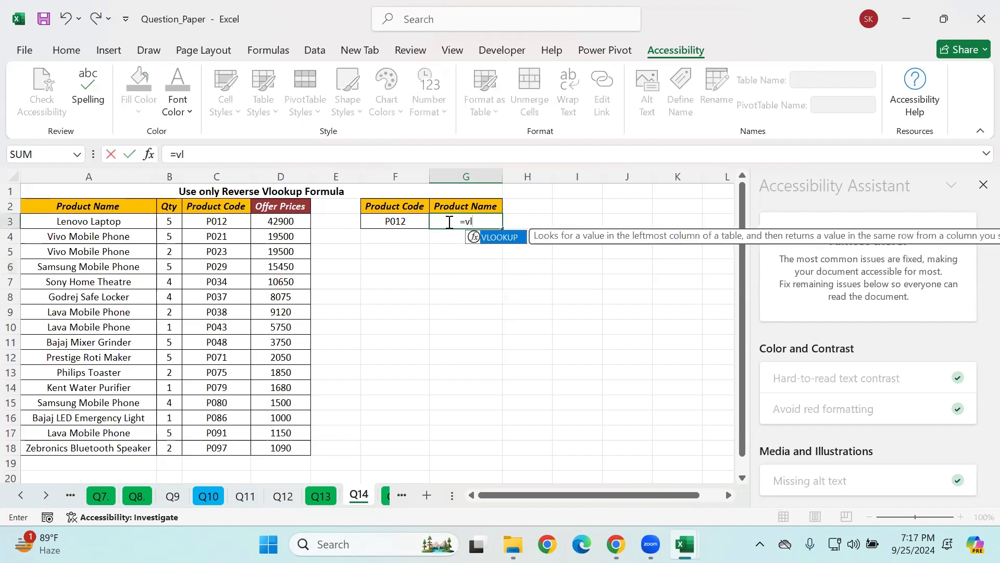
pyautogui.press('BackSpace')
pyautogui.press('BackSpace')
pyautogui.press('BackSpace')
pyautogui.click(353, 269)
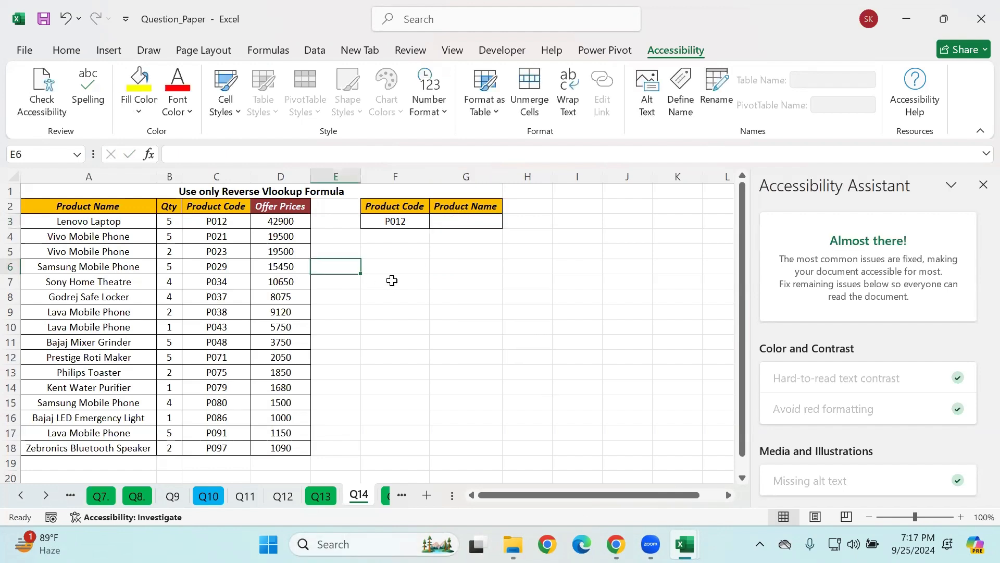
# Step: In cell F7, start a CHOOSE formula with the array {1,2} as its index number
pyautogui.click(390, 281)
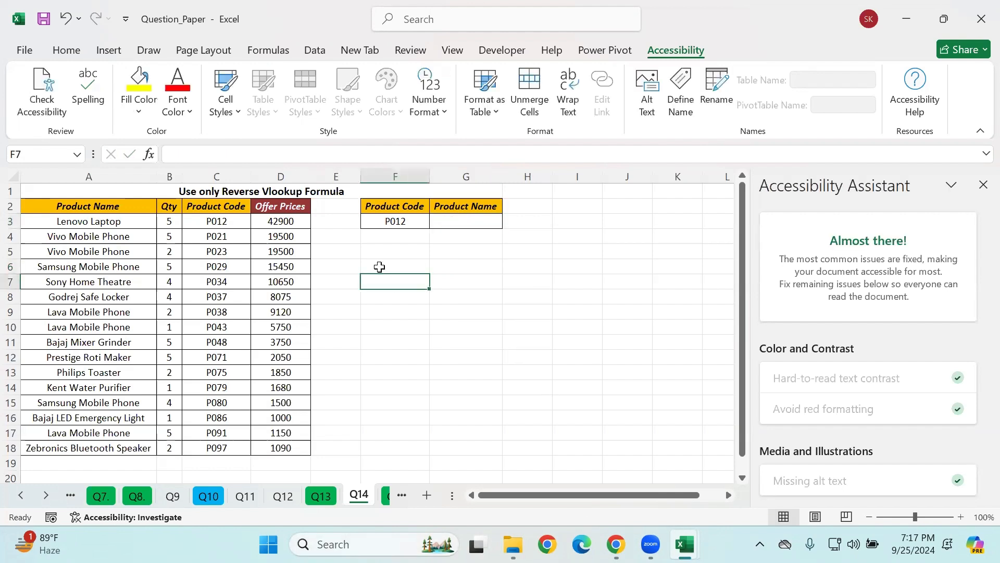
pyautogui.click(234, 211)
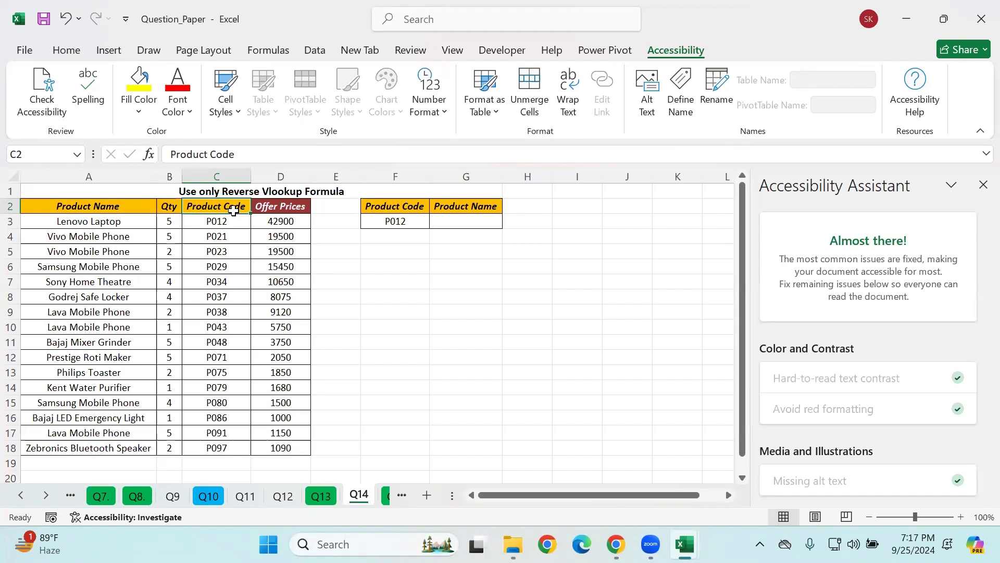
pyautogui.moveTo(208, 208); pyautogui.dragTo(216, 449)
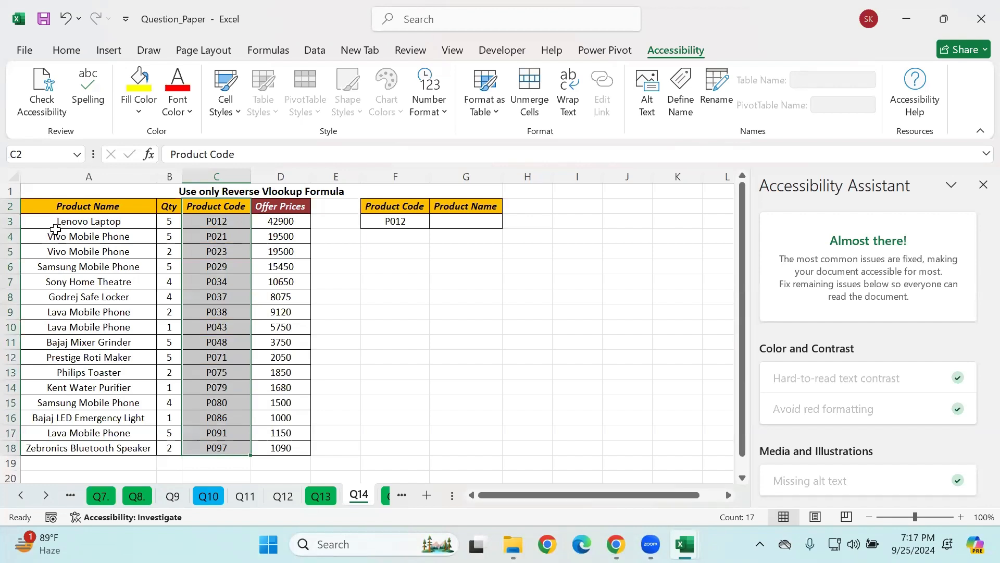
pyautogui.click(415, 279)
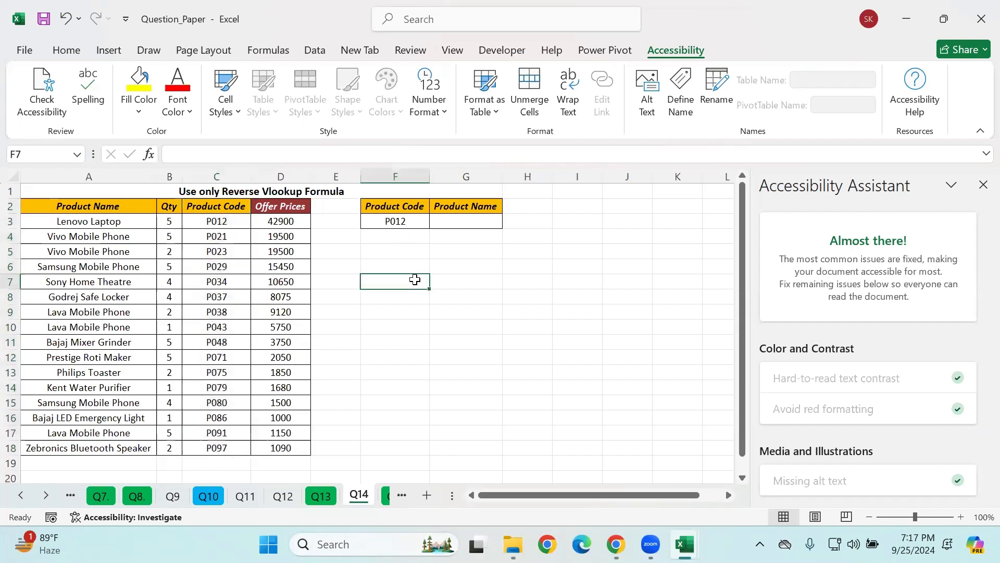
pyautogui.write('=choo')
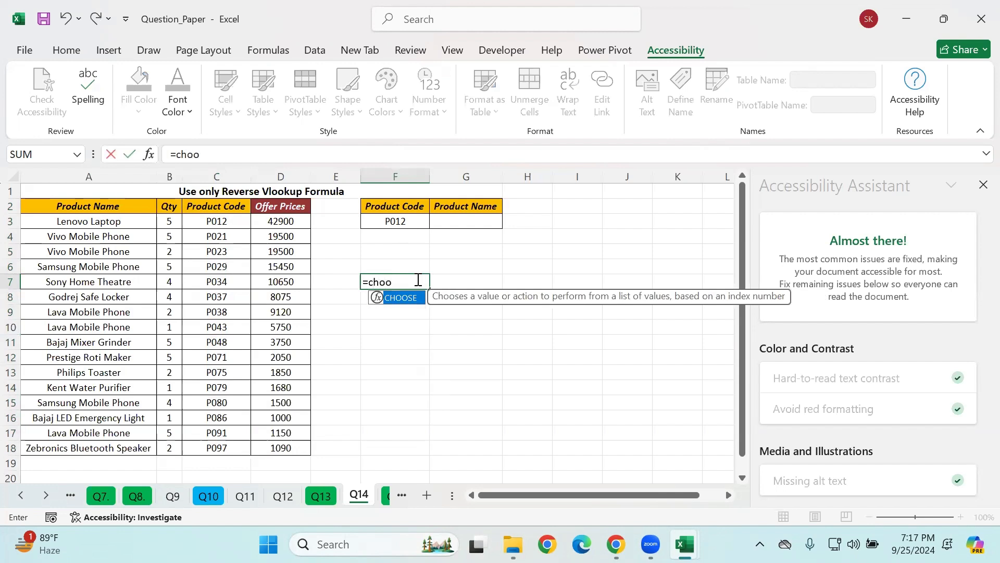
pyautogui.press('Tab')
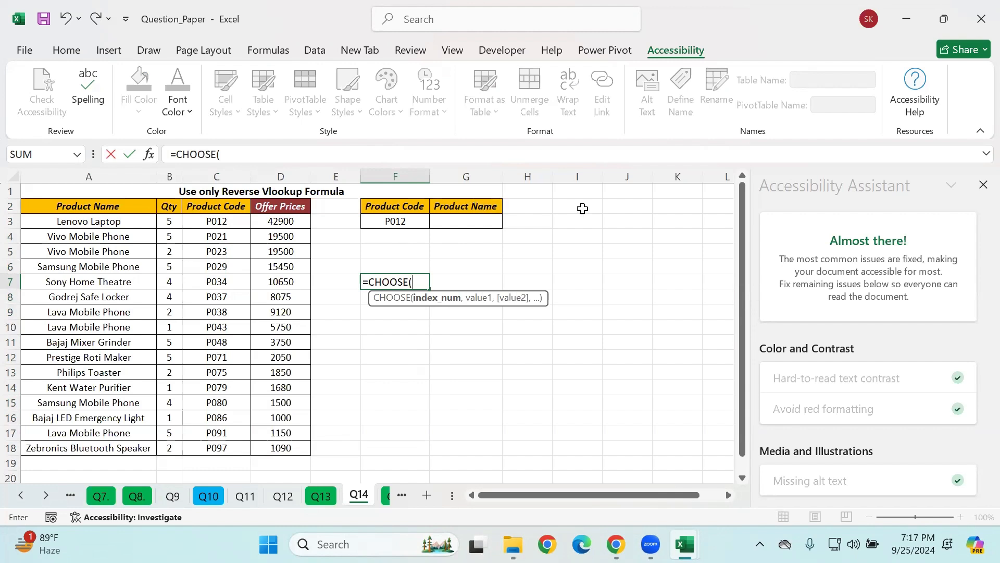
pyautogui.write('{1,2},')
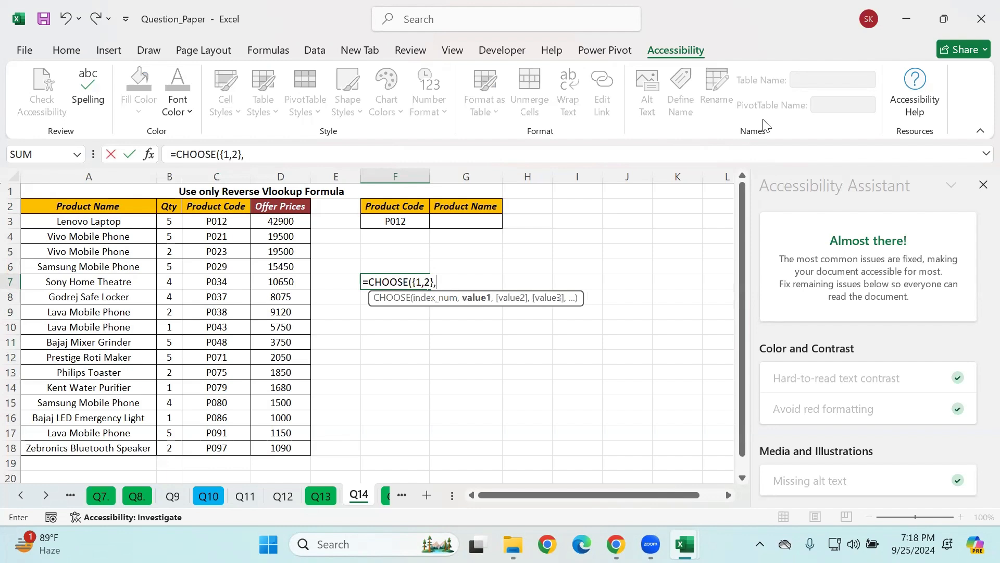
# Step: Complete the CHOOSE formula in F7 with C2:C18 as the first value and A2:A18 as the second
pyautogui.moveTo(216, 206); pyautogui.dragTo(224, 447)
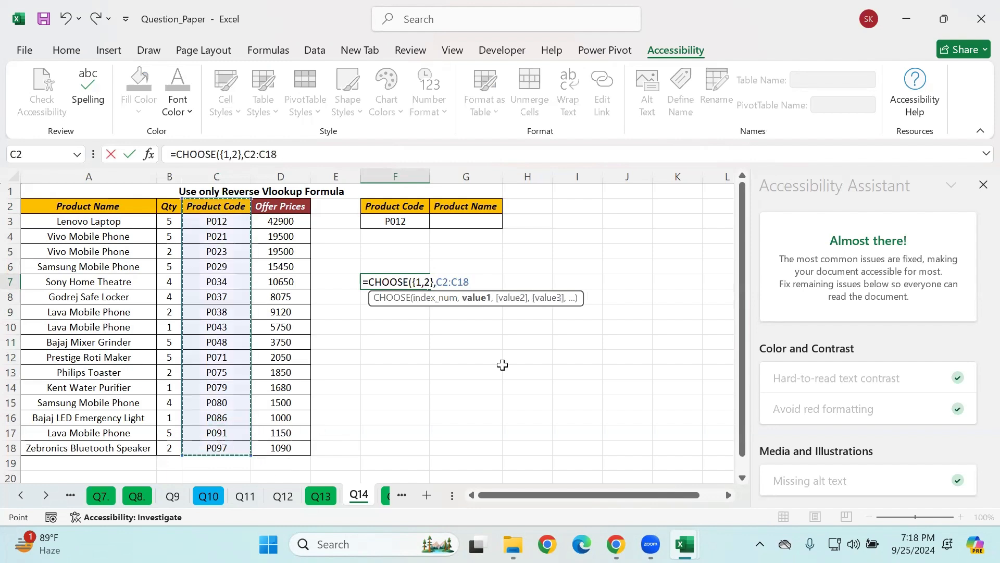
pyautogui.write(',')
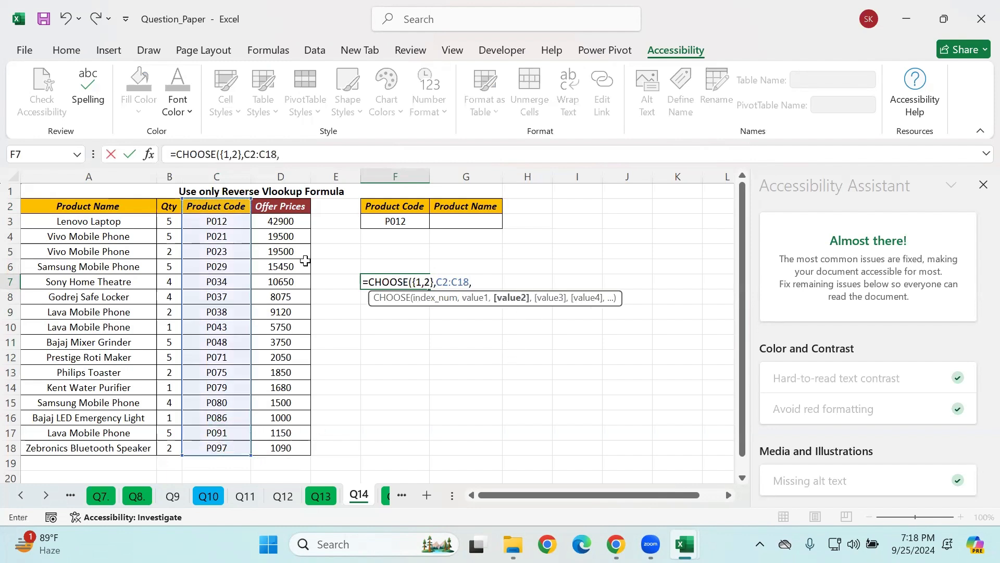
pyautogui.moveTo(65, 209); pyautogui.dragTo(120, 383)
pyautogui.scroll(2, 667, 307)
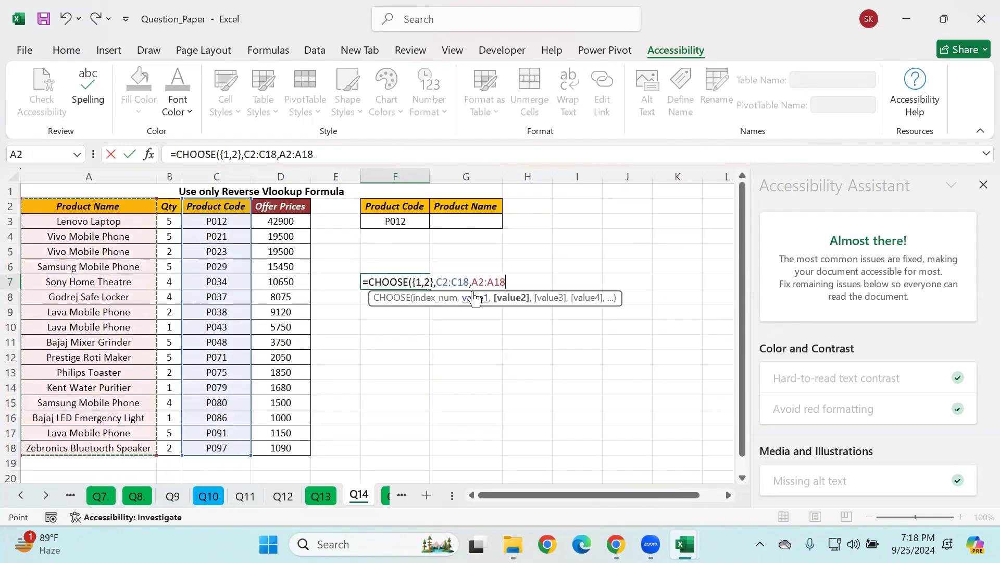
pyautogui.write(')')
pyautogui.press('Return')
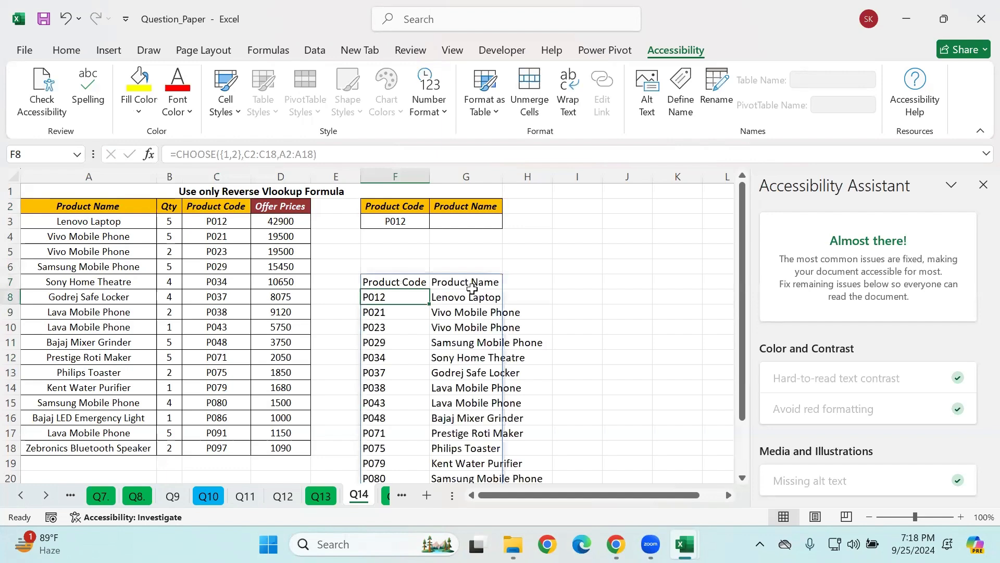
# Step: Autofit the width of column G to its contents
pyautogui.click(500, 191)
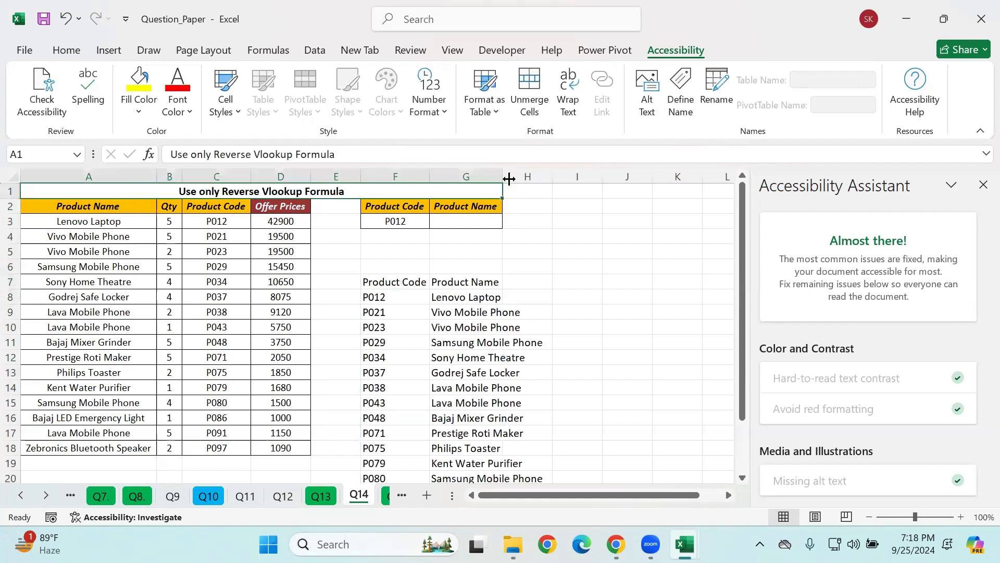
pyautogui.doubleClick(508, 177)
# Step: Examine the full two-column array spilled from the CHOOSE formula in F7
pyautogui.click(389, 281)
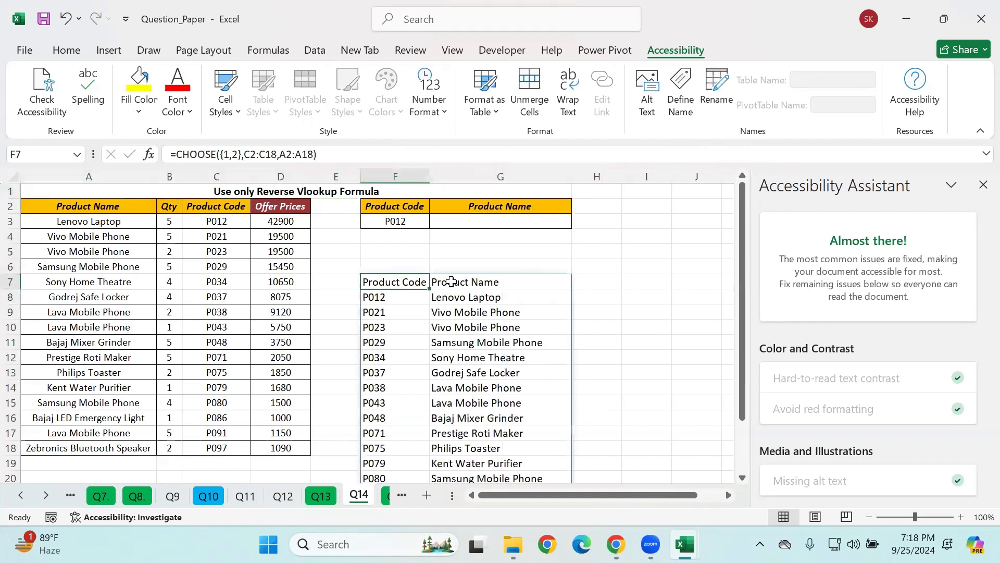
pyautogui.click(509, 313)
pyautogui.moveTo(380, 284); pyautogui.dragTo(500, 345)
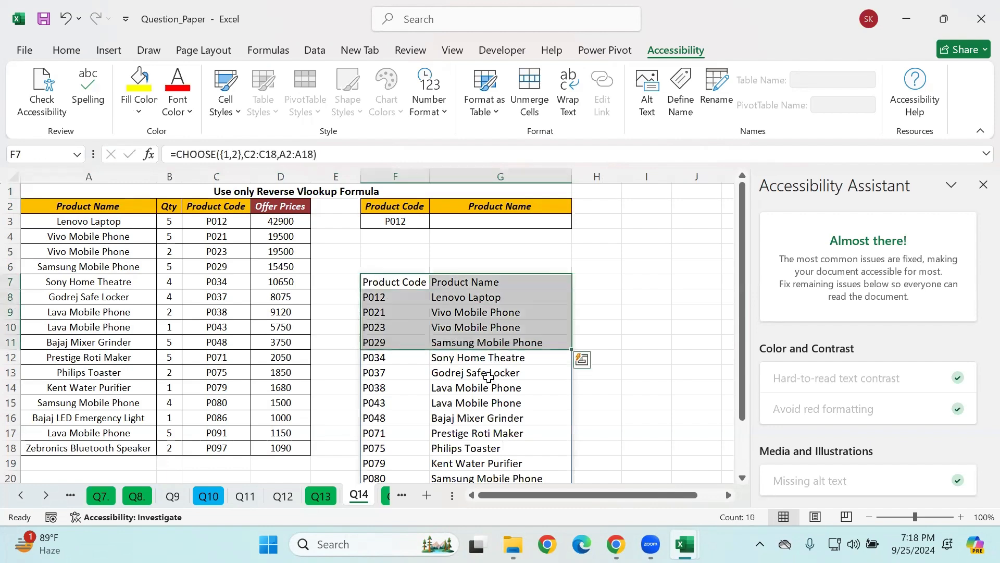
pyautogui.click(489, 375)
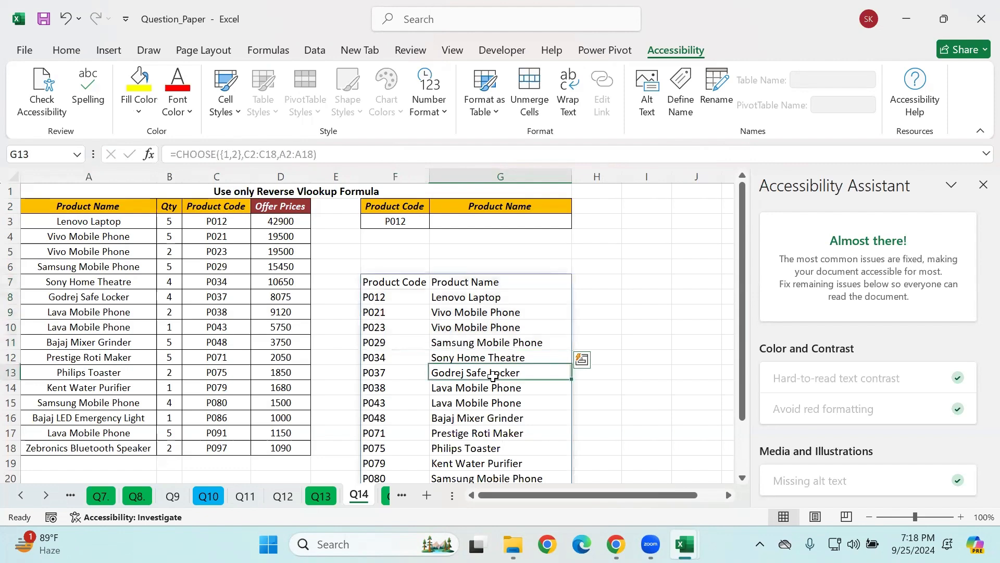
pyautogui.click(385, 285)
pyautogui.hotkey('ctrl', 'shift', 'Right')
pyautogui.hotkey('ctrl', 'shift', 'Down')
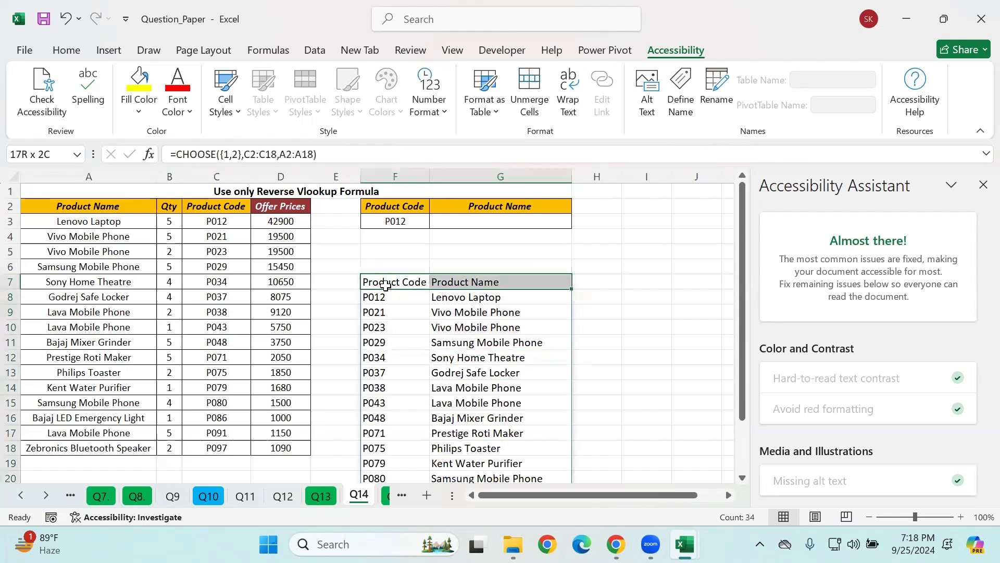
pyautogui.scroll(2, 396, 271)
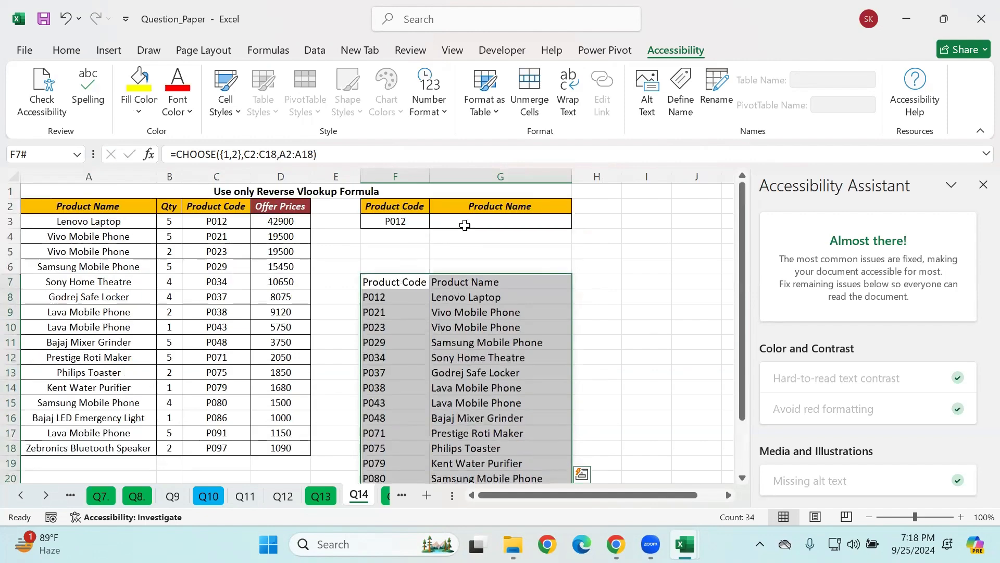
# Step: In Product Name cell G3, start a VLOOKUP of F3 whose table array is a CHOOSE with index {1,2}
pyautogui.click(466, 225)
pyautogui.write('=vlo')
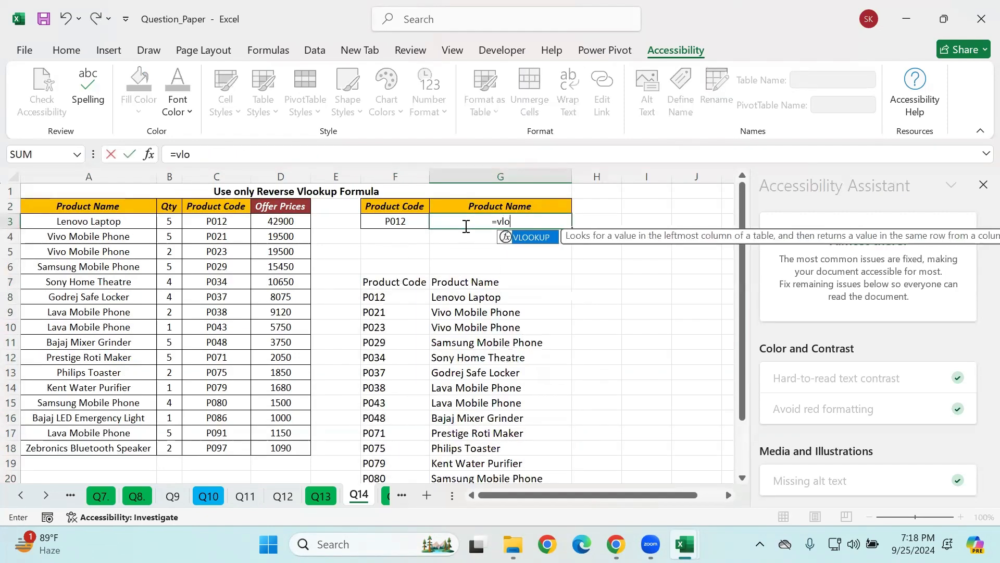
pyautogui.press('Tab')
pyautogui.click(395, 221)
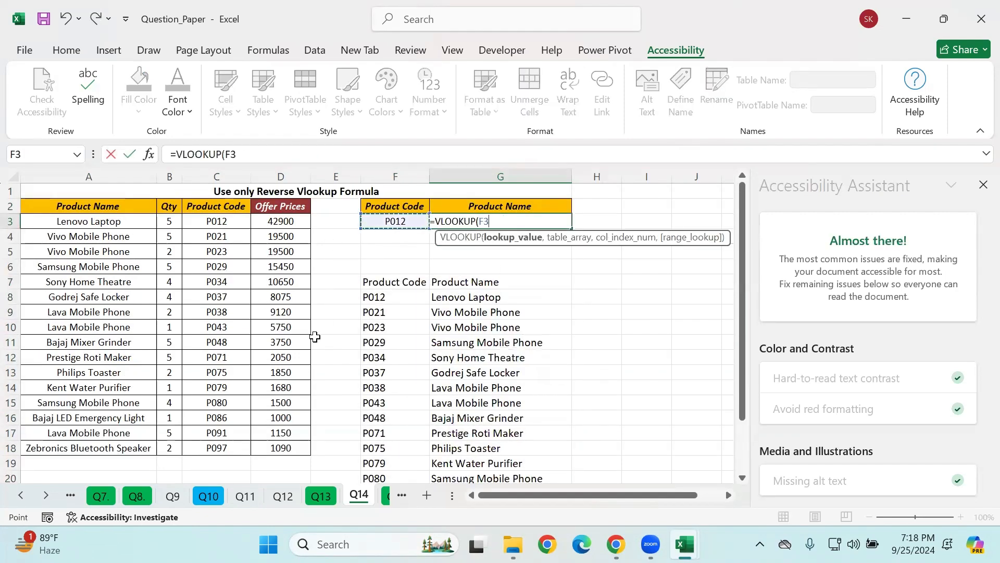
pyautogui.write(',')
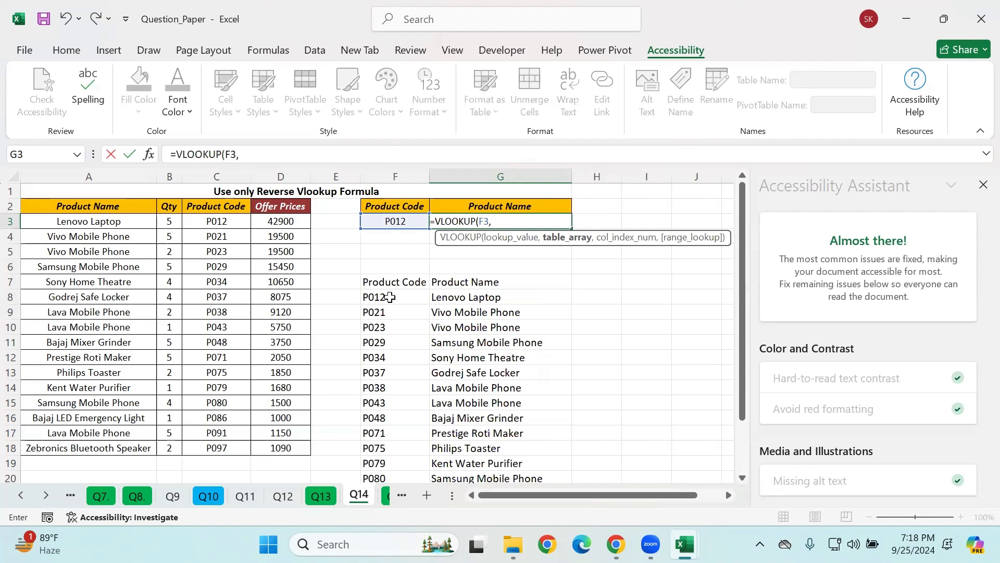
pyautogui.write('cho')
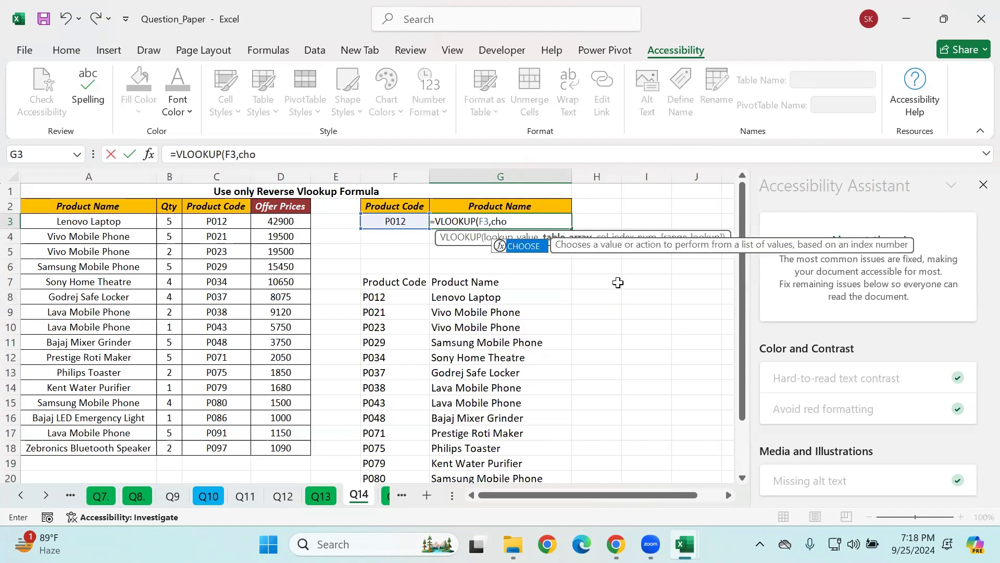
pyautogui.press('Tab')
pyautogui.write('{')
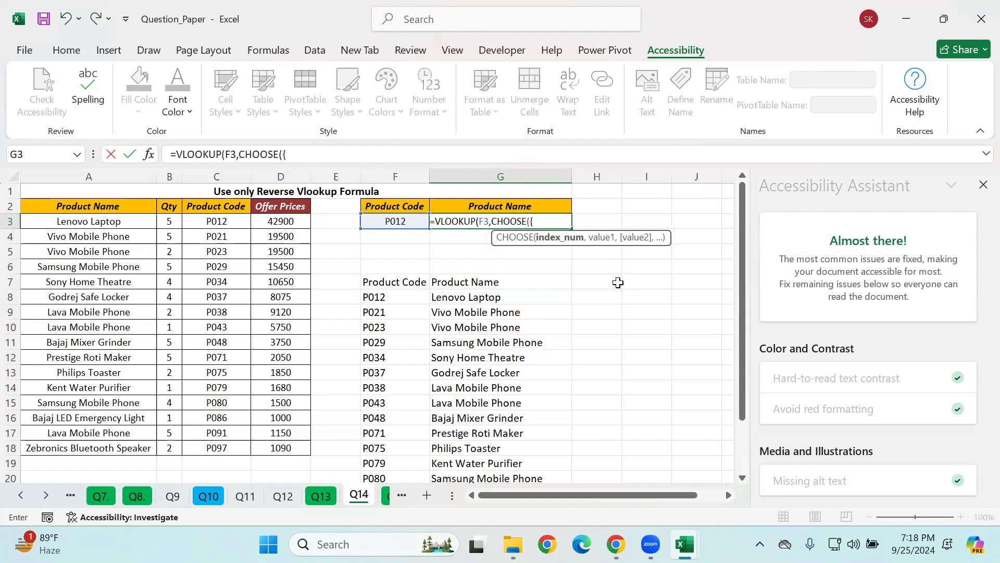
pyautogui.write('1,2},')
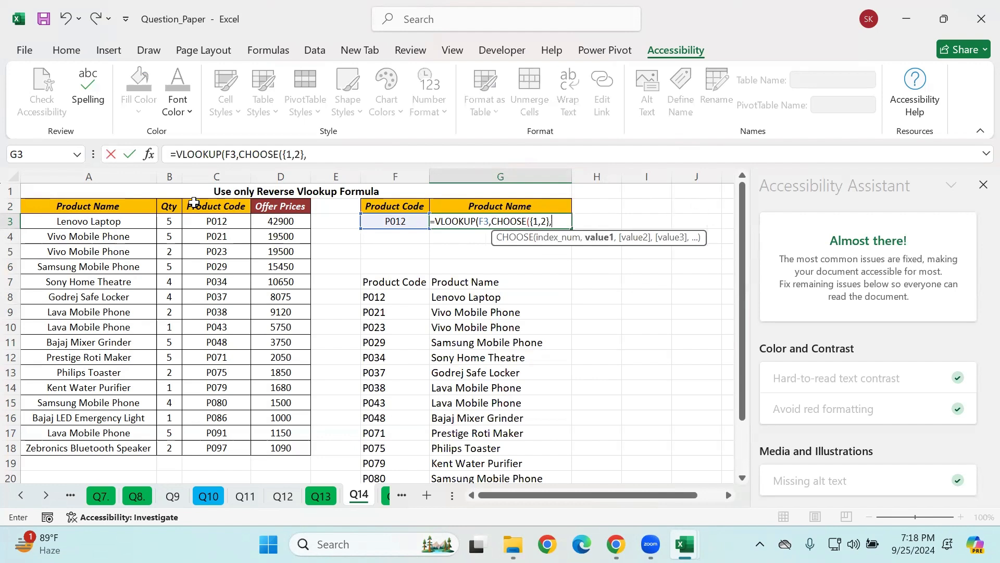
# Step: Give the nested CHOOSE in G3 the ranges C2:C18 and A2:A18 as its values and close it
pyautogui.moveTo(215, 211); pyautogui.dragTo(217, 449)
pyautogui.write(',')
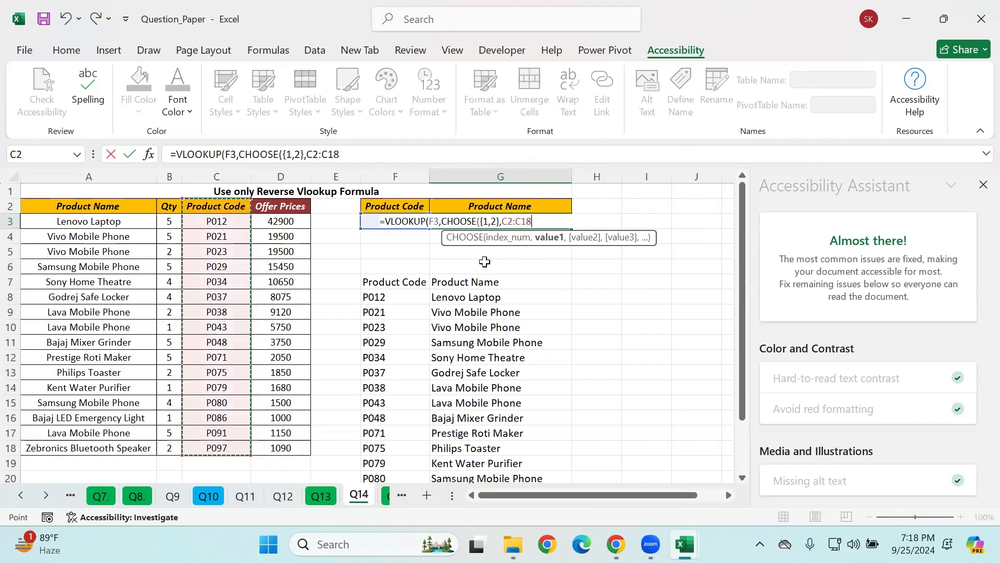
pyautogui.moveTo(128, 206); pyautogui.dragTo(112, 449)
pyautogui.write(',')
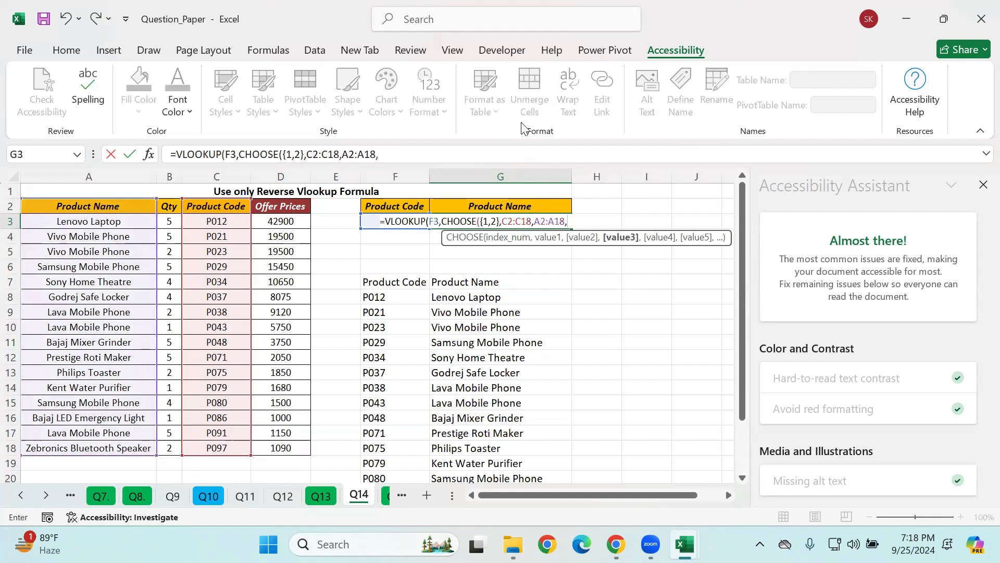
pyautogui.press('BackSpace')
pyautogui.write(')')
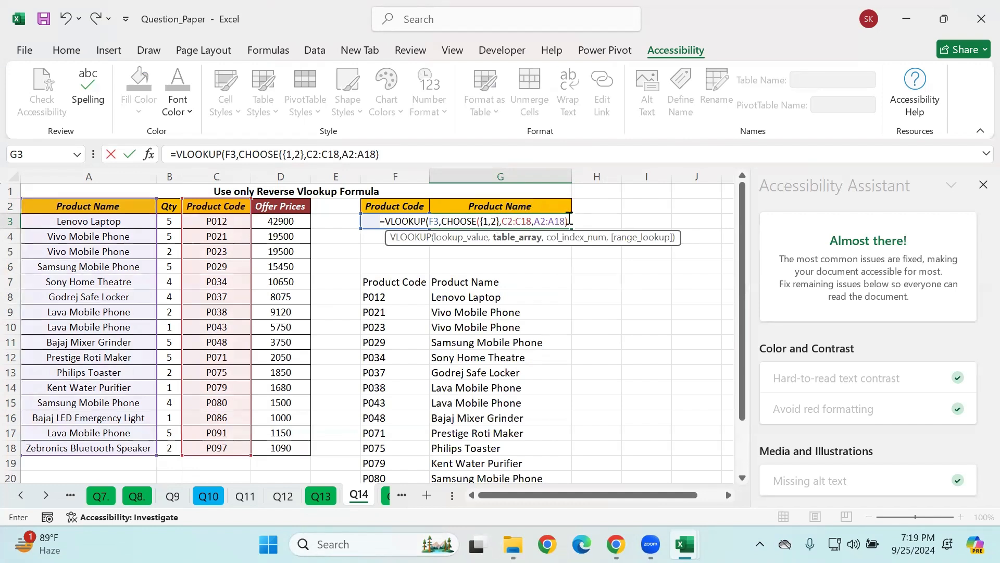
pyautogui.write(',')
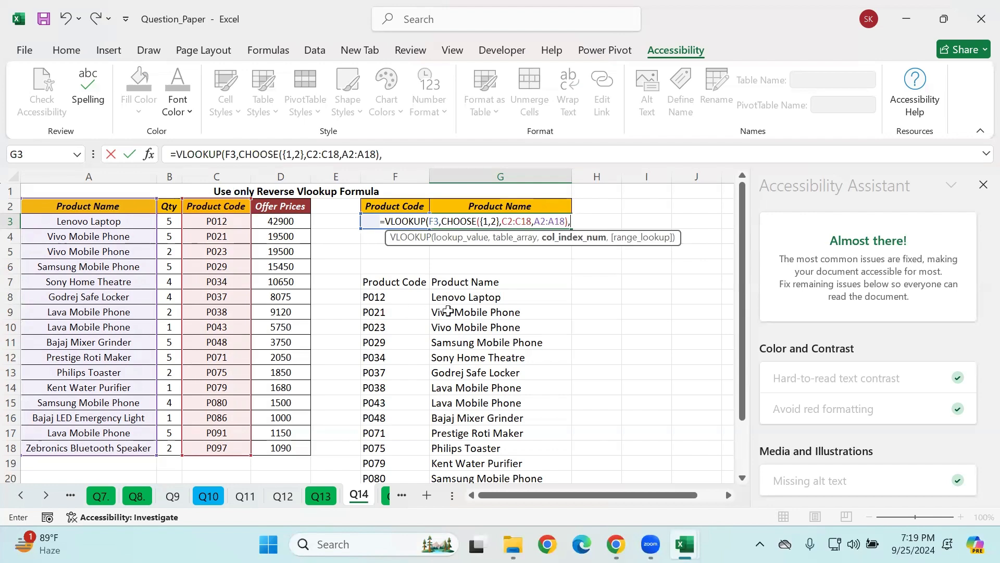
# Step: Finish the VLOOKUP in G3 with column index 2 and FALSE for an exact match, then check the entered formula
pyautogui.write('2,')
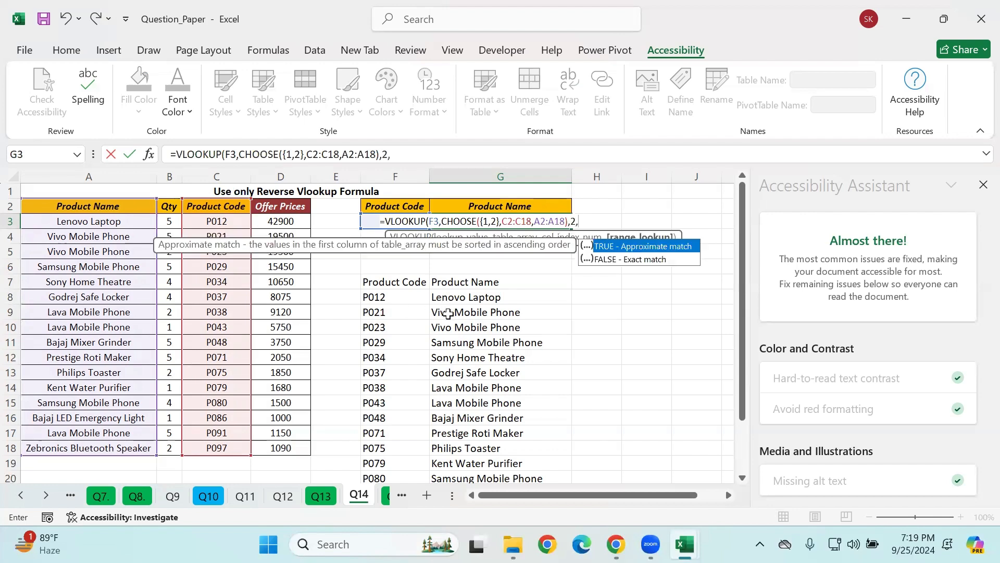
pyautogui.press('Tab')
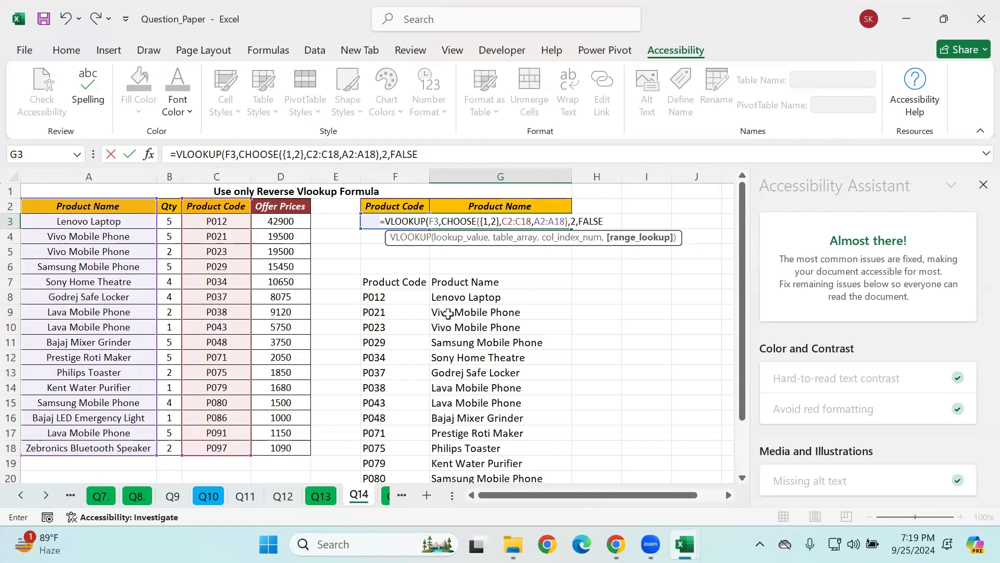
pyautogui.write(')')
pyautogui.press('Return')
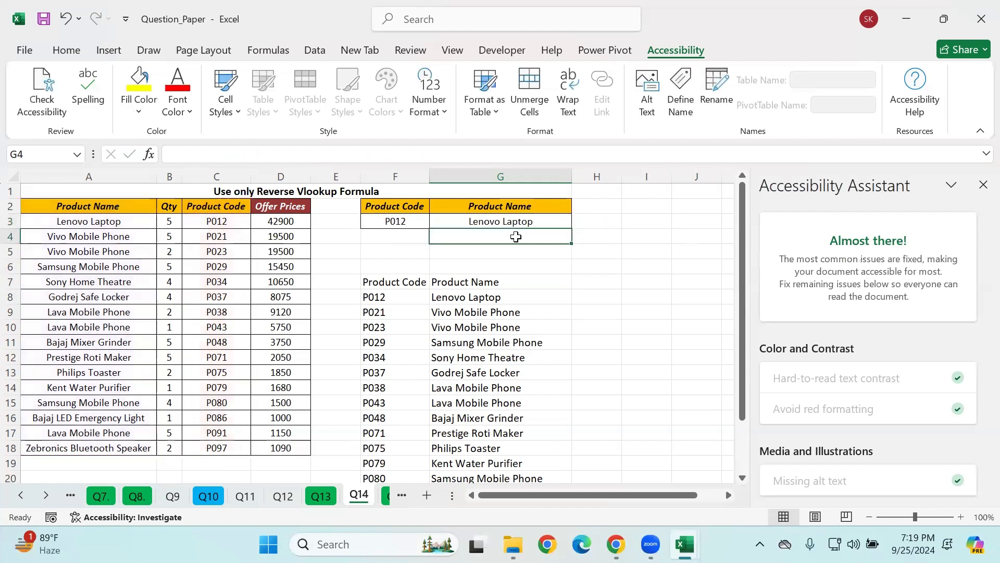
pyautogui.click(495, 220)
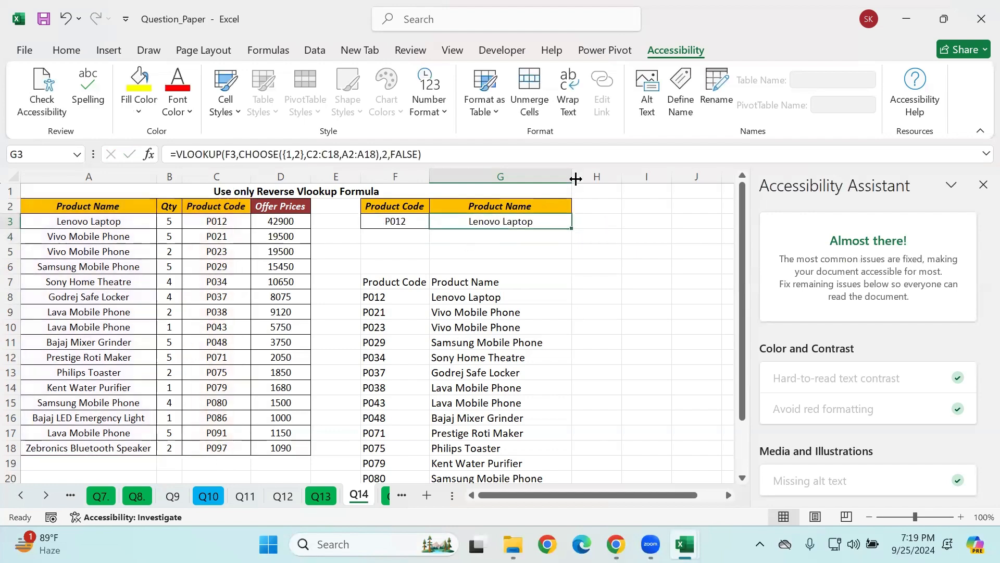
pyautogui.click(594, 199)
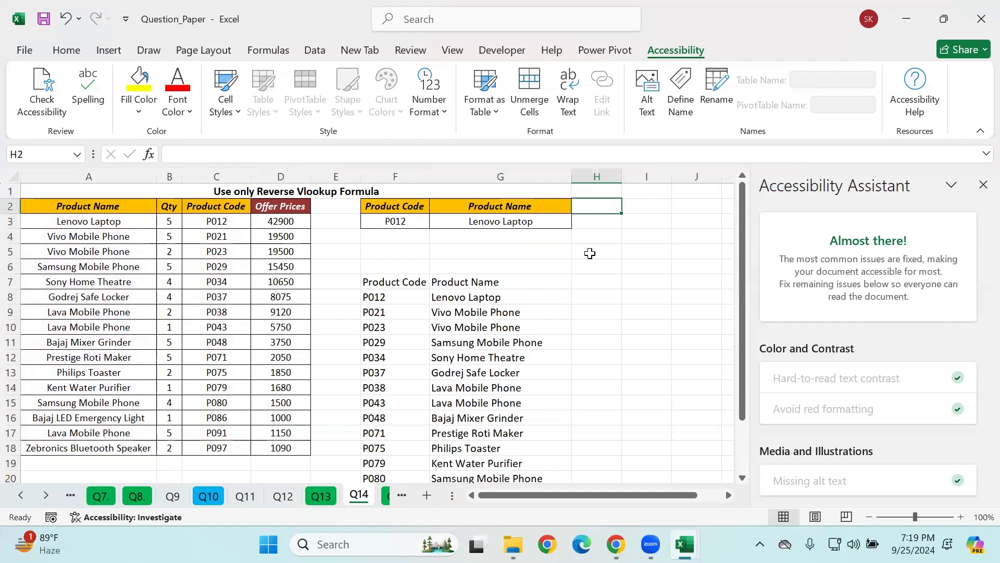
# Step: Add the header offer_Price in H2 and fit column H's width to it
pyautogui.write('offer')
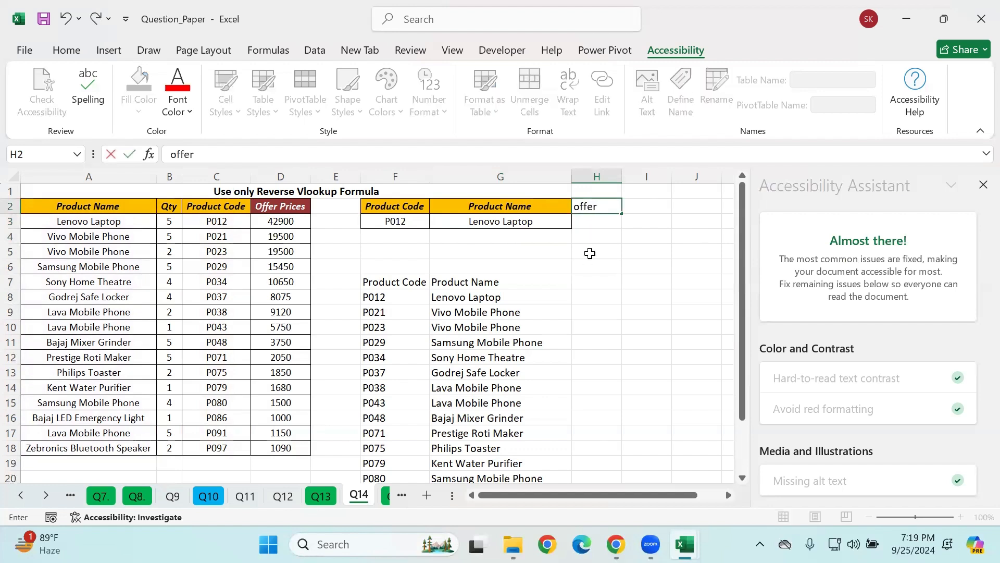
pyautogui.write('_Price')
pyautogui.press('Return')
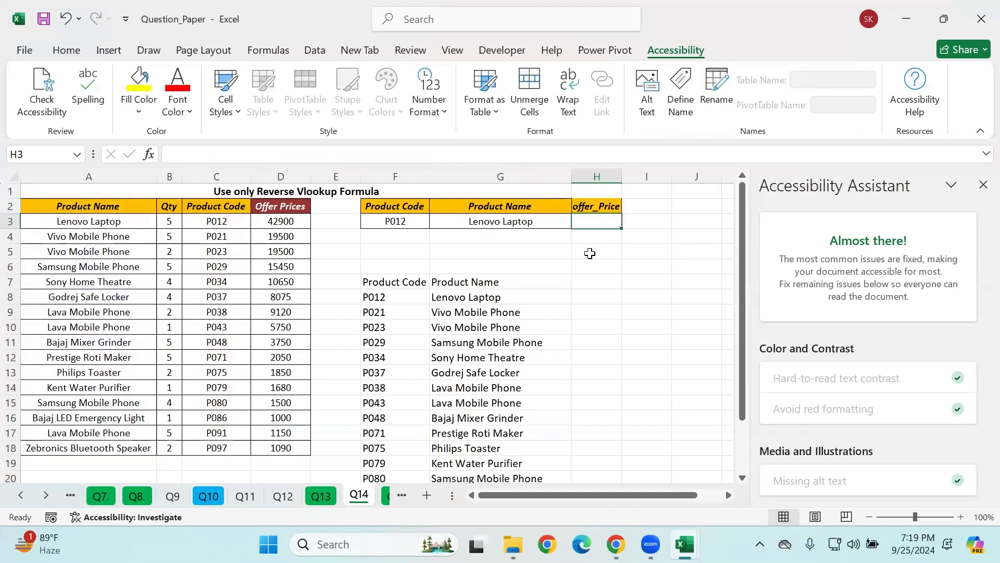
pyautogui.click(626, 175)
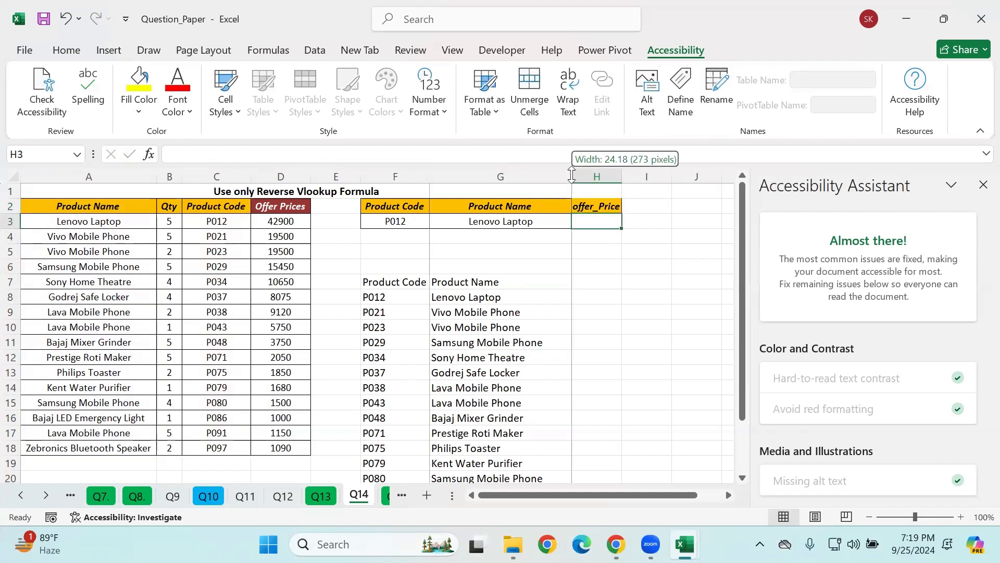
pyautogui.doubleClick(626, 176)
pyautogui.click(552, 281)
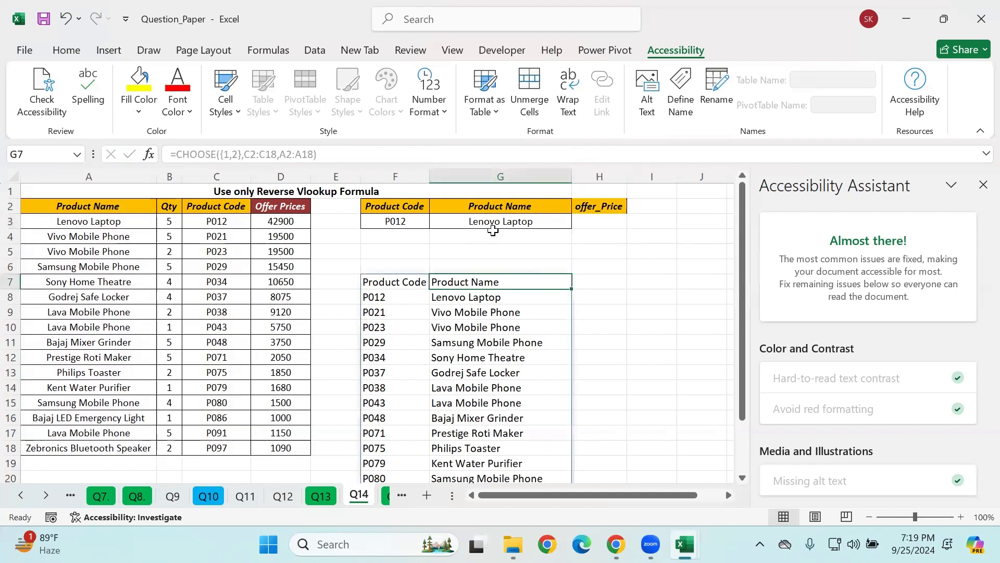
pyautogui.click(492, 223)
pyautogui.moveTo(239, 155); pyautogui.dragTo(383, 155)
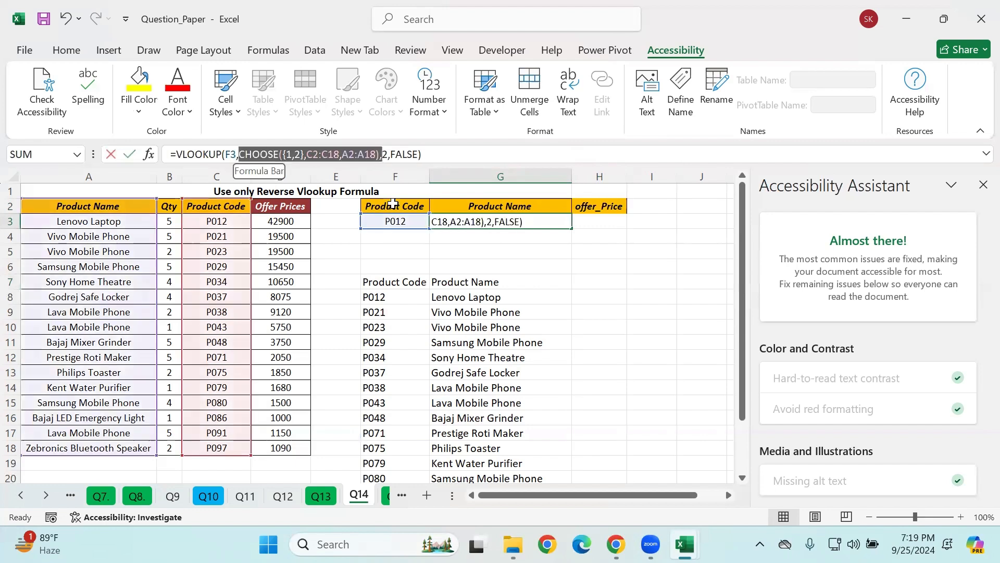
pyautogui.click(386, 290)
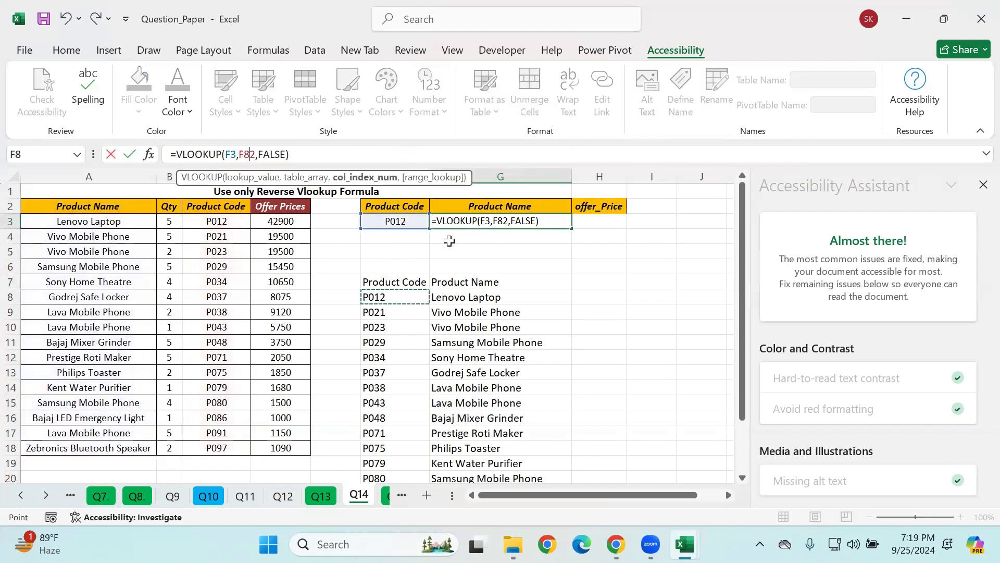
pyautogui.hotkey('ctrl', 'z')
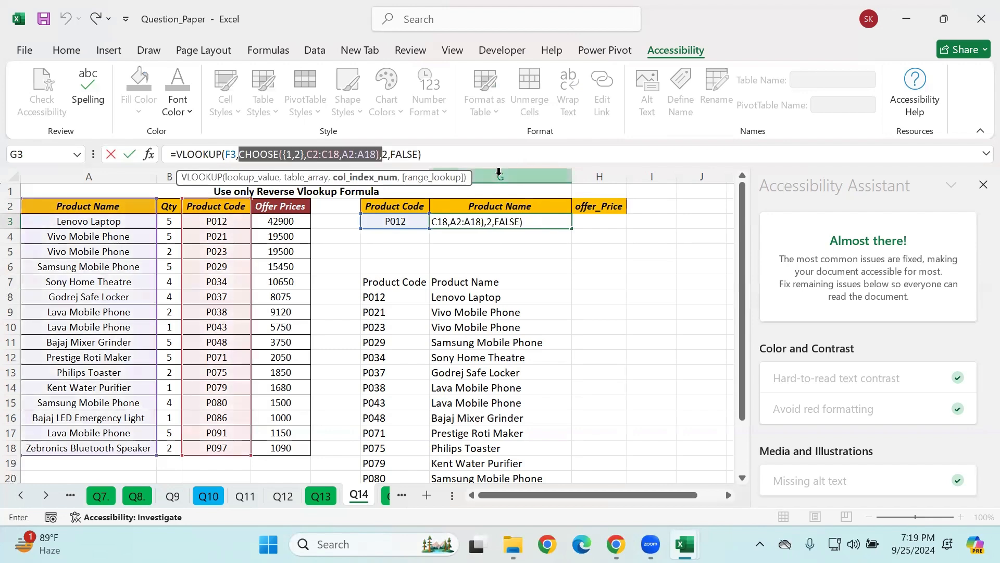
pyautogui.press('Return')
# Step: Delete the spilled CHOOSE array that starts in F7 below the lookup table
pyautogui.moveTo(388, 282); pyautogui.dragTo(485, 473)
pyautogui.scroll(1, 538, 339)
pyautogui.click(468, 298)
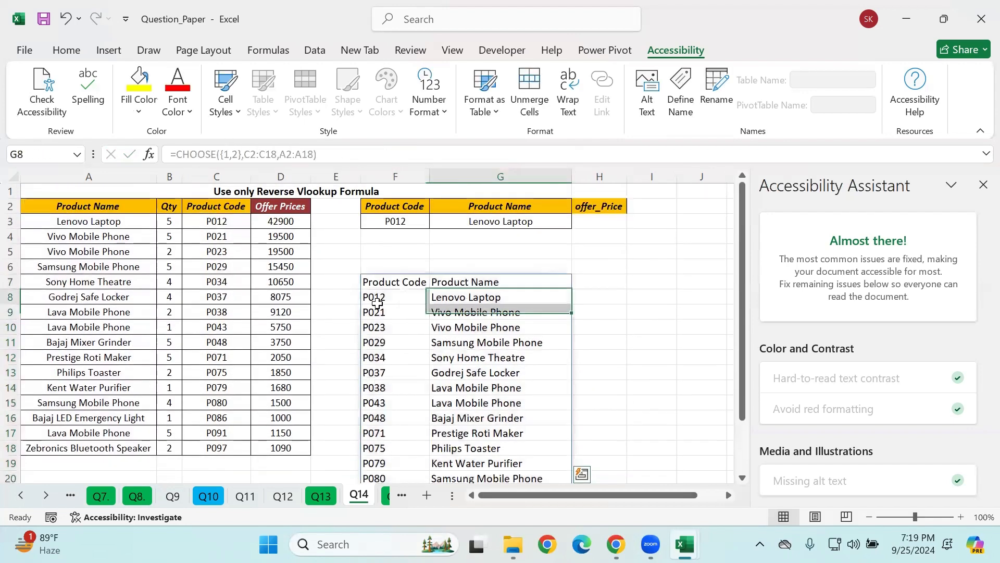
pyautogui.moveTo(381, 288); pyautogui.dragTo(475, 469)
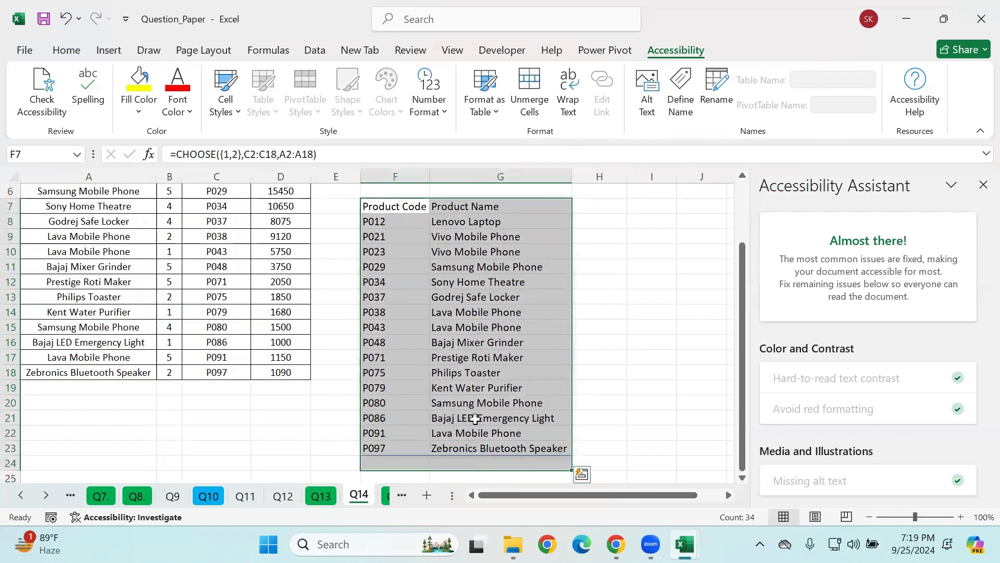
pyautogui.press('Delete')
pyautogui.scroll(2, 474, 396)
# Step: Review the nested CHOOSE that serves as the table array in G3's VLOOKUP formula, leaving the formula as it is
pyautogui.click(480, 206)
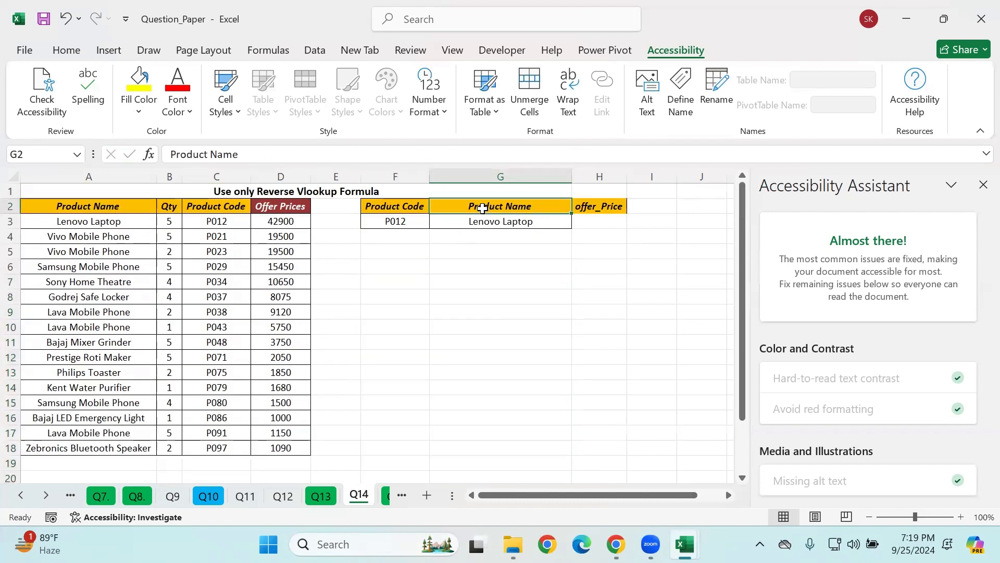
pyautogui.click(485, 223)
pyautogui.moveTo(239, 154); pyautogui.dragTo(379, 155)
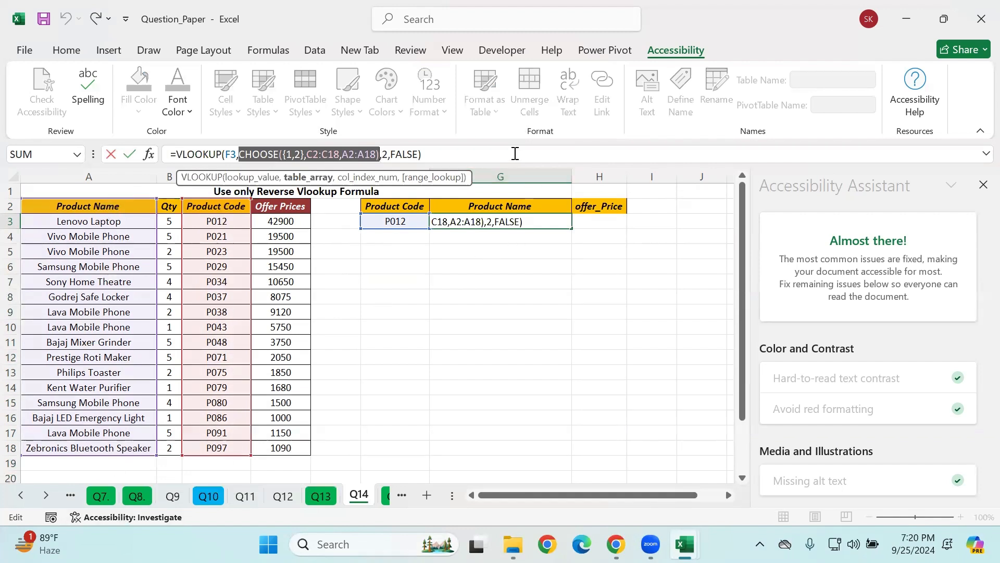
pyautogui.click(515, 154)
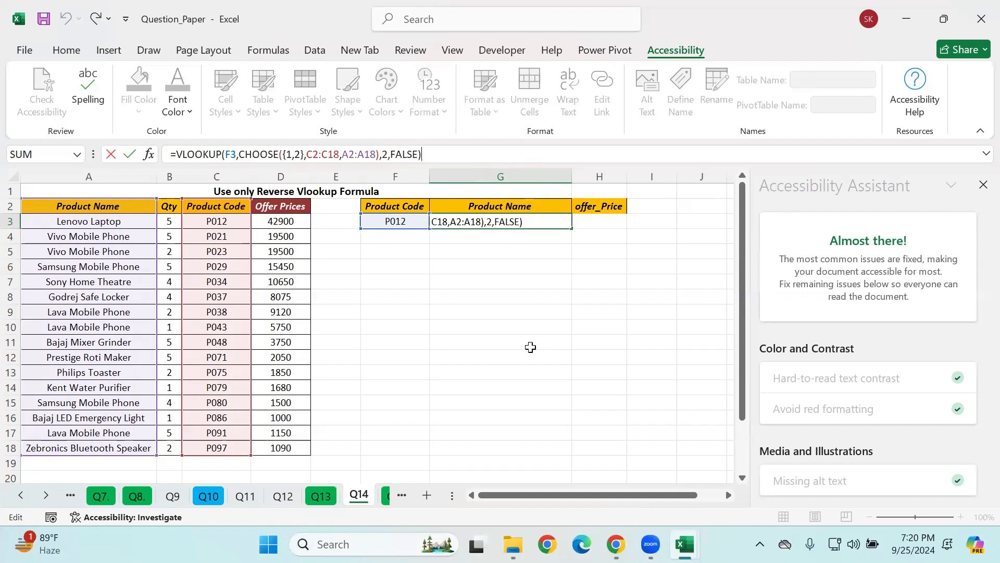
pyautogui.press('Return')
pyautogui.click(480, 328)
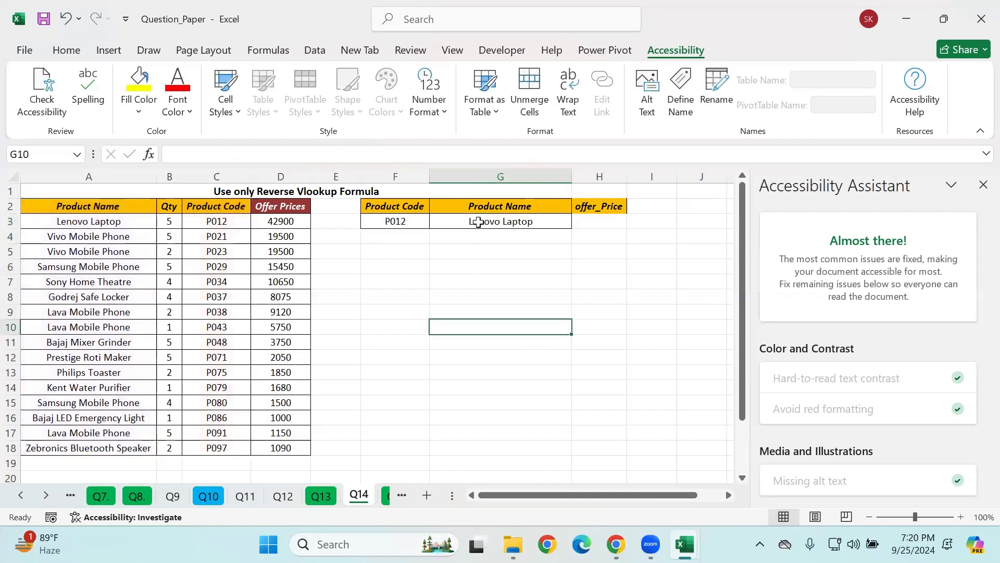
# Step: Clear the Product Name formula in G3 and start a new VLOOKUP there with F3 as the lookup value
pyautogui.click(477, 222)
pyautogui.press('Delete')
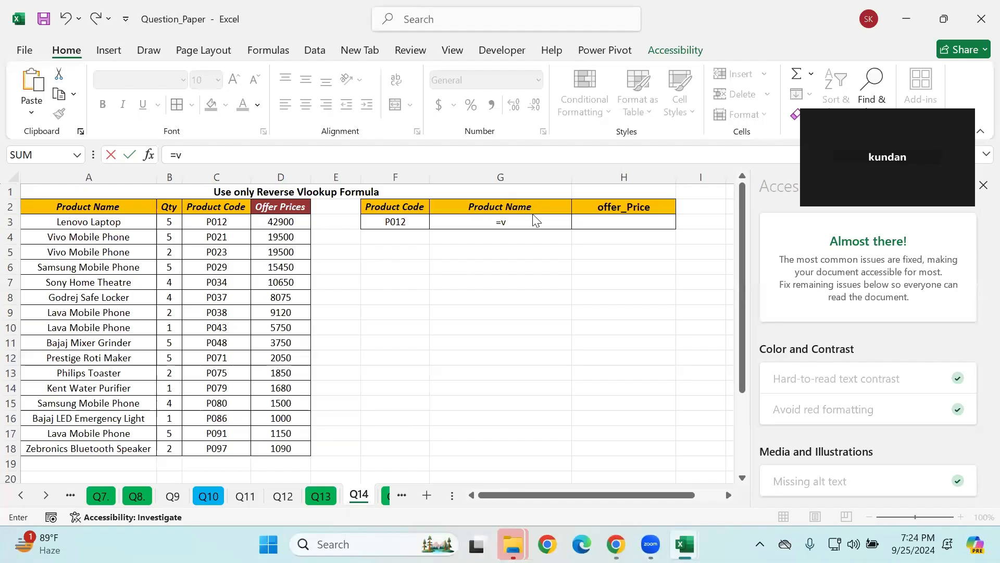
pyautogui.write('lo')
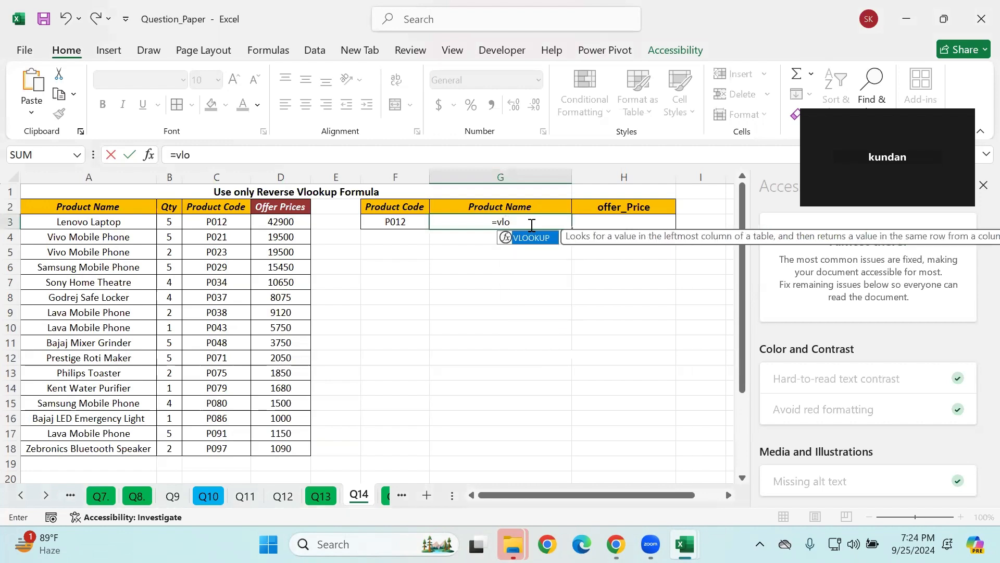
pyautogui.press('Tab')
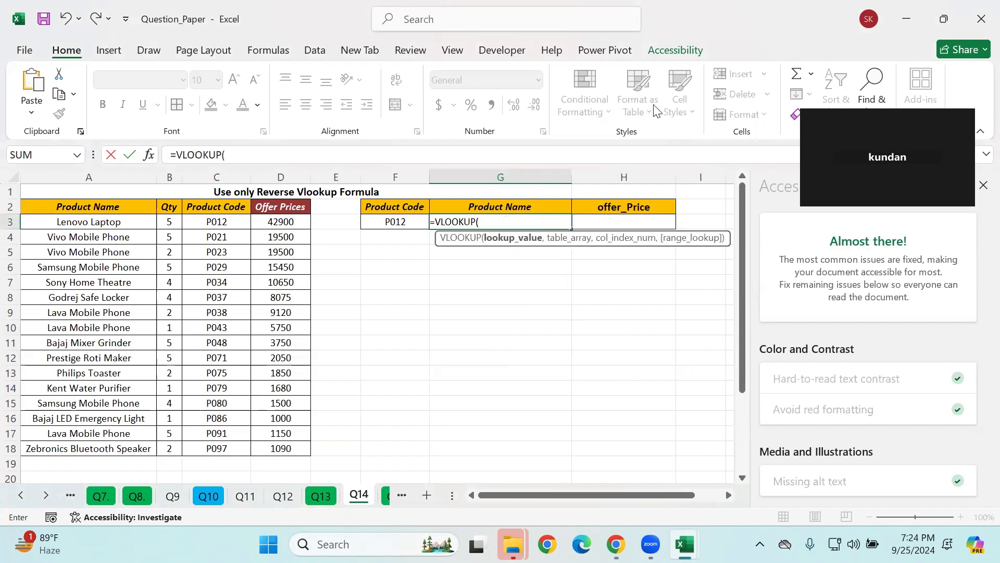
pyautogui.hotkey('ctrl', 'a')
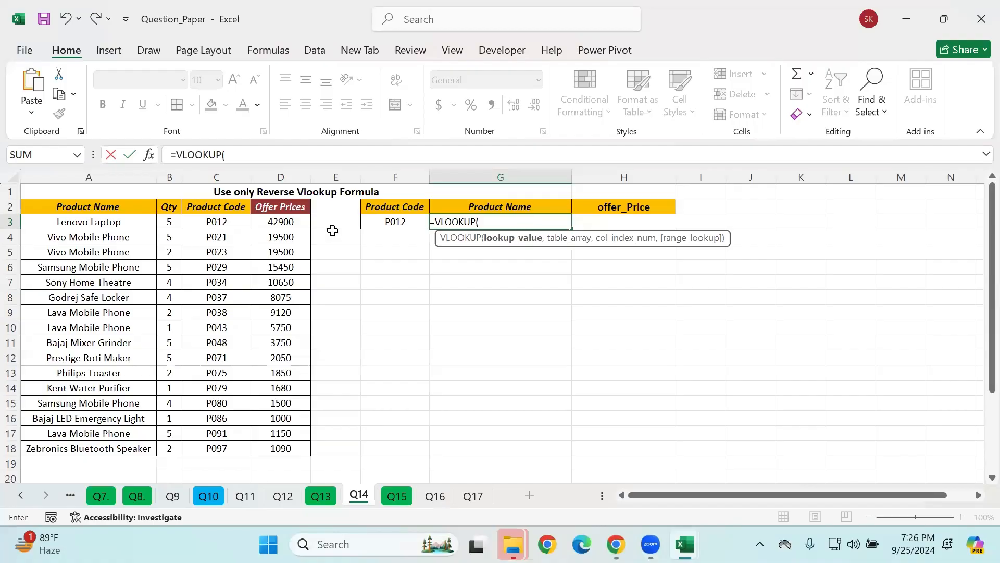
pyautogui.click(387, 224)
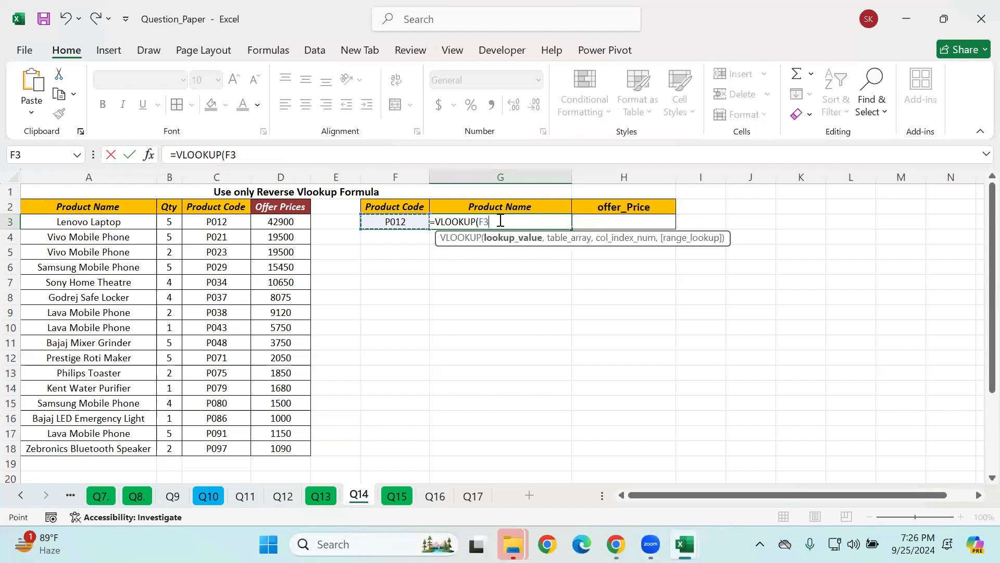
pyautogui.write(',')
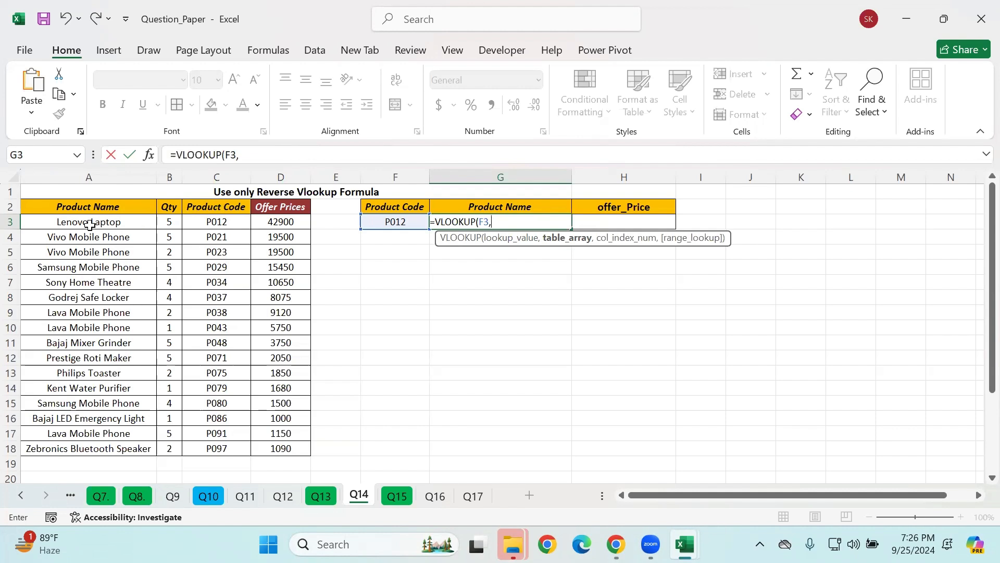
# Step: Nest a CHOOSE with index {1,2,3} as the table array and give it the absolute range $C$2:$C$18 as first value
pyautogui.write('CHOOSE(')
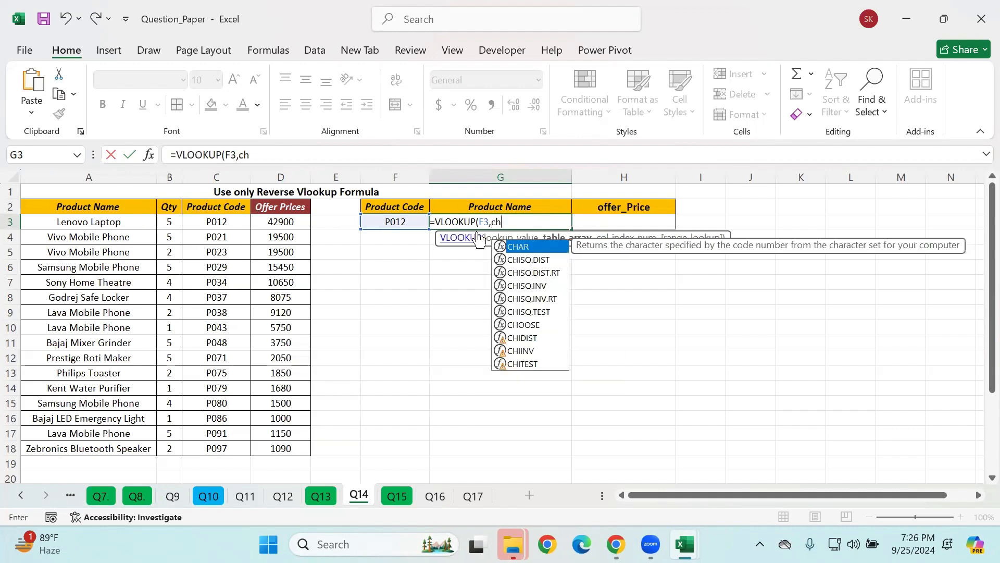
pyautogui.write('{')
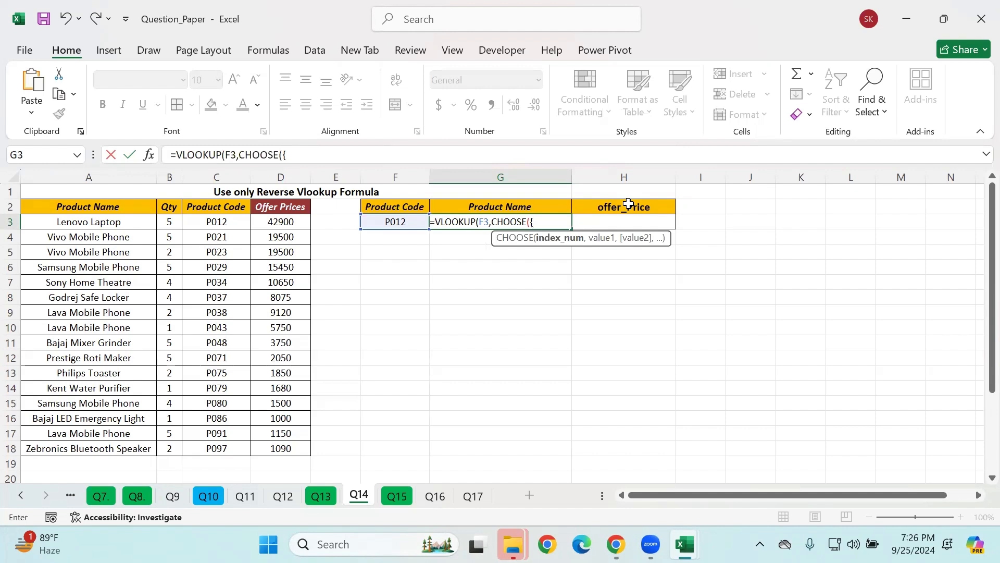
pyautogui.write('1,2,3},')
pyautogui.moveTo(209, 206); pyautogui.dragTo(208, 222)
pyautogui.moveTo(195, 354); pyautogui.dragTo(245, 449)
pyautogui.moveTo(522, 223); pyautogui.dragTo(493, 223)
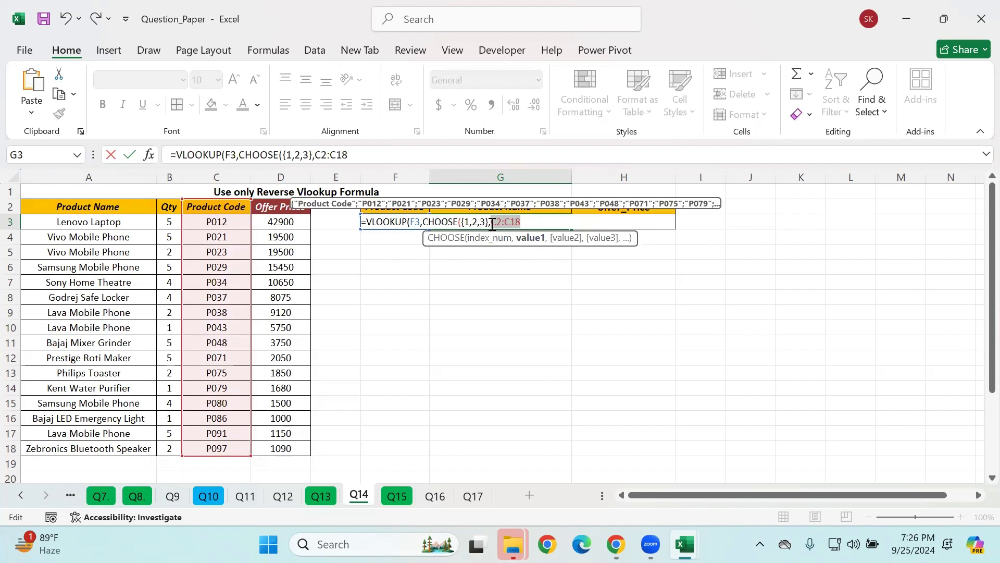
pyautogui.press('F4')
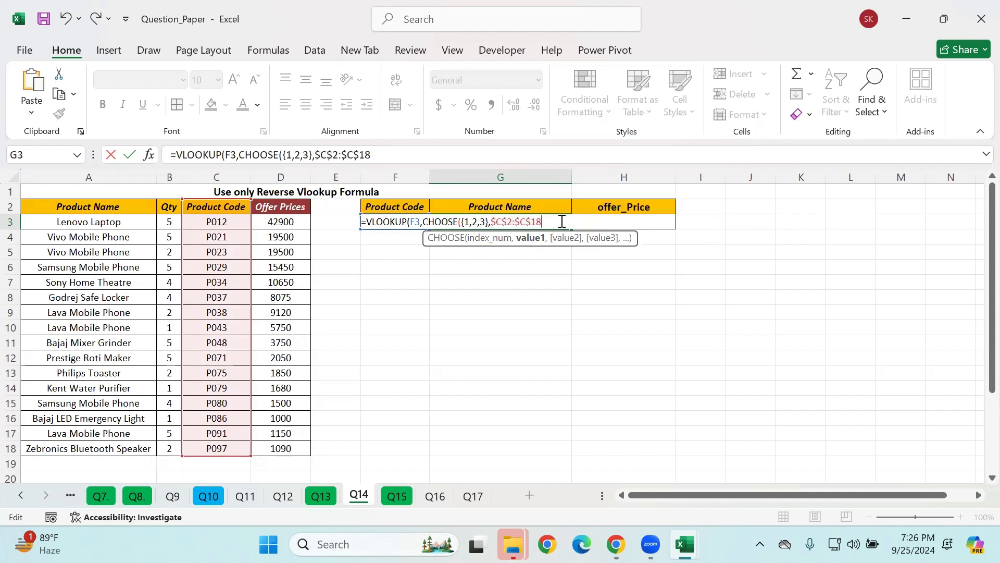
# Step: Add the product names as CHOOSE's second value, using the absolute range $A$2:$A$18
pyautogui.write(',')
pyautogui.moveTo(107, 208); pyautogui.dragTo(104, 449)
pyautogui.moveTo(575, 222); pyautogui.dragTo(545, 222)
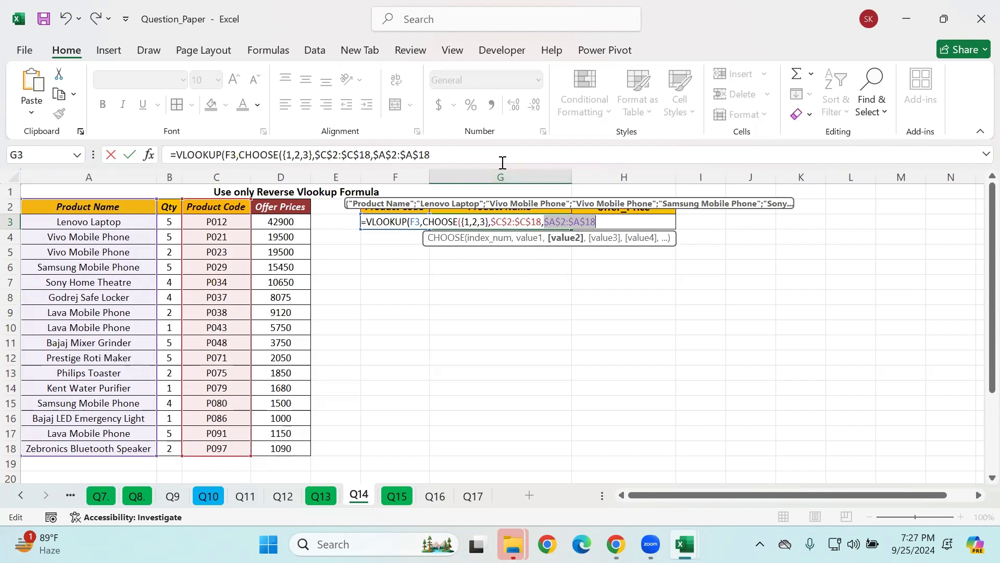
pyautogui.press('F4')
pyautogui.write(',')
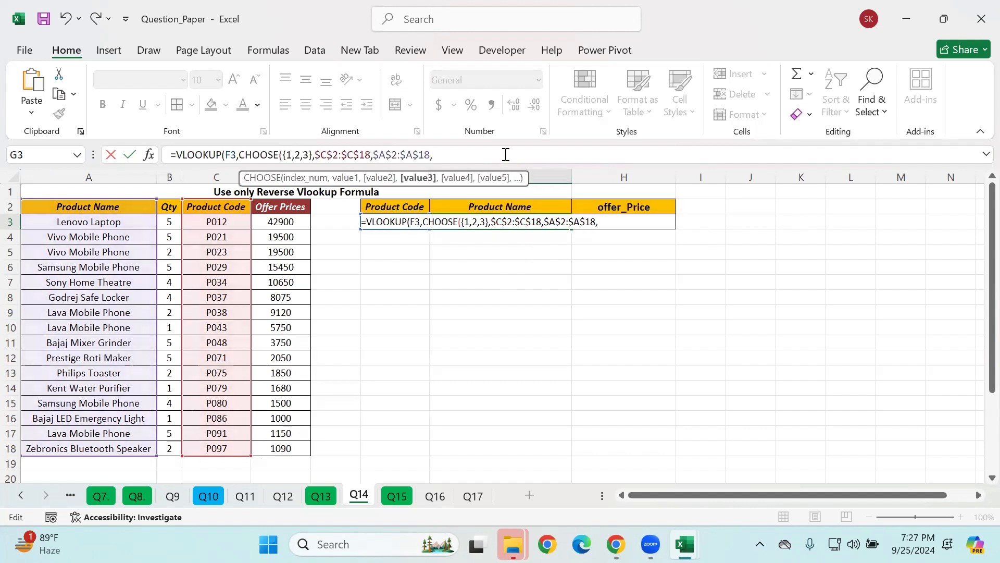
# Step: Add the offer prices as CHOOSE's third value with the absolute range $D$2:$D$18 and close the CHOOSE
pyautogui.moveTo(287, 204); pyautogui.dragTo(293, 449)
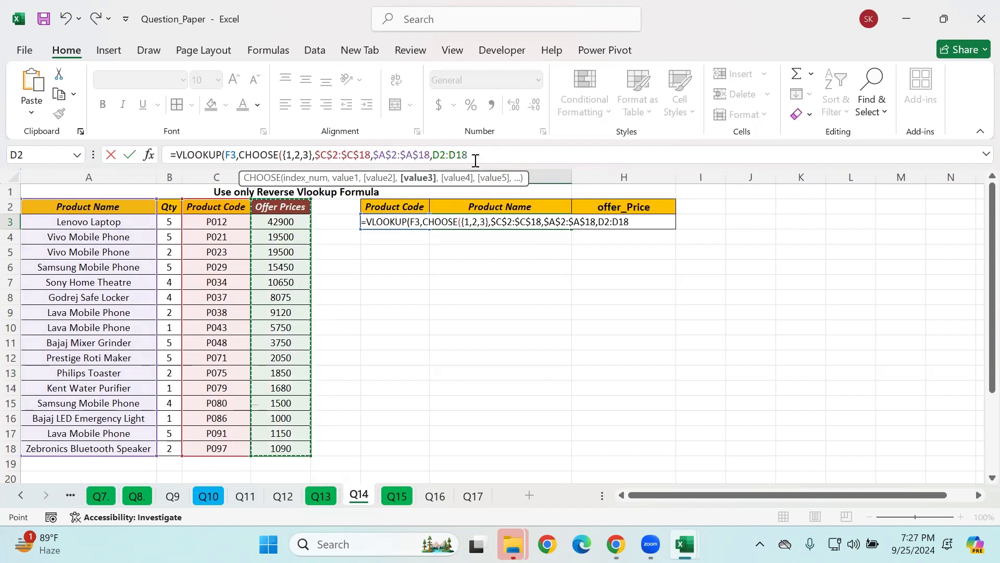
pyautogui.moveTo(475, 156); pyautogui.dragTo(433, 156)
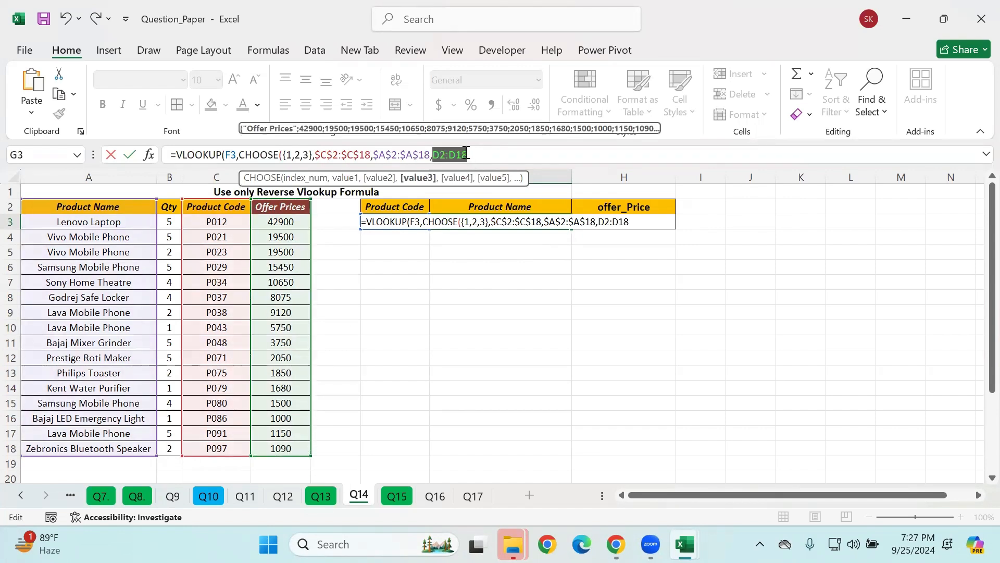
pyautogui.press('F4')
pyautogui.click(507, 151)
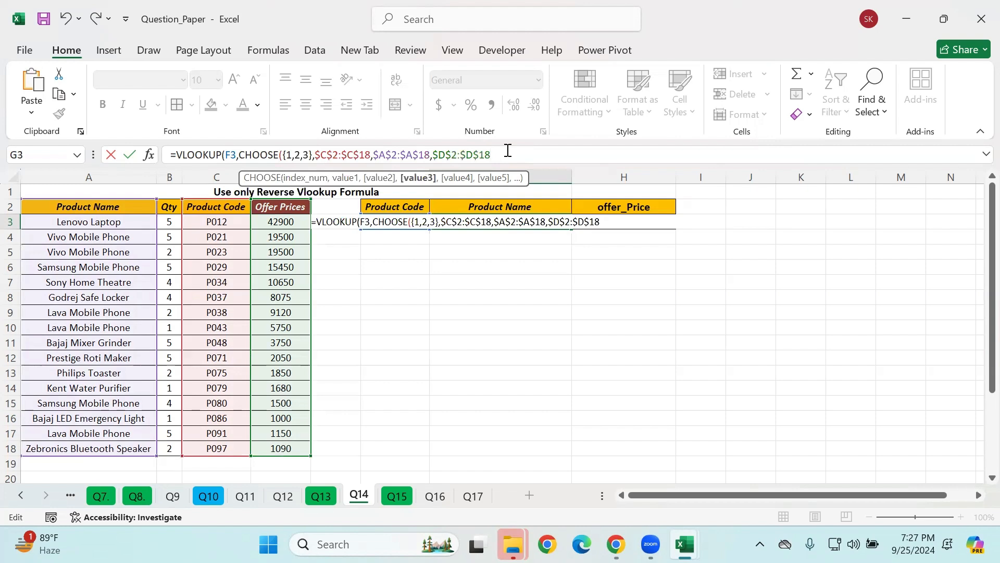
pyautogui.write(')')
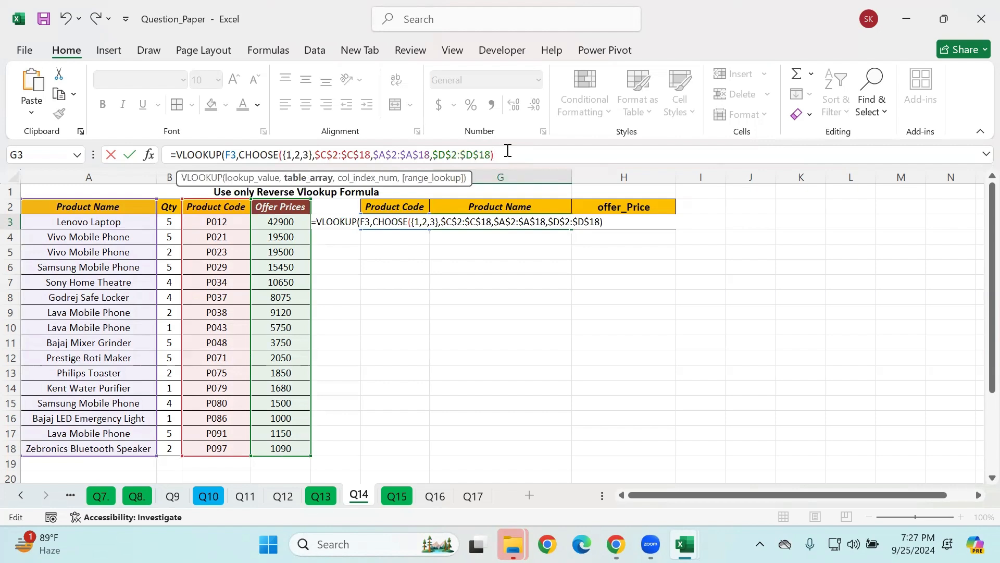
pyautogui.write(',')
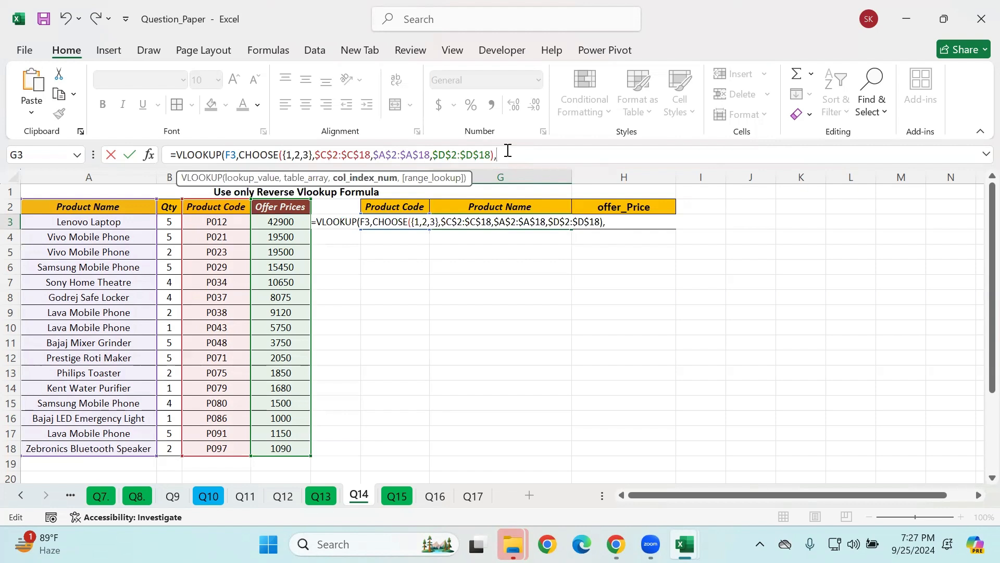
pyautogui.write('{2,3},')
# Step: Finish the VLOOKUP in G3 with the column index array {2,3} and FALSE for an exact match
pyautogui.press('Tab')
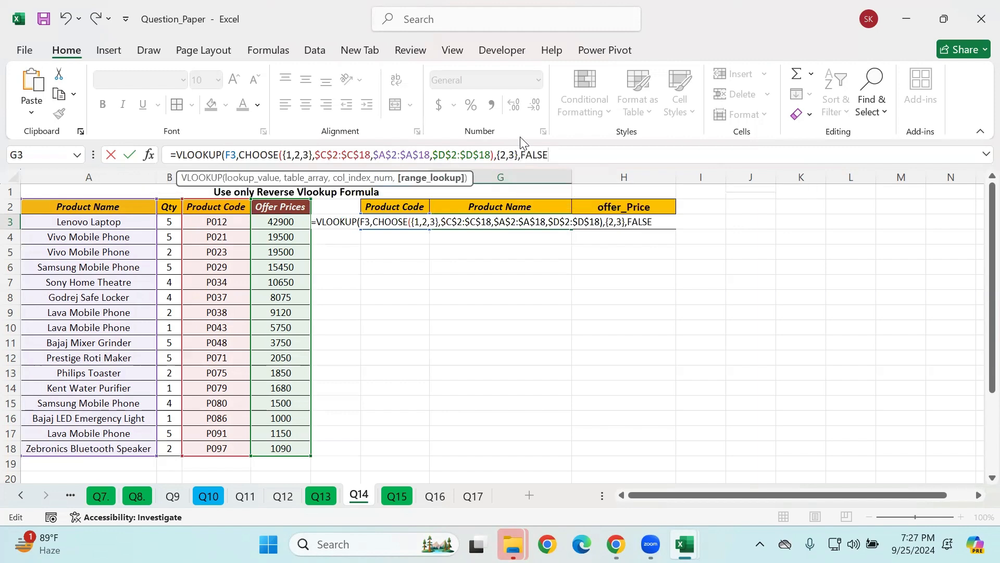
pyautogui.write(')')
pyautogui.press('Return')
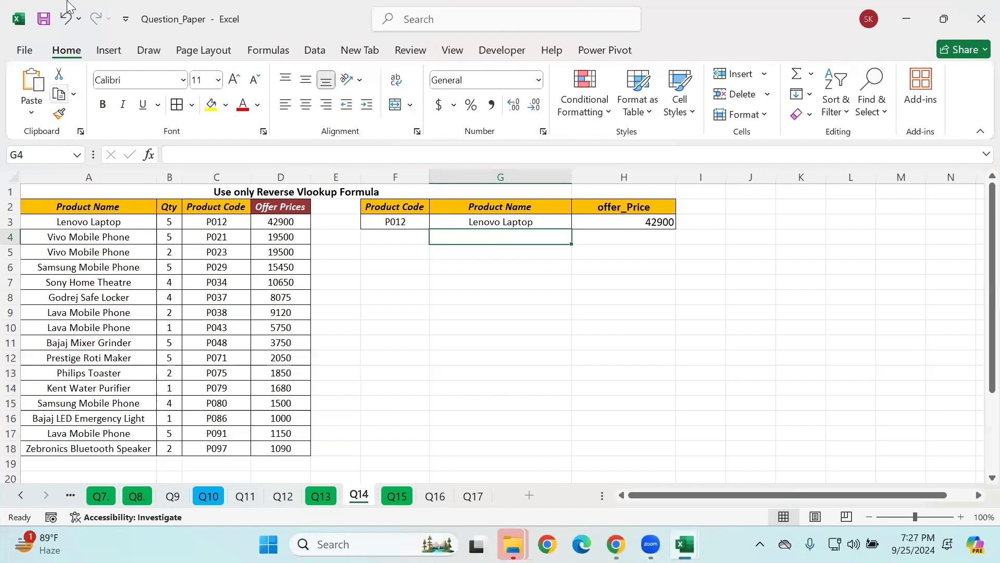
# Step: Inspect the column index array in G3's VLOOKUP formula and close the formula without changes
pyautogui.click(241, 40)
pyautogui.click(509, 220)
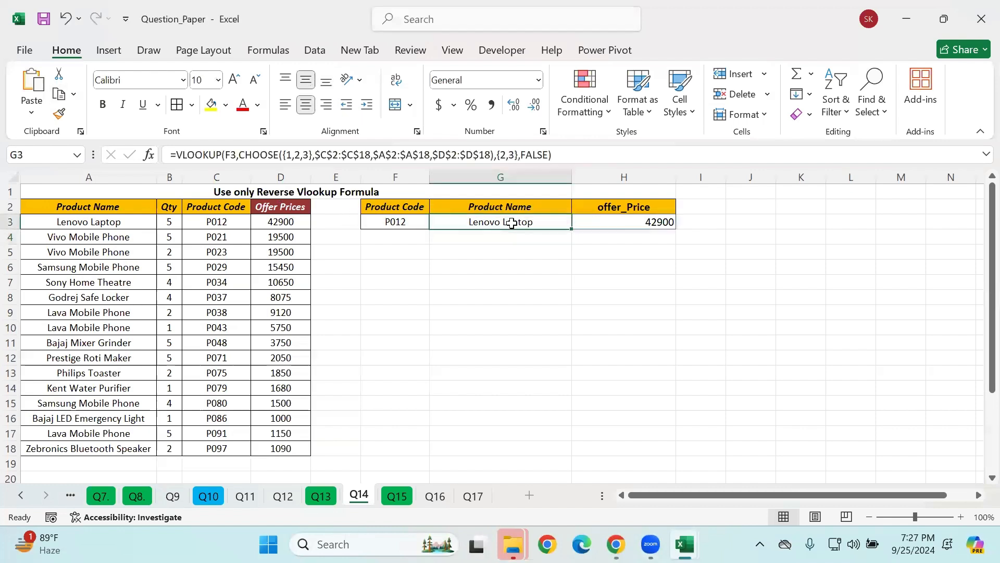
pyautogui.doubleClick(509, 221)
pyautogui.moveTo(619, 222); pyautogui.dragTo(641, 222)
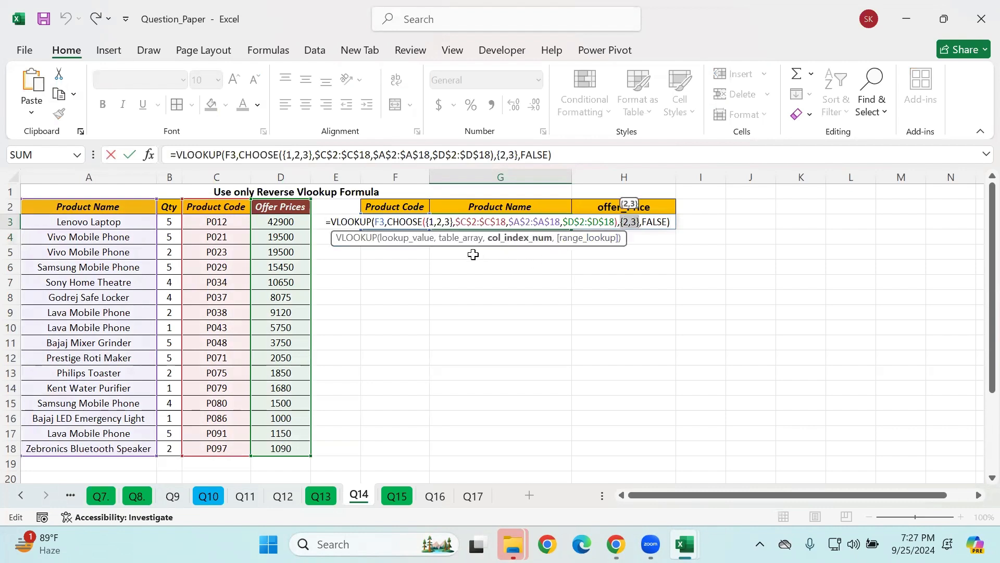
pyautogui.press('Return')
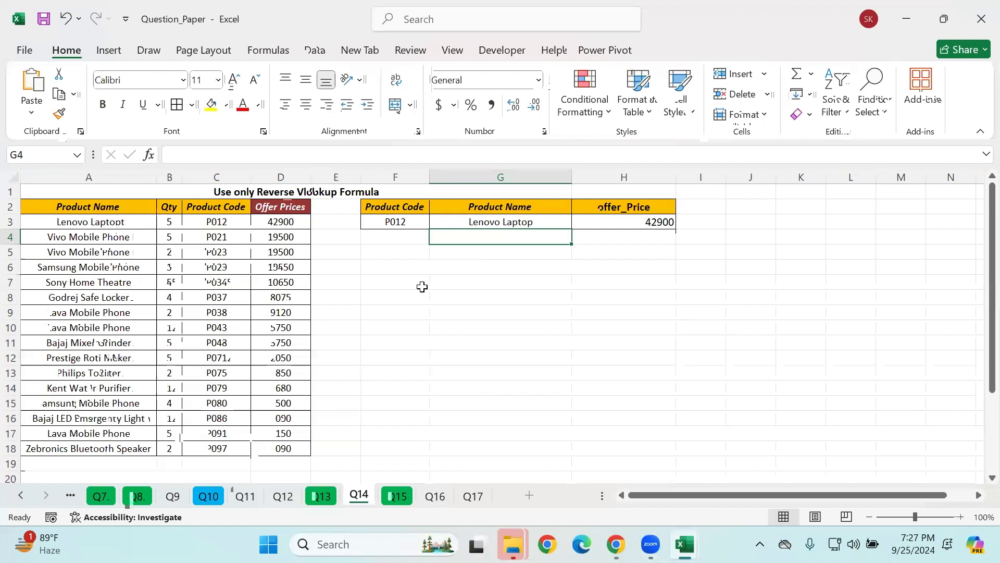
pyautogui.click(421, 285)
pyautogui.moveTo(221, 222); pyautogui.dragTo(233, 440)
pyautogui.click(225, 338)
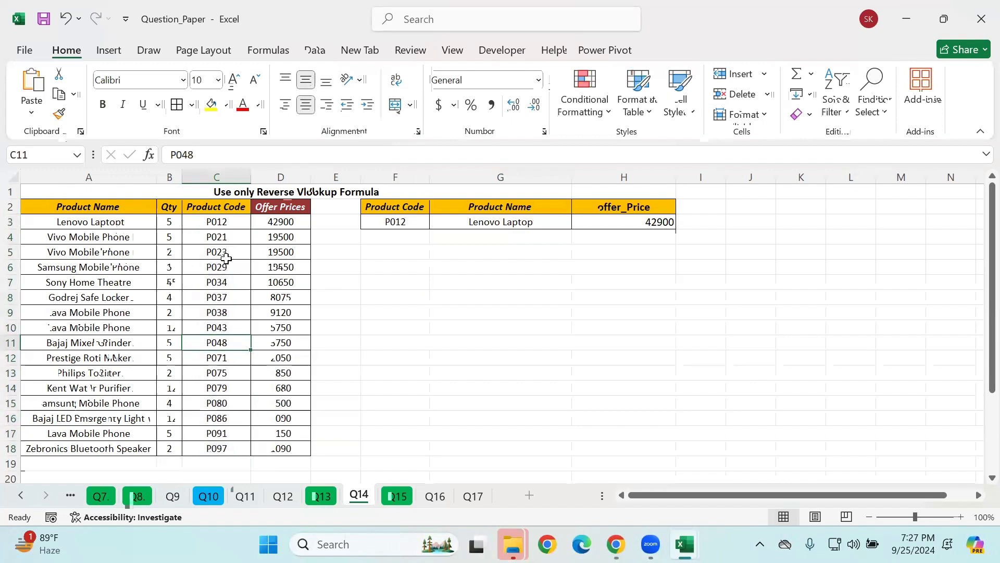
pyautogui.click(398, 237)
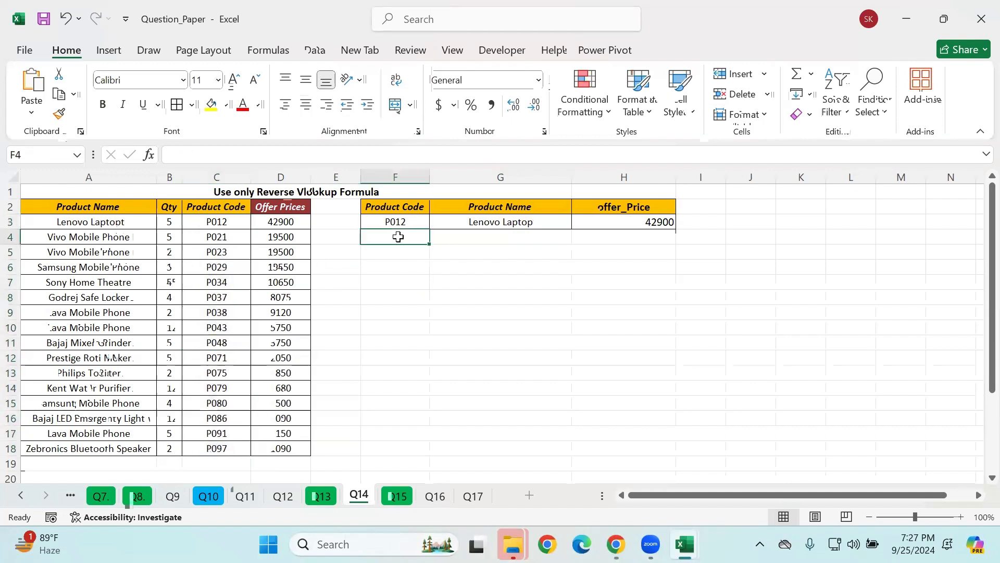
pyautogui.click(229, 225)
pyautogui.click(211, 240)
# Step: List the distinct product codes from G7 downward with the formula =UNIQUE(C2:C18)
pyautogui.click(437, 279)
pyautogui.write('=')
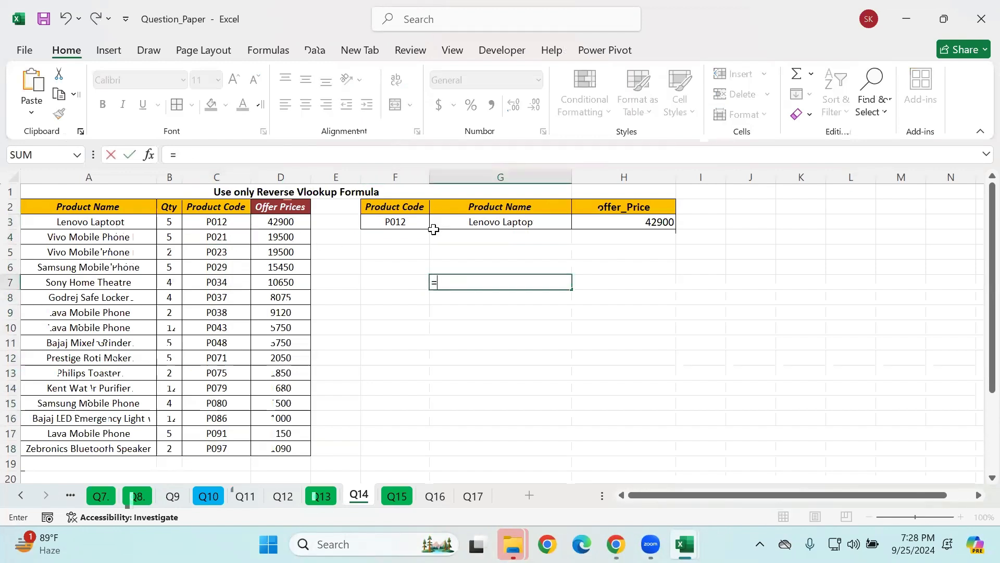
pyautogui.write('ini')
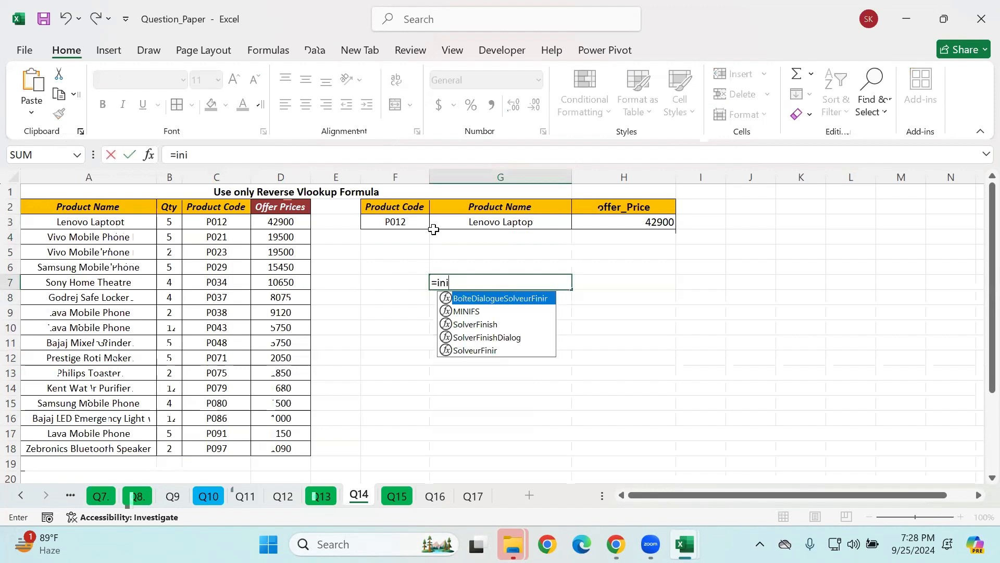
pyautogui.press('BackSpace')
pyautogui.press('BackSpace')
pyautogui.press('BackSpace')
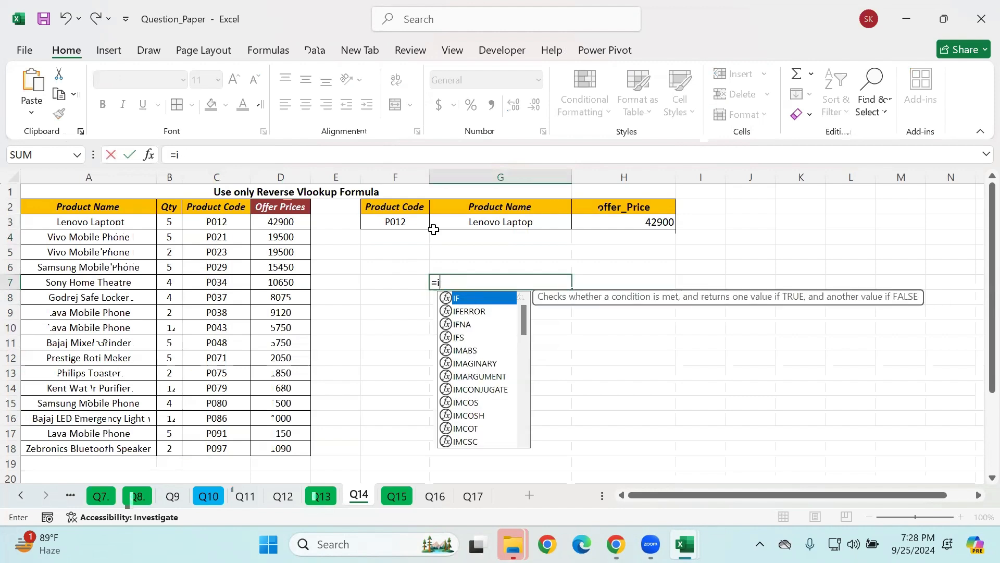
pyautogui.write('uni')
pyautogui.press('Tab')
pyautogui.press('BackSpace')
pyautogui.press('BackSpace')
pyautogui.press('BackSpace')
pyautogui.press('BackSpace')
pyautogui.press('BackSpace')
pyautogui.press('Down')
pyautogui.press('Down')
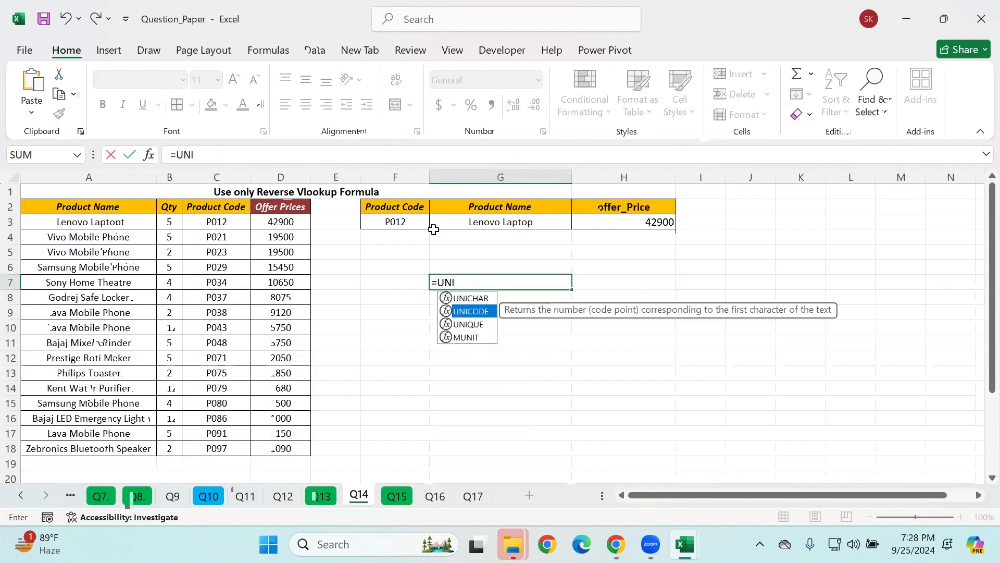
pyautogui.press('Tab')
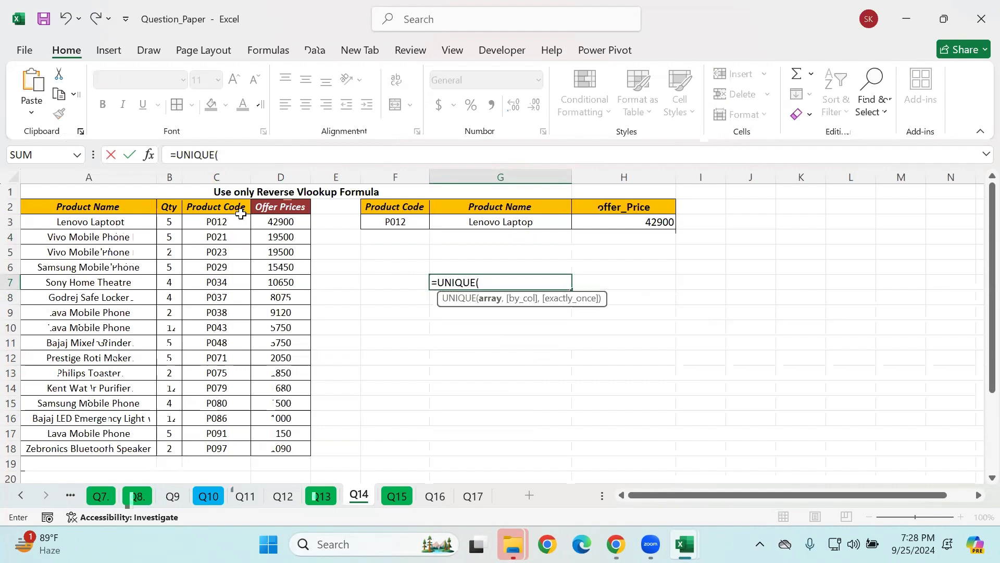
pyautogui.moveTo(202, 208); pyautogui.dragTo(214, 443)
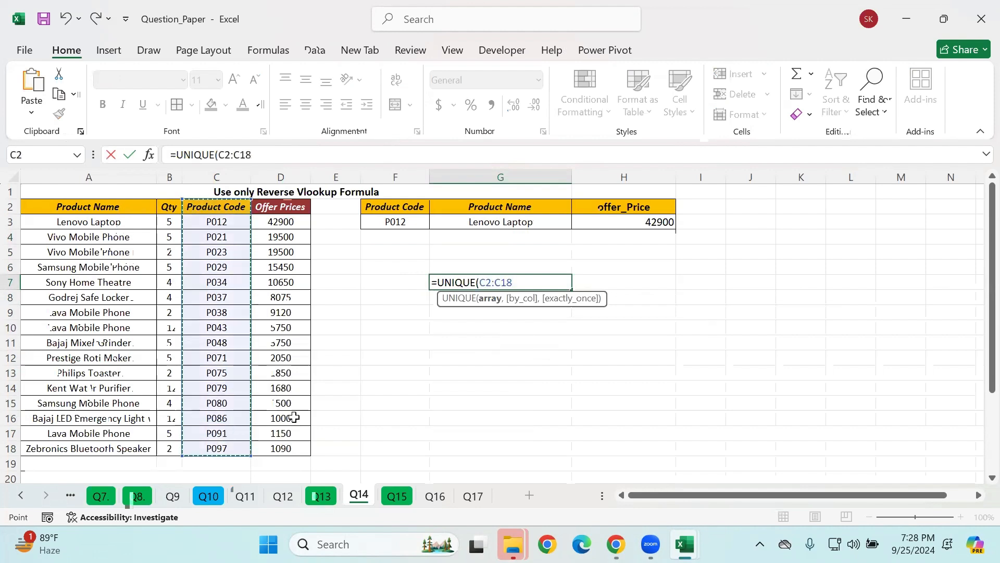
pyautogui.press('Return')
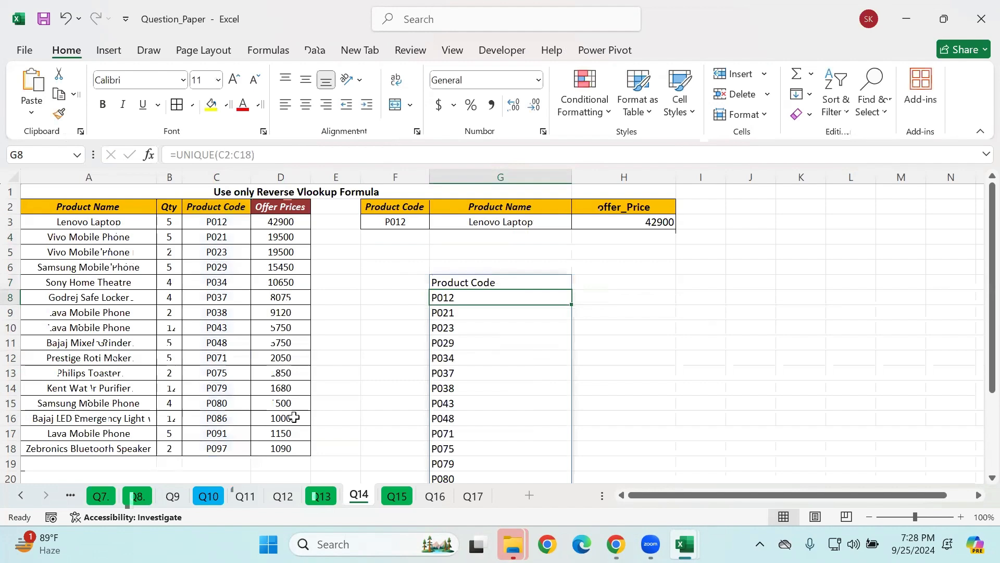
pyautogui.scroll(-2, 295, 417)
pyautogui.scroll(2, 292, 415)
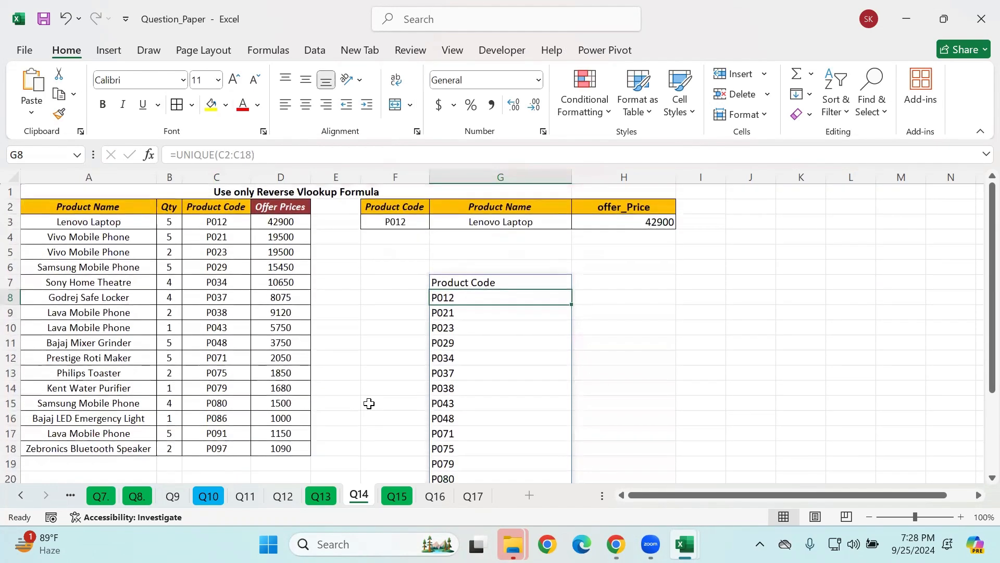
# Step: Try to copy the product codes in G8:G23 into the lookup column starting at F3, and undo the paste
pyautogui.moveTo(465, 298); pyautogui.dragTo(455, 494)
pyautogui.hotkey('ctrl', 'c')
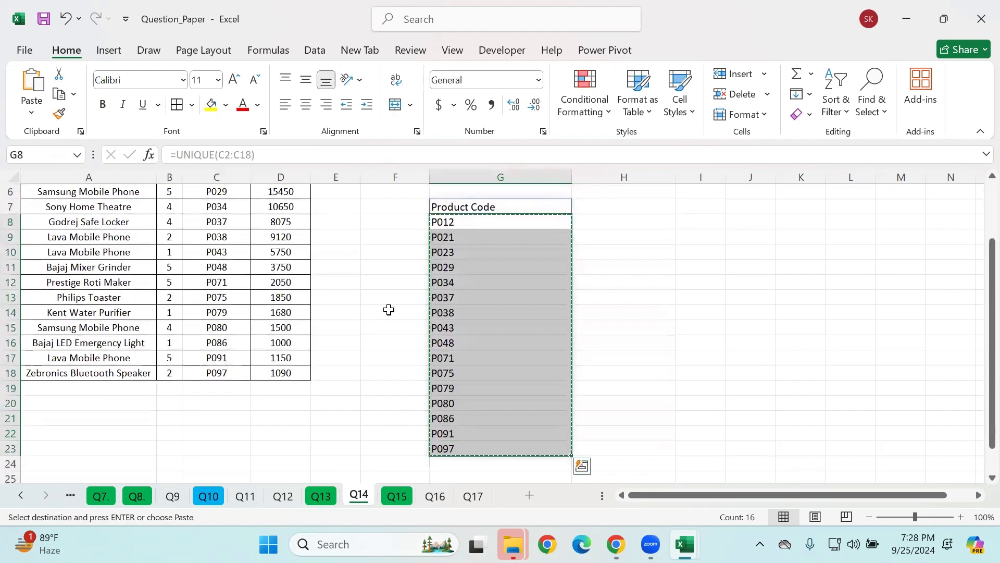
pyautogui.scroll(2, 388, 310)
pyautogui.click(386, 221)
pyautogui.press('Return')
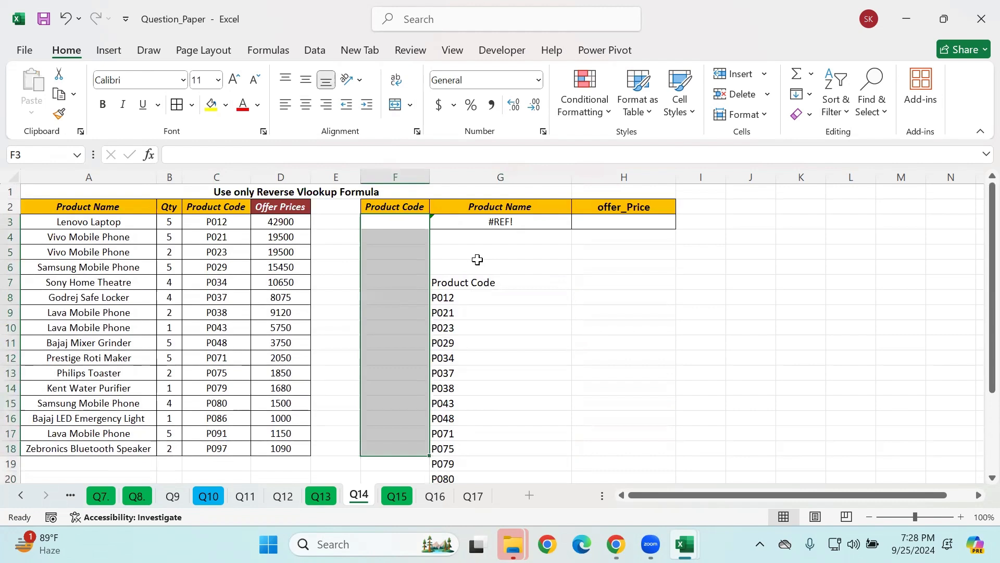
pyautogui.hotkey('ctrl', 'z')
# Step: Try to copy the product codes in G9:G23 with an ordinary paste starting at F4
pyautogui.click(469, 312)
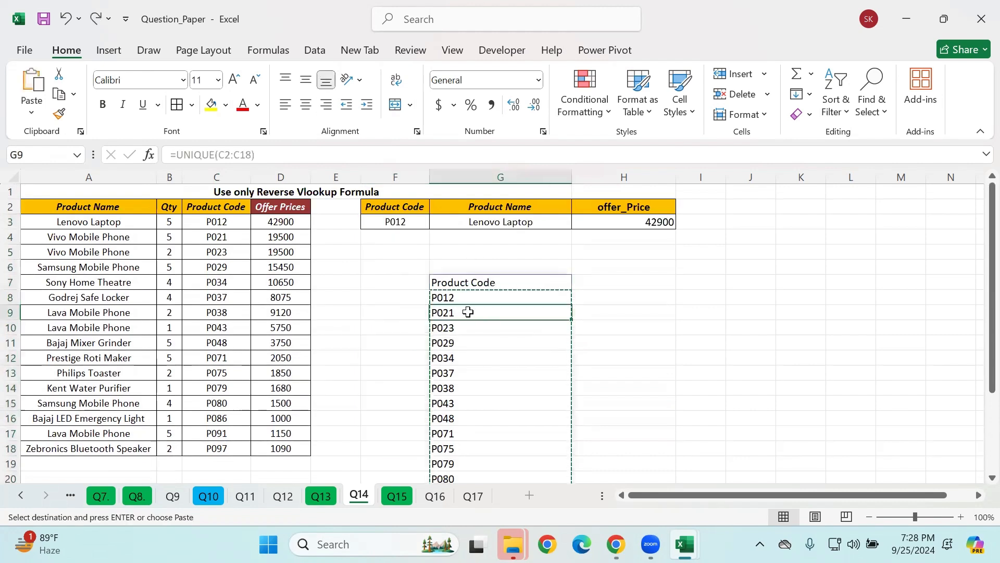
pyautogui.moveTo(464, 337); pyautogui.dragTo(471, 446)
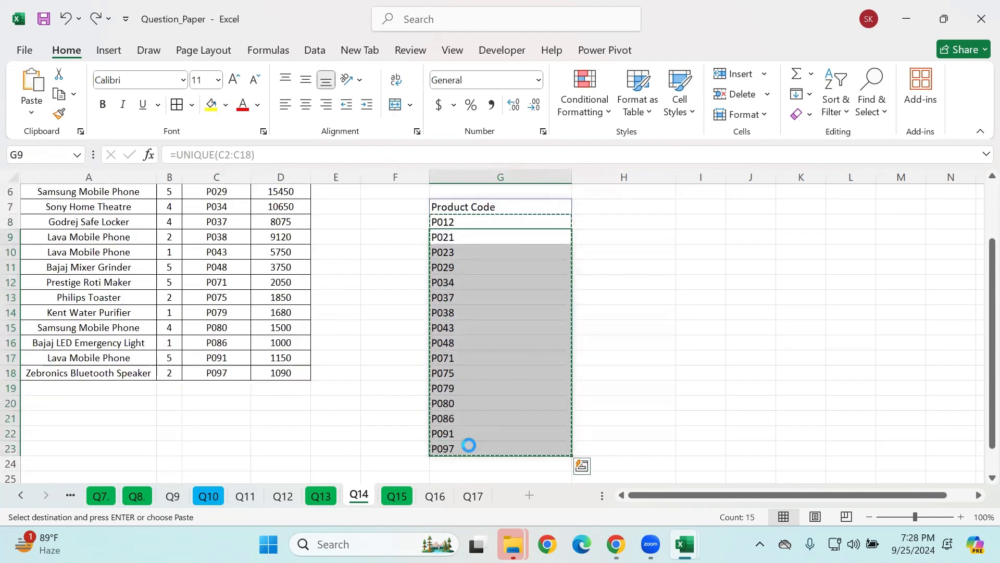
pyautogui.scroll(2, 398, 249)
pyautogui.click(388, 239)
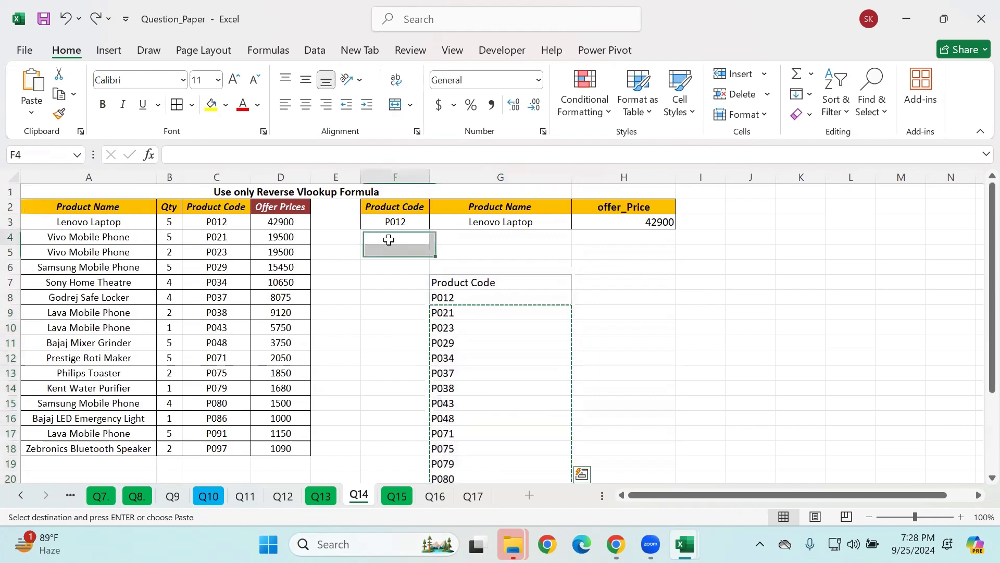
pyautogui.hotkey('ctrl', 'v')
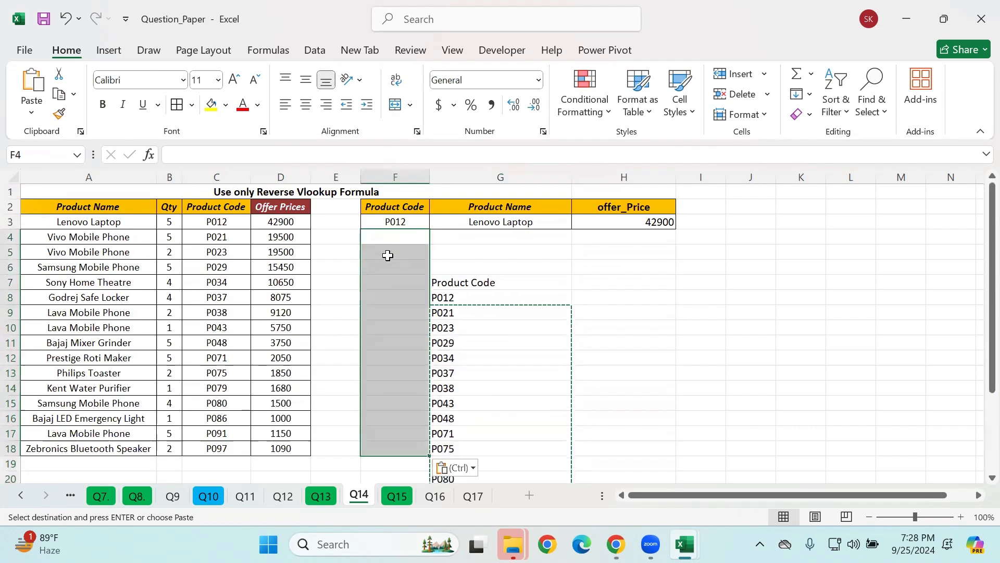
pyautogui.rightClick(389, 255)
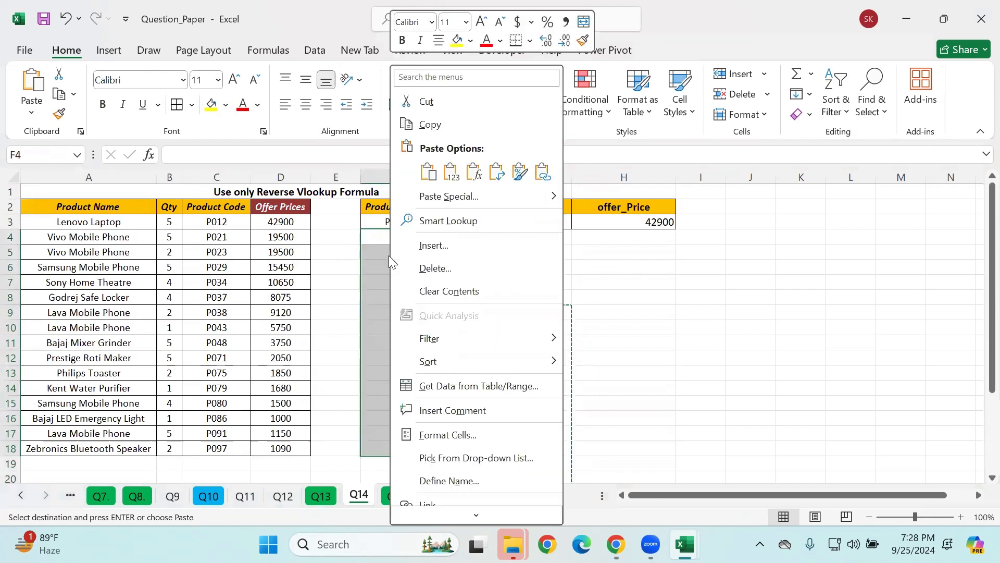
pyautogui.click(374, 253)
pyautogui.click(467, 239)
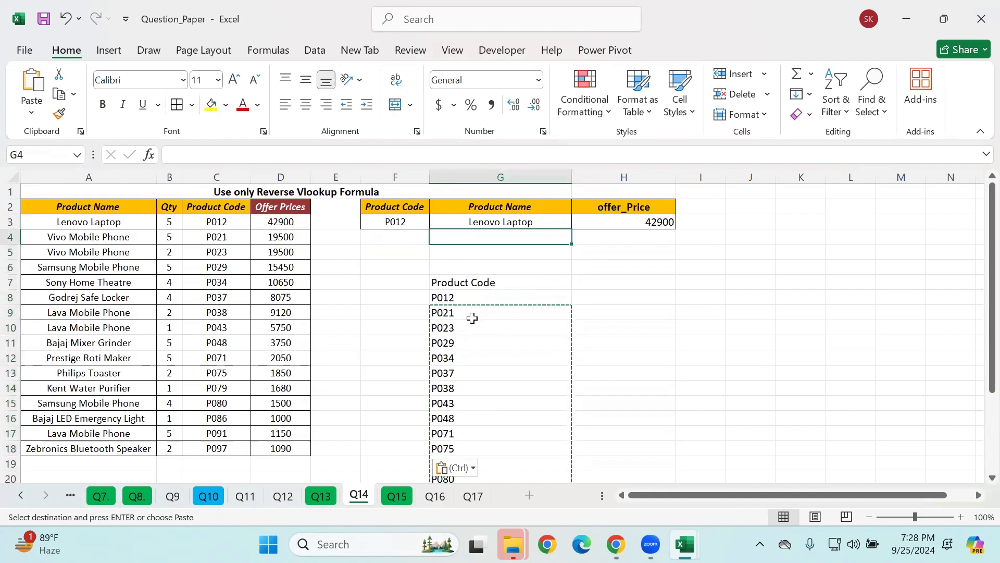
# Step: Copy the product codes in G9:G23 and paste them as values only, starting at F4
pyautogui.click(467, 313)
pyautogui.moveTo(468, 313); pyautogui.dragTo(477, 447)
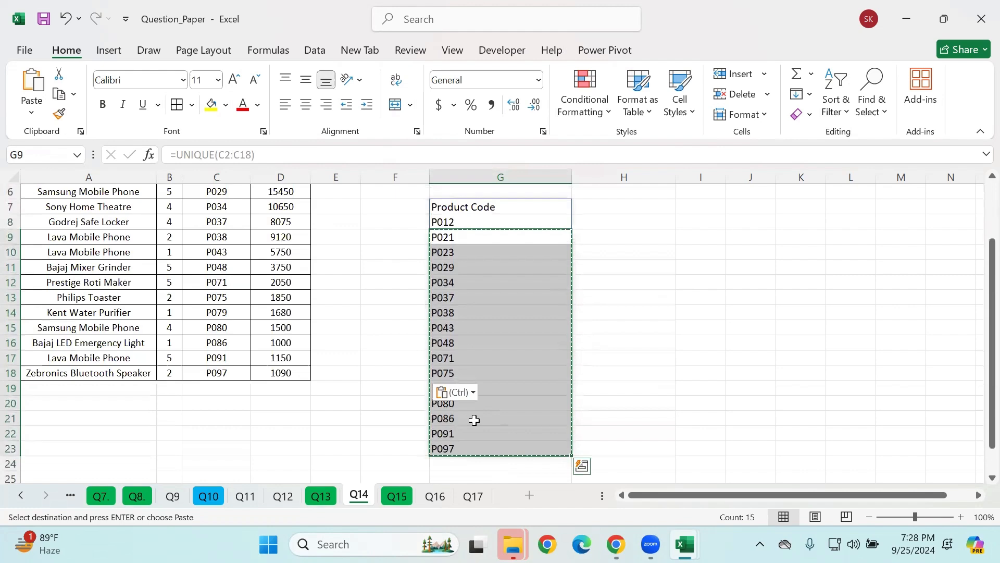
pyautogui.click(463, 394)
pyautogui.scroll(2, 436, 363)
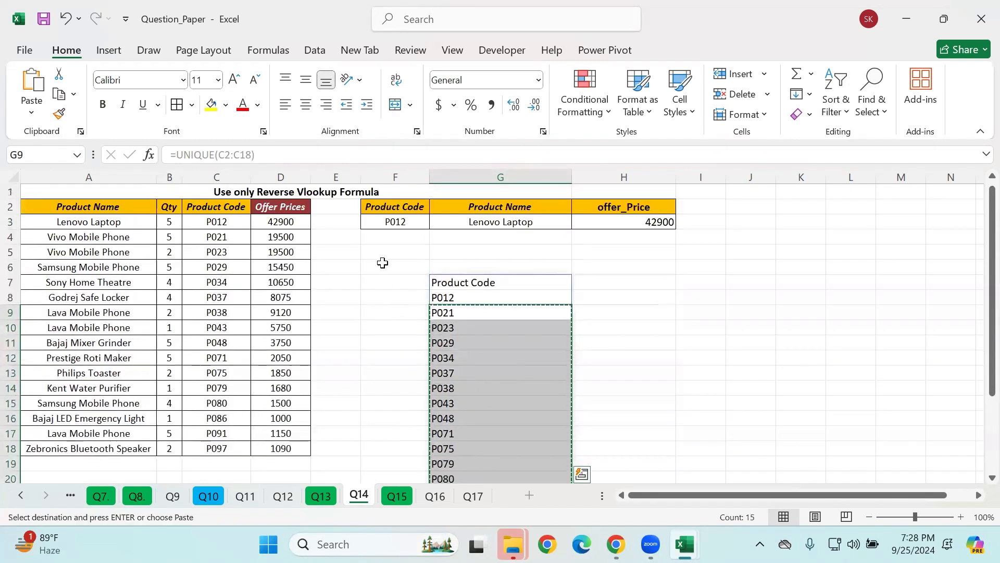
pyautogui.click(389, 237)
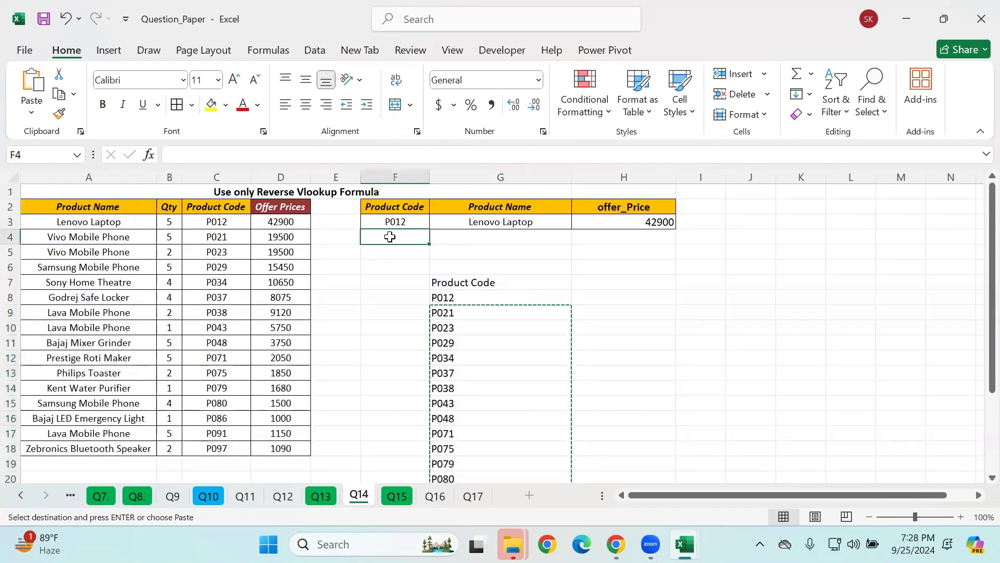
pyautogui.hotkey('ctrl', 'alt', 'v')
pyautogui.click(424, 136)
pyautogui.click(631, 299)
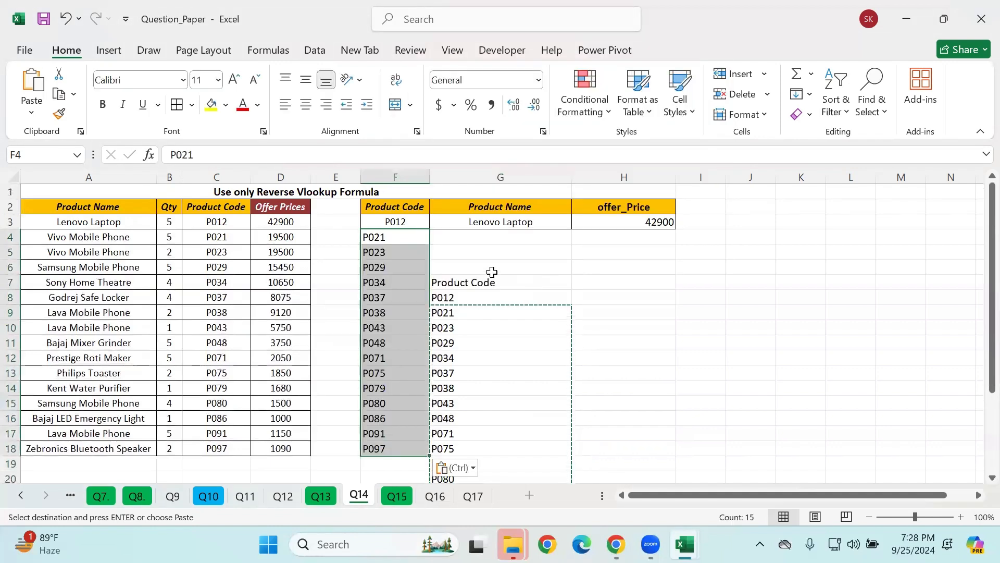
# Step: Delete the UNIQUE helper list in G7:G23
pyautogui.click(492, 272)
pyautogui.moveTo(456, 284); pyautogui.dragTo(501, 449)
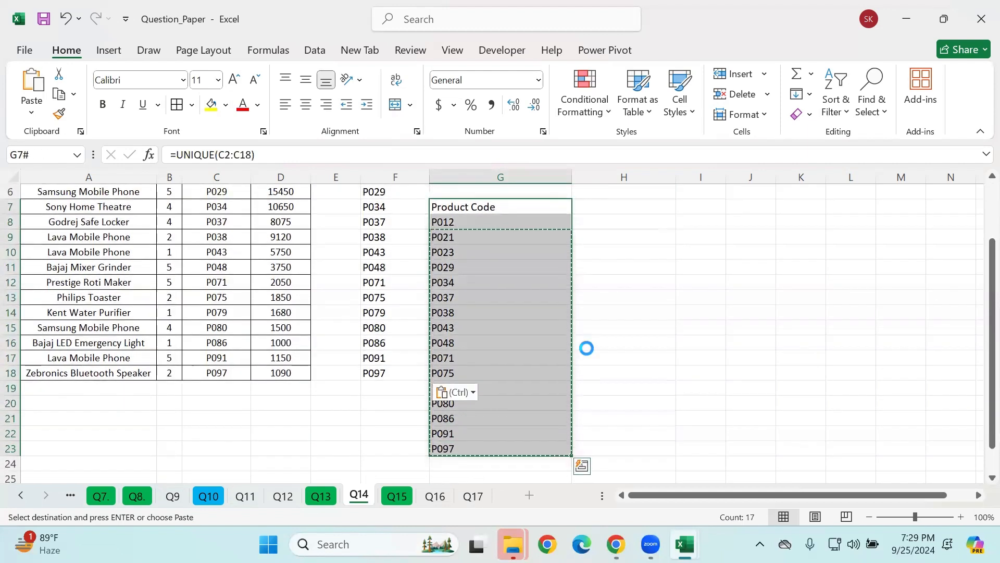
pyautogui.press('Delete')
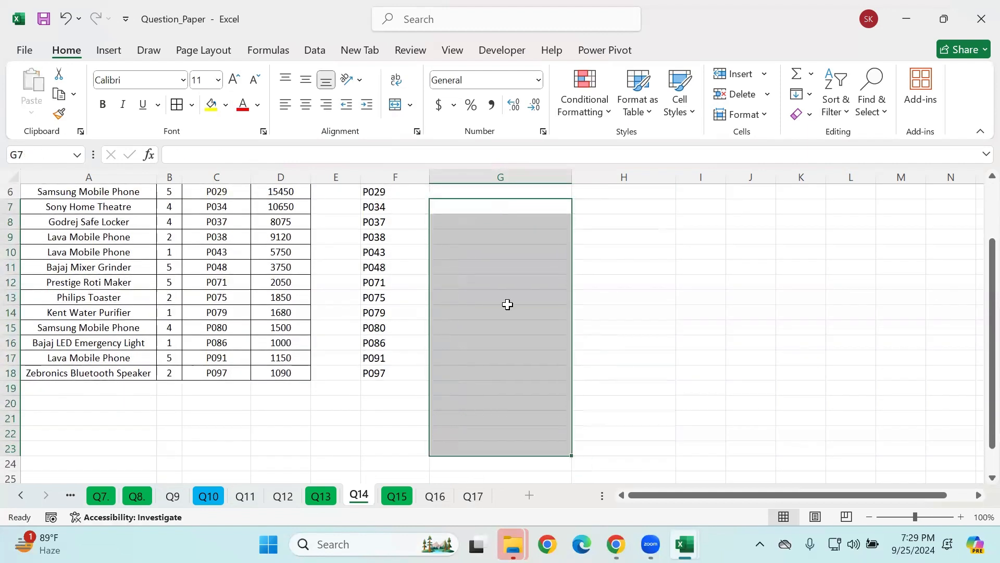
pyautogui.scroll(2, 500, 308)
pyautogui.click(475, 284)
# Step: Center the product codes horizontally in column F, from F3 down to F19
pyautogui.click(381, 224)
pyautogui.moveTo(381, 224); pyautogui.dragTo(385, 464)
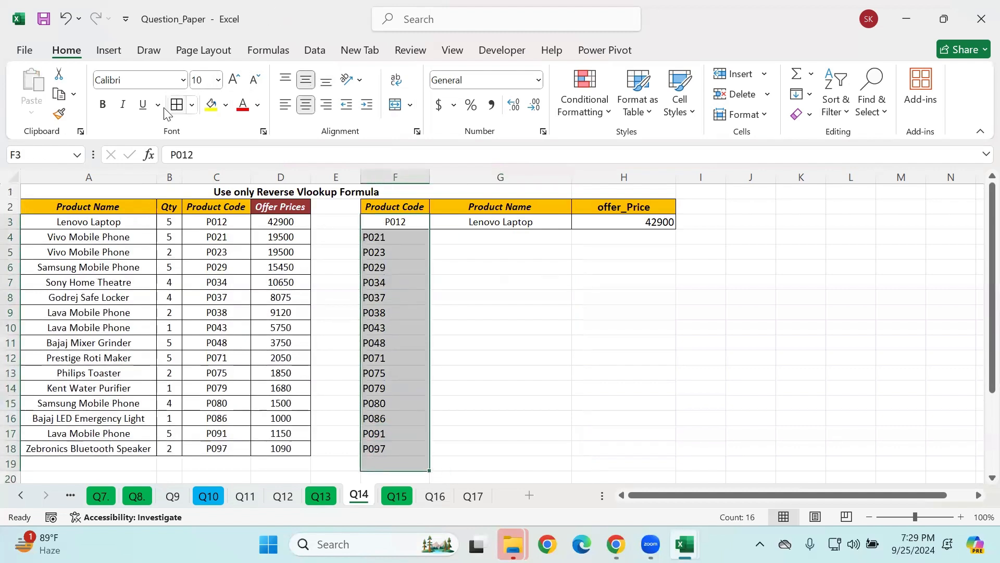
pyautogui.click(304, 105)
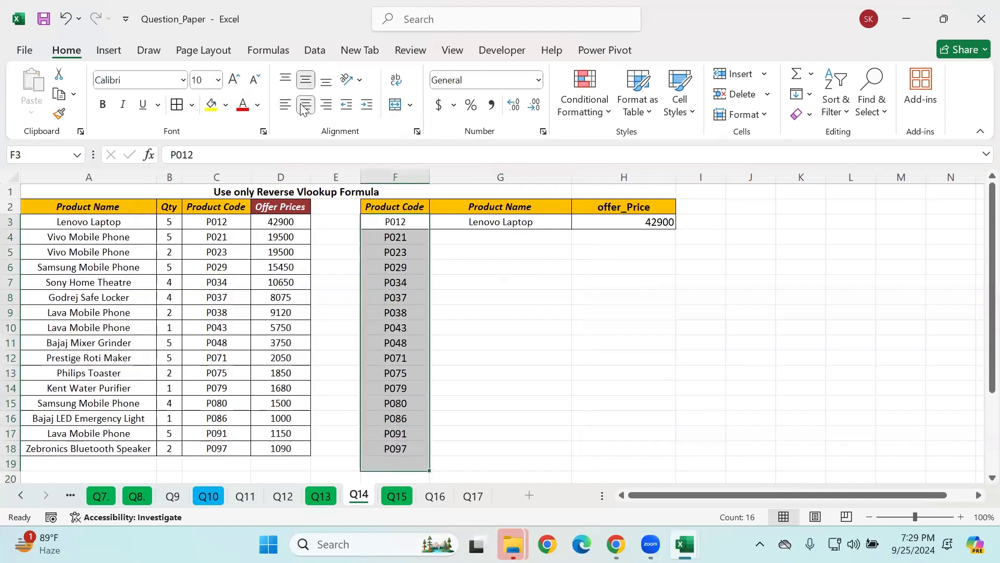
pyautogui.click(586, 236)
# Step: Fill the reverse VLOOKUP from G3:H3 down to row 18 for all product codes
pyautogui.click(487, 219)
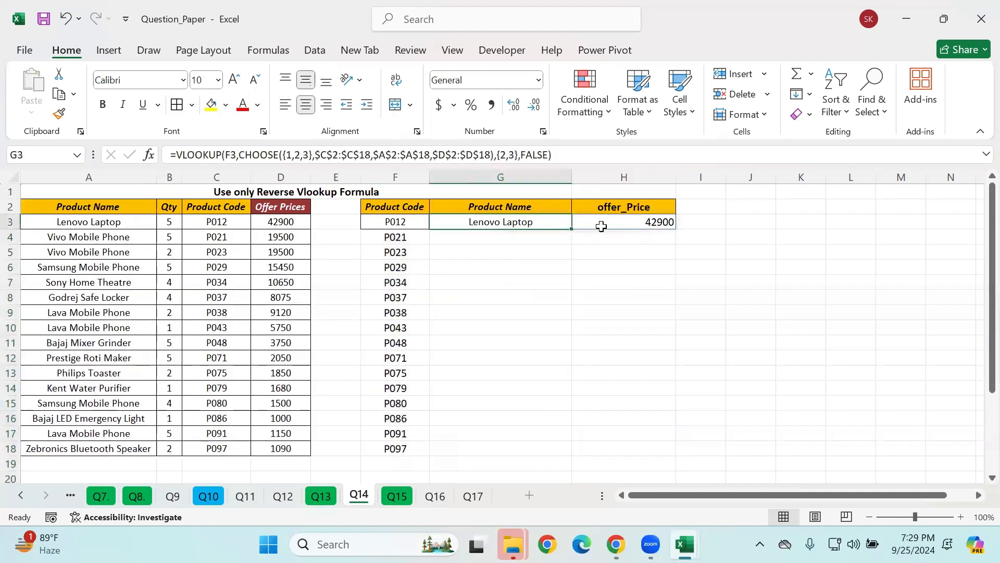
pyautogui.keyDown('shift'); pyautogui.click(627, 218); pyautogui.keyUp('shift')
pyautogui.moveTo(674, 227); pyautogui.dragTo(655, 453)
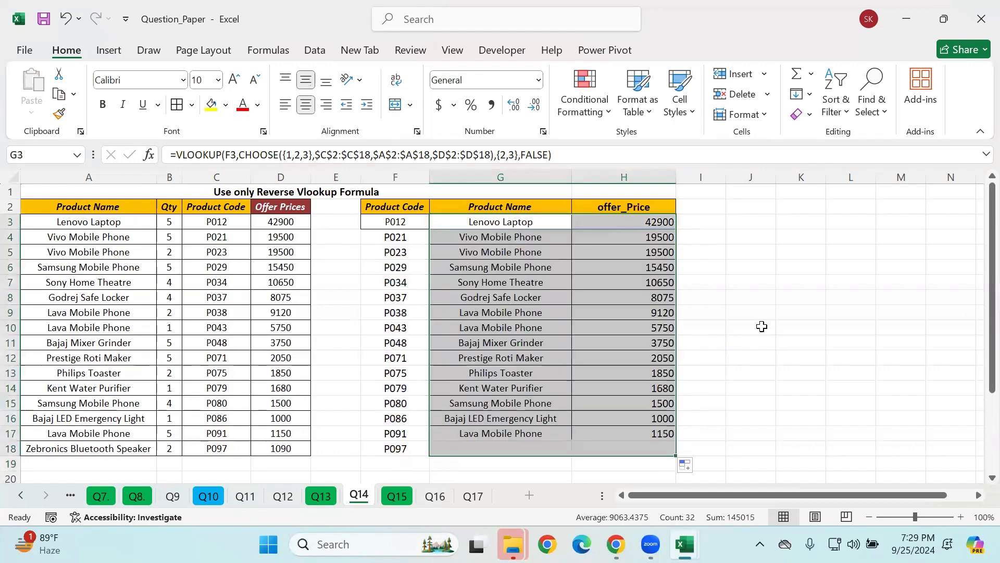
pyautogui.click(787, 325)
# Step: Examine the filled product names and offer prices against the product codes in columns F to H
pyautogui.click(395, 296)
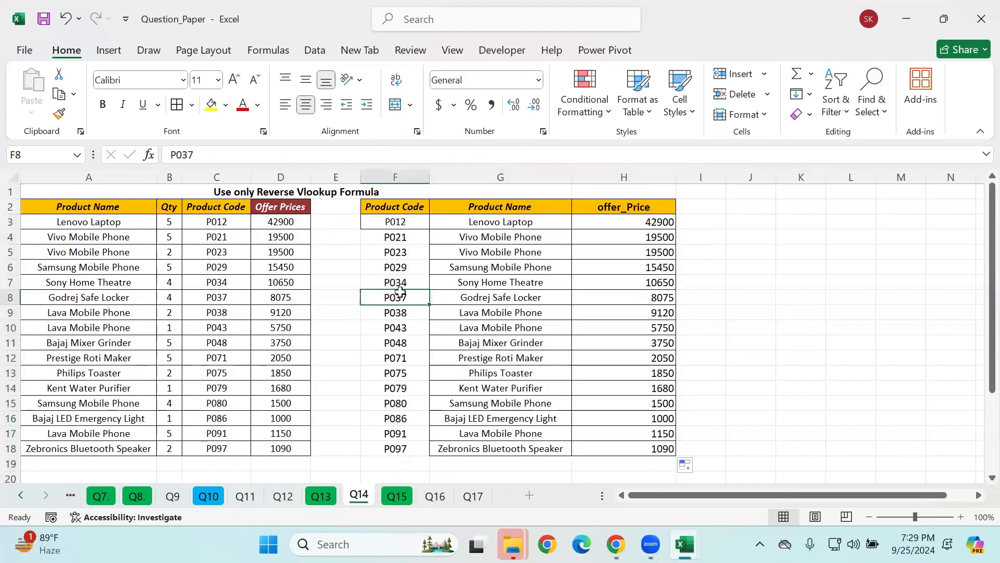
pyautogui.hotkey('ctrl', 'a')
pyautogui.click(452, 282)
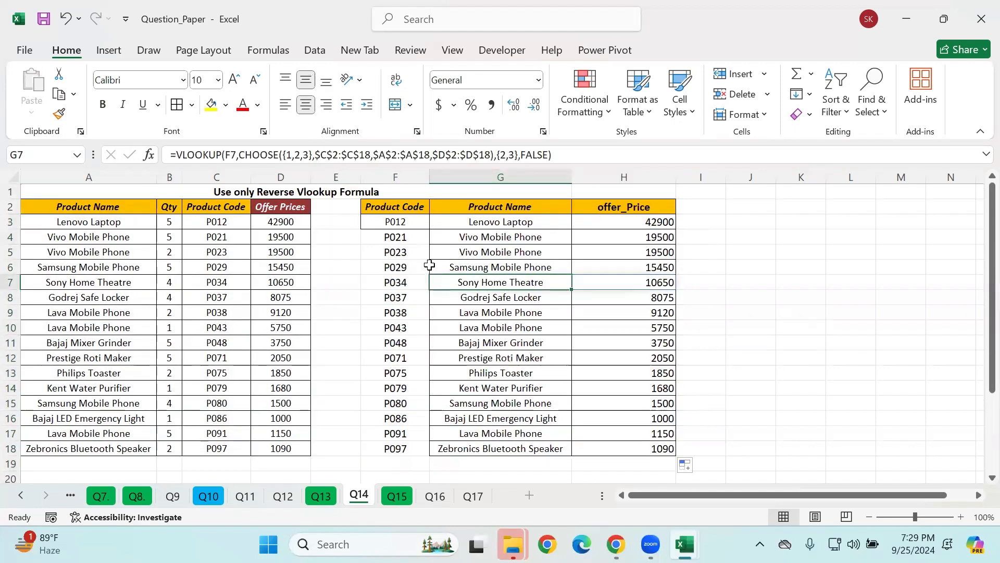
pyautogui.click(400, 251)
pyautogui.hotkey('ctrl', 'a')
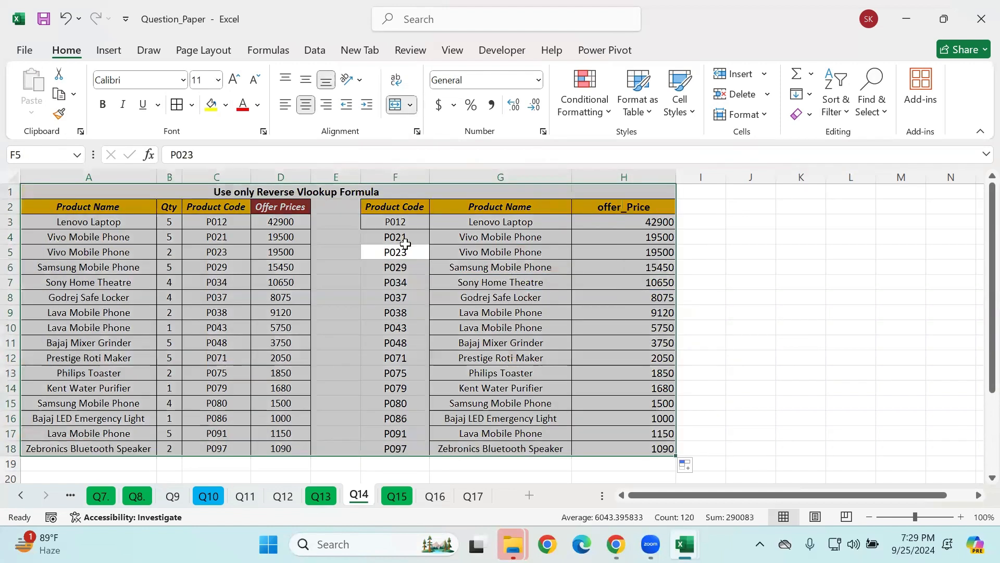
pyautogui.click(406, 240)
pyautogui.scroll(-2, 725, 266)
pyautogui.scroll(2, 725, 266)
pyautogui.click(699, 252)
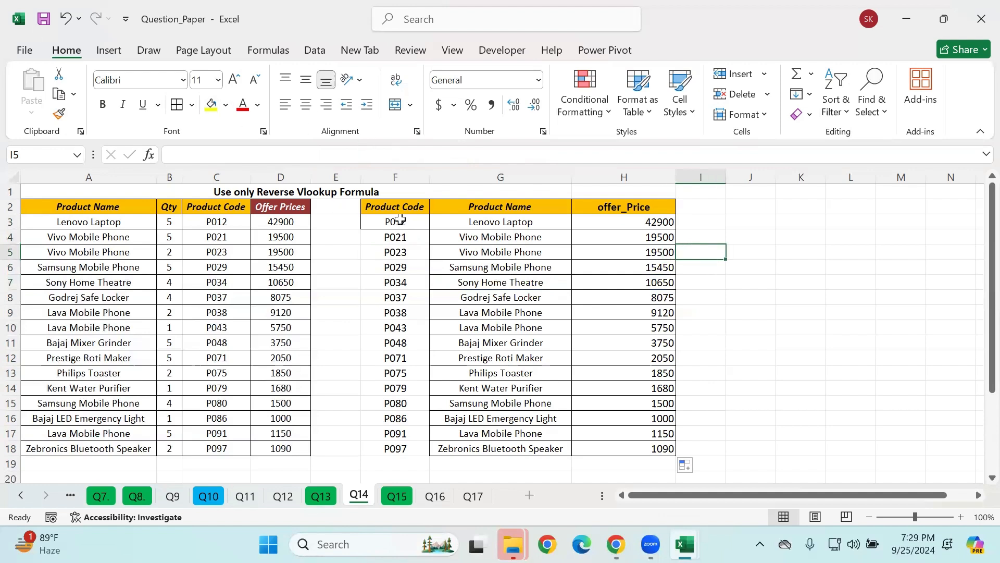
pyautogui.click(454, 237)
pyautogui.scroll(-2, 456, 255)
pyautogui.scroll(2, 454, 259)
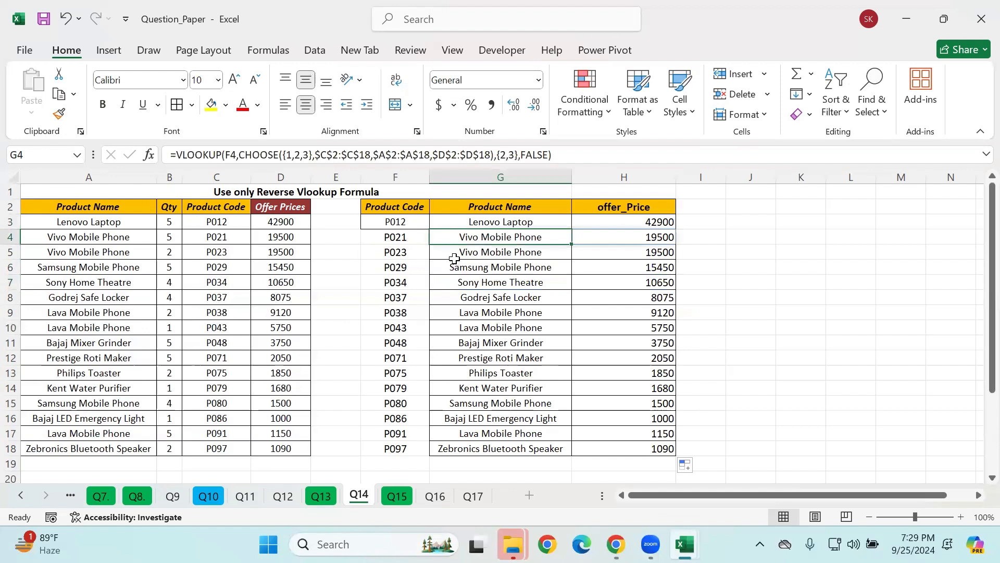
# Step: Look through the exercise sheets Q15, Q12 and Q11, and open Q8
pyautogui.click(398, 496)
pyautogui.click(284, 497)
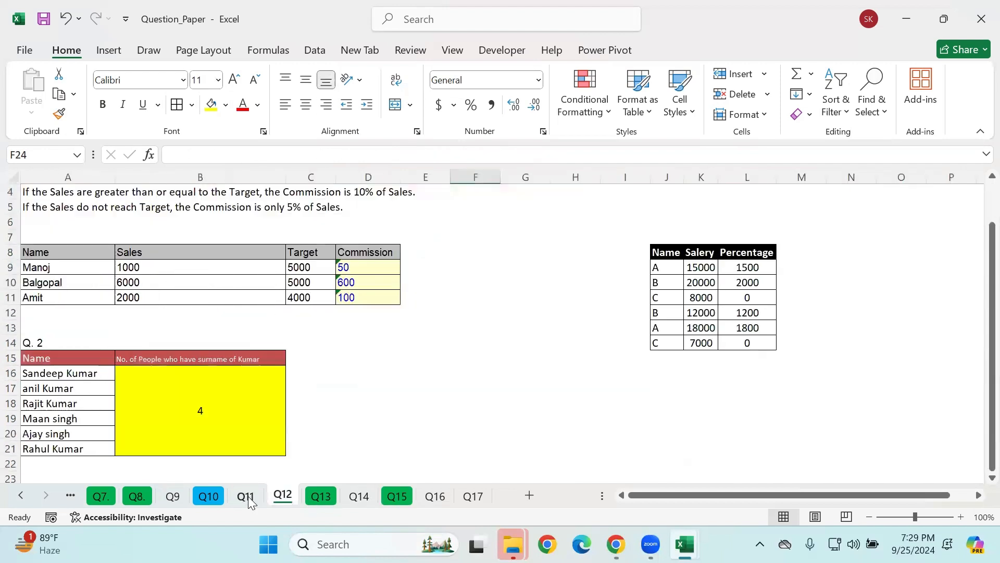
pyautogui.click(241, 499)
pyautogui.click(137, 497)
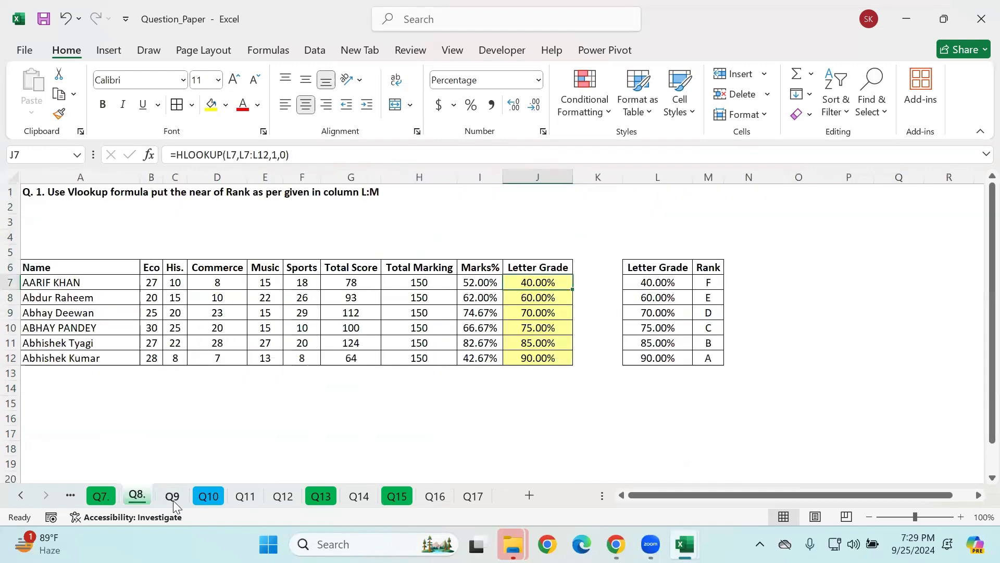
# Step: Open sheet Q7 and clear the existing formula under Min Sales Person Name in F13
pyautogui.click(173, 498)
pyautogui.click(99, 497)
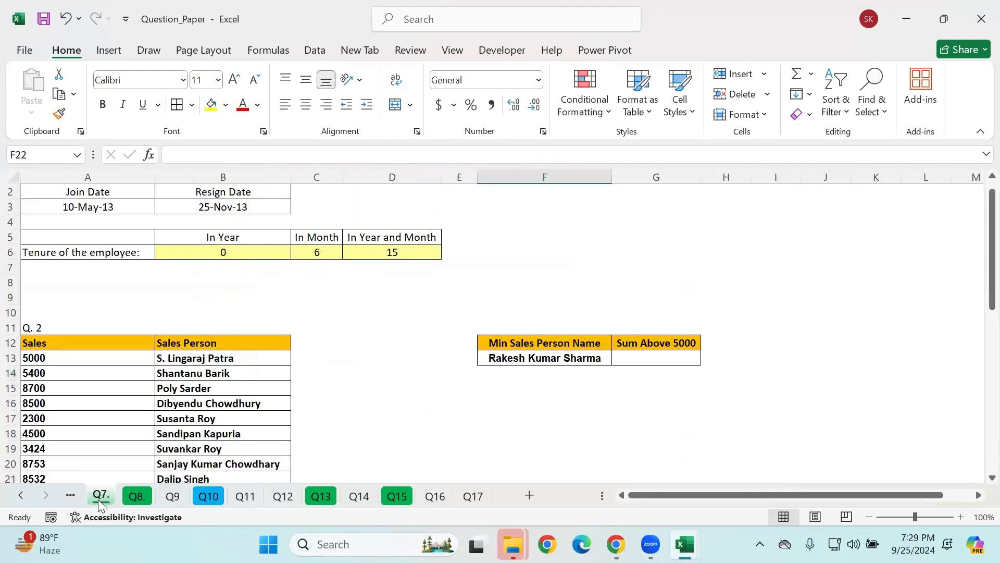
pyautogui.scroll(-2, 412, 366)
pyautogui.scroll(-1, 413, 357)
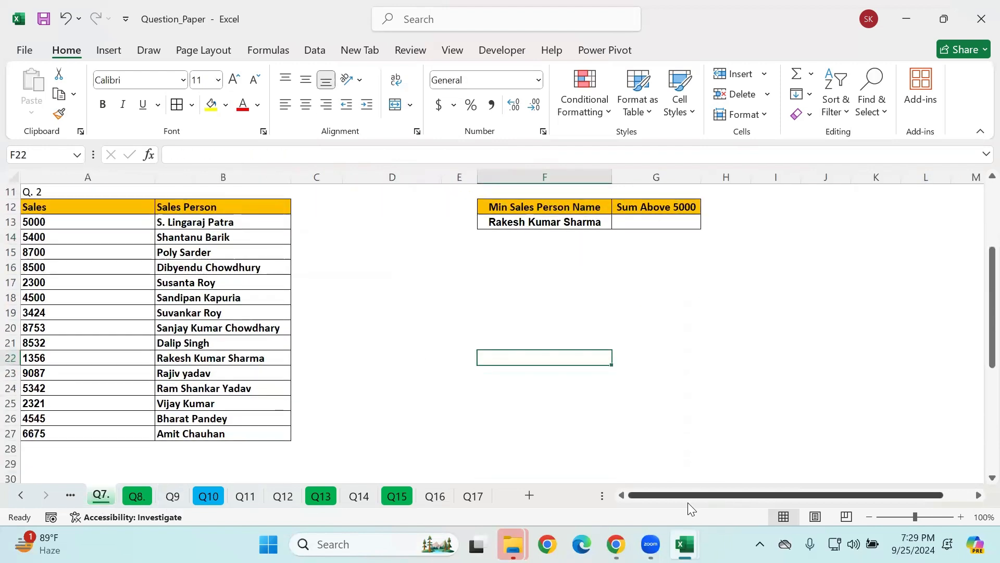
pyautogui.scroll(1, 486, 330)
pyautogui.scroll(-1, 523, 253)
pyautogui.click(528, 225)
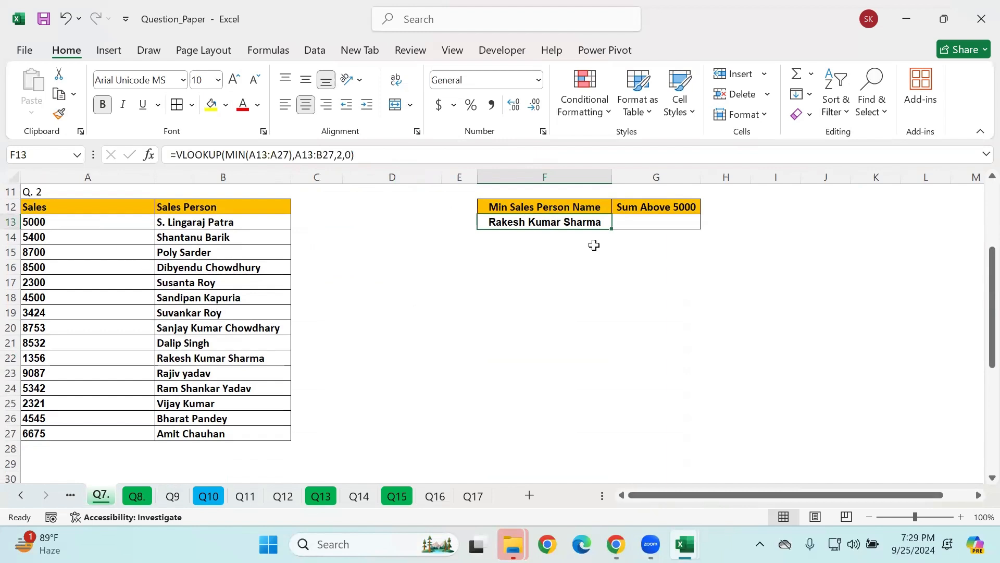
pyautogui.press('Delete')
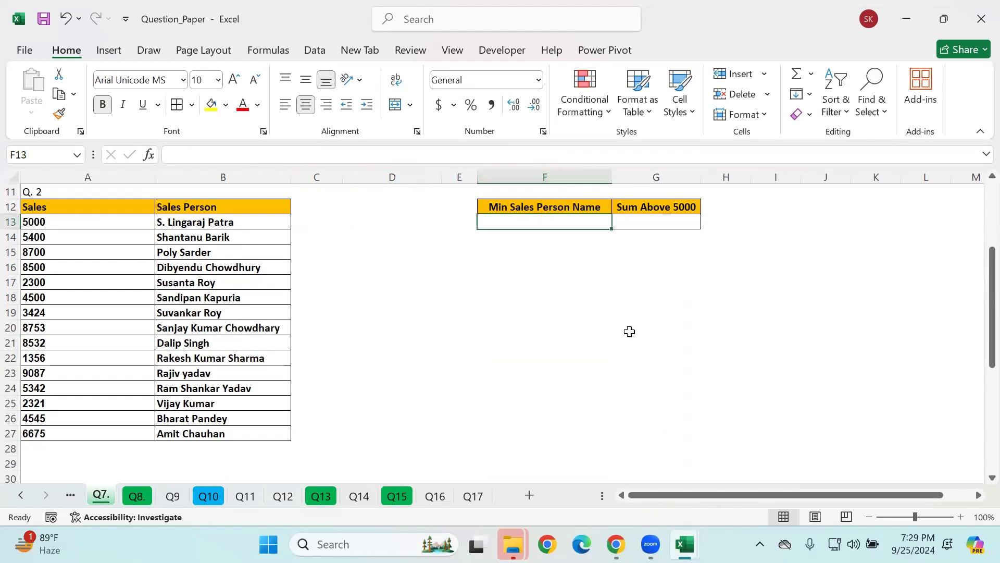
# Step: Examine the Q. 2 sales table and the Min Sales Person Name question on sheet Q7
pyautogui.click(629, 331)
pyautogui.click(545, 267)
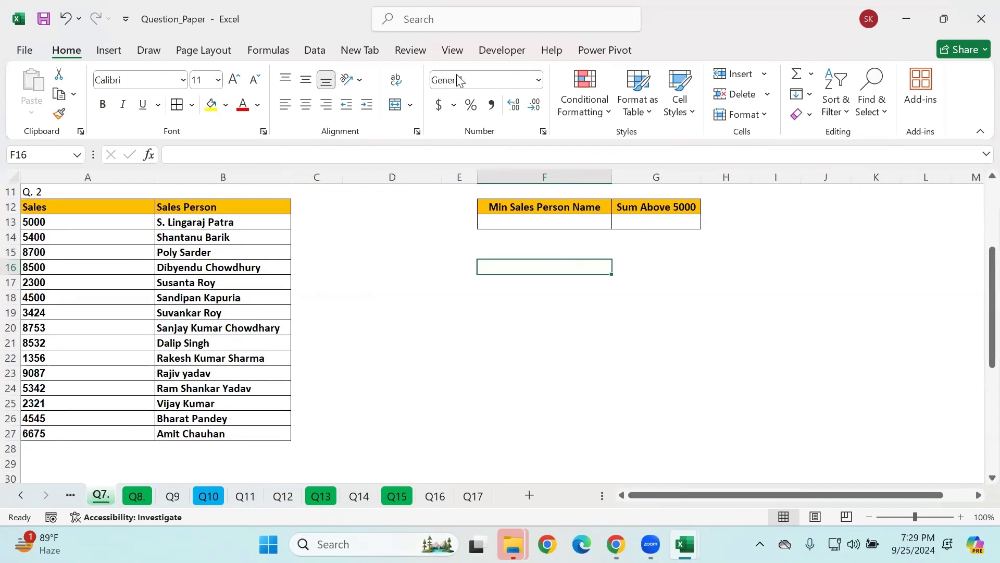
pyautogui.click(501, 106)
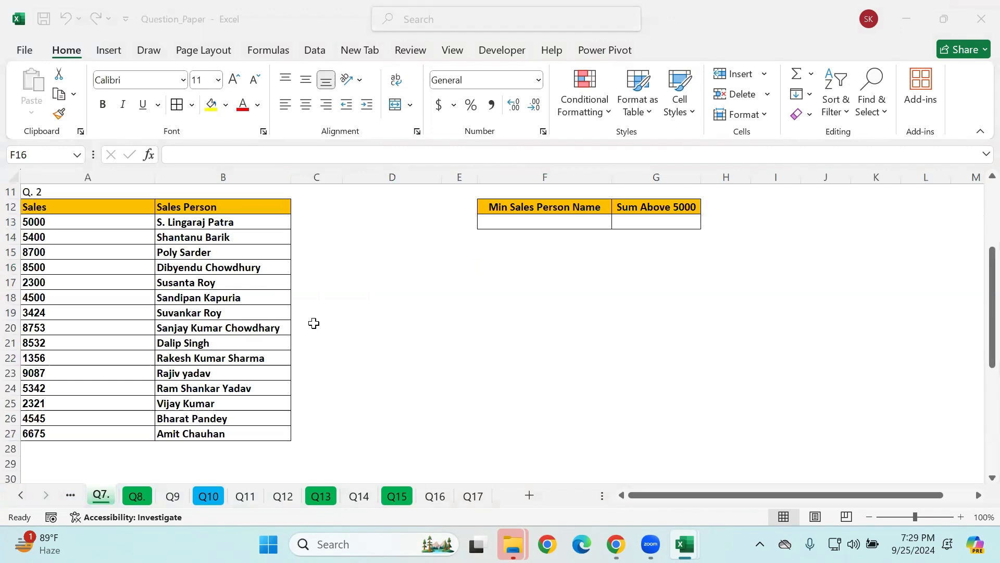
pyautogui.click(608, 453)
pyautogui.click(506, 411)
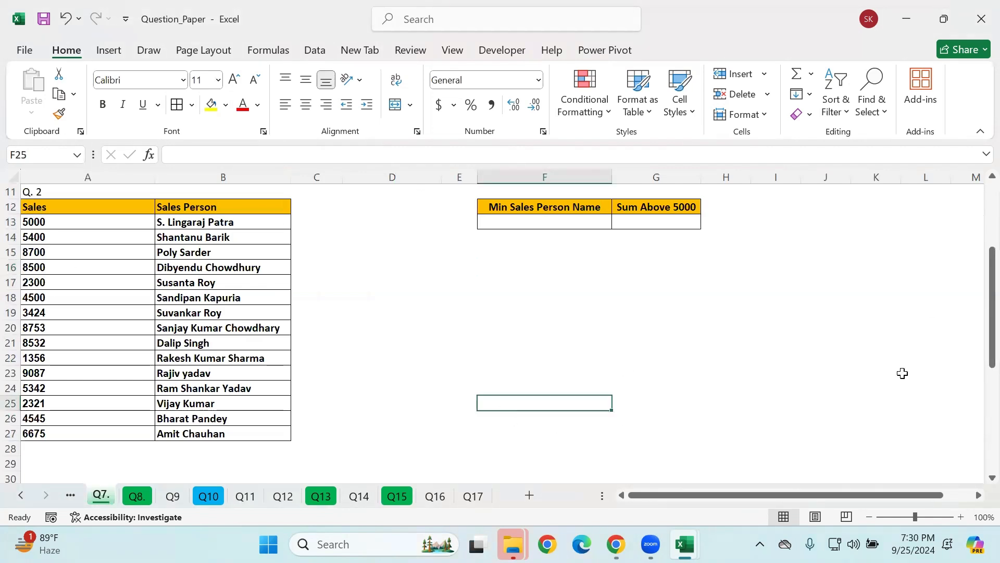
pyautogui.click(899, 515)
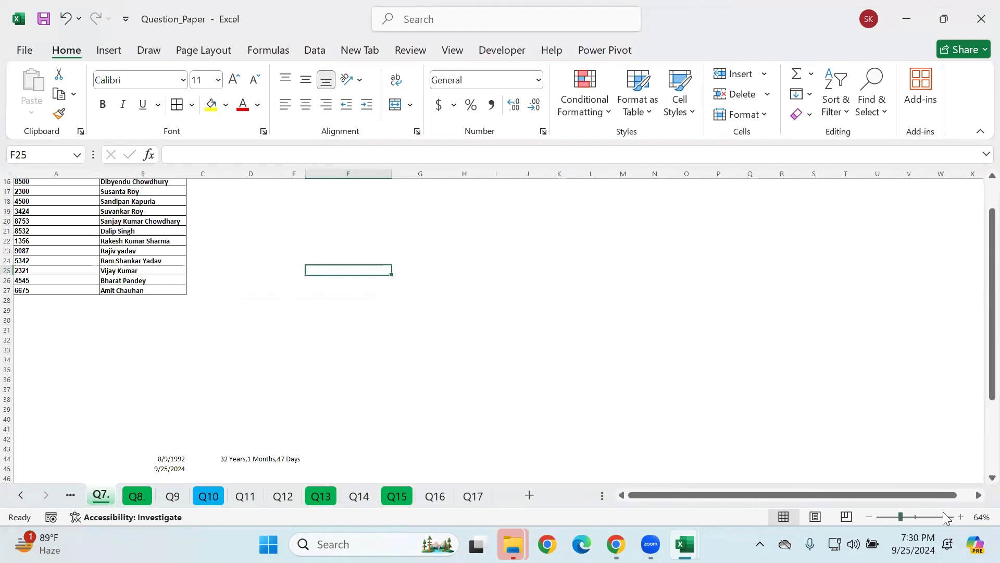
pyautogui.click(917, 518)
pyautogui.scroll(3, 270, 268)
pyautogui.scroll(-3, 276, 272)
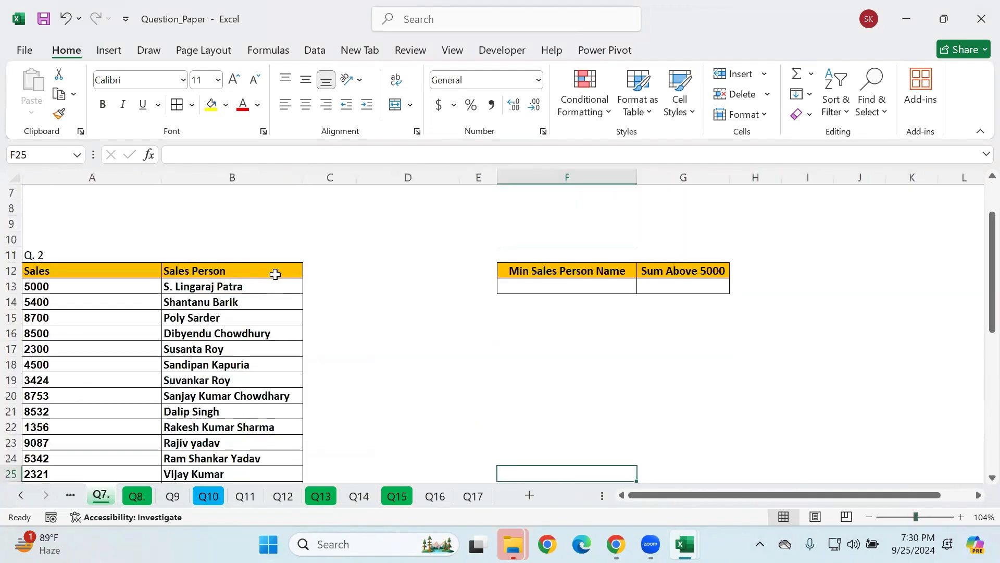
pyautogui.scroll(3, 275, 273)
pyautogui.scroll(-3, 275, 273)
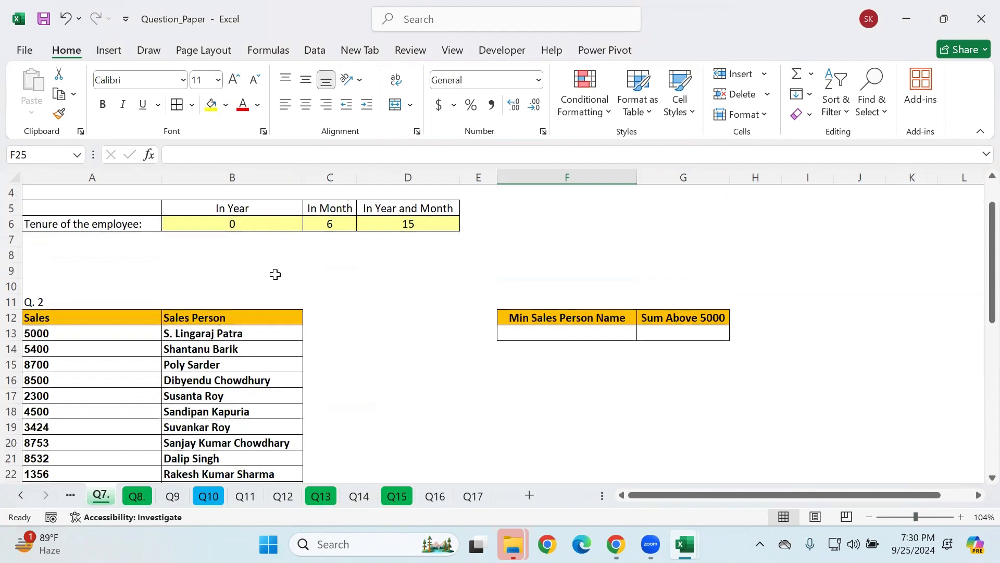
pyautogui.scroll(-1, 257, 268)
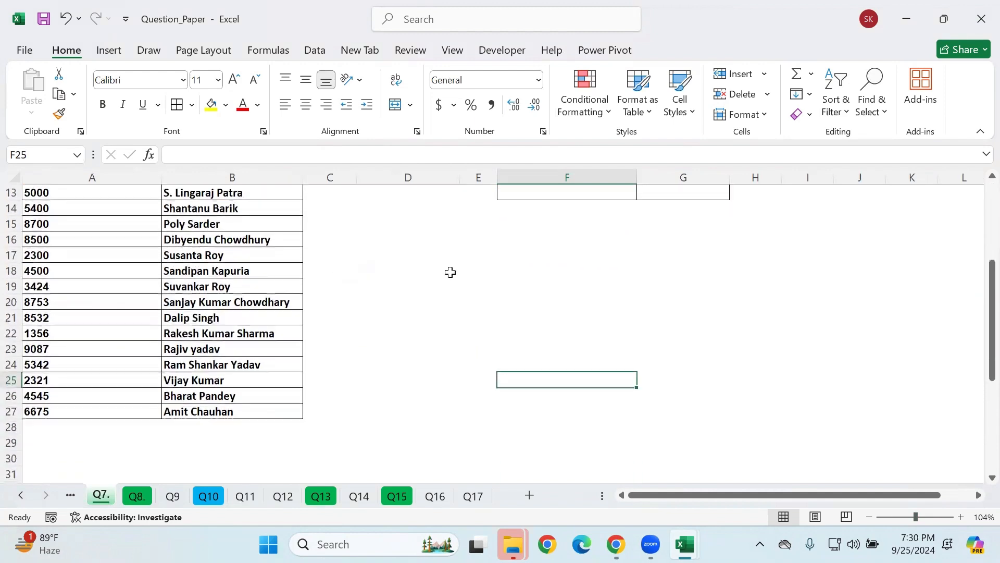
pyautogui.scroll(1, 449, 271)
pyautogui.click(565, 228)
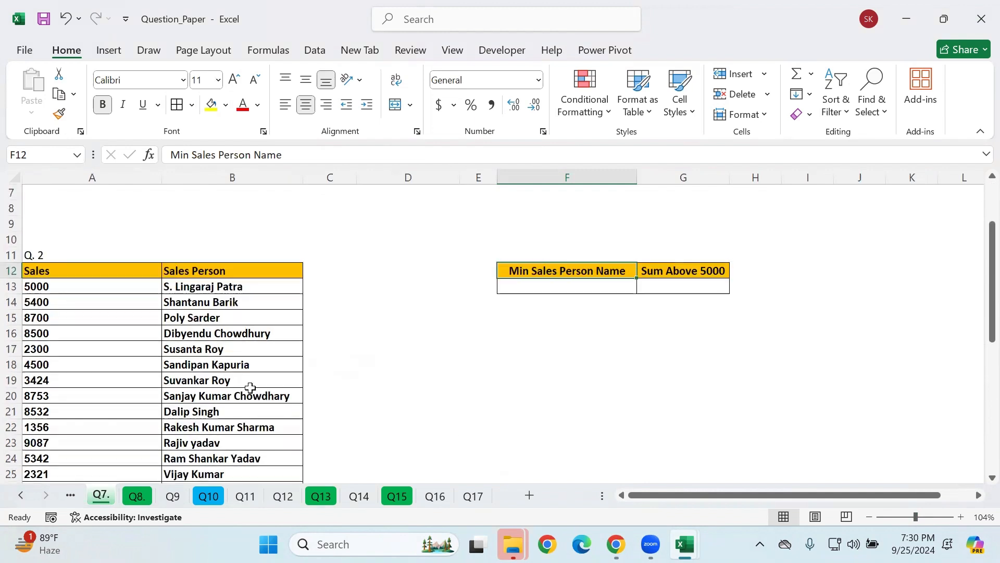
pyautogui.moveTo(83, 248); pyautogui.dragTo(80, 457)
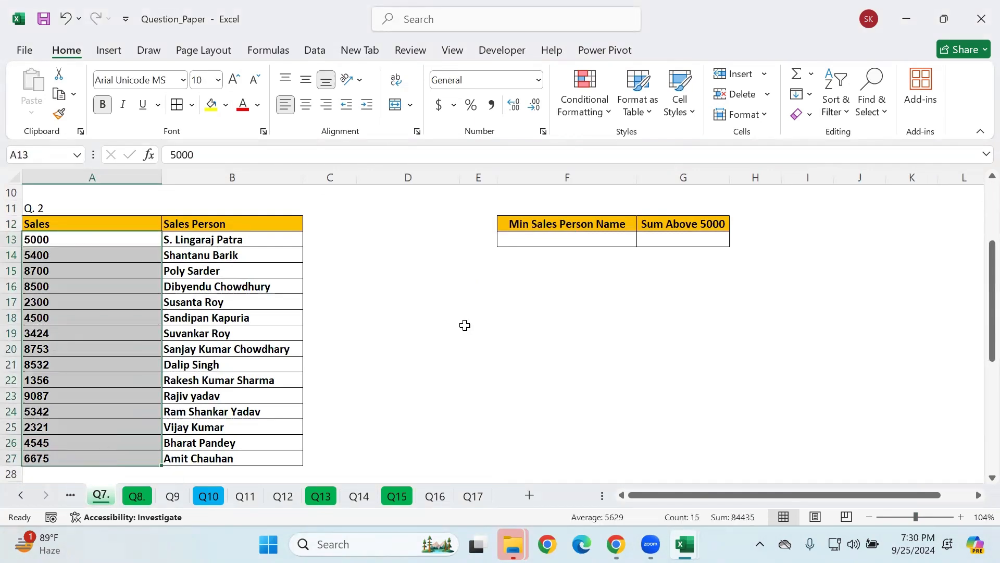
# Step: Find the lowest sales figure with =MIN(A13:A27) in the spare cell F18
pyautogui.click(646, 319)
pyautogui.click(535, 312)
pyautogui.write('=MIN(')
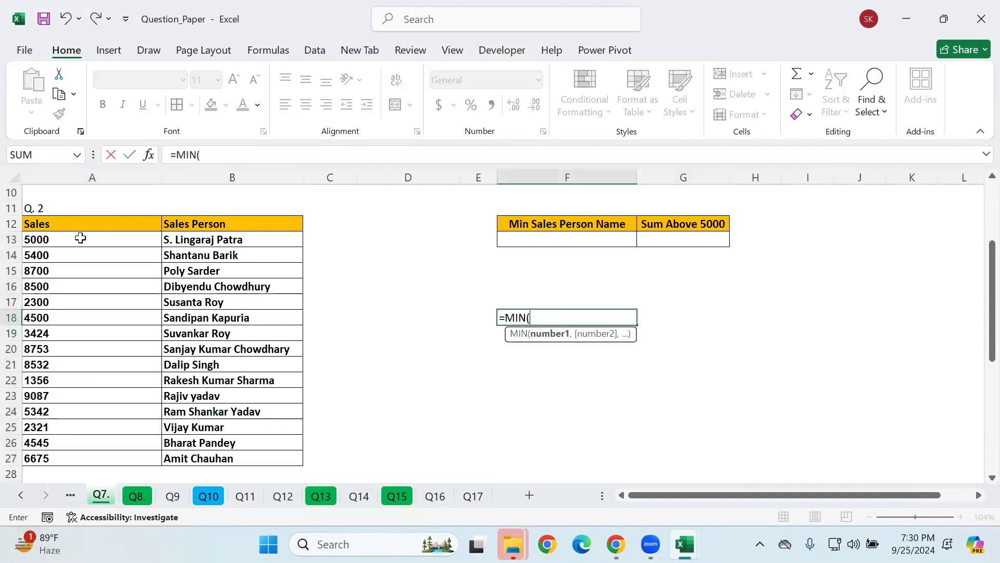
pyautogui.moveTo(81, 237); pyautogui.dragTo(37, 458)
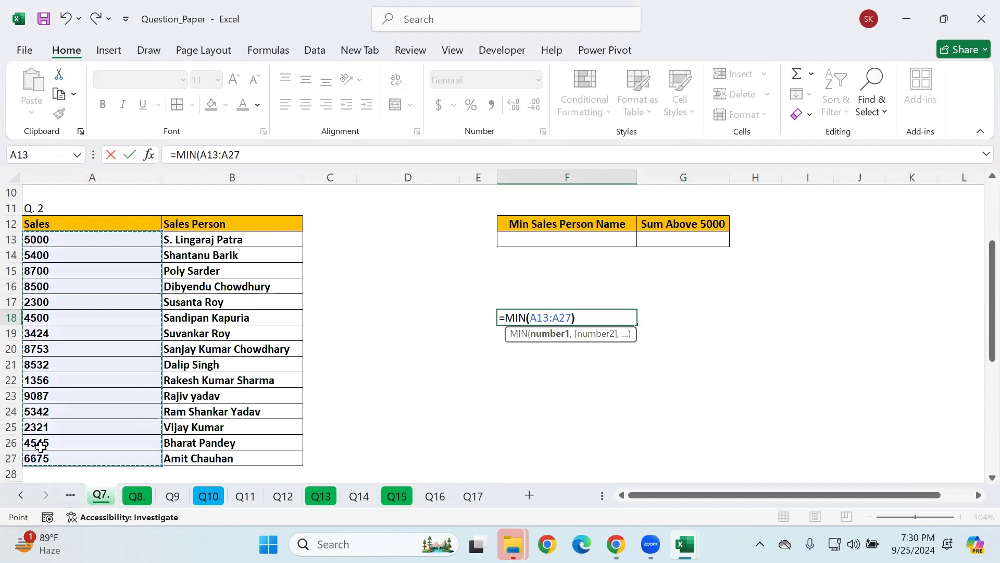
pyautogui.press('Return')
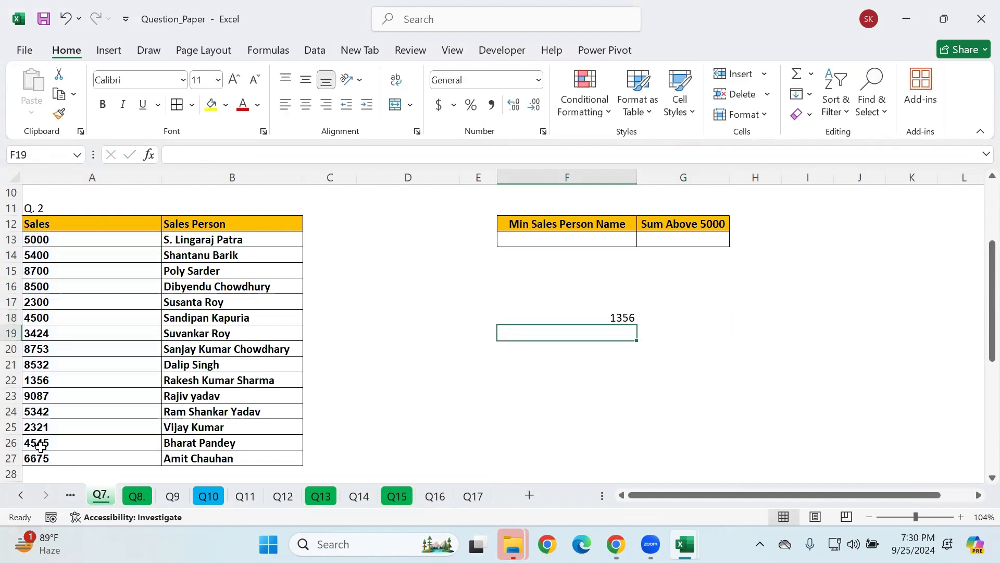
# Step: Change the trial formula in F18 to =MAX(A13:A27) and clear the cell after checking it
pyautogui.click(577, 314)
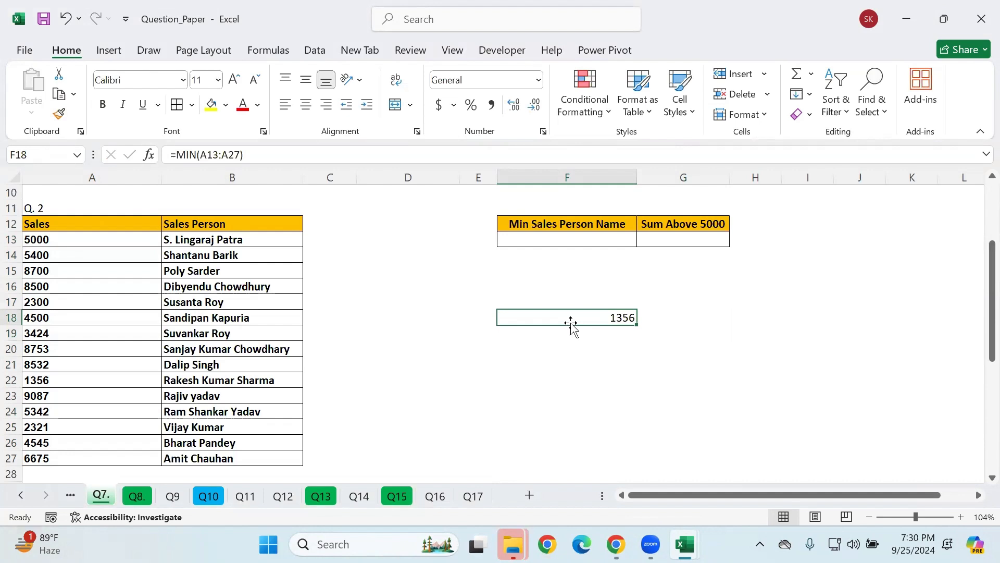
pyautogui.doubleClick(567, 316)
pyautogui.click(526, 318)
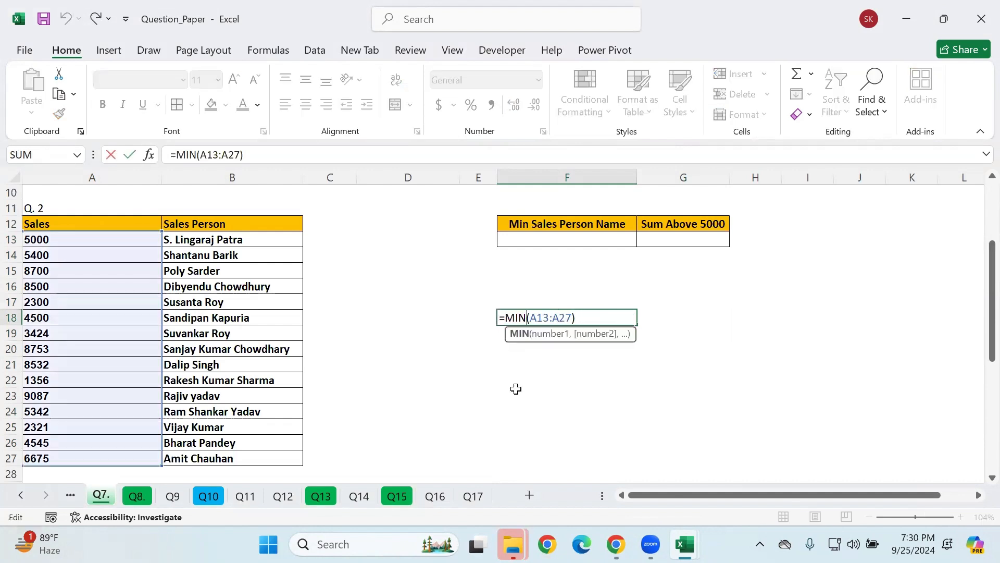
pyautogui.press('BackSpace')
pyautogui.press('BackSpace')
pyautogui.write('AX')
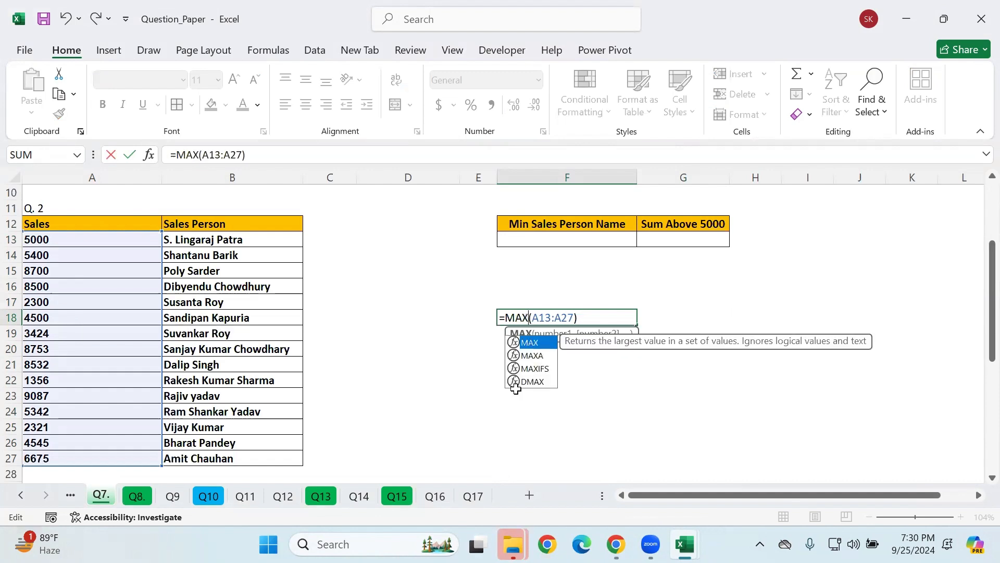
pyautogui.press('Return')
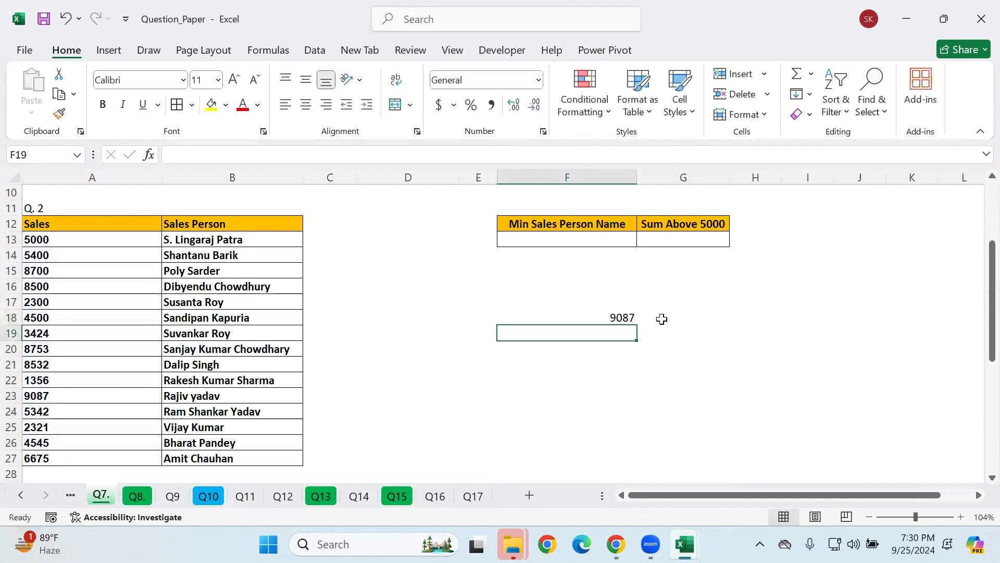
pyautogui.click(578, 318)
pyautogui.press('Delete')
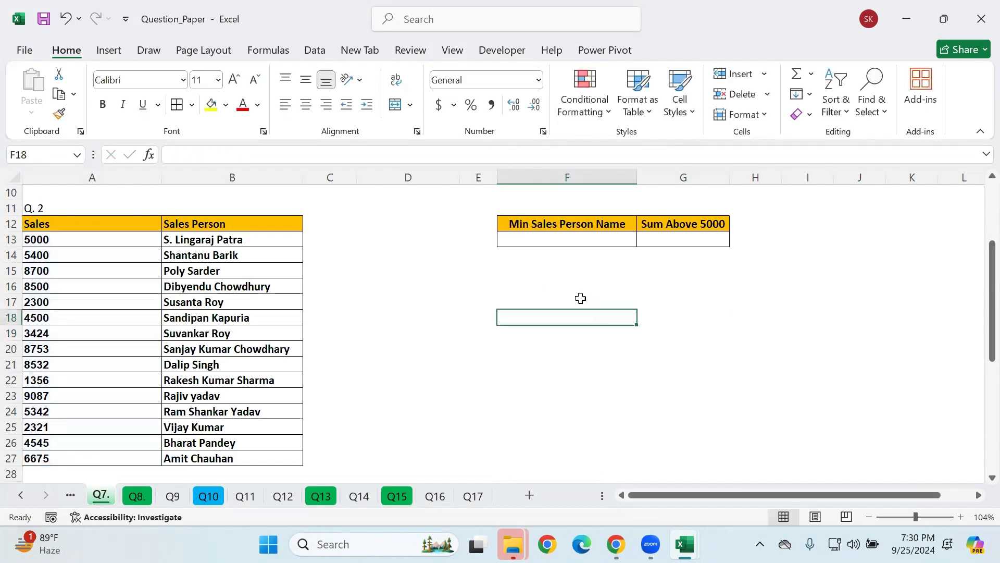
# Step: Build a VLOOKUP in F13 with MIN(A13:A27) as the lookup value and A12:B27 as the table array
pyautogui.click(589, 242)
pyautogui.write('=')
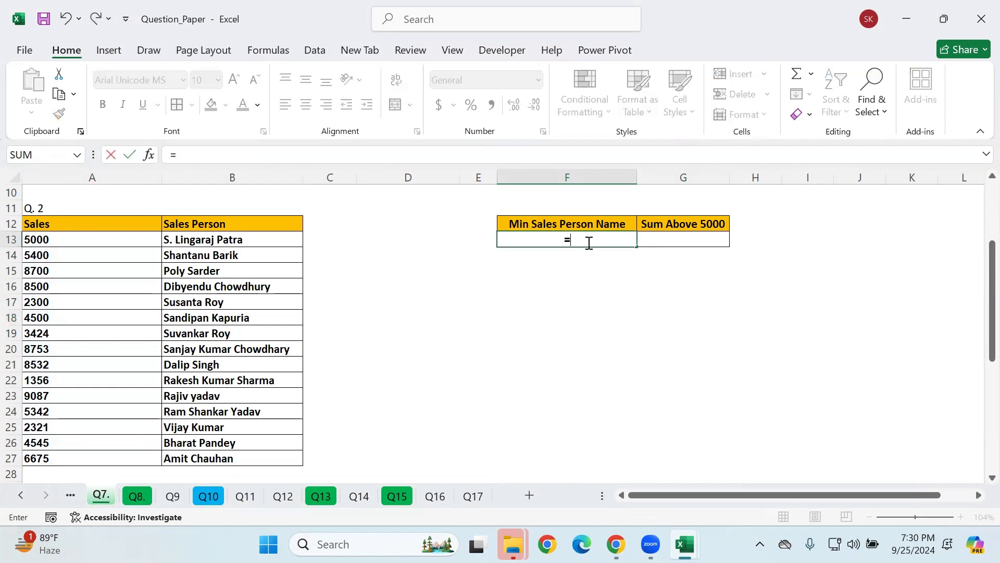
pyautogui.write('vl')
pyautogui.press('Tab')
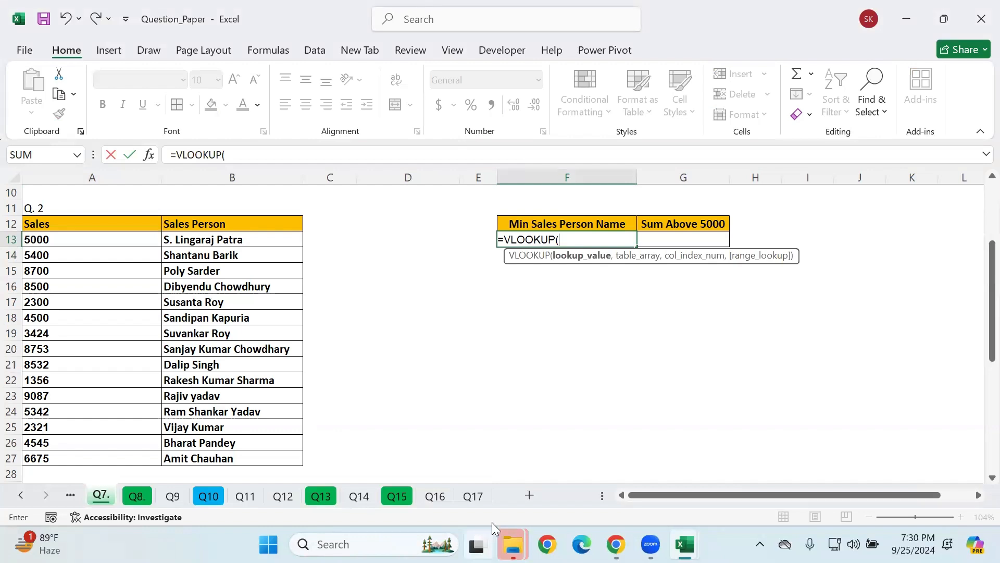
pyautogui.write('m')
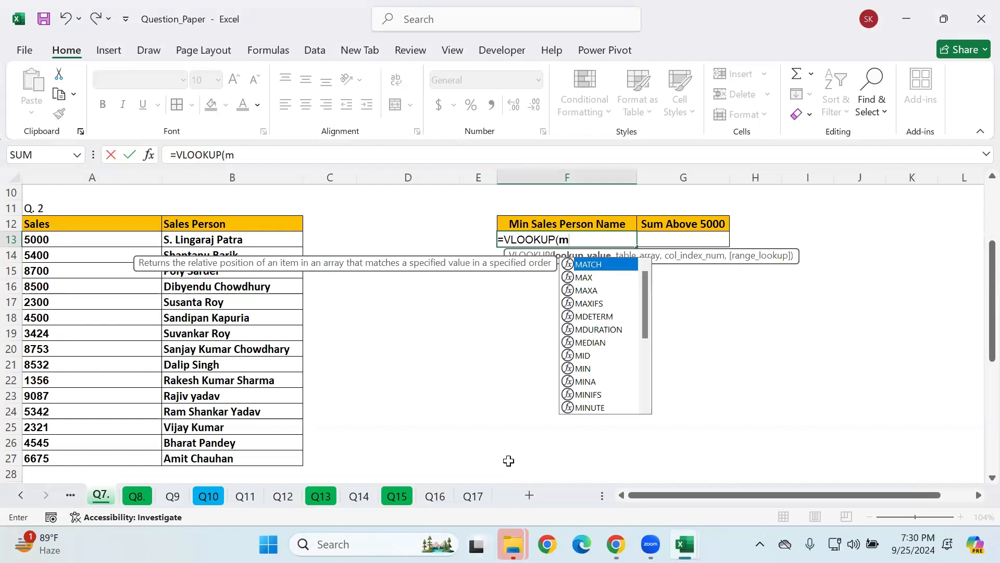
pyautogui.write('in')
pyautogui.press('Tab')
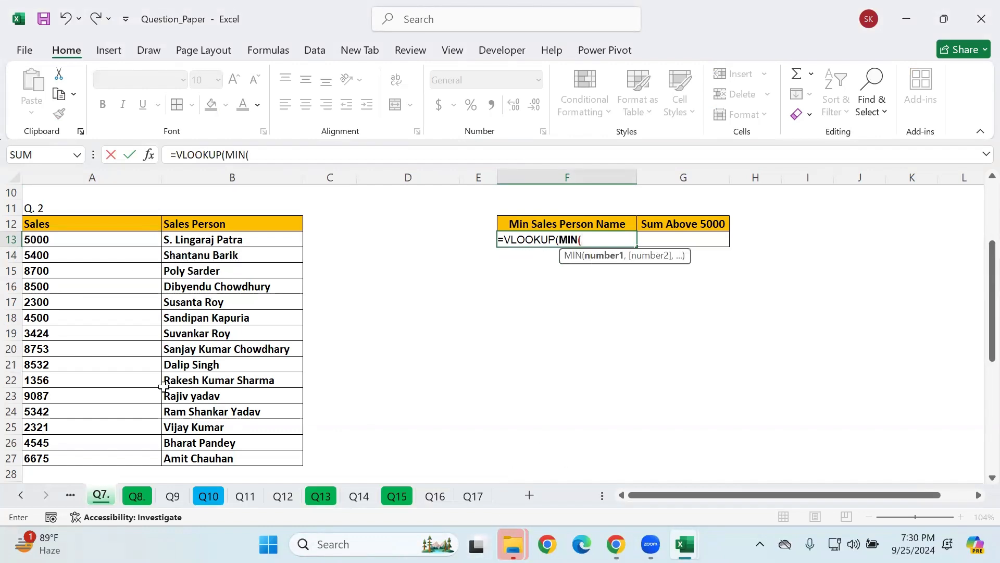
pyautogui.moveTo(102, 241); pyautogui.dragTo(94, 458)
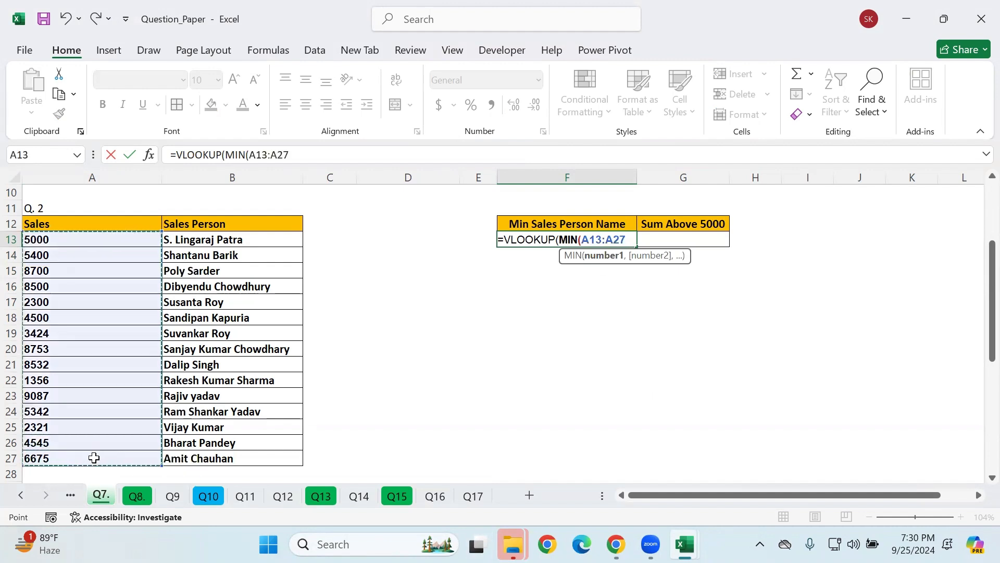
pyautogui.write('),')
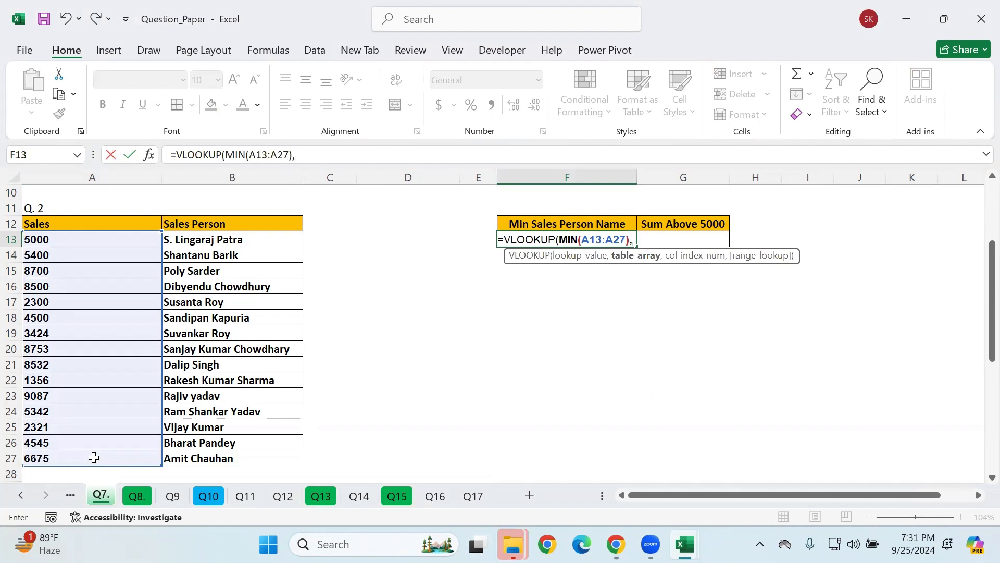
pyautogui.moveTo(61, 223); pyautogui.dragTo(221, 456)
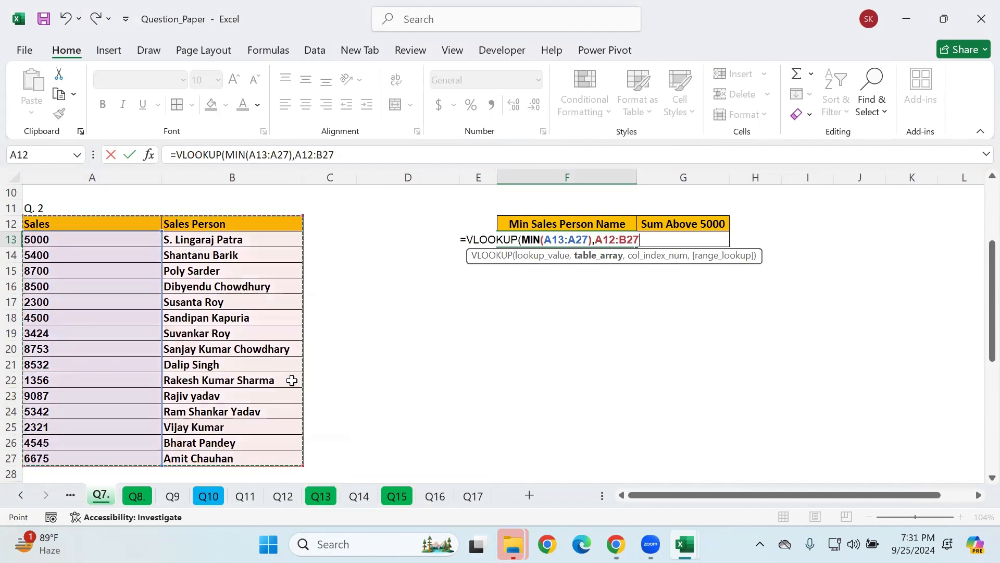
pyautogui.write(',')
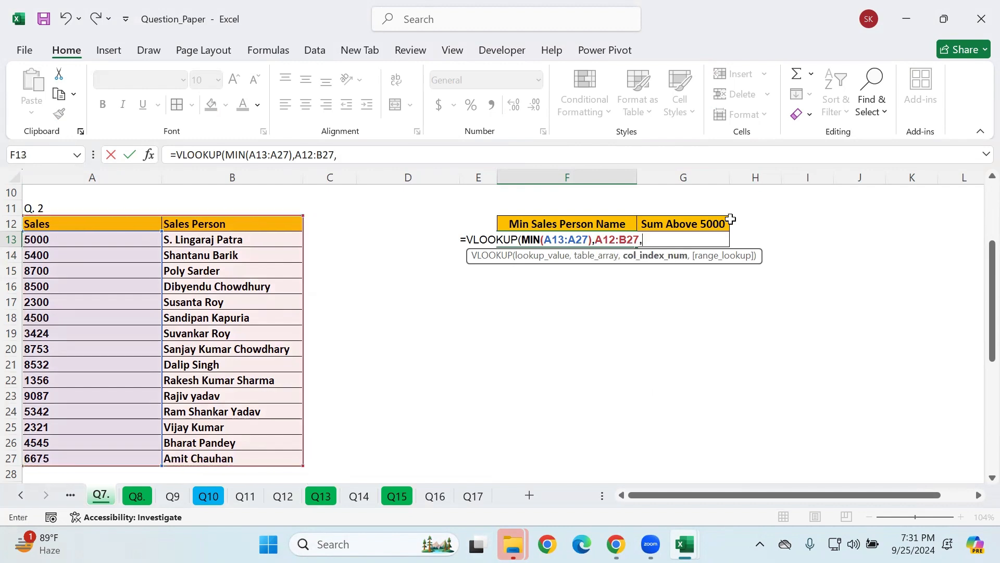